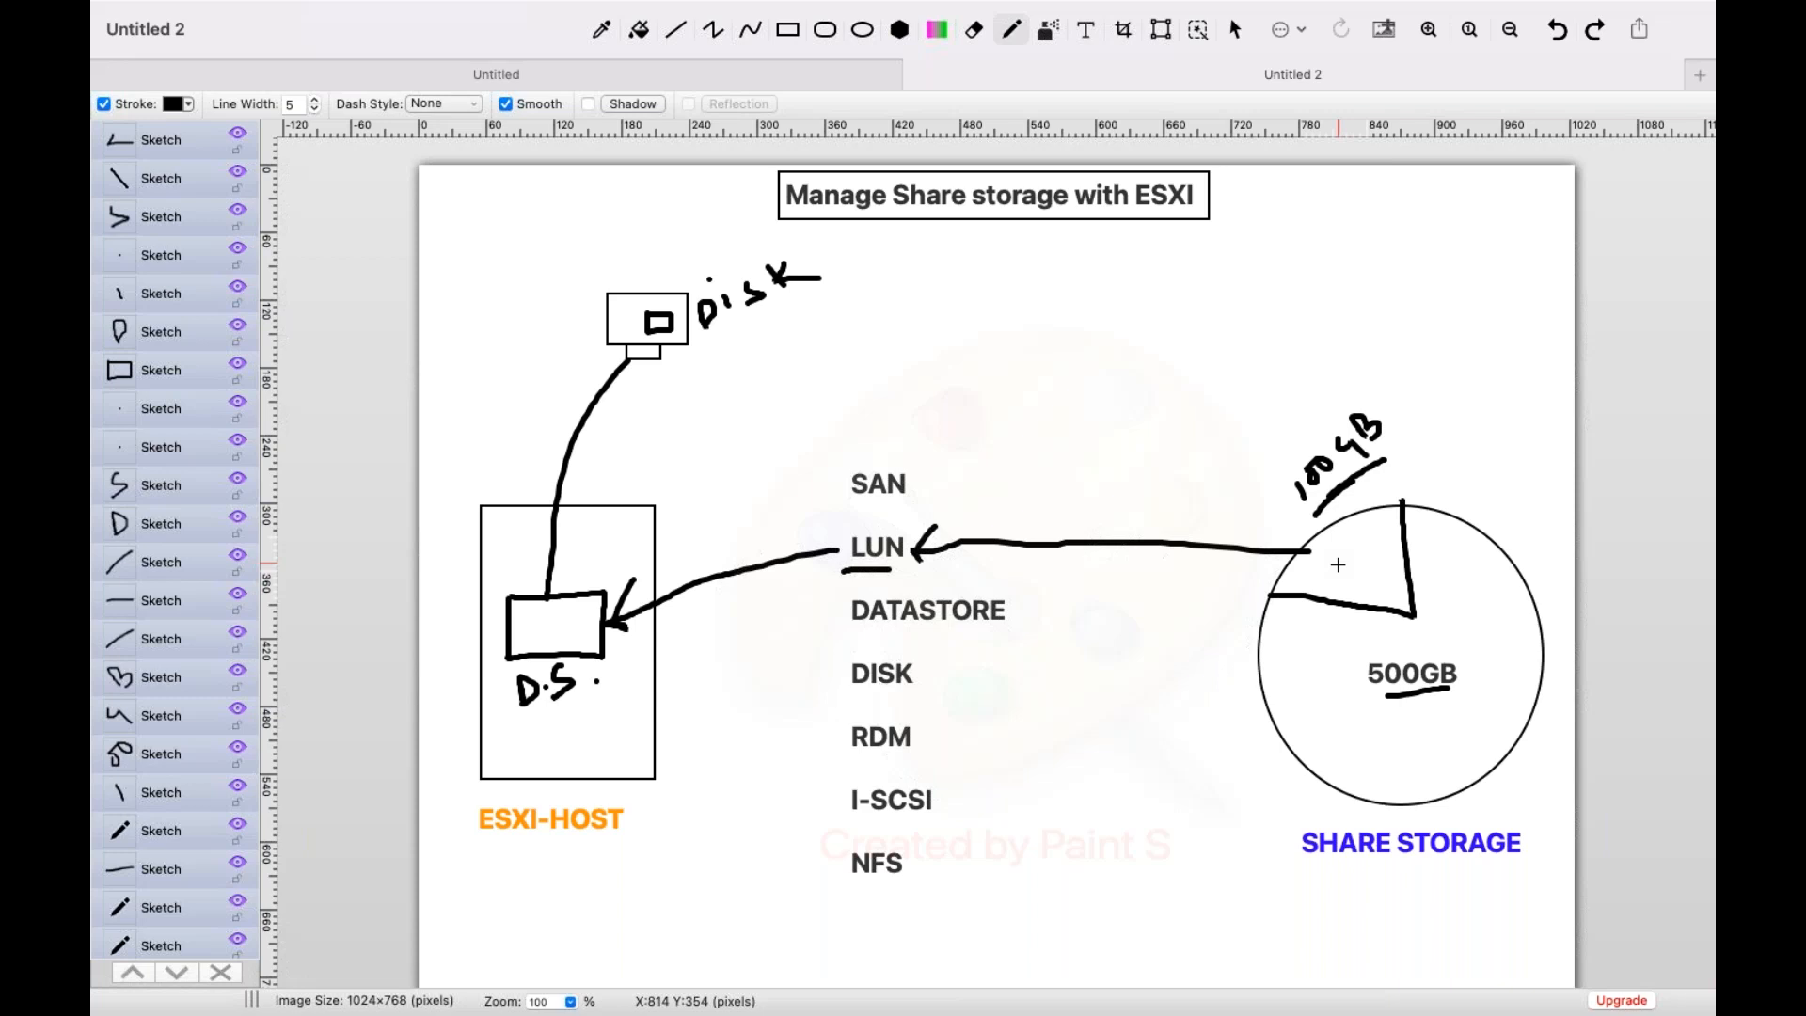
- Handwrite LUN above the arrow leaving the share storage circle and close the outer edge of its 100GB wedge
{"action": "left_click", "coordinate": [1402, 505]}
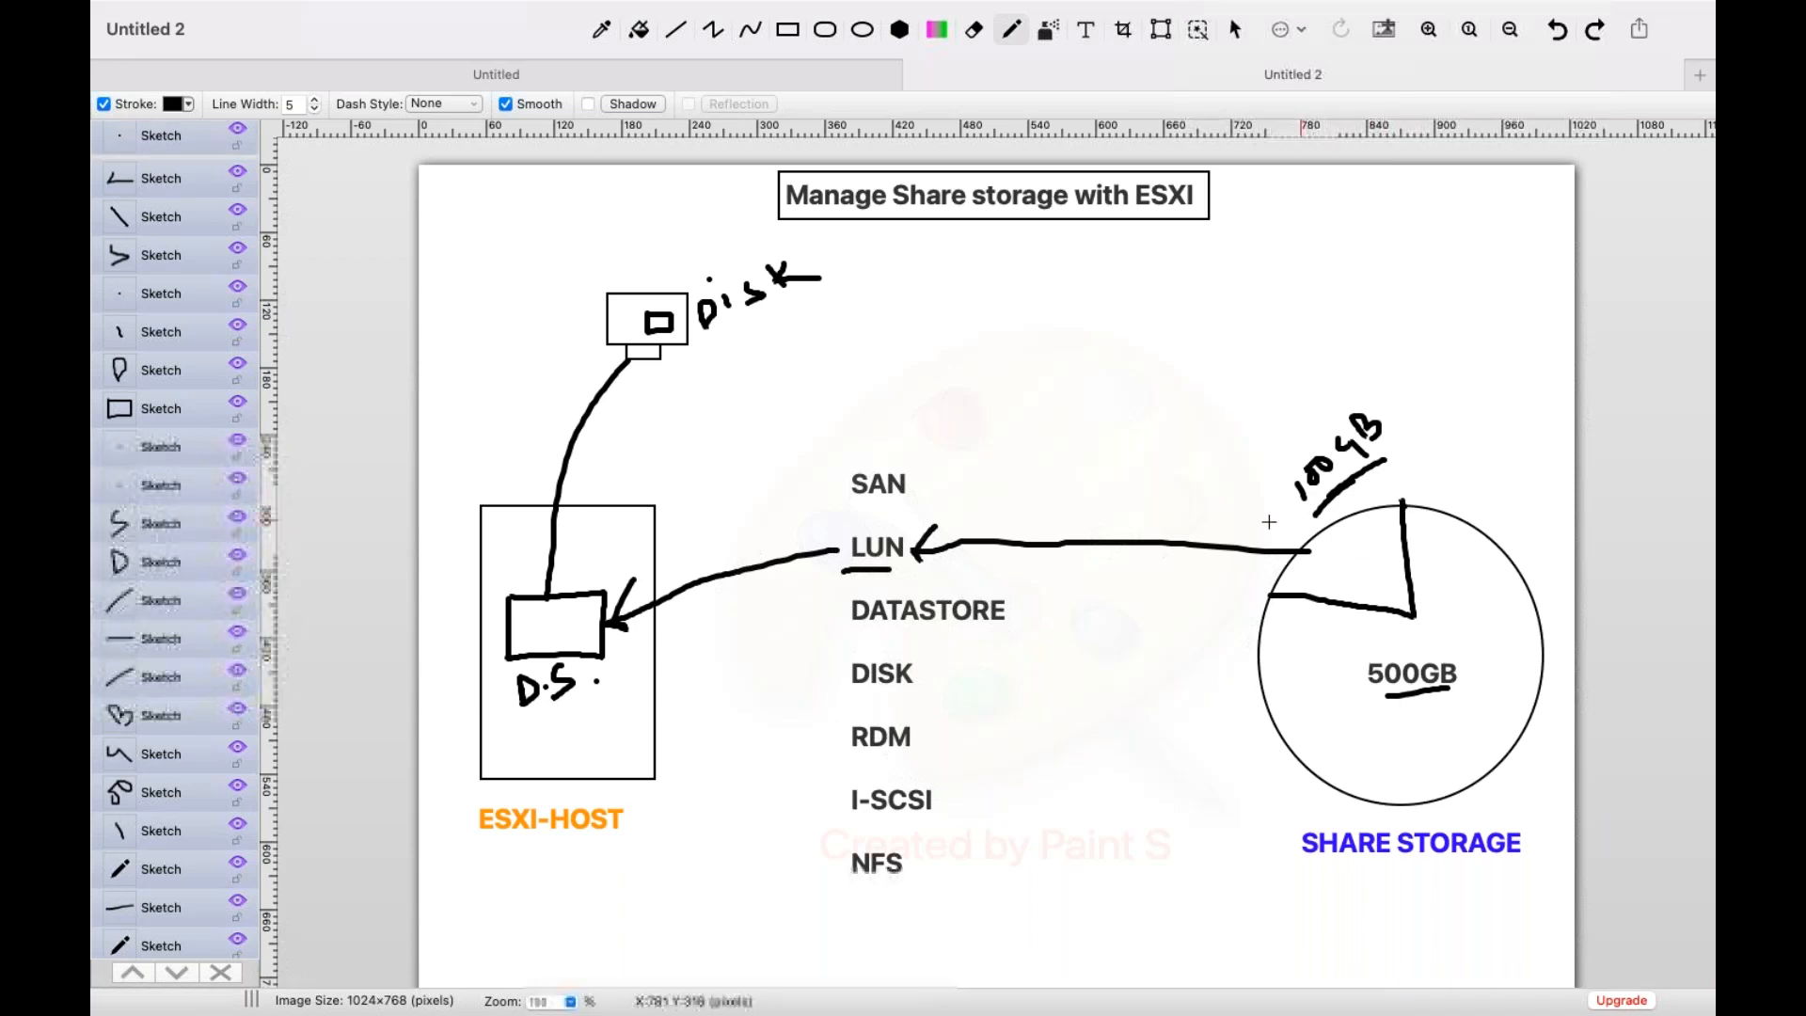
{"action": "mouse_move", "coordinate": [1155, 485]}
{"action": "left_mouse_down"}
{"action": "mouse_move", "coordinate": [1165, 524]}
{"action": "mouse_move", "coordinate": [1207, 484]}
{"action": "mouse_move", "coordinate": [1224, 495]}
{"action": "mouse_move", "coordinate": [1210, 474]}
{"action": "mouse_move", "coordinate": [1227, 492]}
{"action": "mouse_move", "coordinate": [1240, 457]}
{"action": "left_mouse_up"}
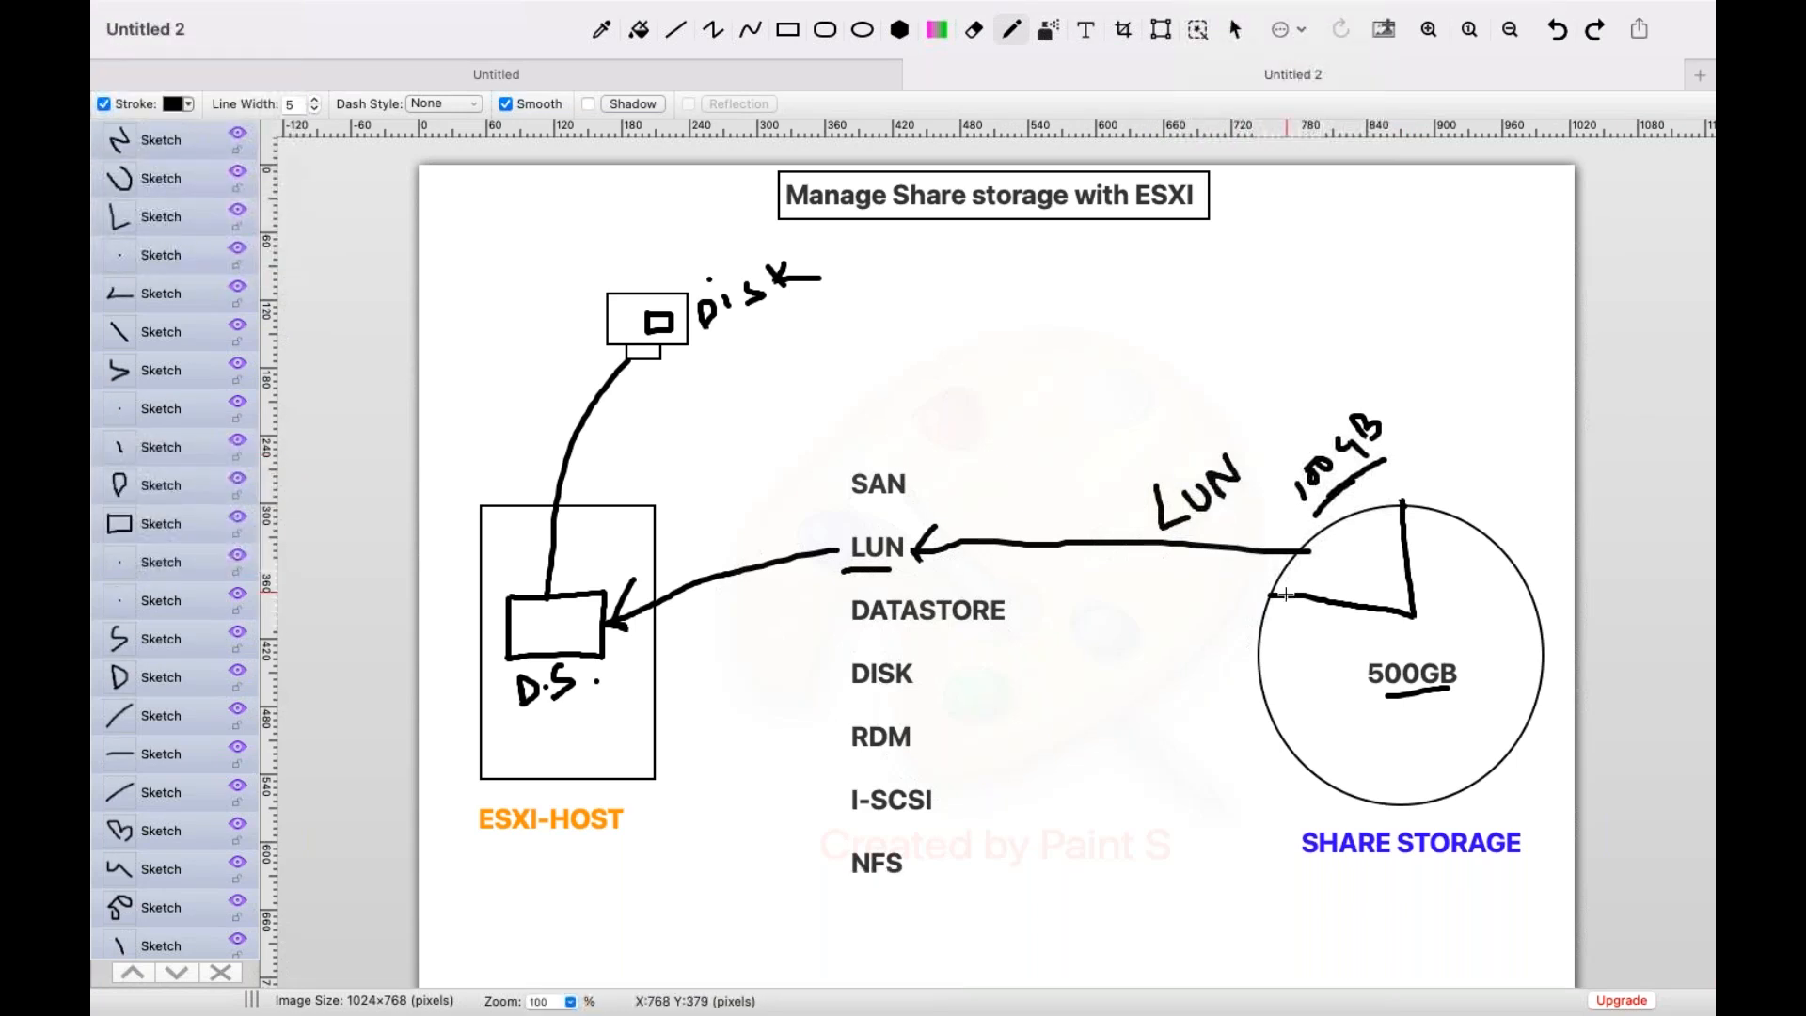
{"action": "left_click_drag", "start_coordinate": [1270, 595], "coordinate": [1403, 503]}
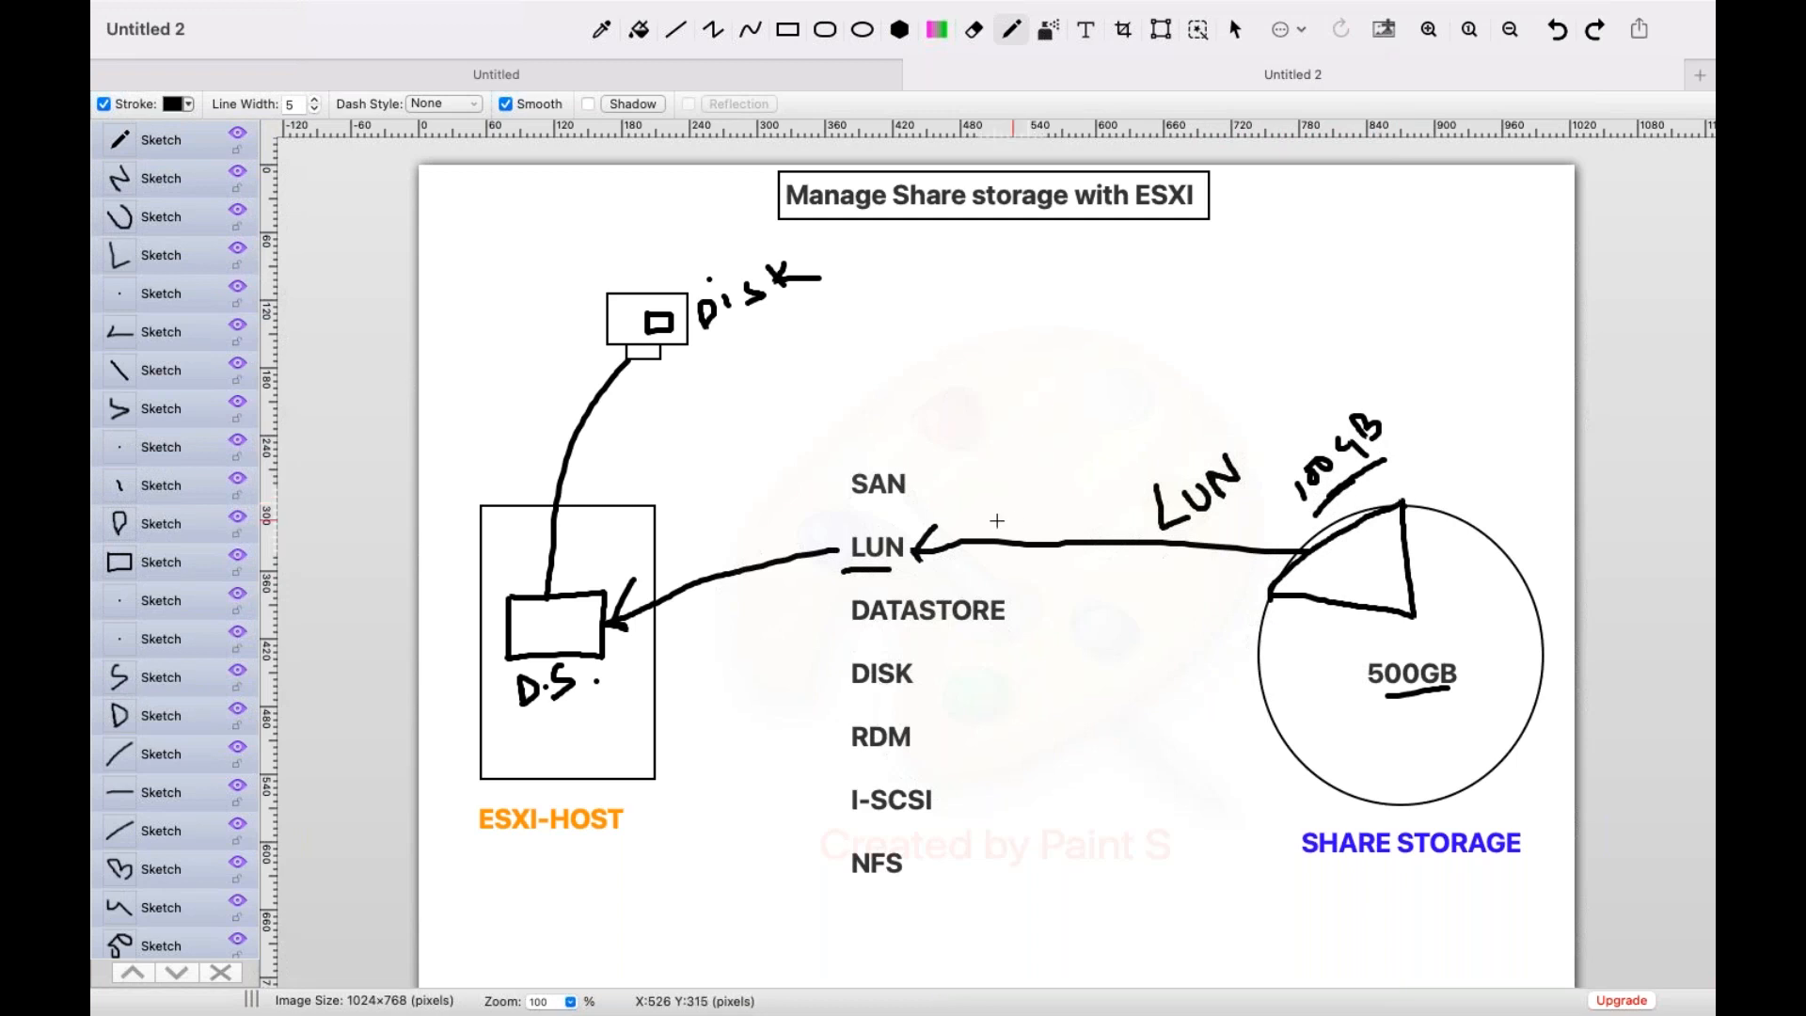
- Sketch a small box inside the D.S. rectangle and an arrow from it up to the virtual machine
{"action": "mouse_move", "coordinate": [537, 624]}
{"action": "left_mouse_down"}
{"action": "mouse_move", "coordinate": [533, 642]}
{"action": "mouse_move", "coordinate": [590, 639]}
{"action": "mouse_move", "coordinate": [588, 606]}
{"action": "mouse_move", "coordinate": [539, 614]}
{"action": "mouse_move", "coordinate": [557, 484]}
{"action": "mouse_move", "coordinate": [576, 433]}
{"action": "mouse_move", "coordinate": [636, 356]}
{"action": "mouse_move", "coordinate": [646, 369]}
{"action": "left_mouse_up"}
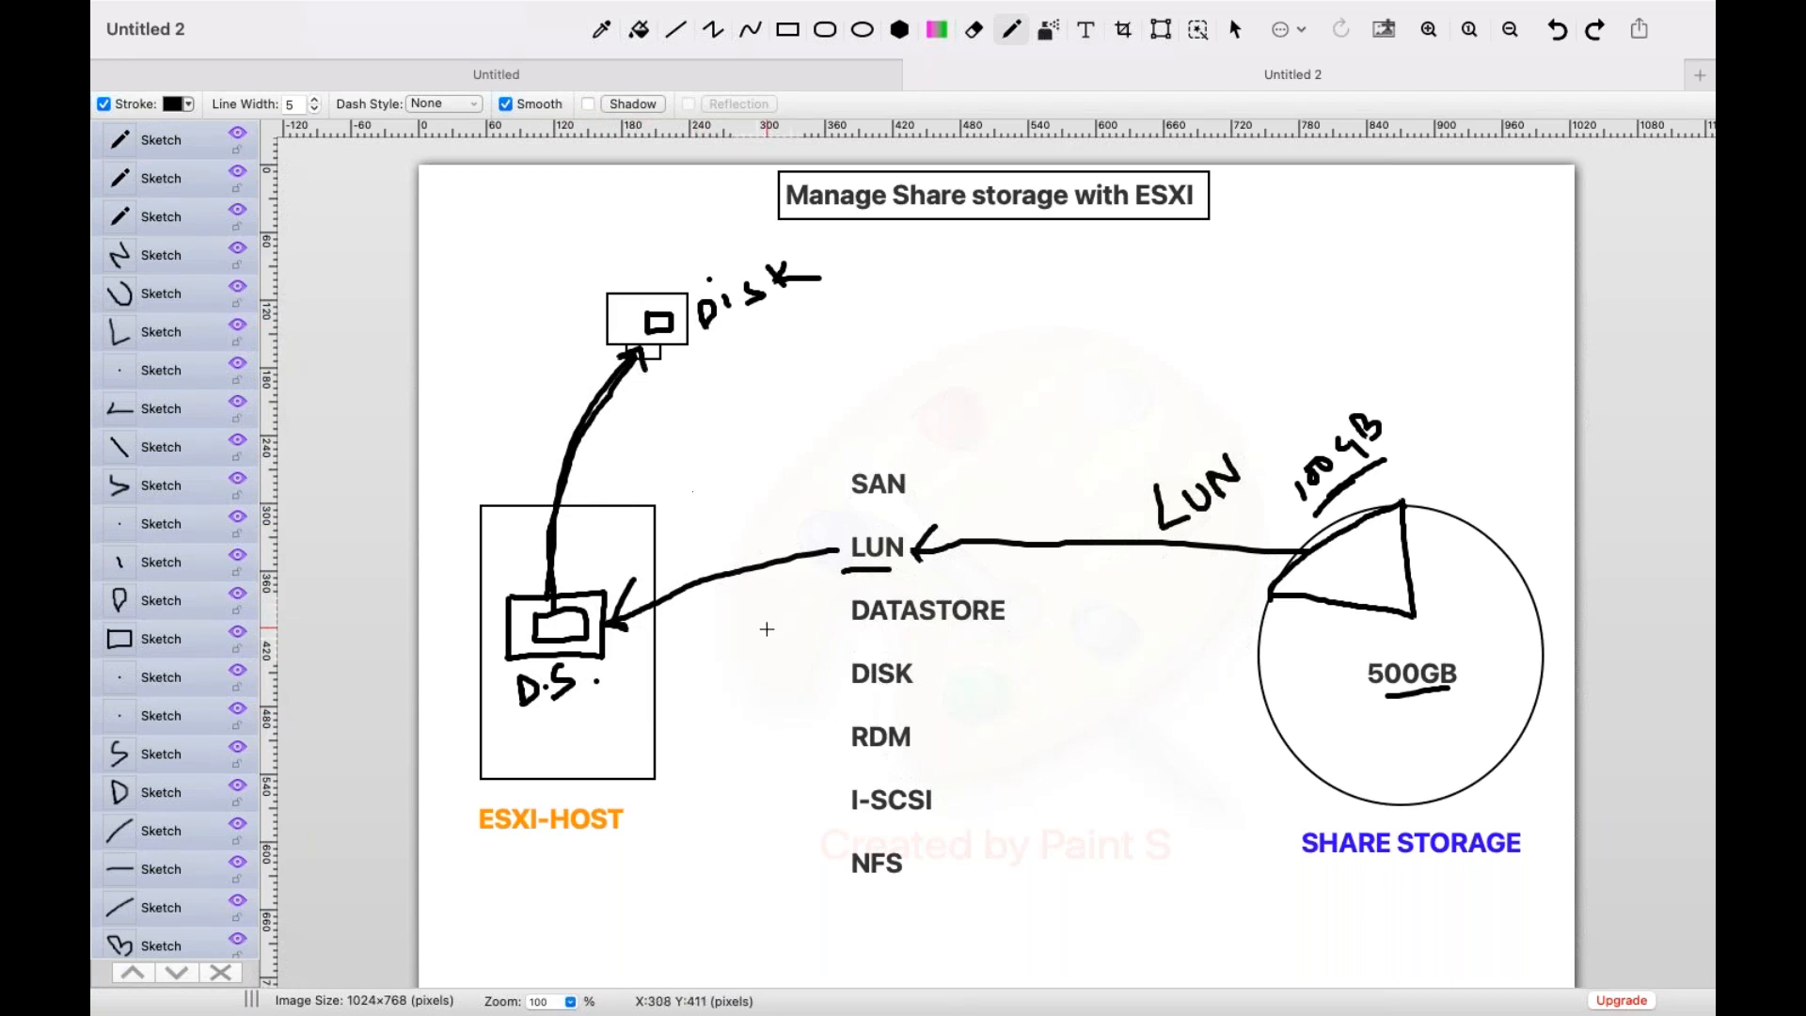
- Mark SAN, DATASTORE and DISK in the term list with tick strokes and underline RDM
{"action": "left_click_drag", "start_coordinate": [827, 477], "coordinate": [843, 450]}
{"action": "left_click_drag", "start_coordinate": [815, 603], "coordinate": [840, 553]}
{"action": "left_click_drag", "start_coordinate": [816, 663], "coordinate": [832, 633]}
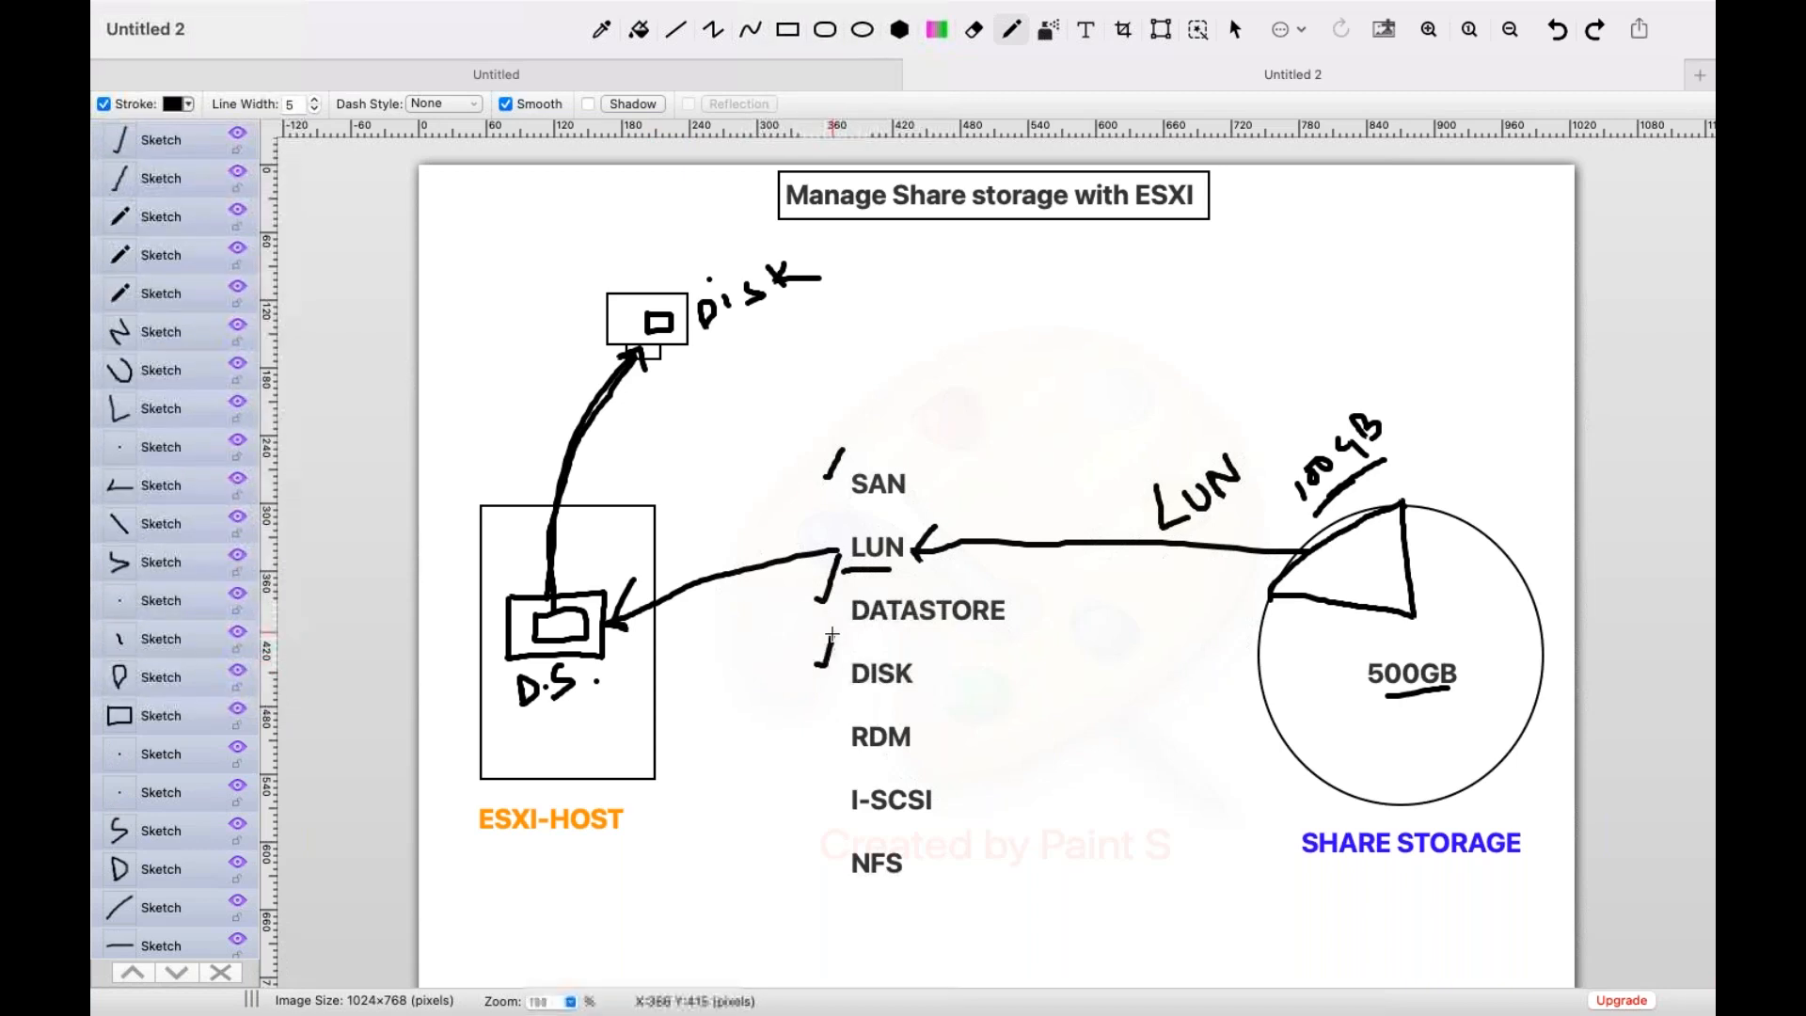
{"action": "left_click_drag", "start_coordinate": [859, 756], "coordinate": [901, 756]}
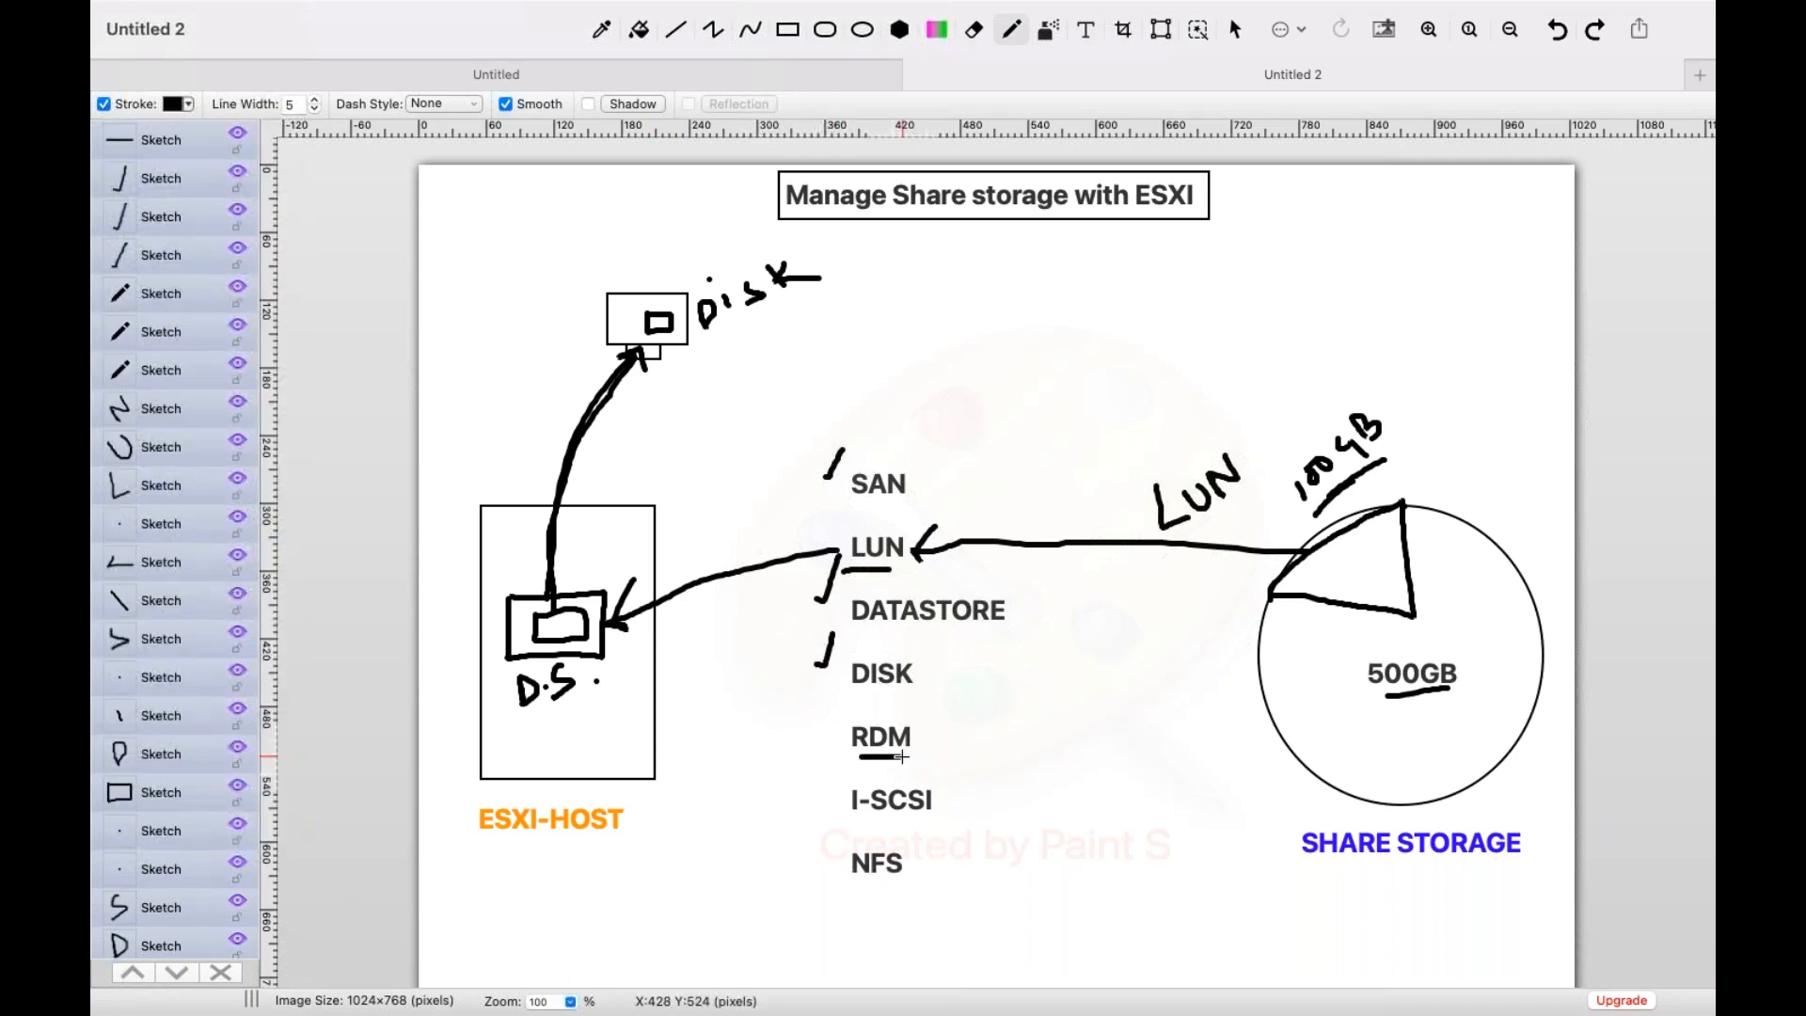
- Draw a dashed arrow labelled RDM from the LUN line to the virtual machine, and bracket I-SCSI and NFS together
{"action": "mouse_move", "coordinate": [787, 550]}
{"action": "left_mouse_down"}
{"action": "mouse_move", "coordinate": [689, 371]}
{"action": "mouse_move", "coordinate": [678, 388]}
{"action": "mouse_move", "coordinate": [702, 356]}
{"action": "mouse_move", "coordinate": [743, 362]}
{"action": "mouse_move", "coordinate": [750, 383]}
{"action": "mouse_move", "coordinate": [777, 355]}
{"action": "mouse_move", "coordinate": [773, 301]}
{"action": "mouse_move", "coordinate": [769, 346]}
{"action": "mouse_move", "coordinate": [840, 339]}
{"action": "mouse_move", "coordinate": [866, 300]}
{"action": "mouse_move", "coordinate": [817, 302]}
{"action": "mouse_move", "coordinate": [877, 333]}
{"action": "left_mouse_up"}
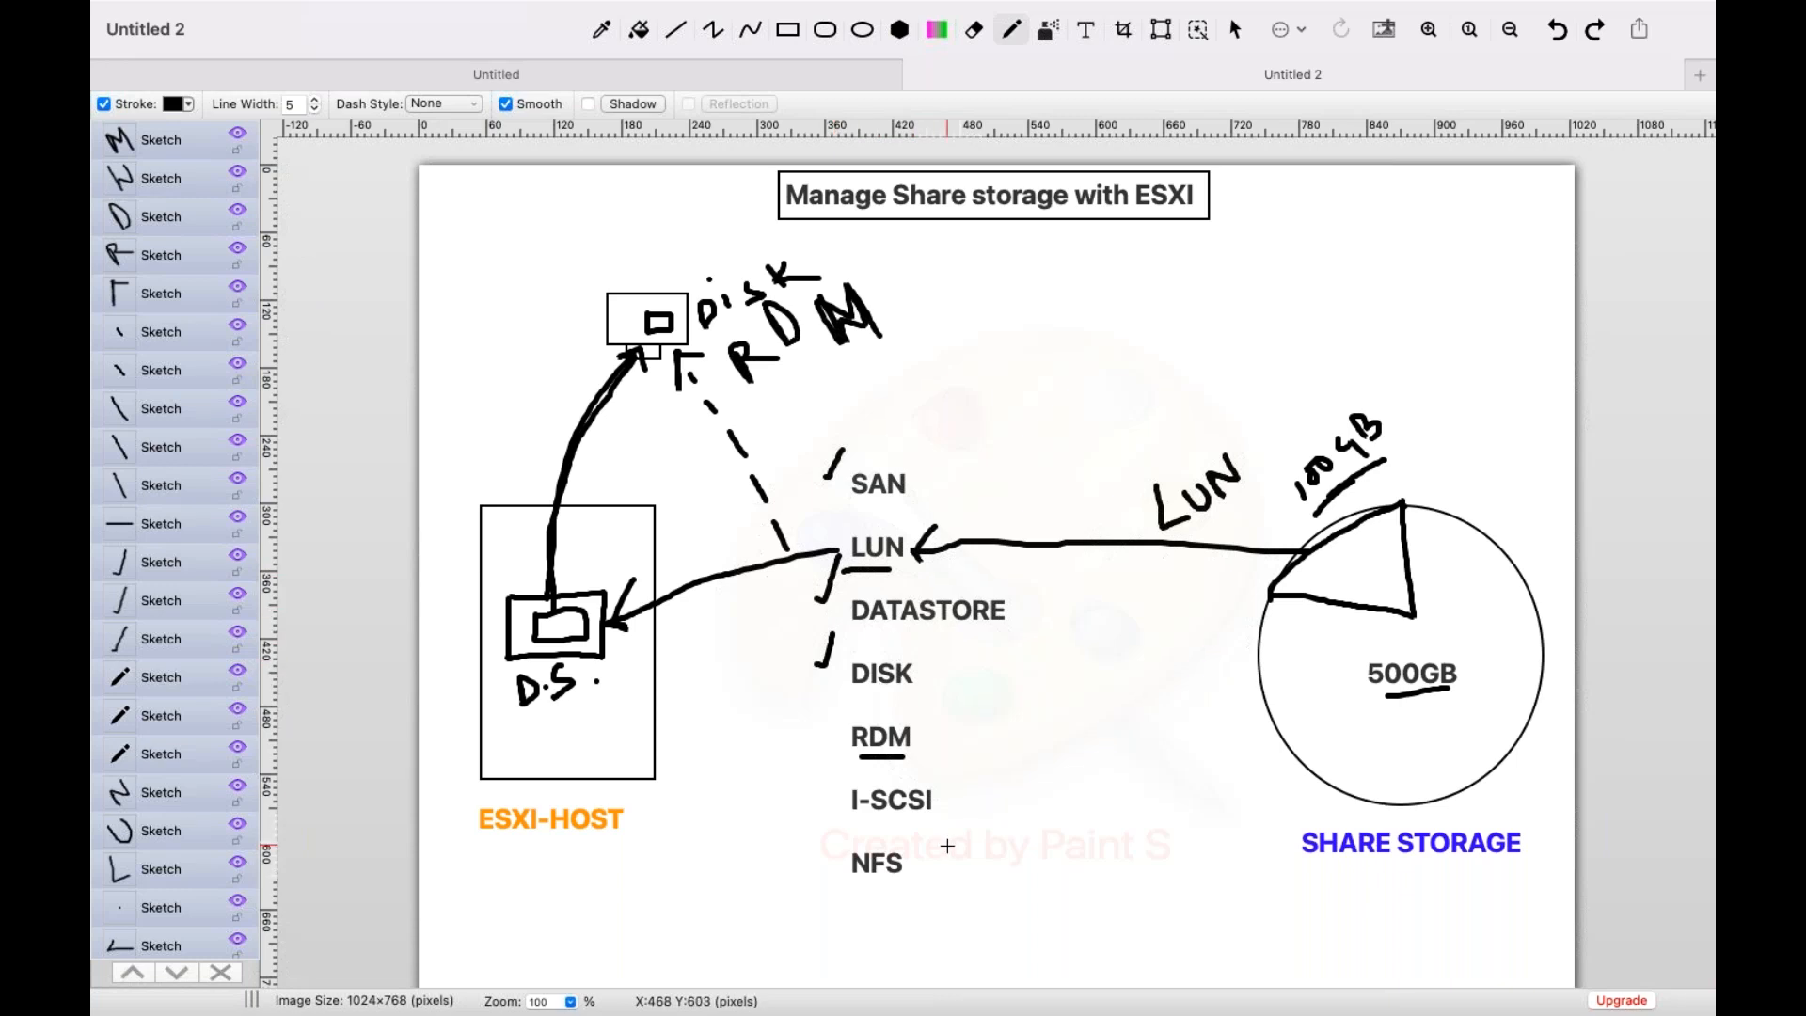
{"action": "mouse_move", "coordinate": [830, 787]}
{"action": "left_mouse_down"}
{"action": "mouse_move", "coordinate": [797, 802]}
{"action": "mouse_move", "coordinate": [799, 867]}
{"action": "mouse_move", "coordinate": [825, 907]}
{"action": "left_mouse_up"}
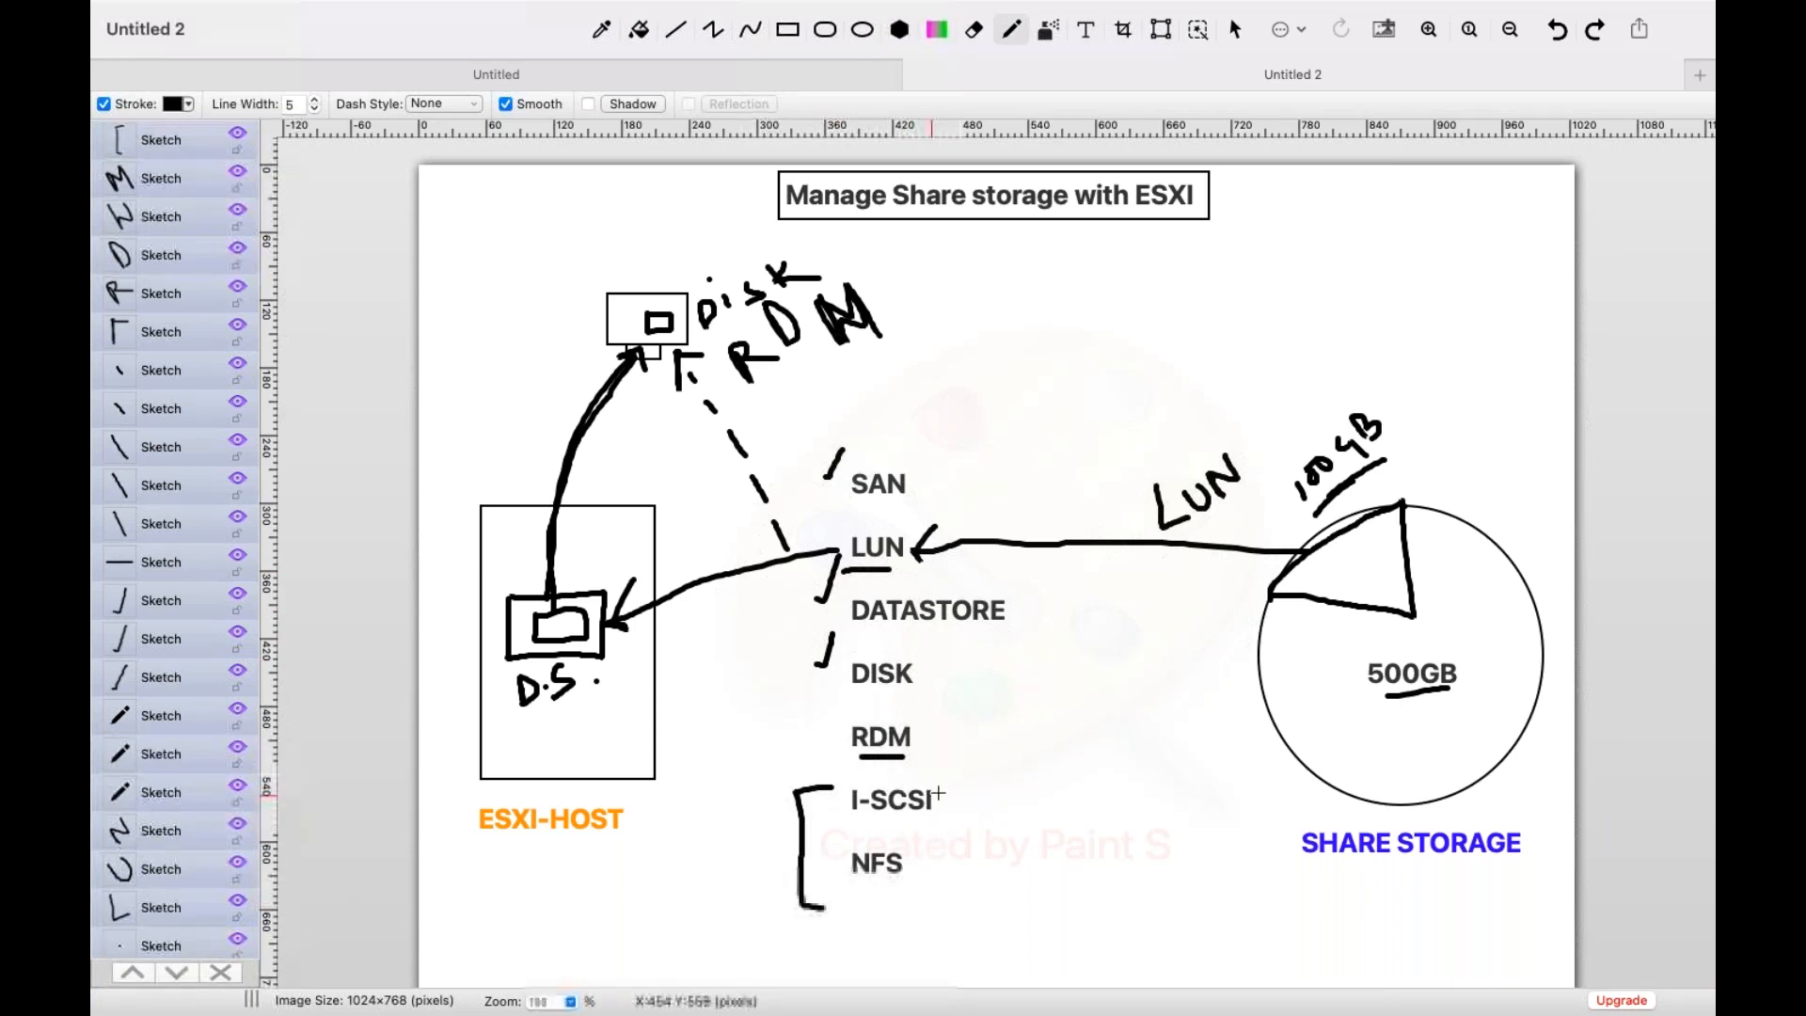
{"action": "mouse_move", "coordinate": [945, 785]}
{"action": "left_mouse_down"}
{"action": "mouse_move", "coordinate": [960, 901]}
{"action": "mouse_move", "coordinate": [929, 916]}
{"action": "left_mouse_up"}
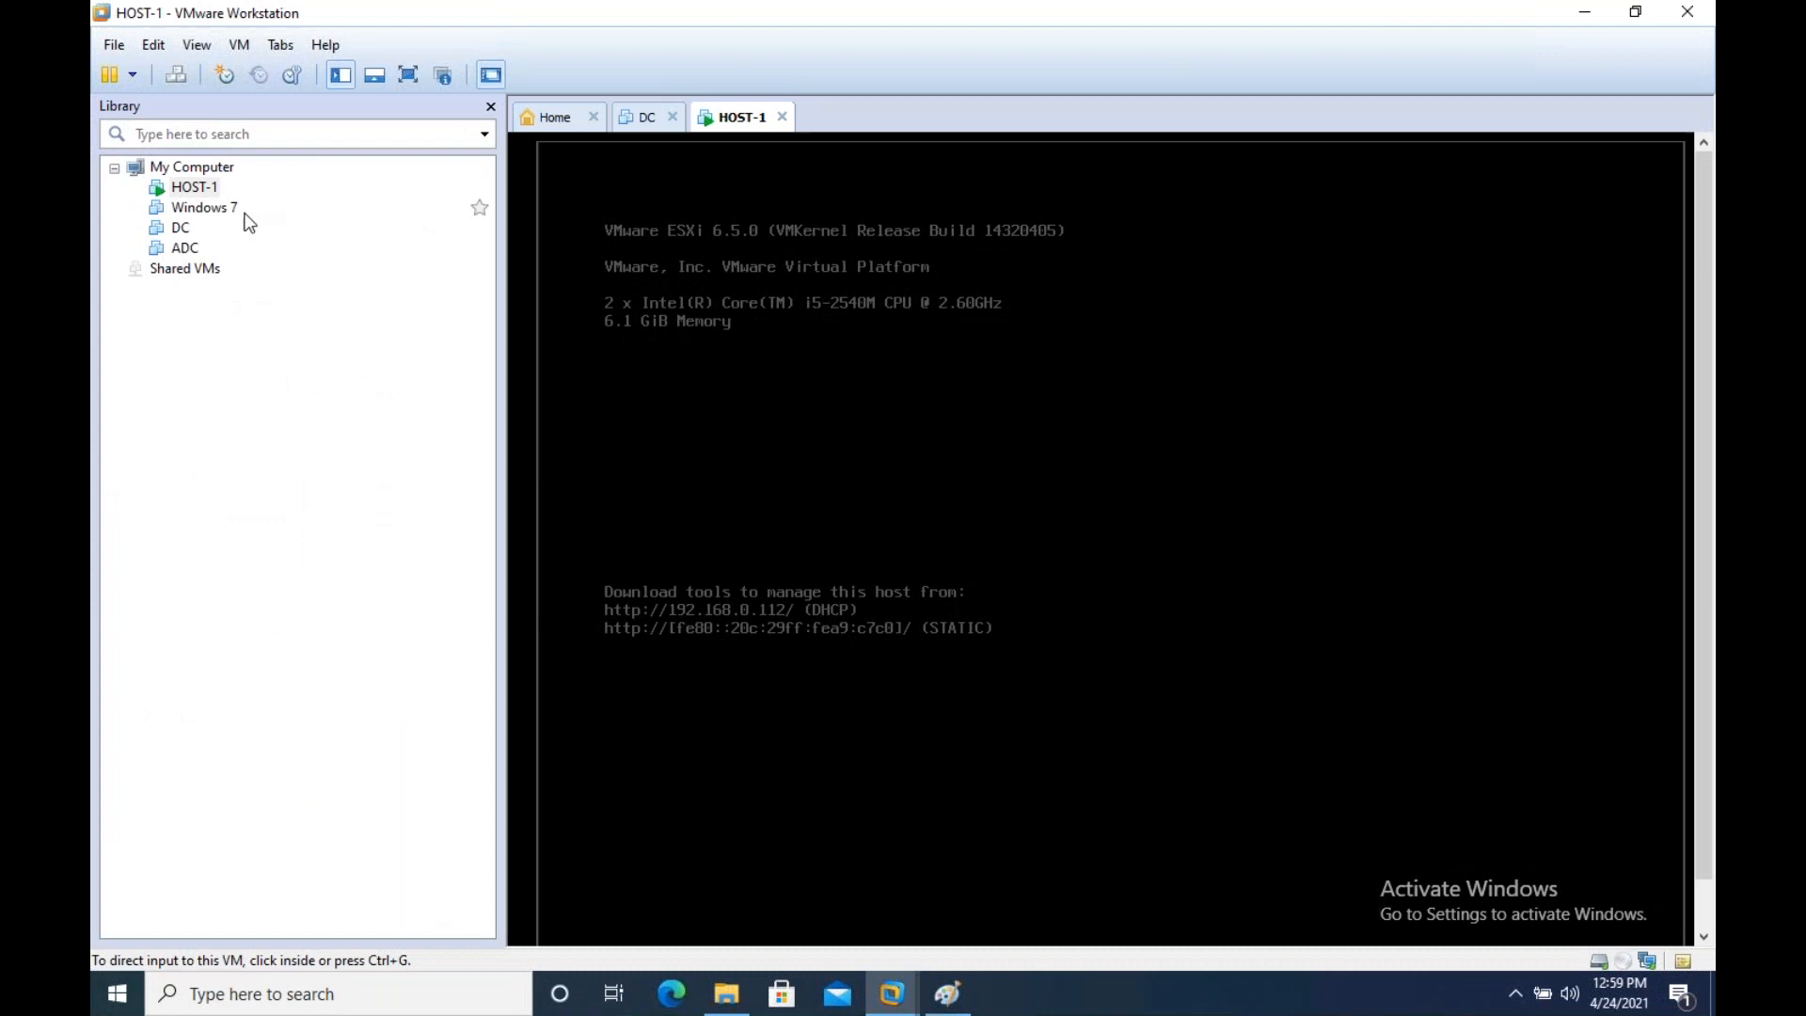
- In VMware Workstation, power on the ADC virtual machine, agreeing to connect its virtual device at every power-on, and close the DC machine's view
{"action": "left_click", "coordinate": [181, 249]}
{"action": "left_click", "coordinate": [622, 196]}
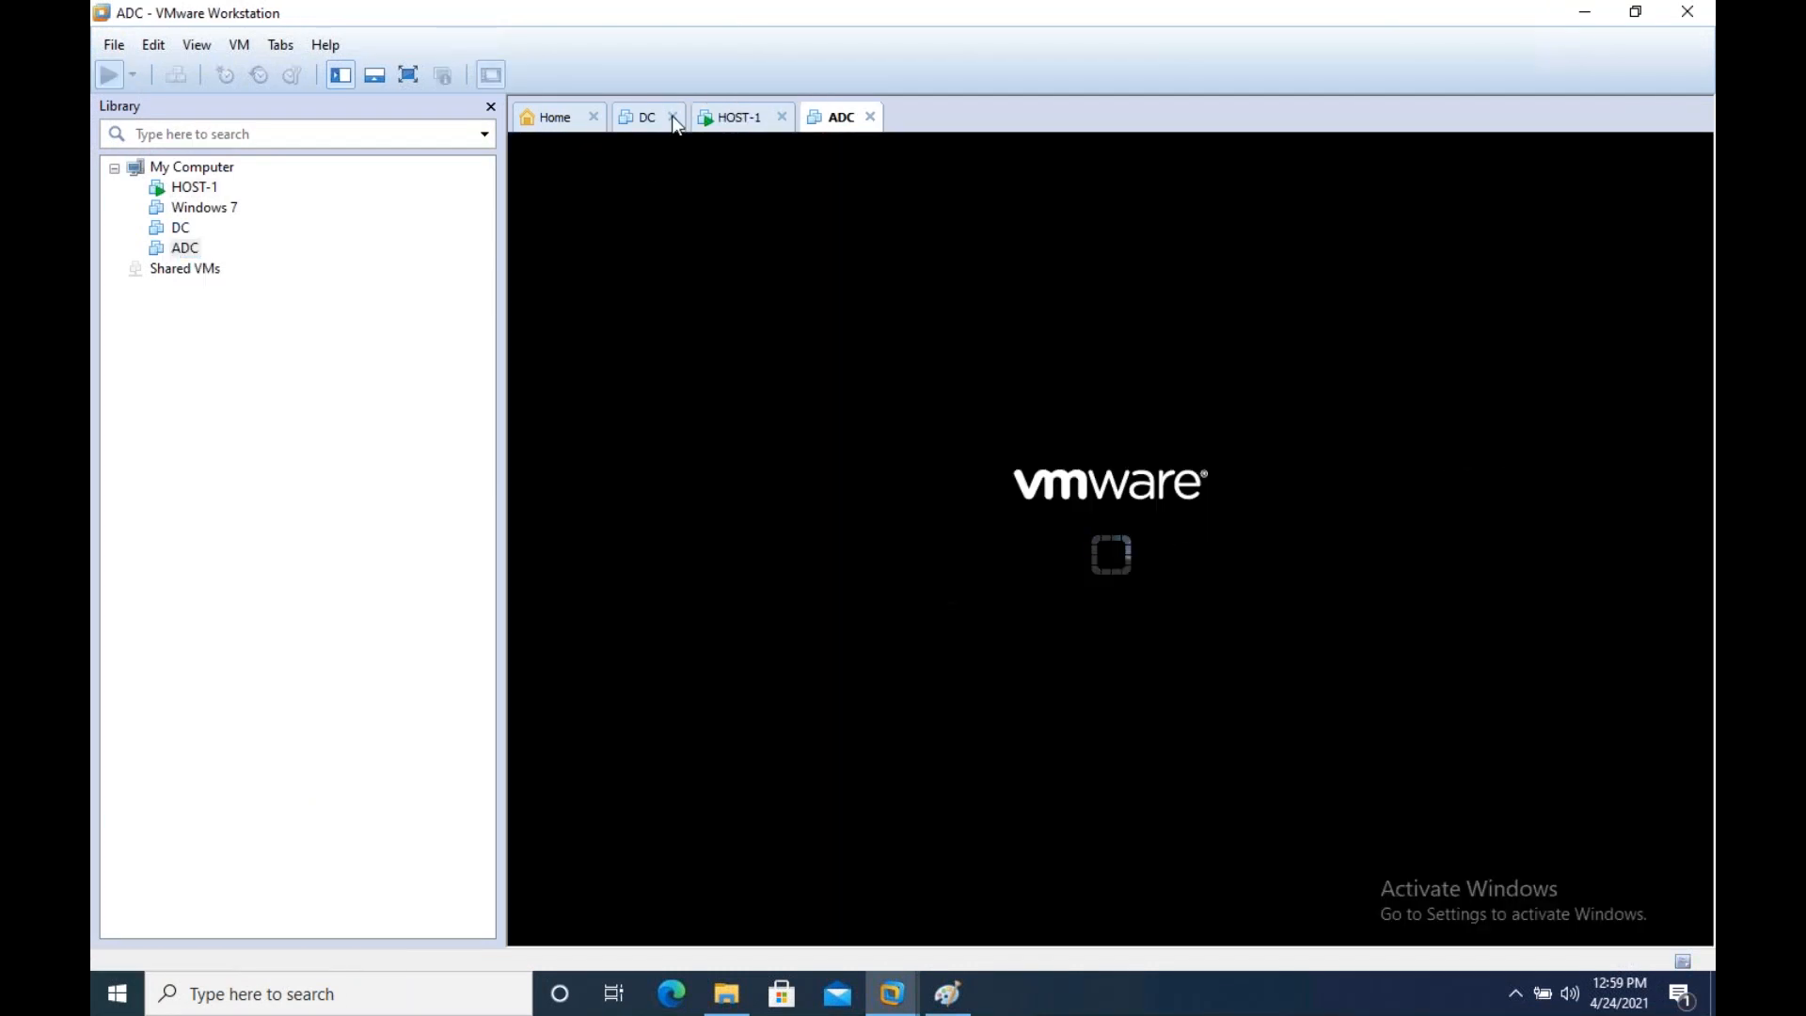
{"action": "left_click", "coordinate": [672, 117]}
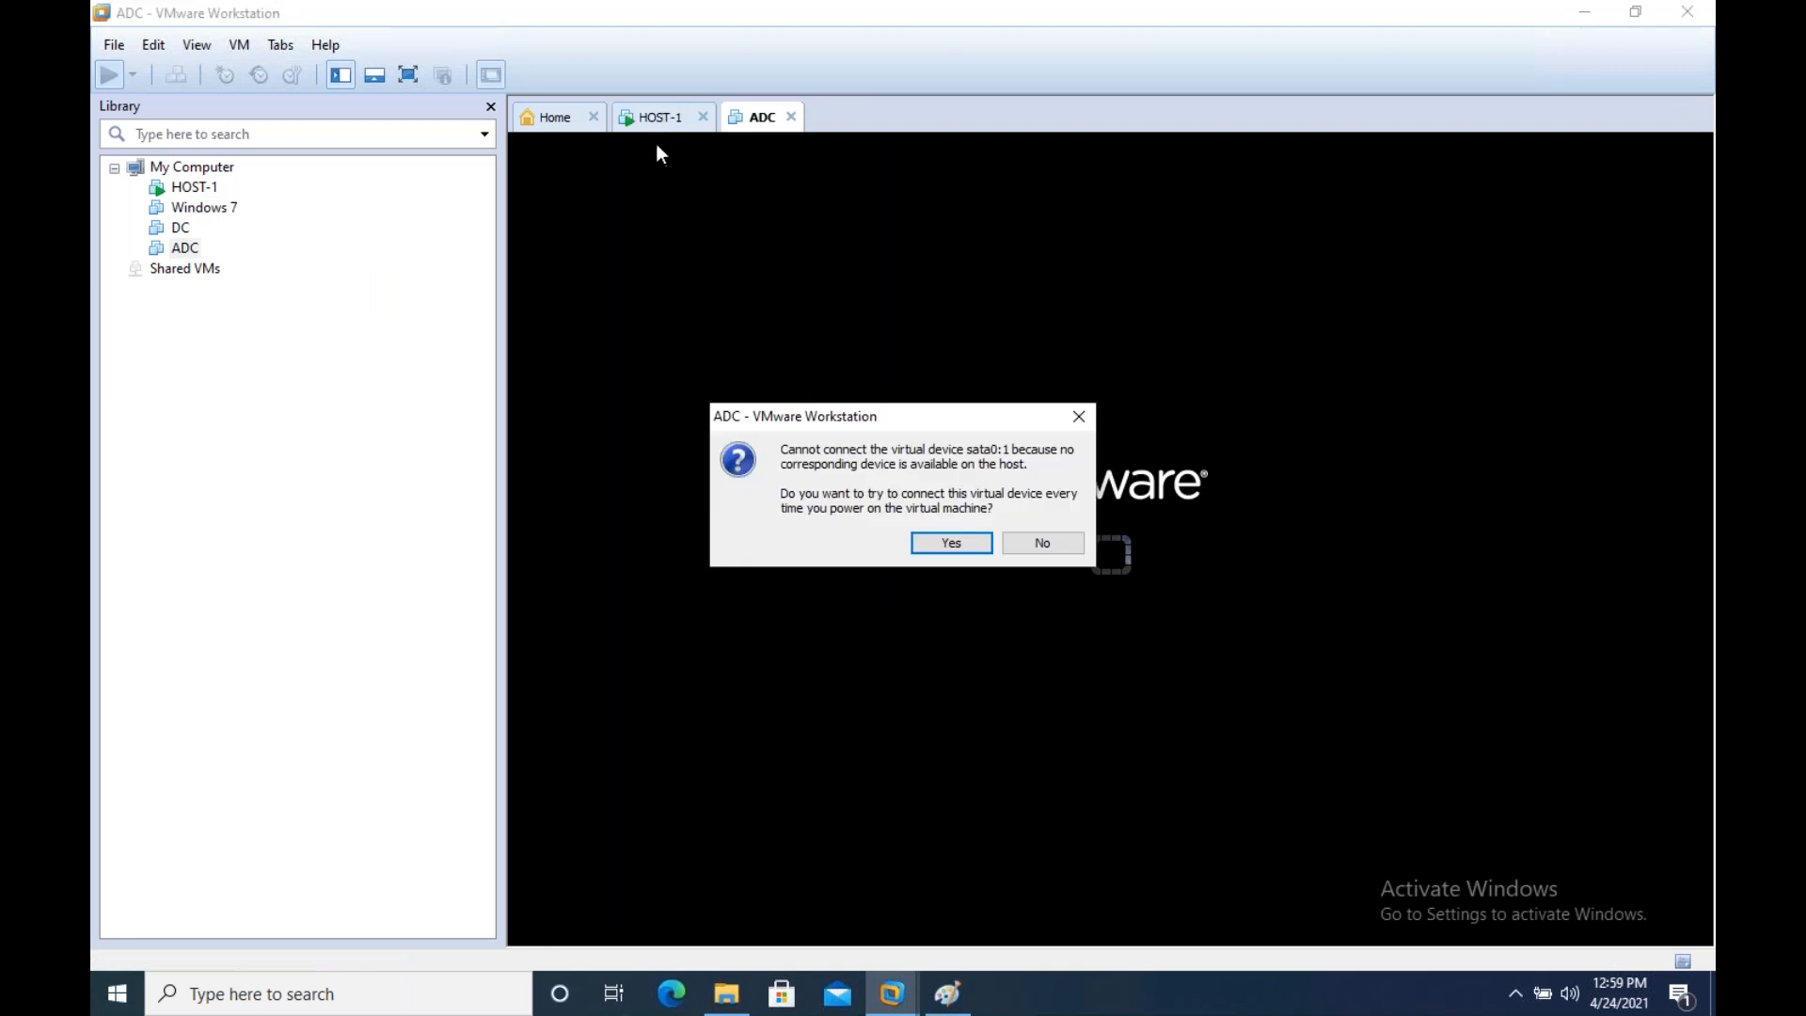
{"action": "left_click", "coordinate": [945, 546]}
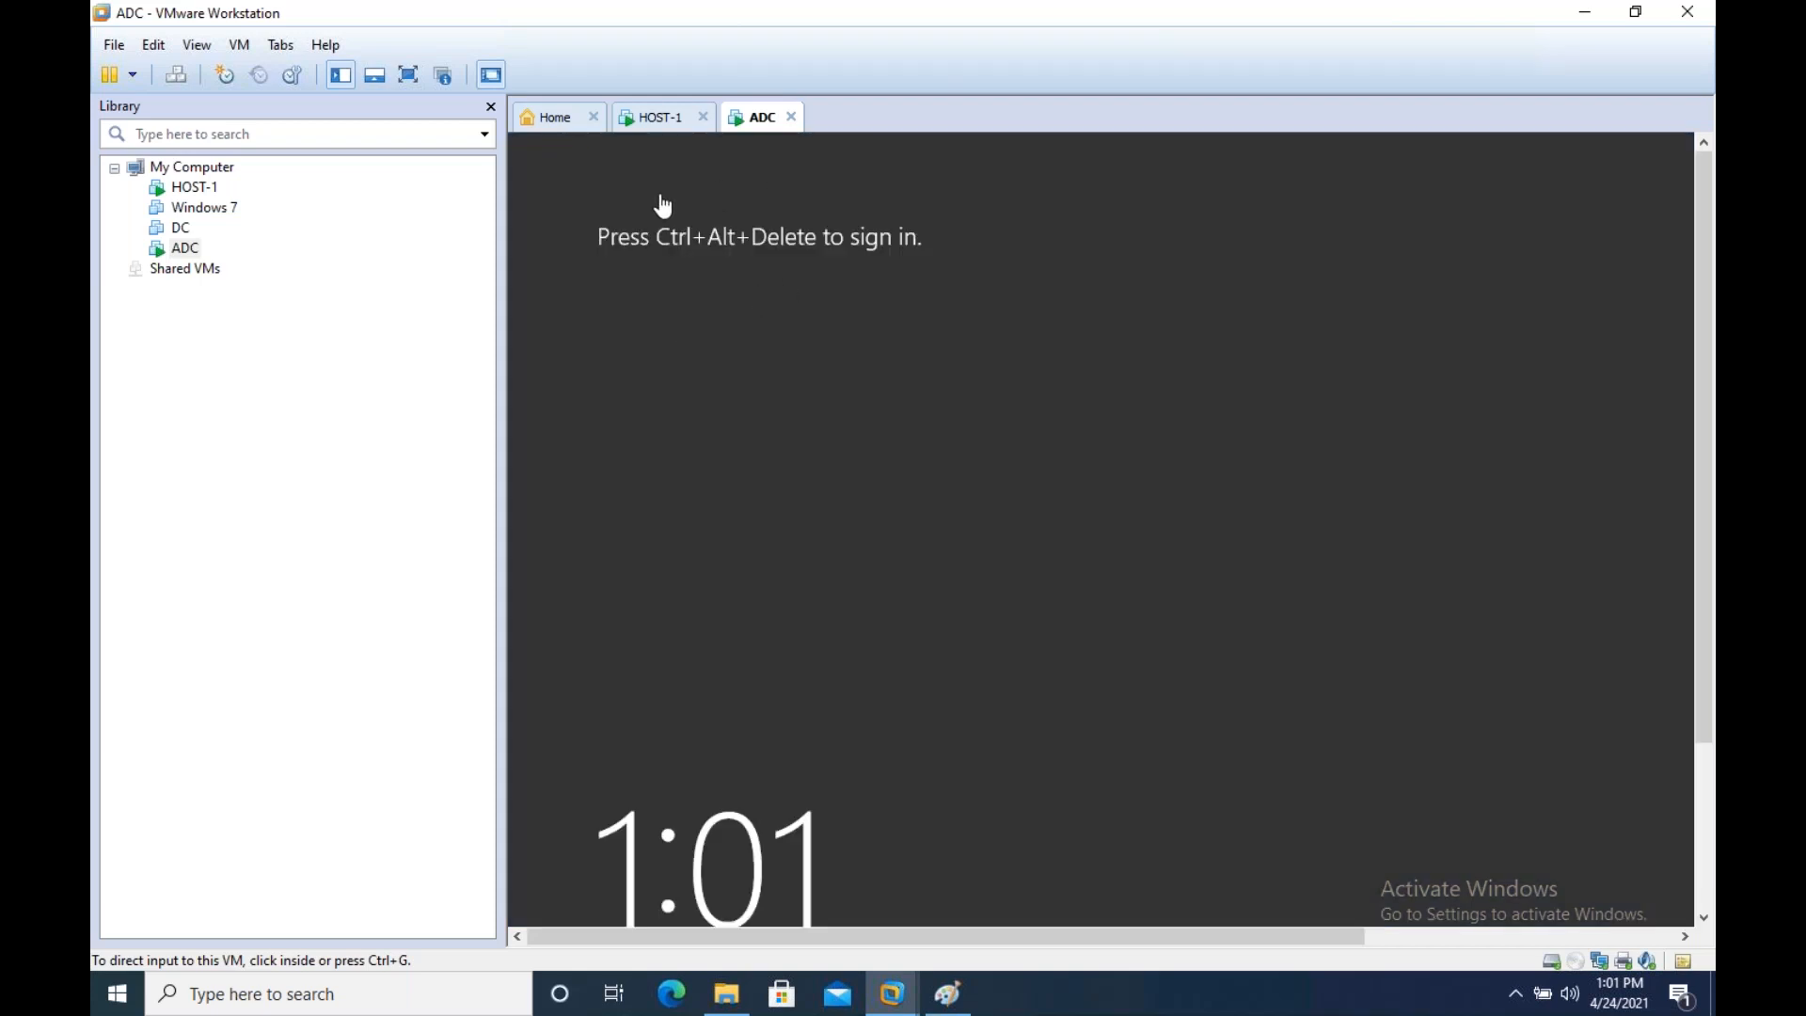
- Show the ADC virtual machine full screen and bring up its Windows sign-in prompt
{"action": "left_click", "coordinate": [408, 75]}
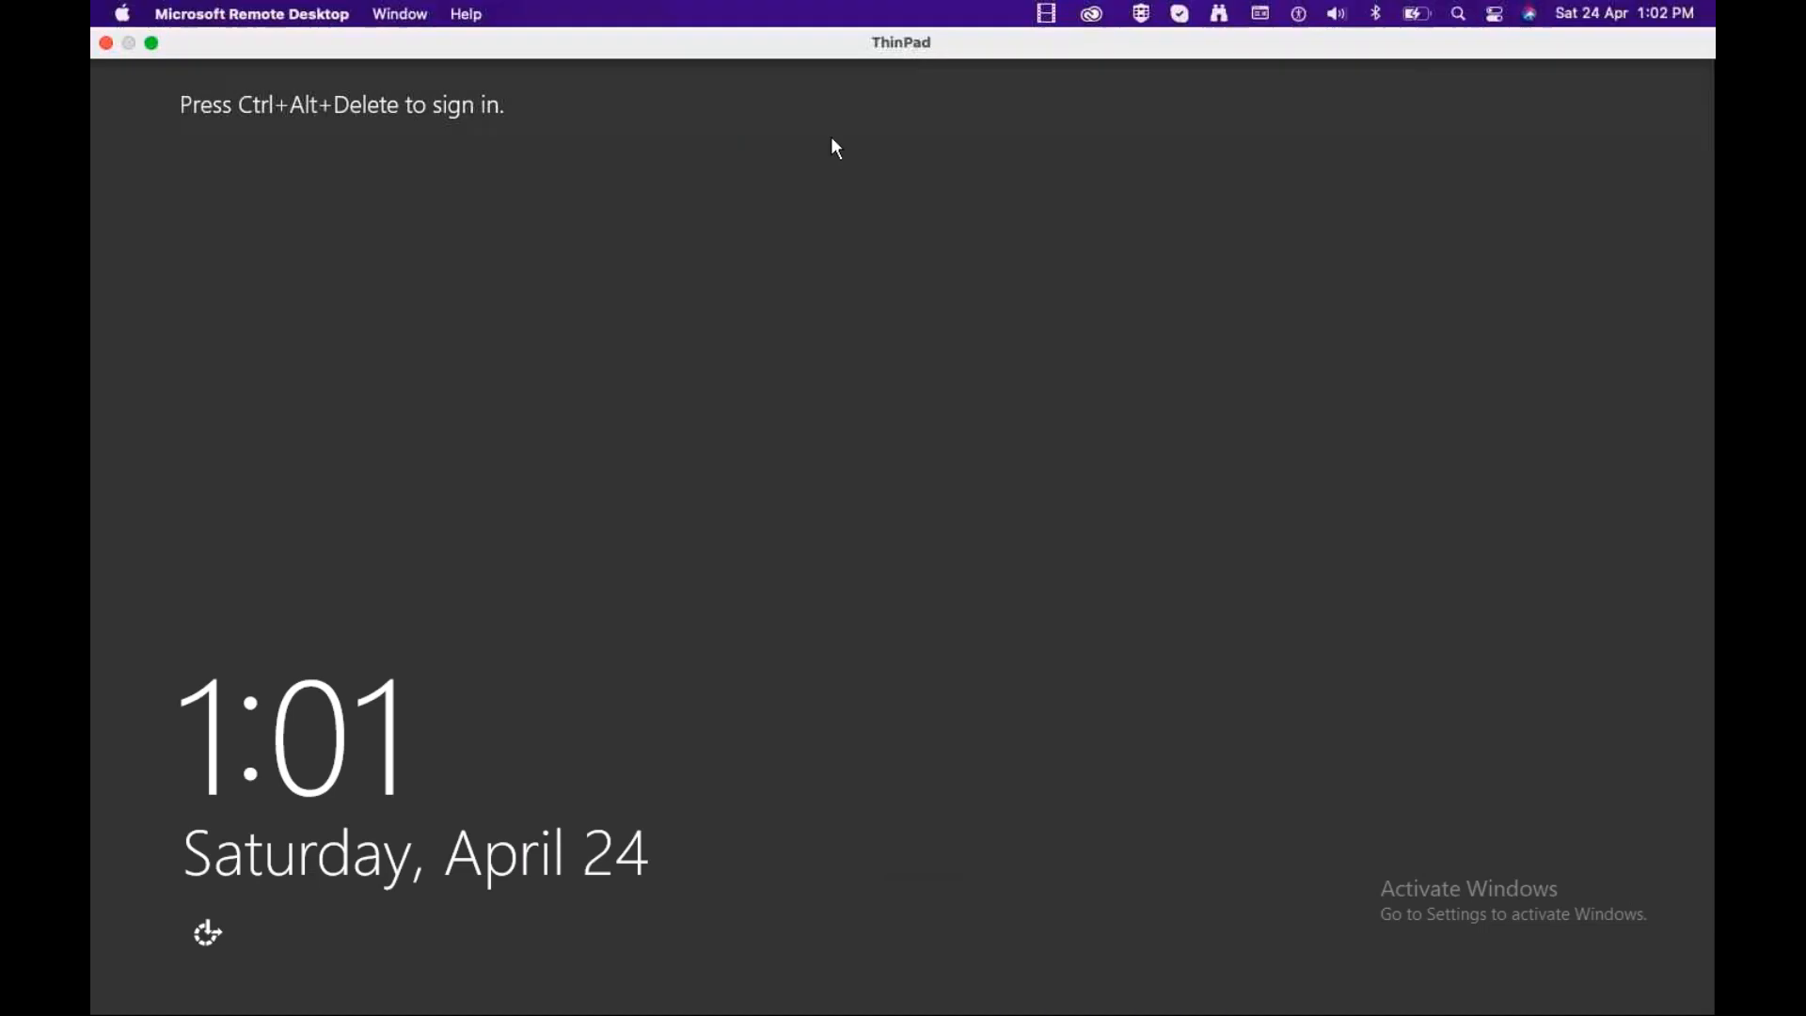
{"action": "mouse_move", "coordinate": [779, 92]}
{"action": "left_click", "coordinate": [602, 43]}
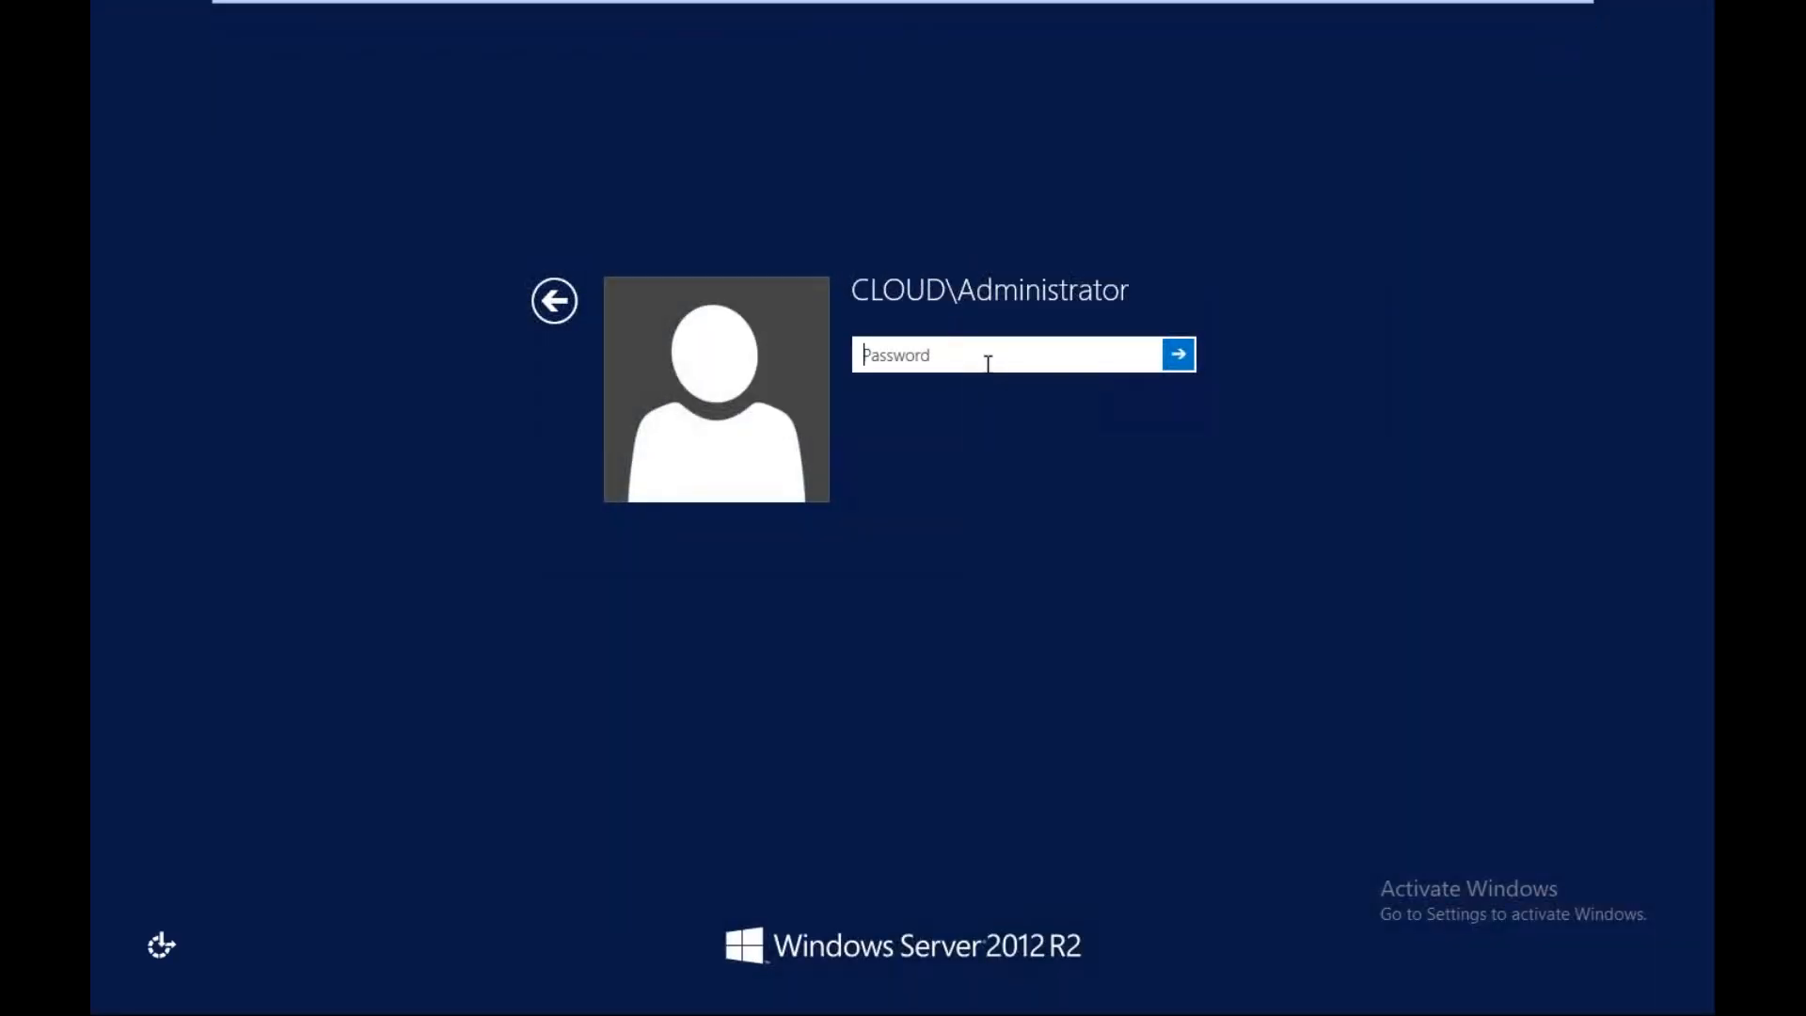
- Sign in to the server as the domain administrator with the account password and dismiss the Shutdown Event Tracker
{"action": "type", "text": "•••••••••"}
{"action": "key", "text": "Return"}
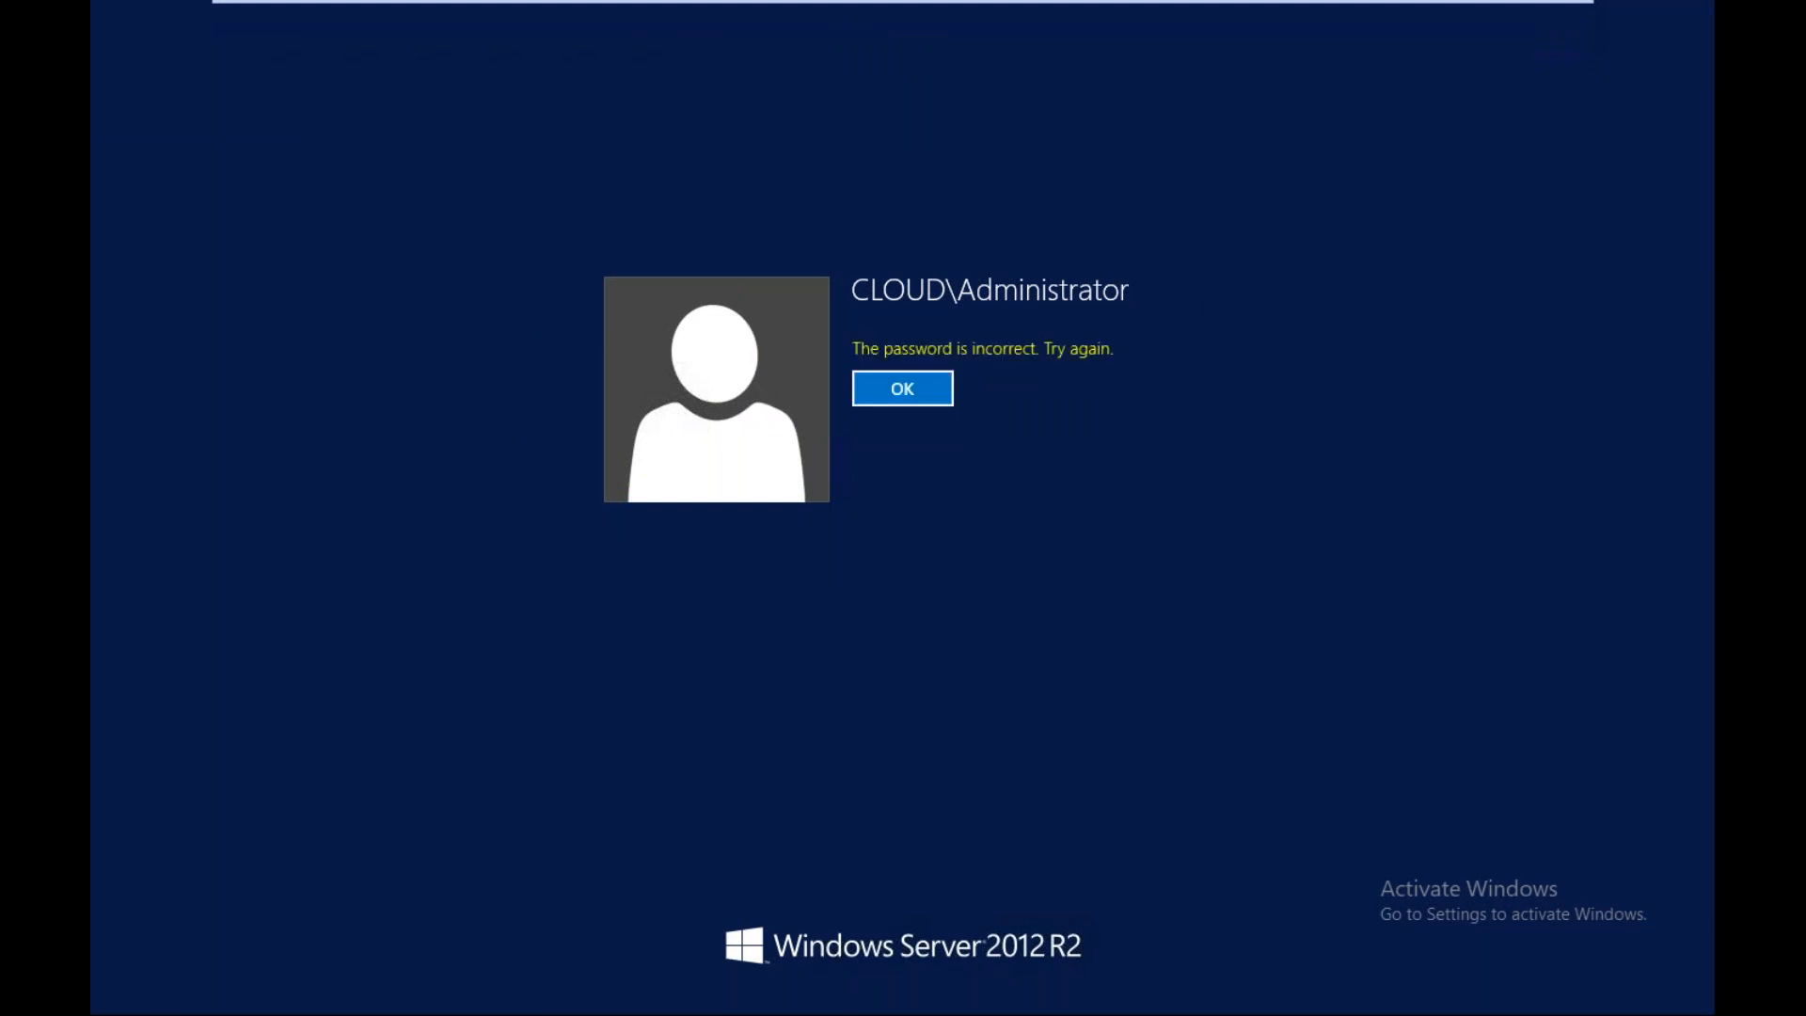
{"action": "key", "text": "Return"}
{"action": "type", "text": "•••••"}
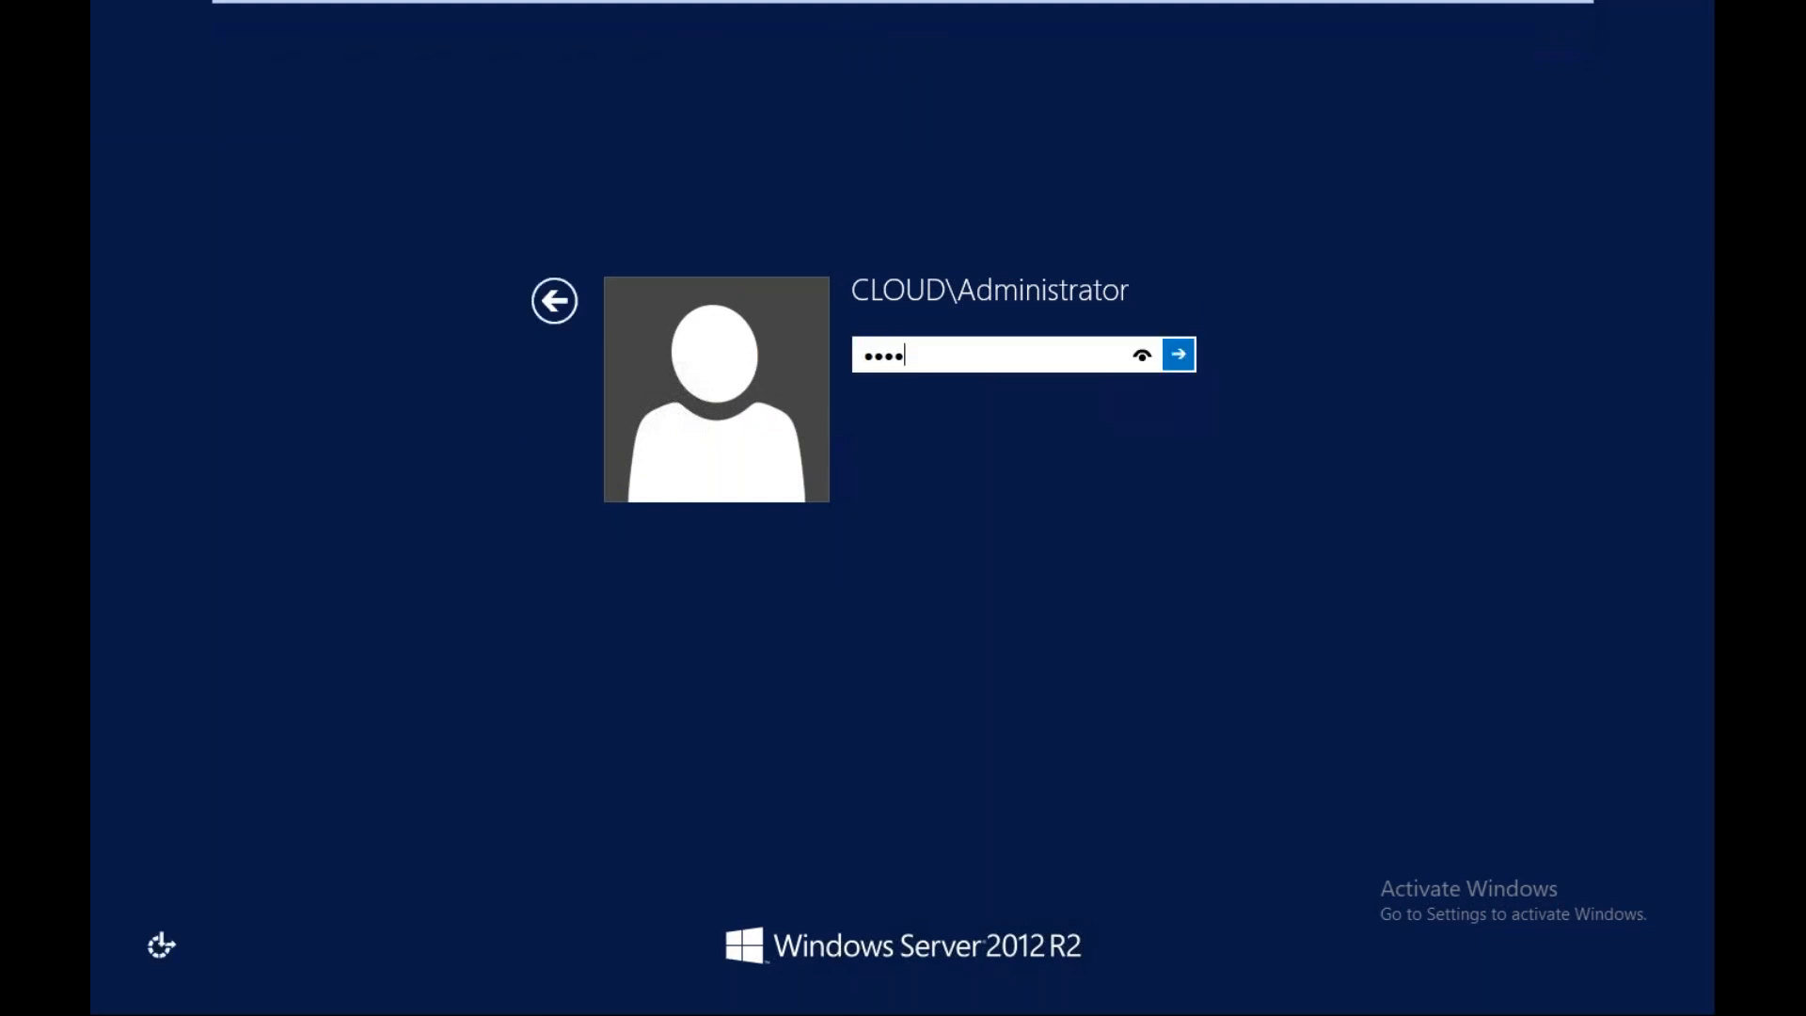
{"action": "type", "text": "•••••"}
{"action": "key", "text": "Return"}
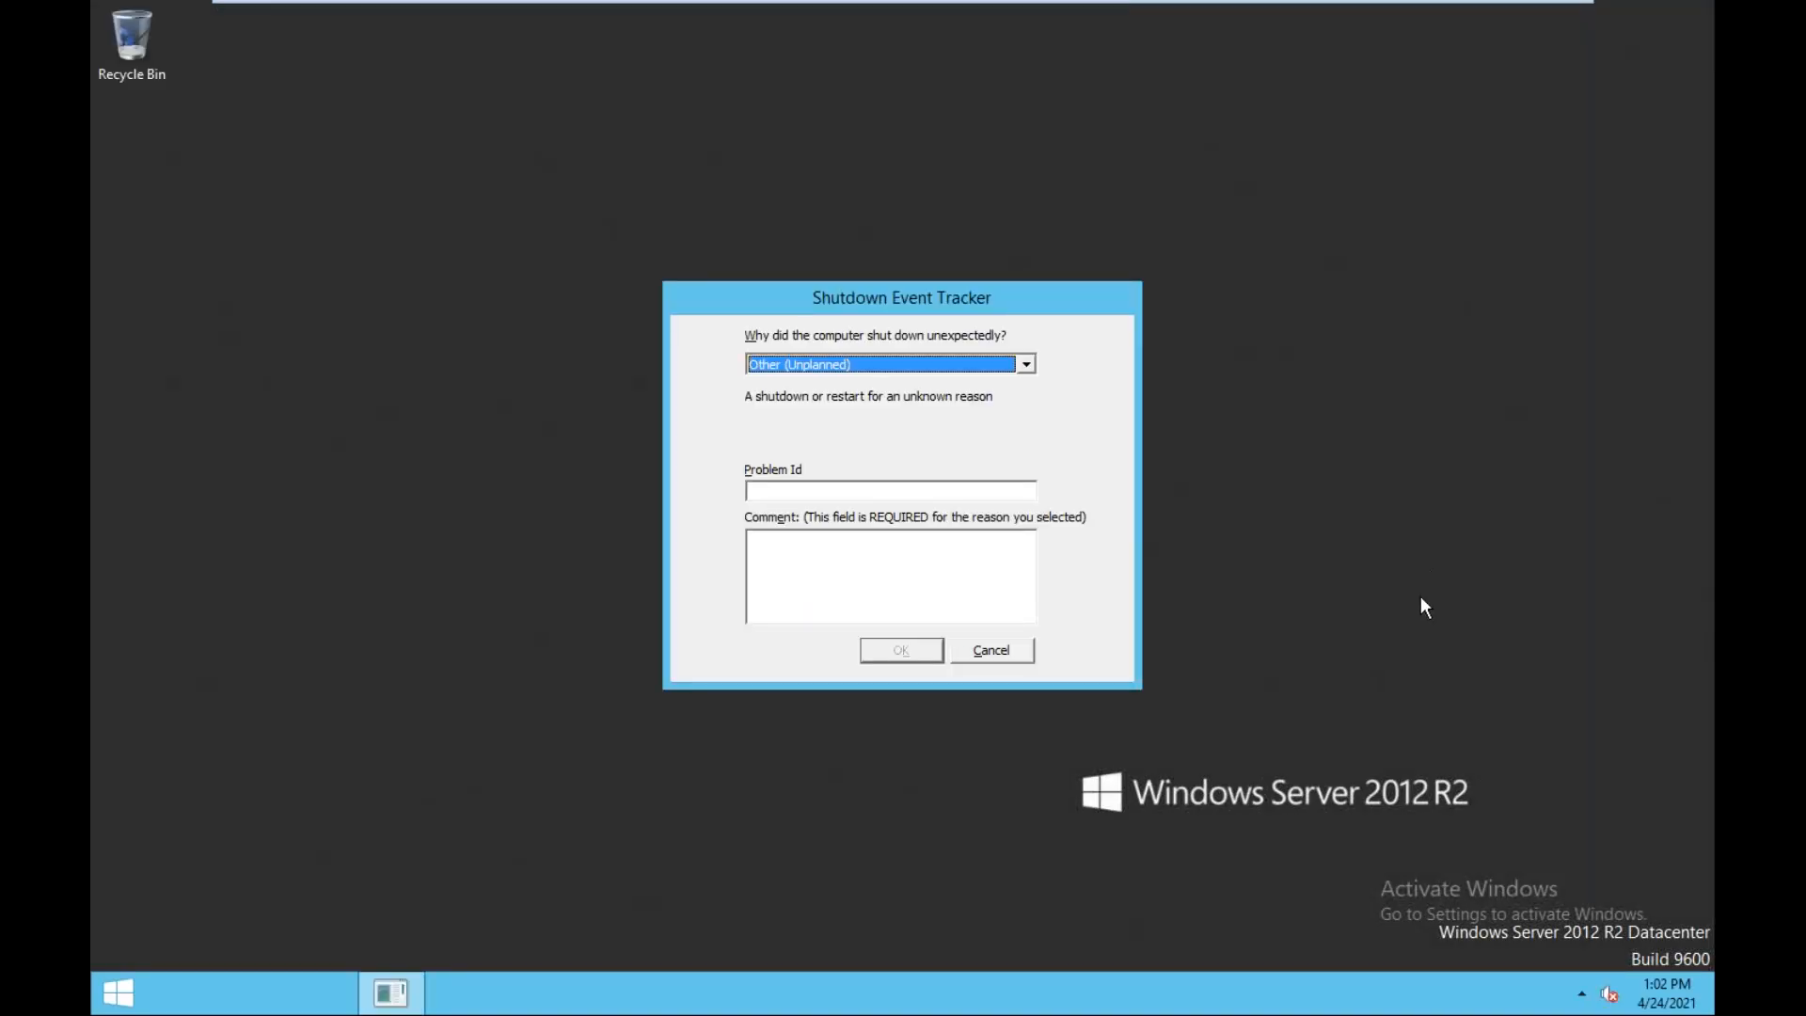
{"action": "left_click", "coordinate": [1016, 649]}
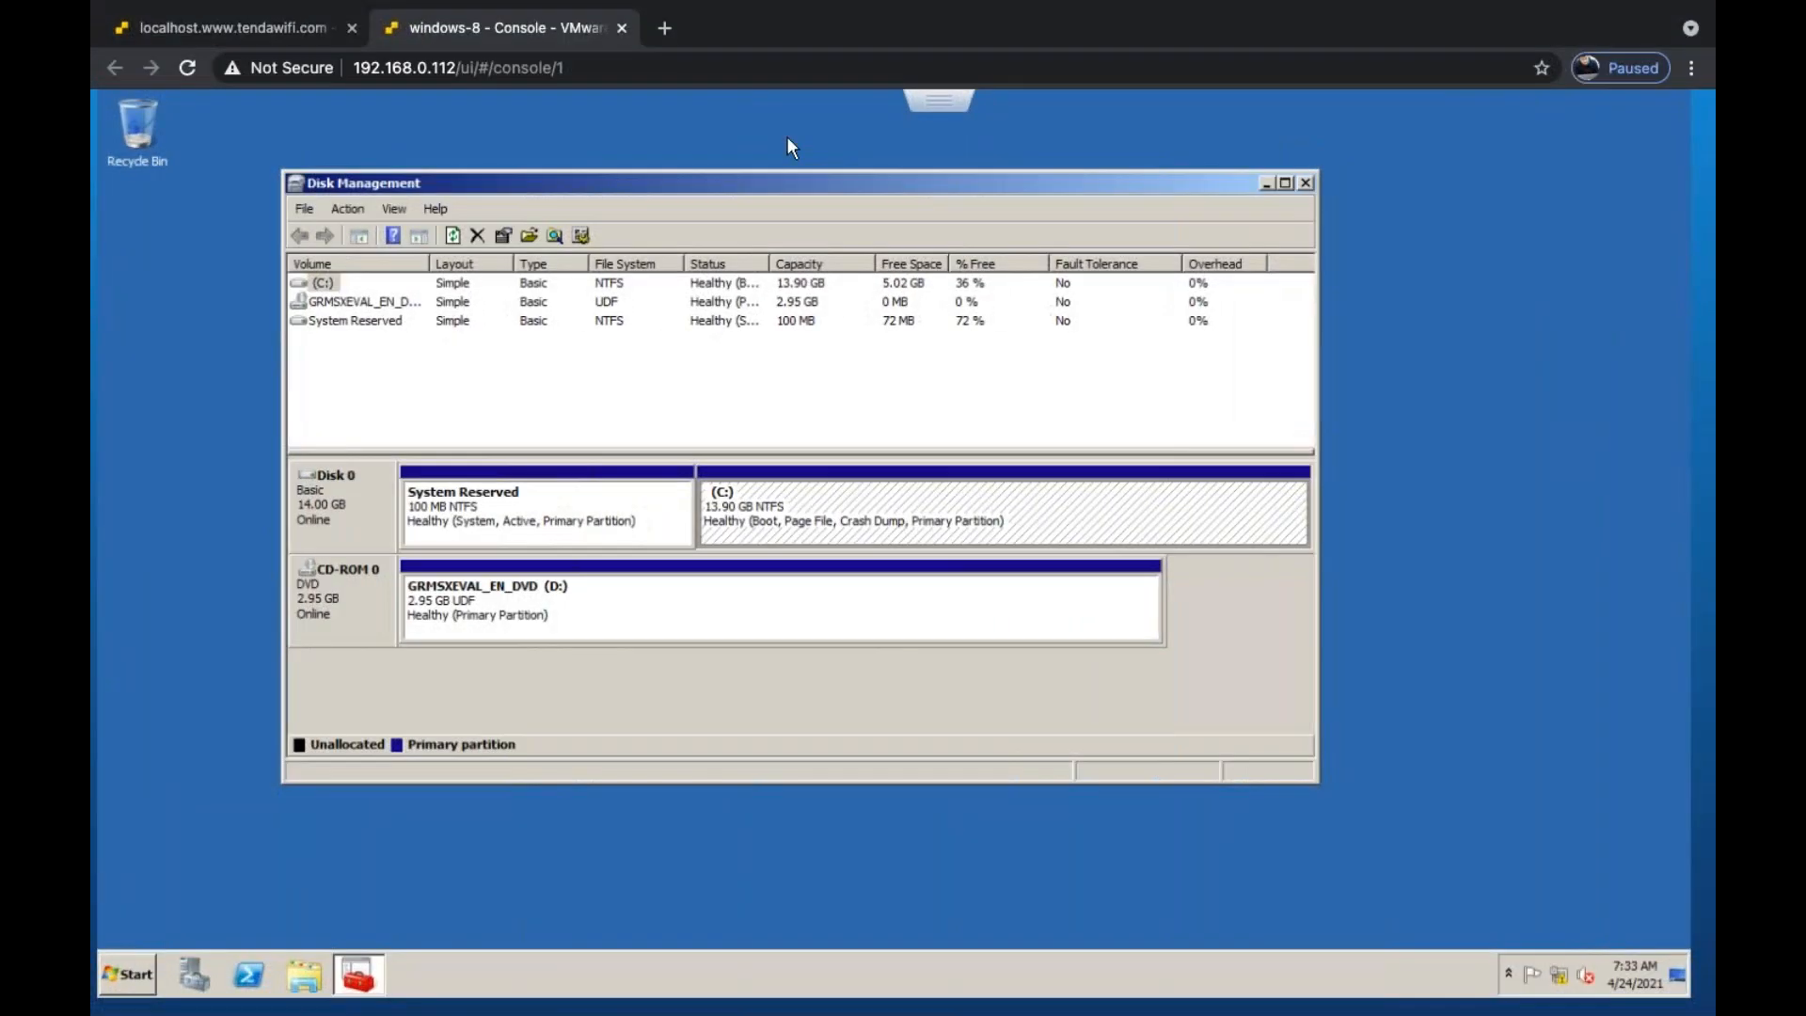
- In the ESXi web client, rename the storage datastore1 as Local-Datastore
{"action": "left_click", "coordinate": [266, 17]}
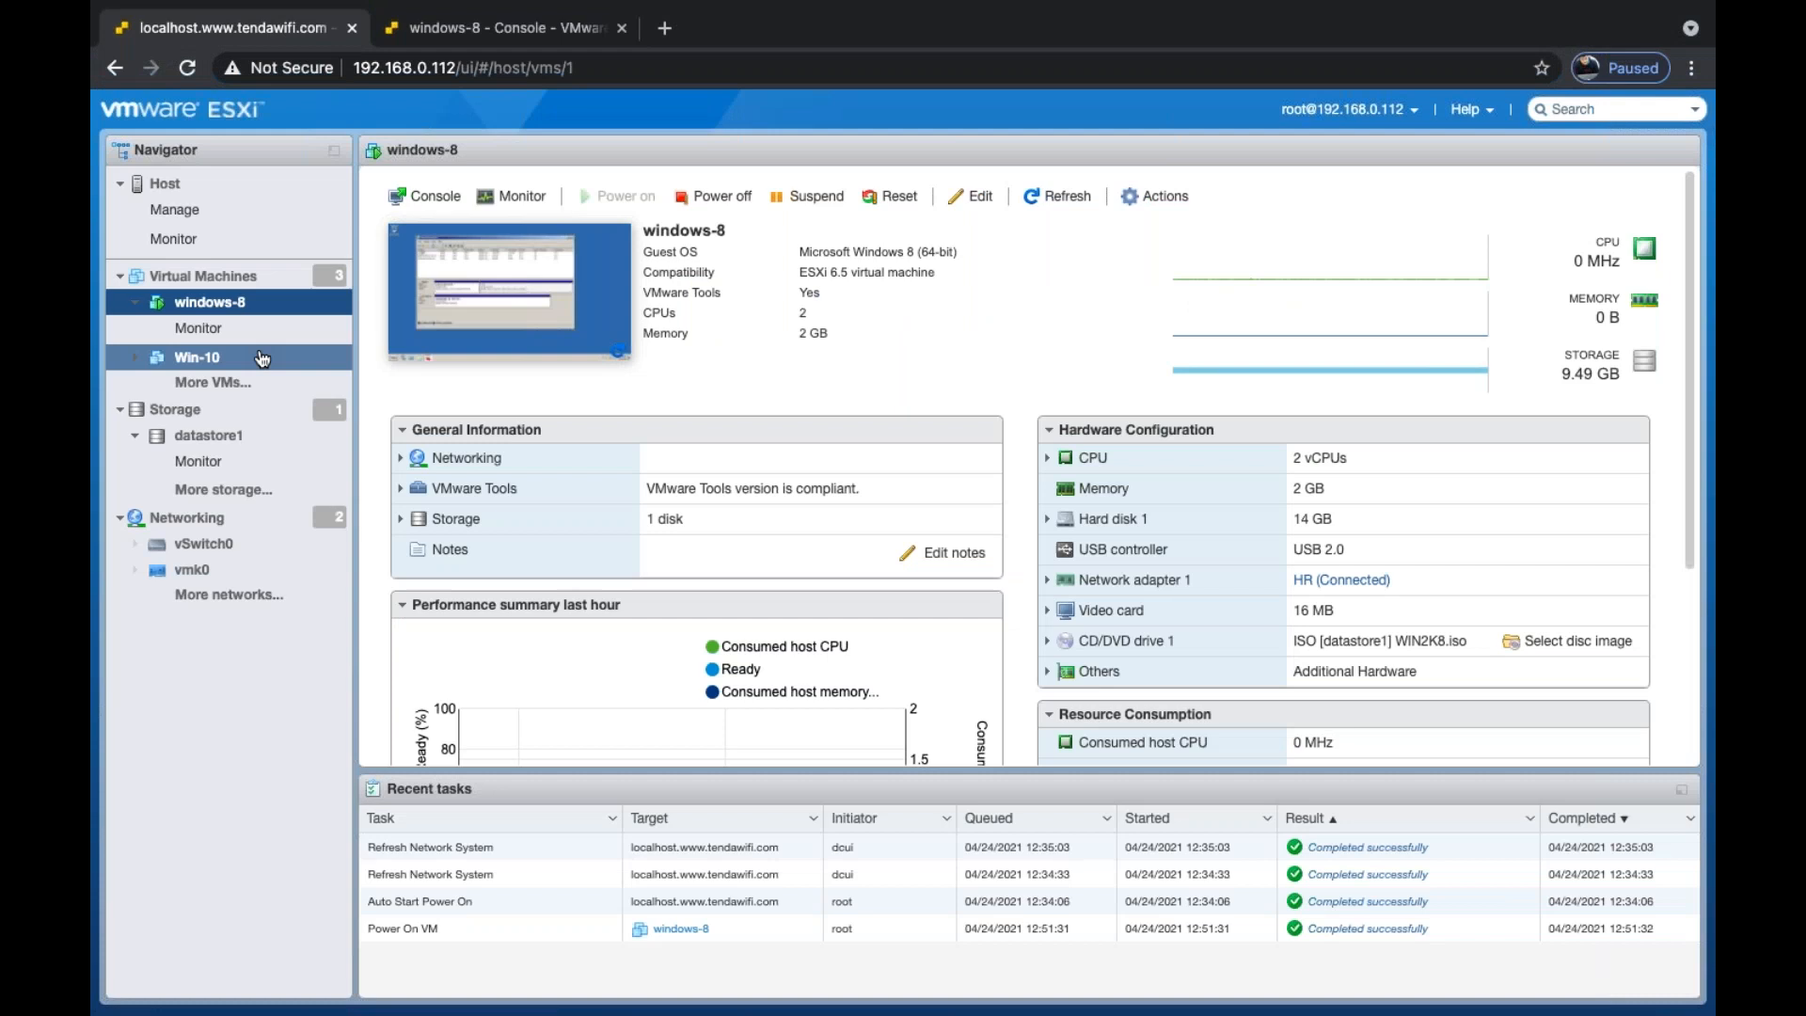
{"action": "left_click", "coordinate": [207, 435]}
{"action": "left_click", "coordinate": [193, 412]}
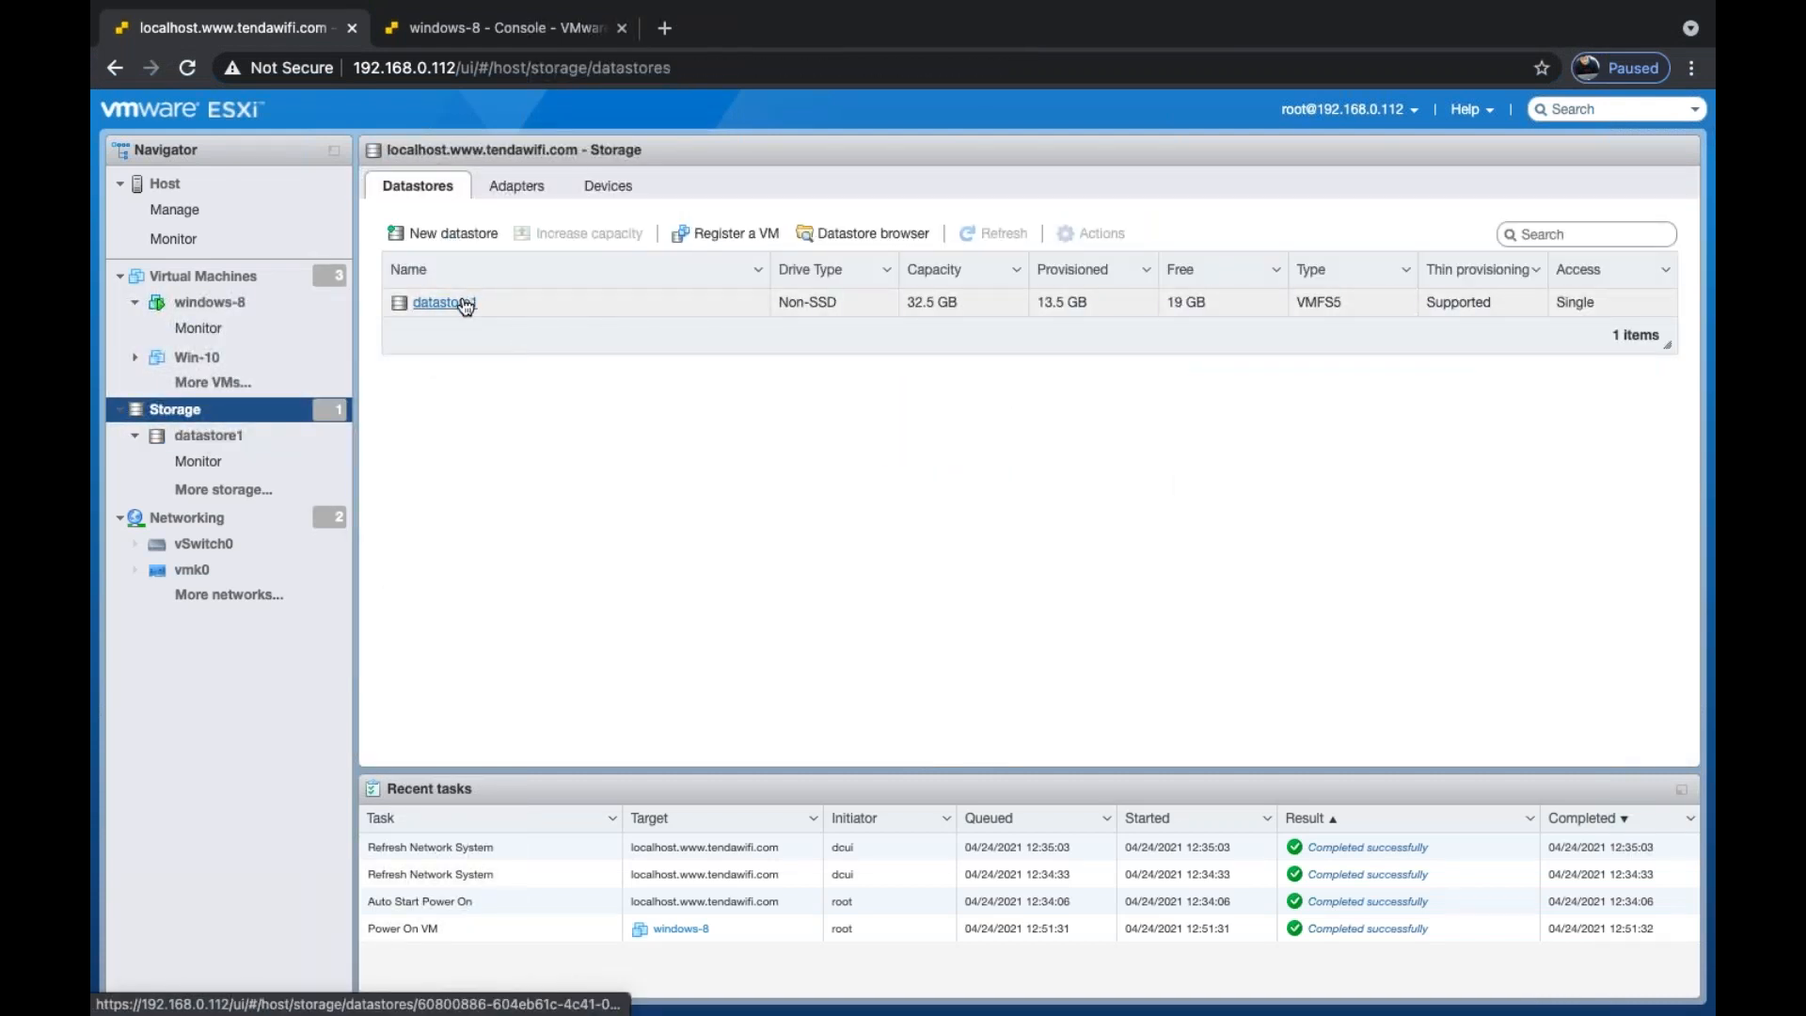
{"action": "right_click", "coordinate": [465, 306]}
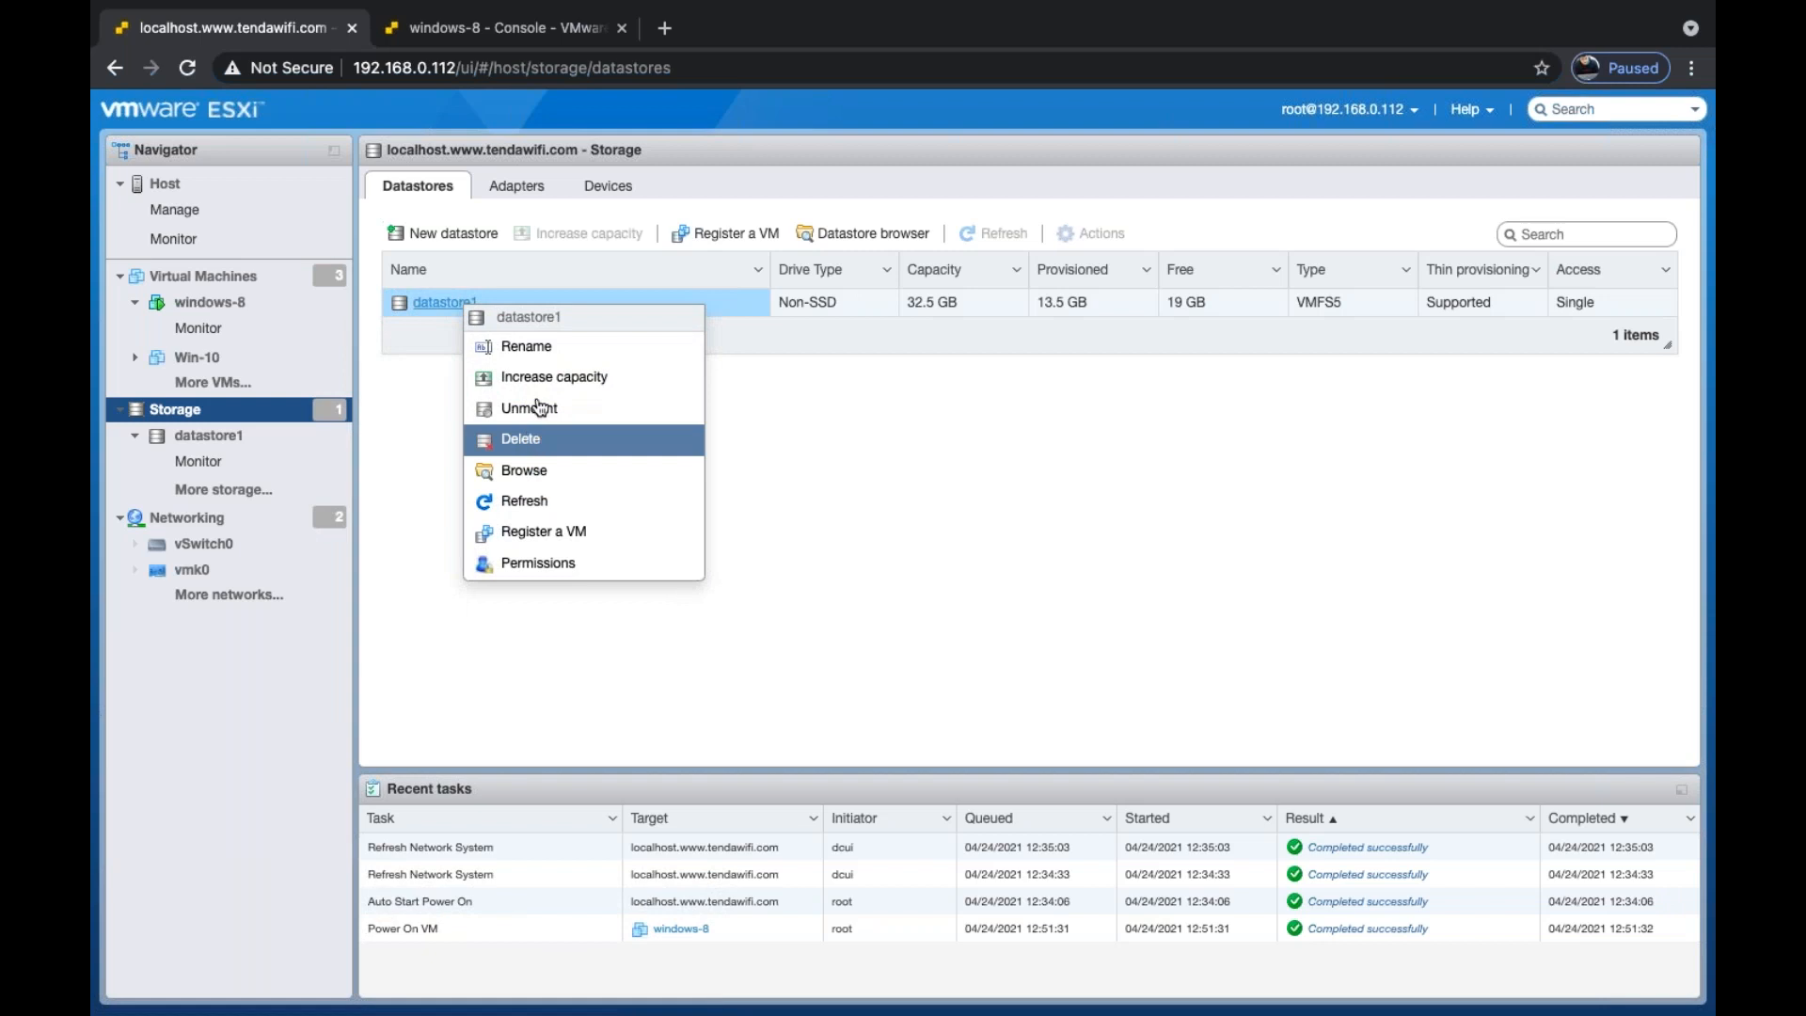
{"action": "left_click", "coordinate": [539, 359]}
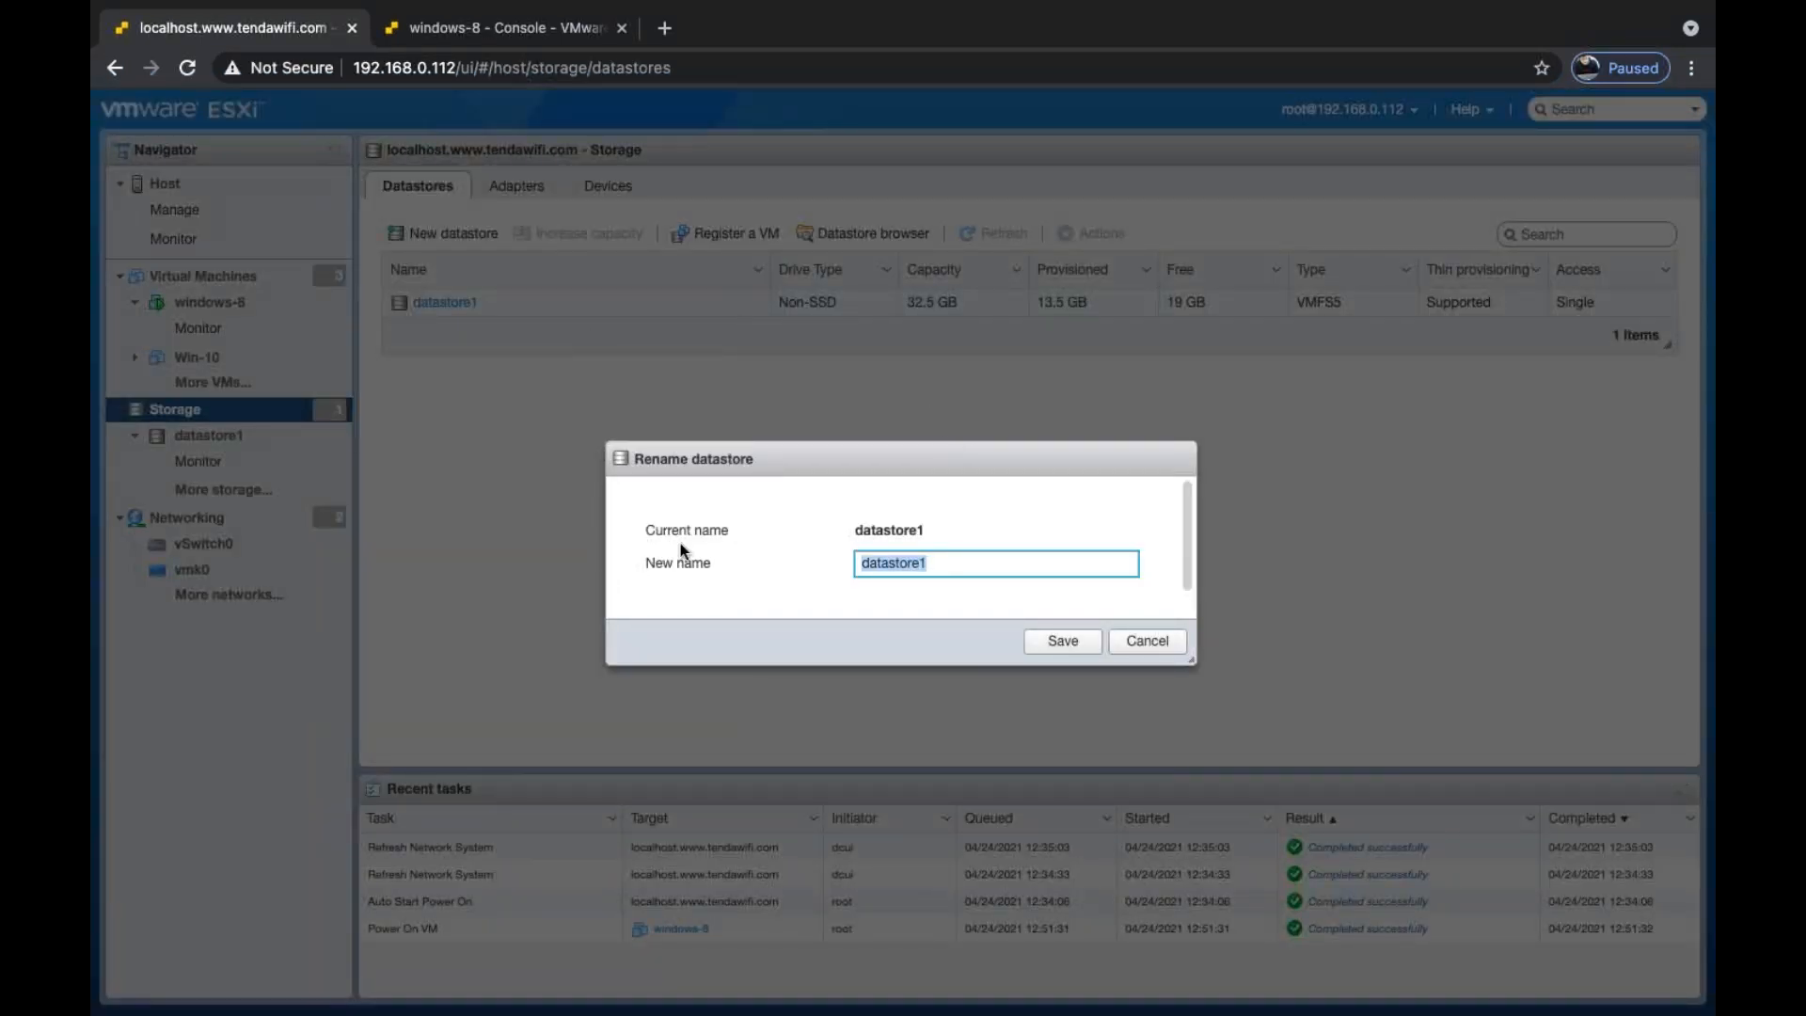
{"action": "type", "text": "Local-Datastor"}
{"action": "left_click", "coordinate": [1063, 642]}
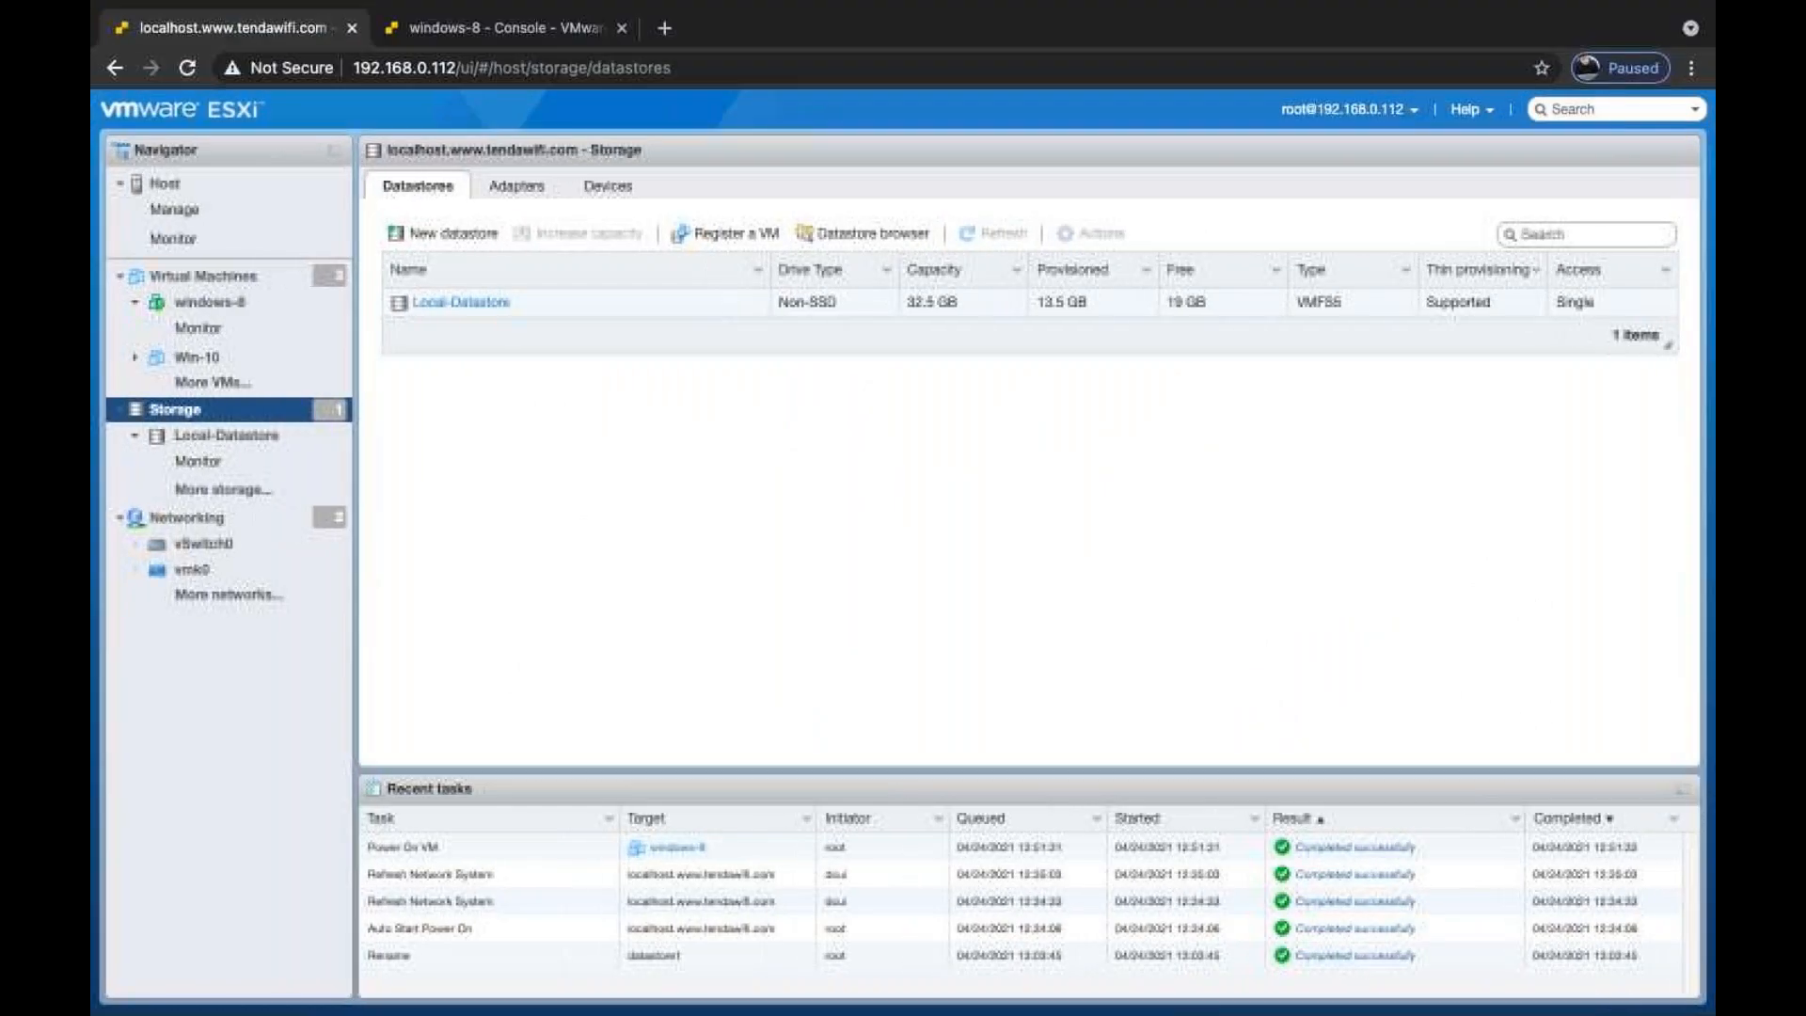
- View the windows-8 console and highlight the ESXi host's address in its URL
{"action": "left_click", "coordinate": [522, 32]}
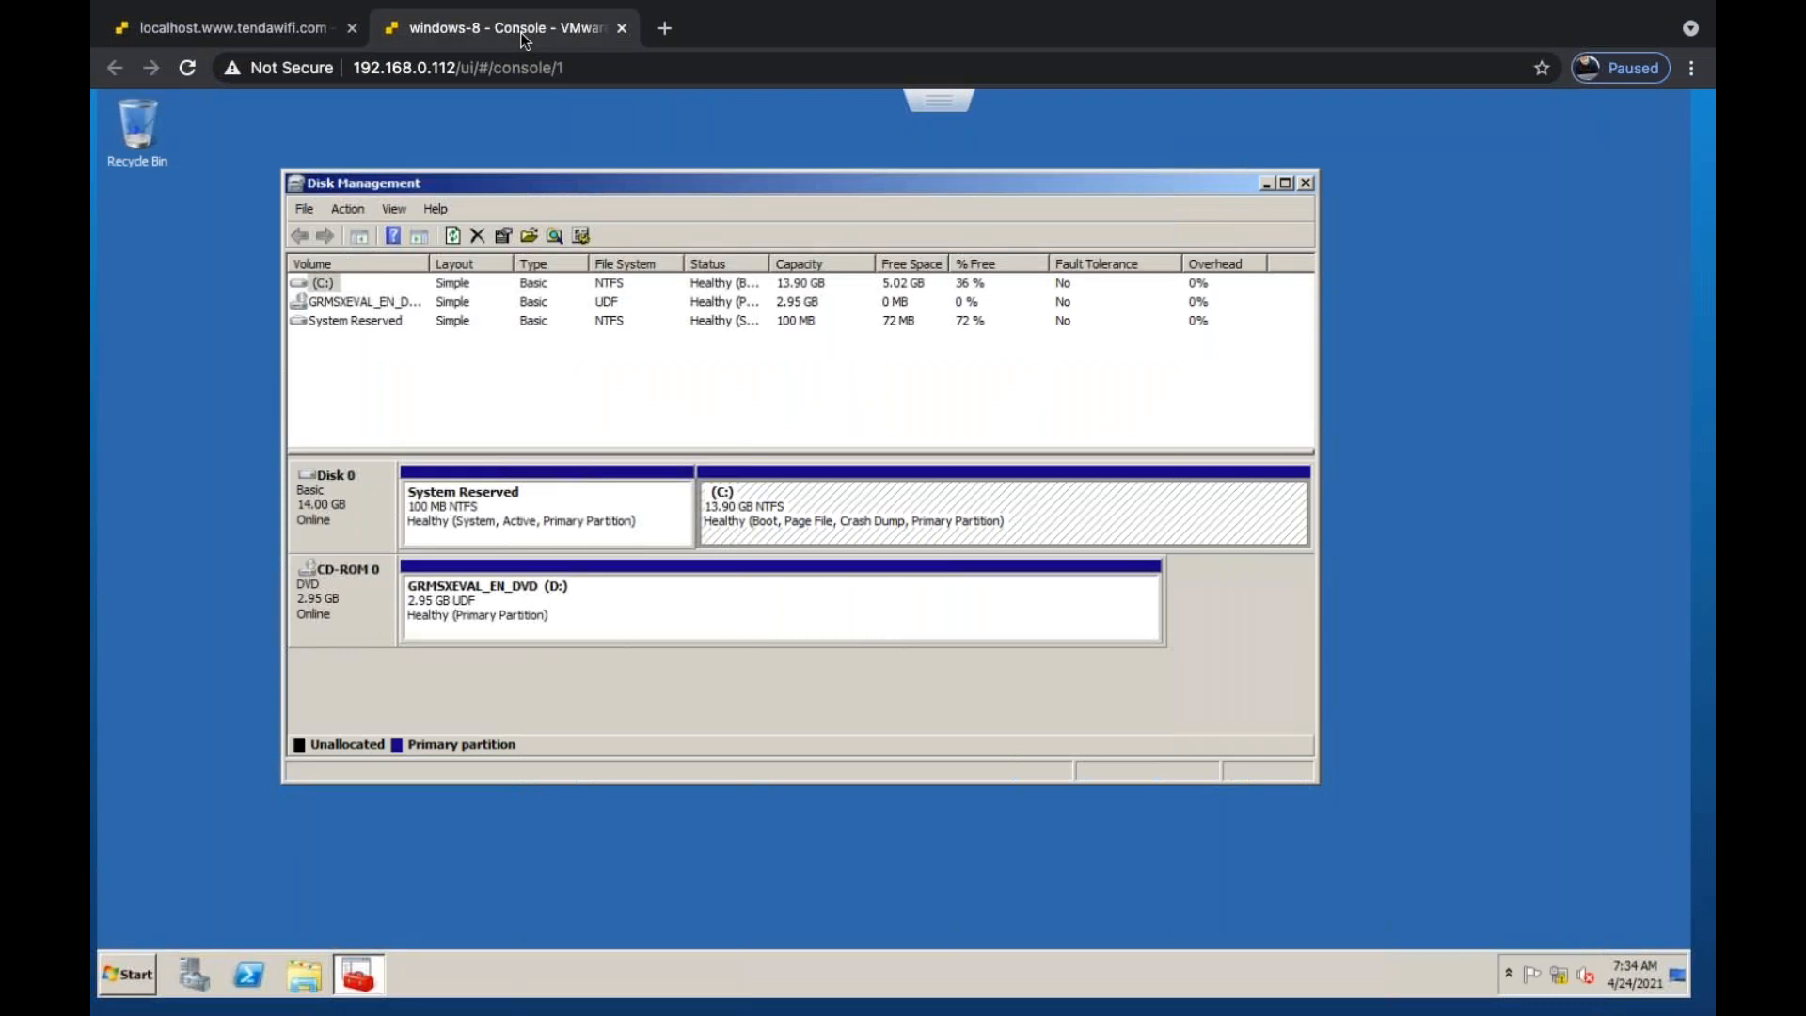
{"action": "left_click_drag", "start_coordinate": [457, 66], "coordinate": [353, 66]}
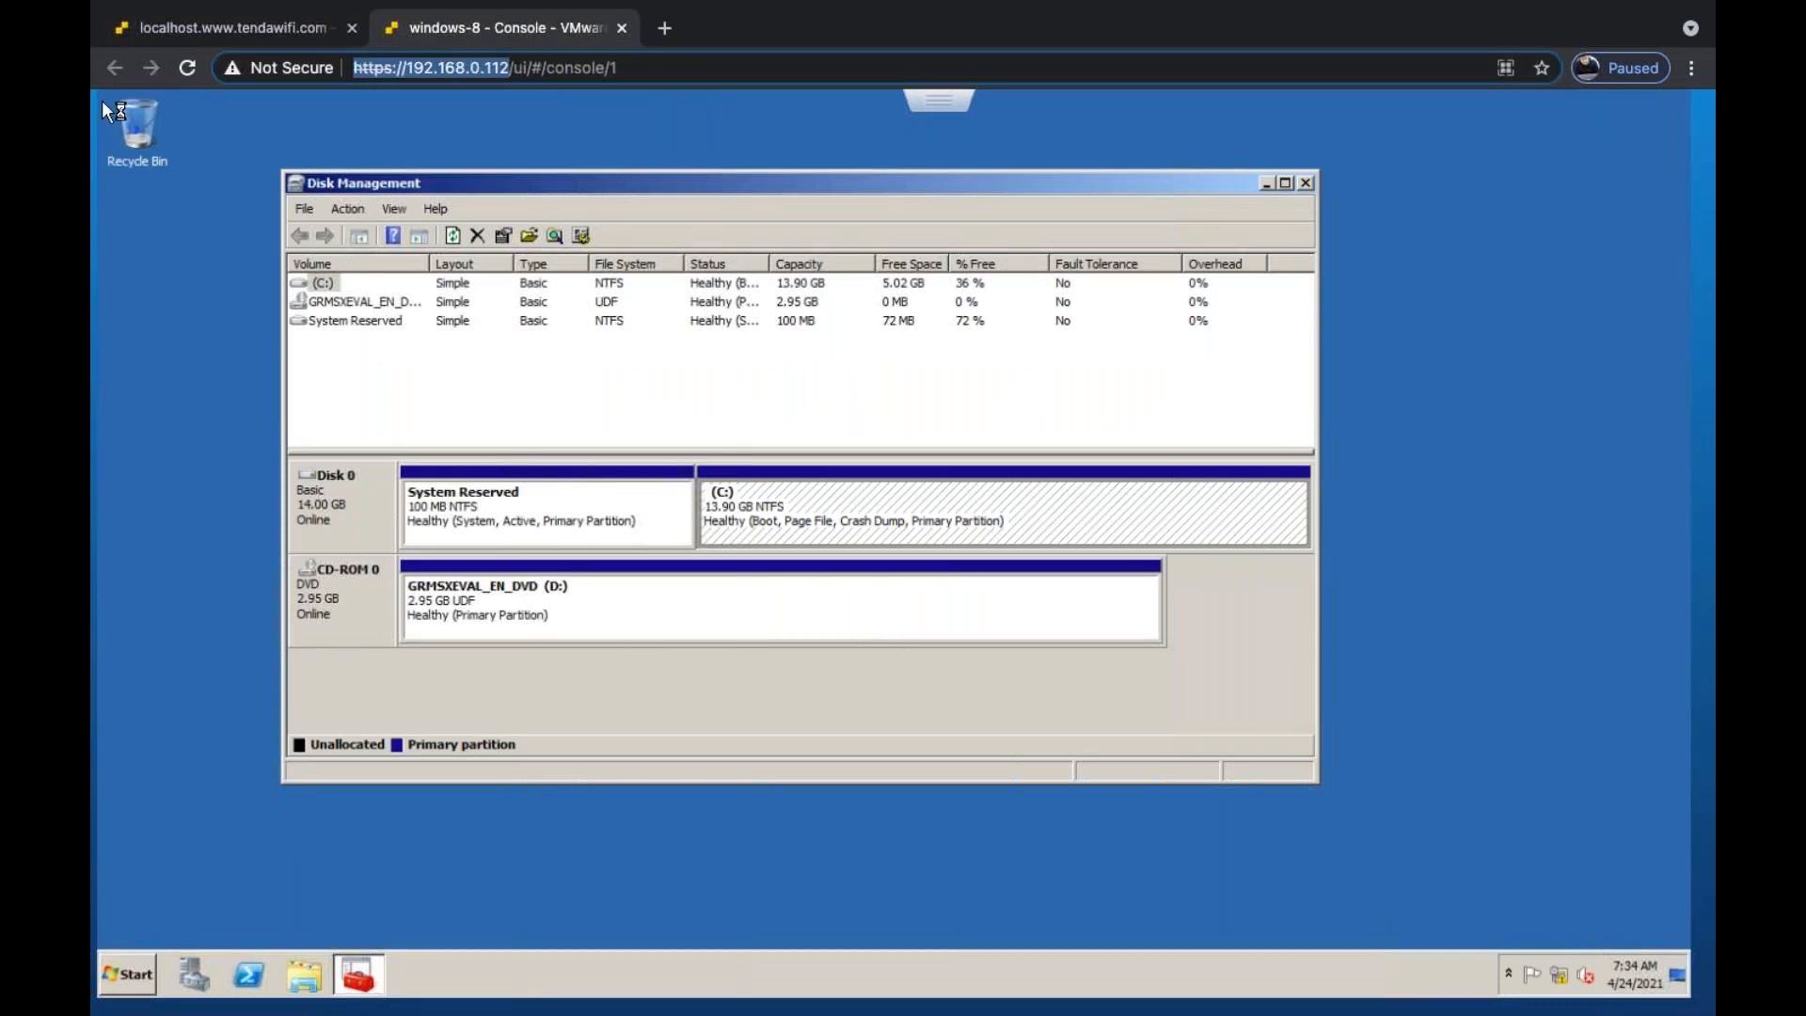
{"action": "left_click", "coordinate": [299, 34]}
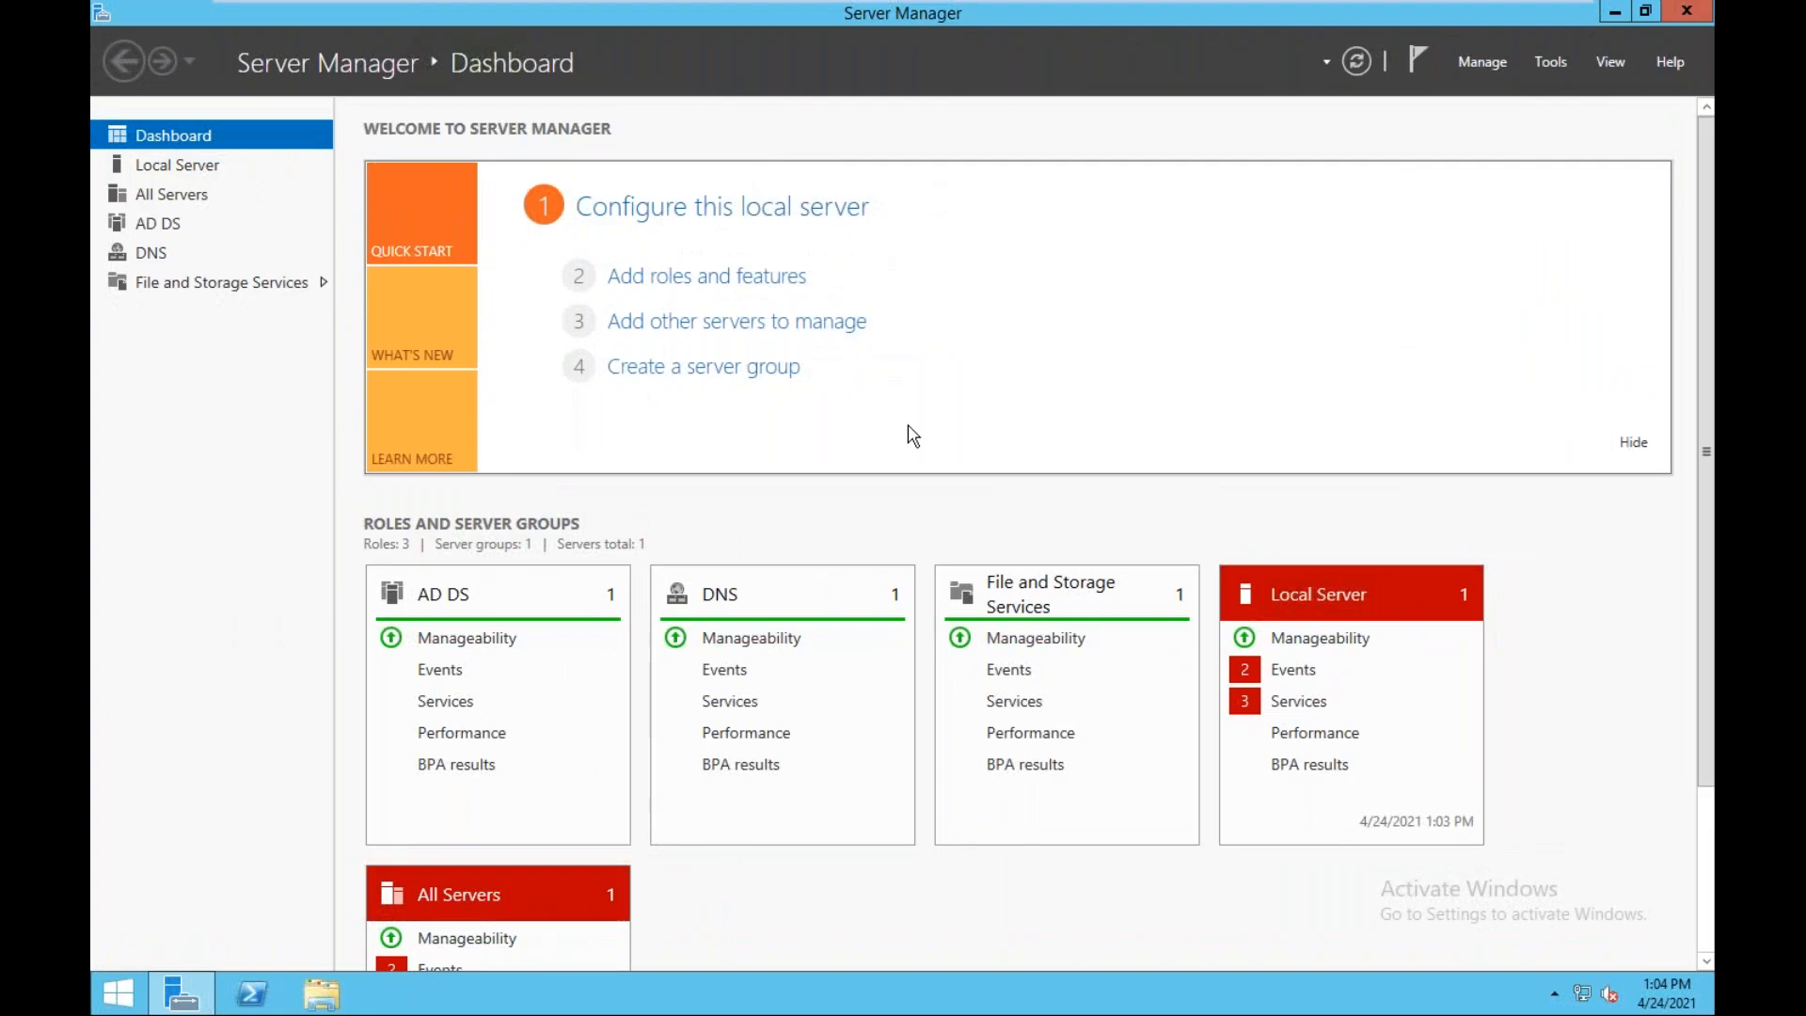
- On the ADC server, check the network configuration with ipconfig in a command prompt and close the prompt
{"action": "key", "text": "super+r"}
{"action": "type", "text": "cmd"}
{"action": "key", "text": "Return"}
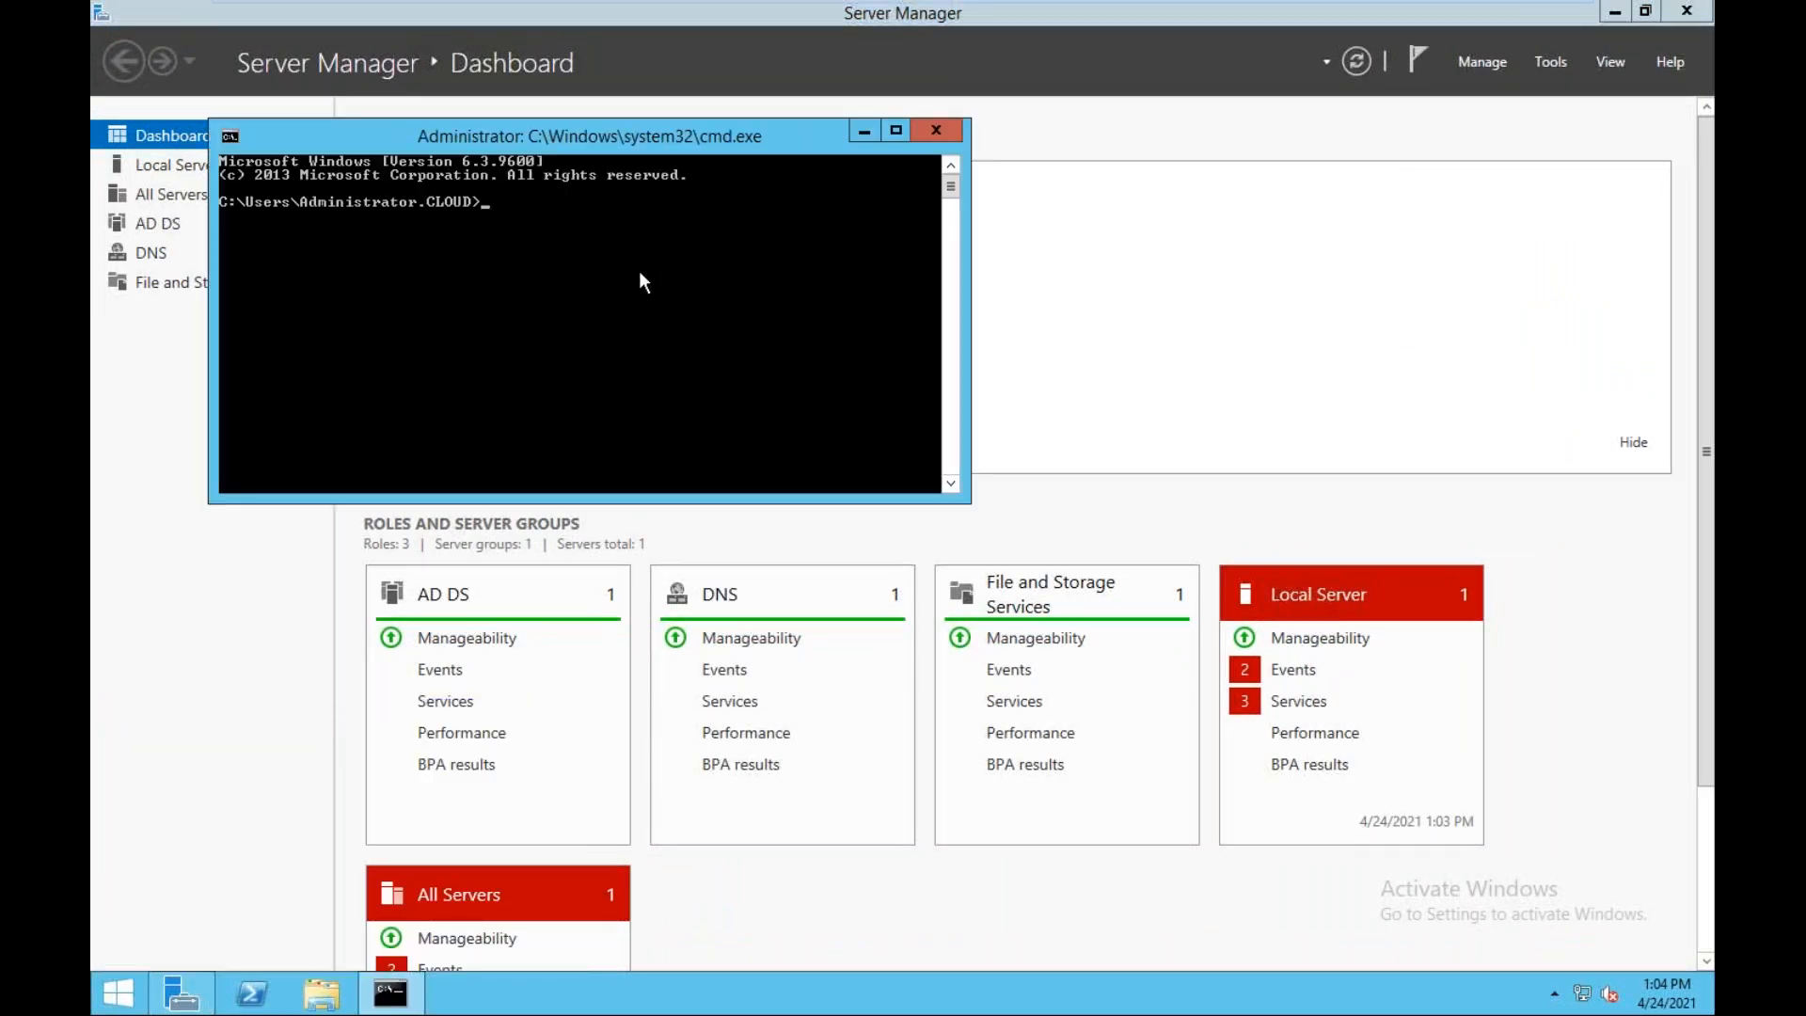
{"action": "type", "text": "ipconfig"}
{"action": "key", "text": "Return"}
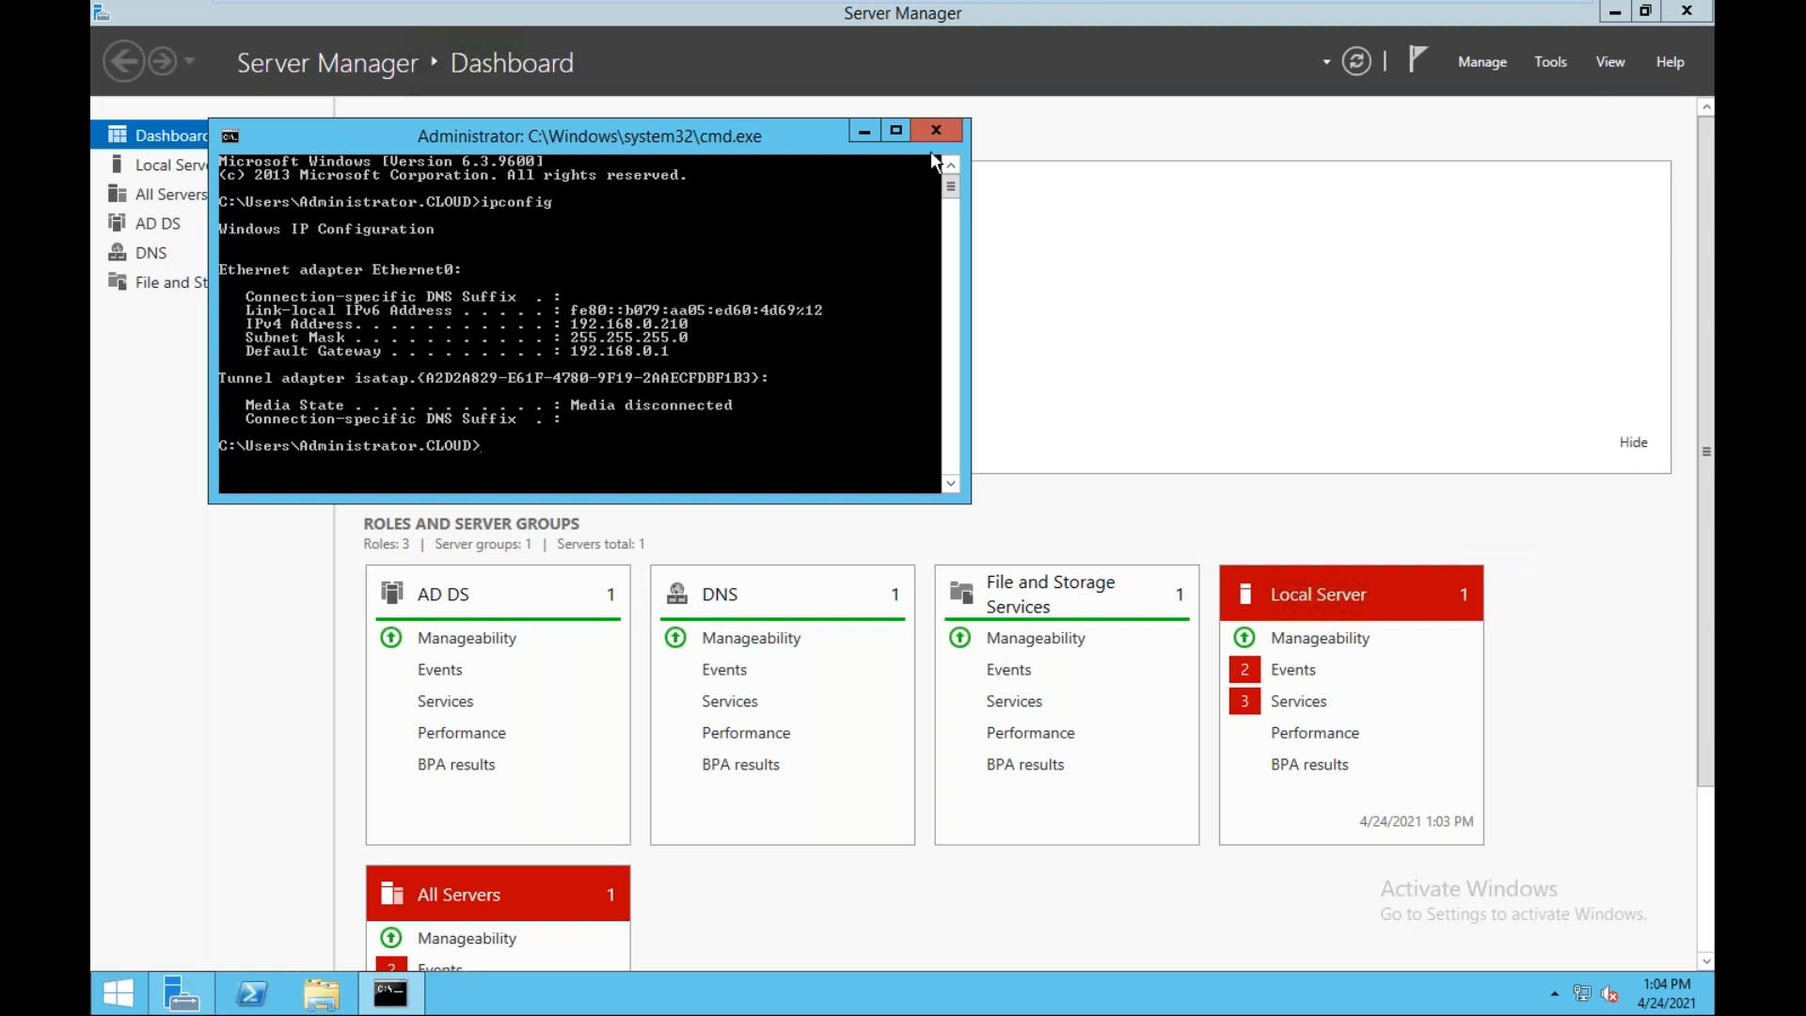
{"action": "left_click", "coordinate": [944, 132]}
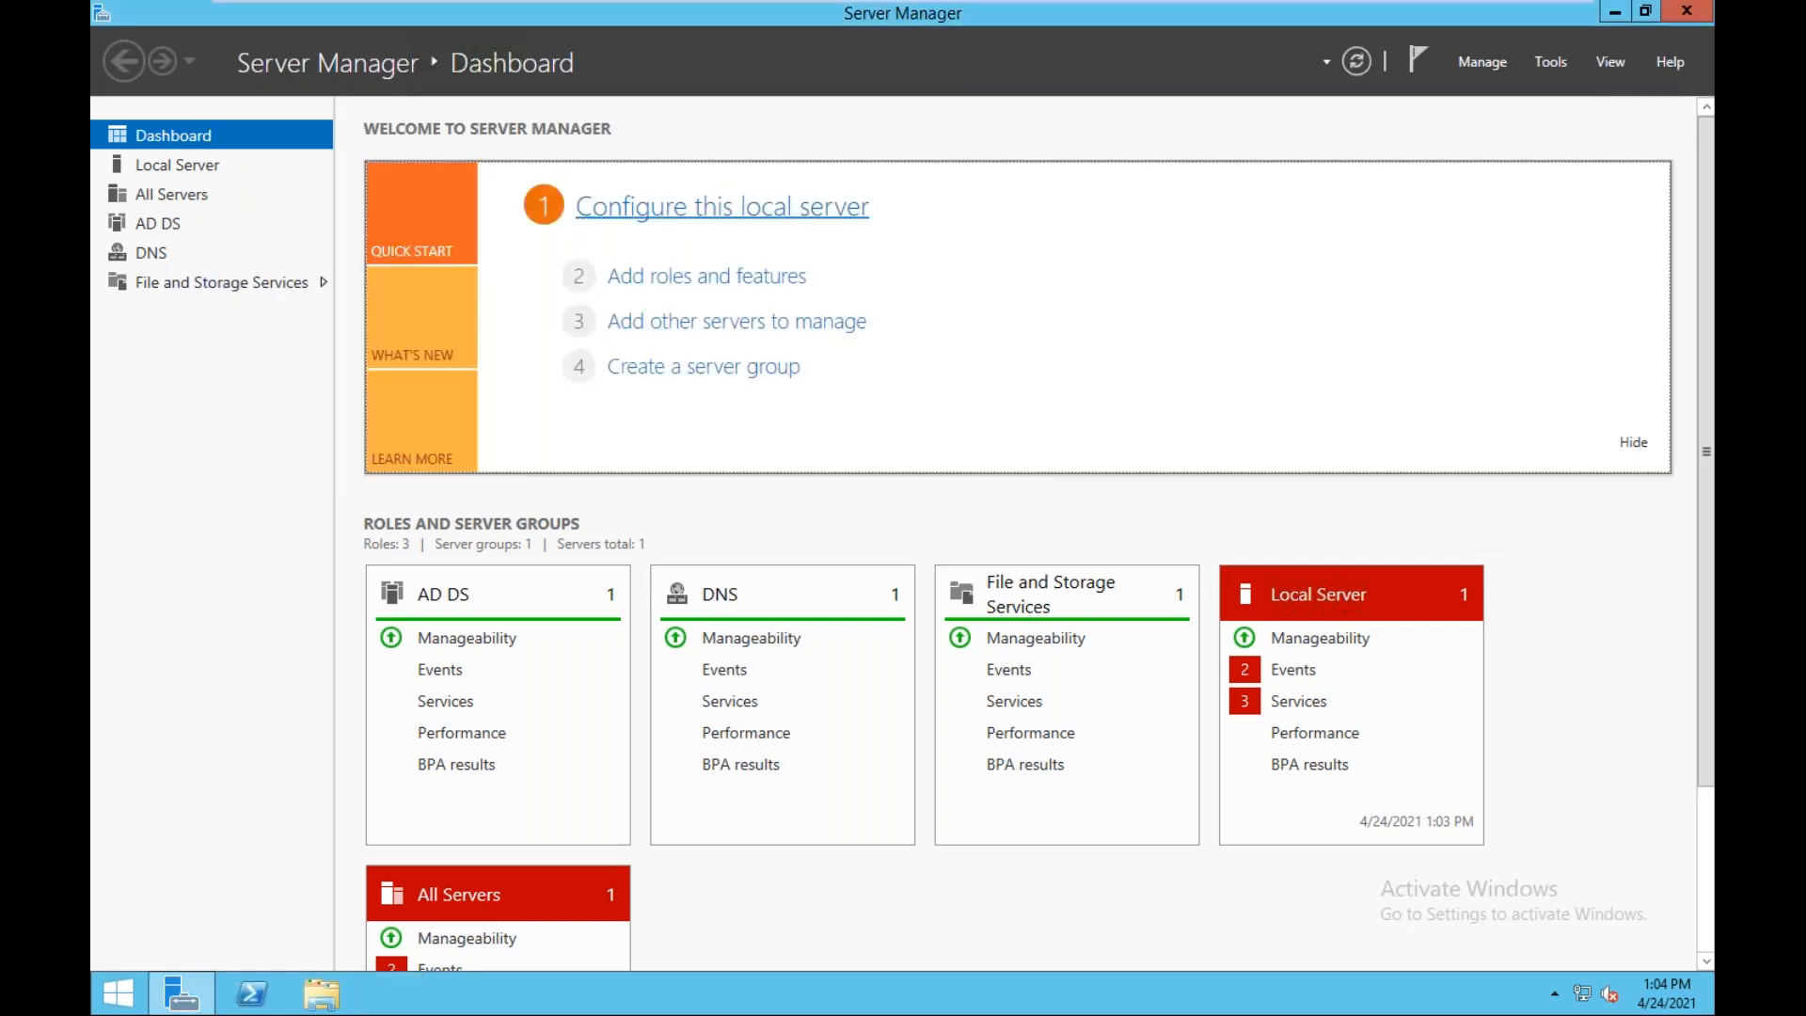
{"action": "left_click", "coordinate": [301, 290]}
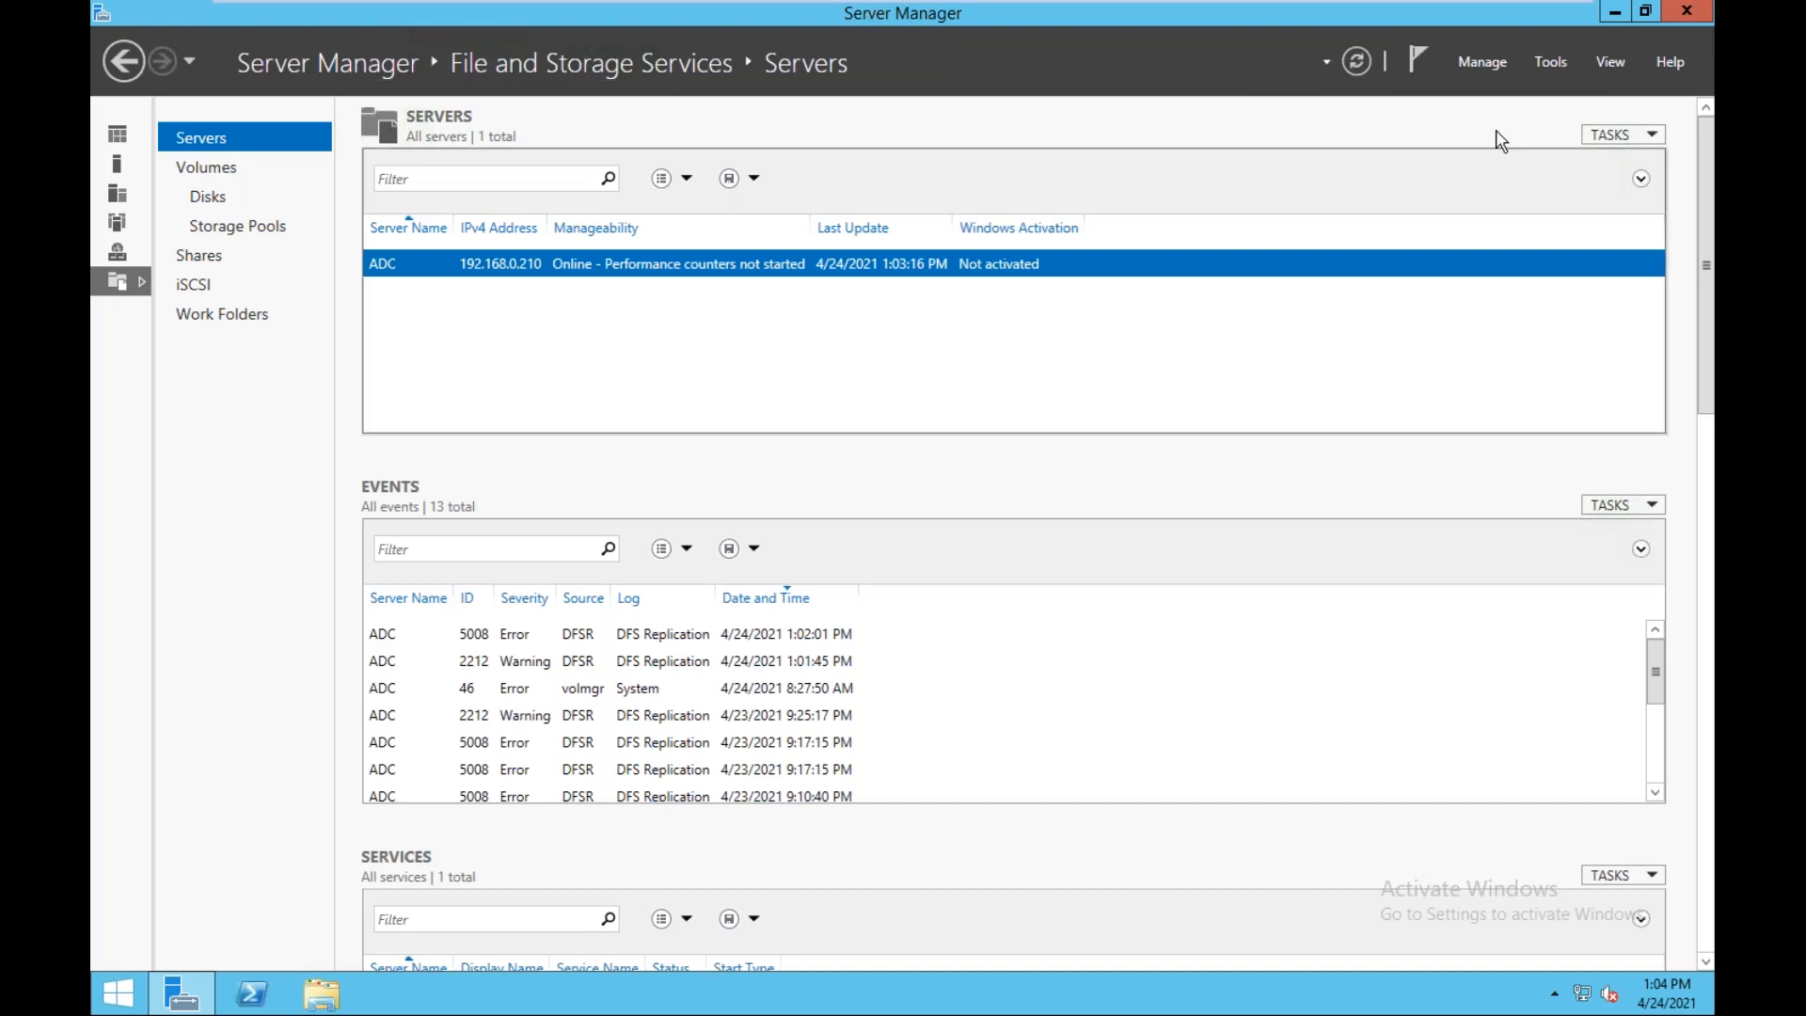
{"action": "left_click", "coordinate": [1630, 149]}
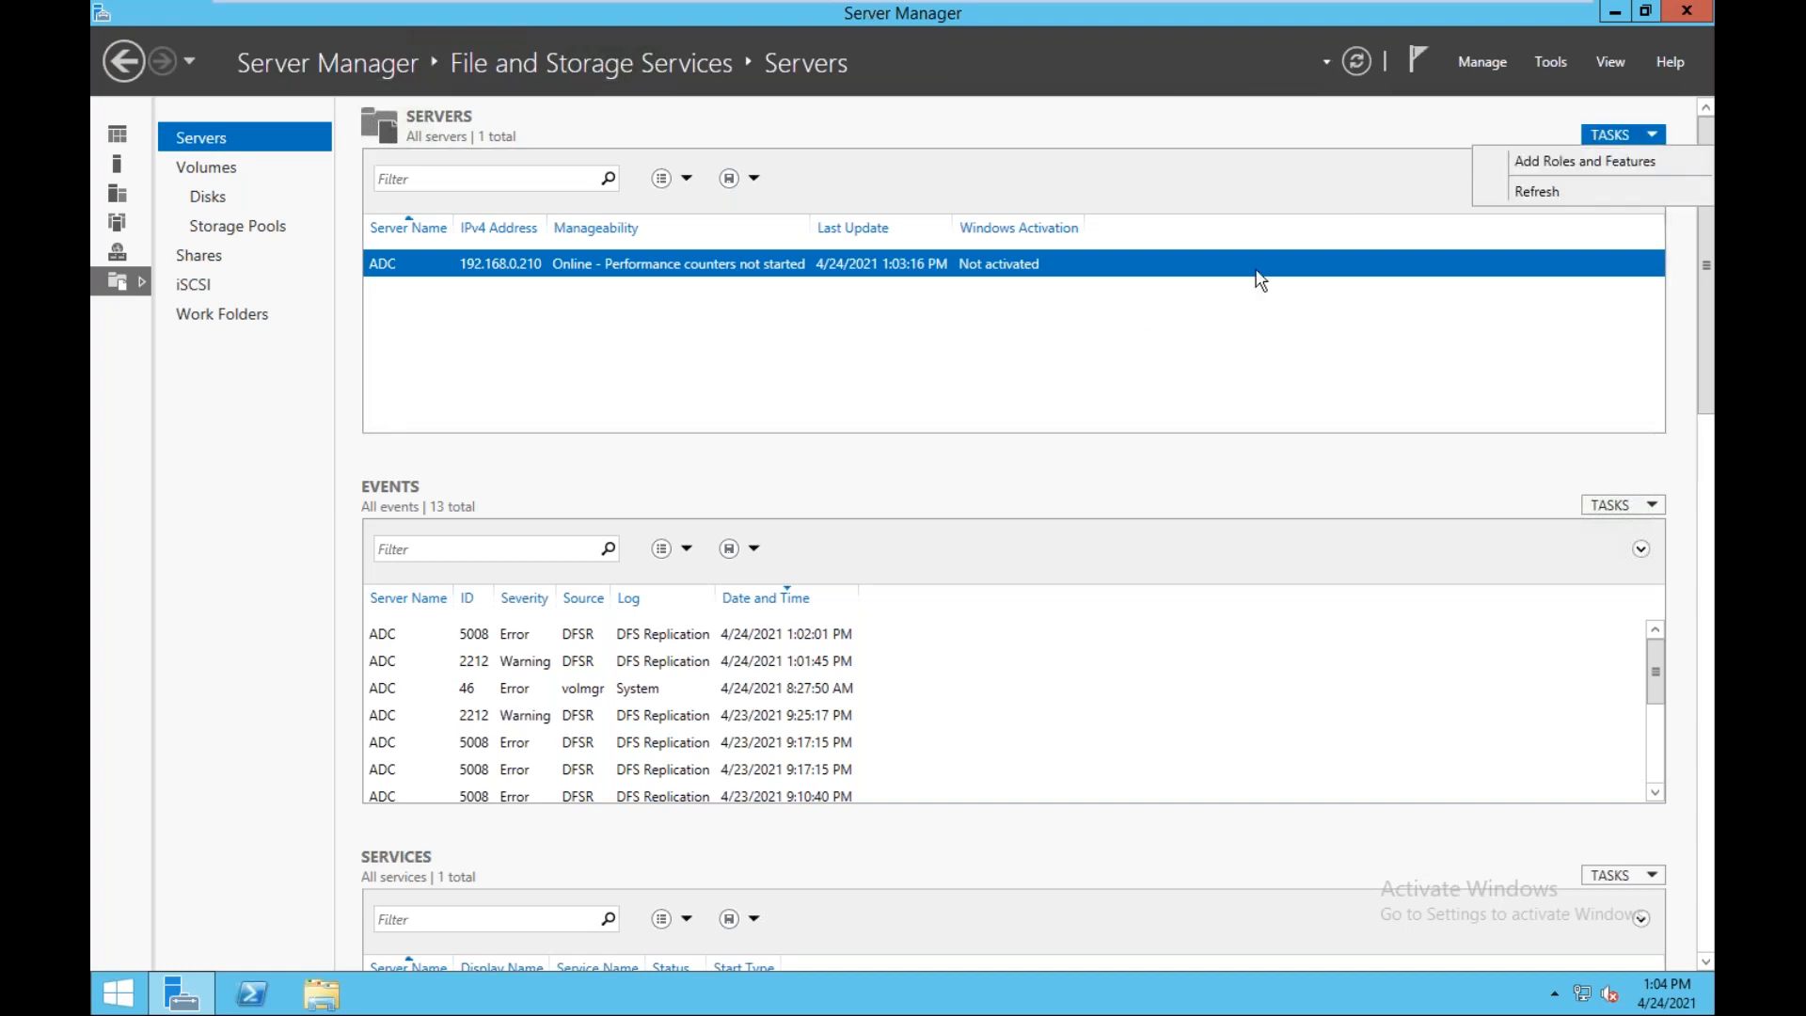
{"action": "left_click", "coordinate": [1303, 232]}
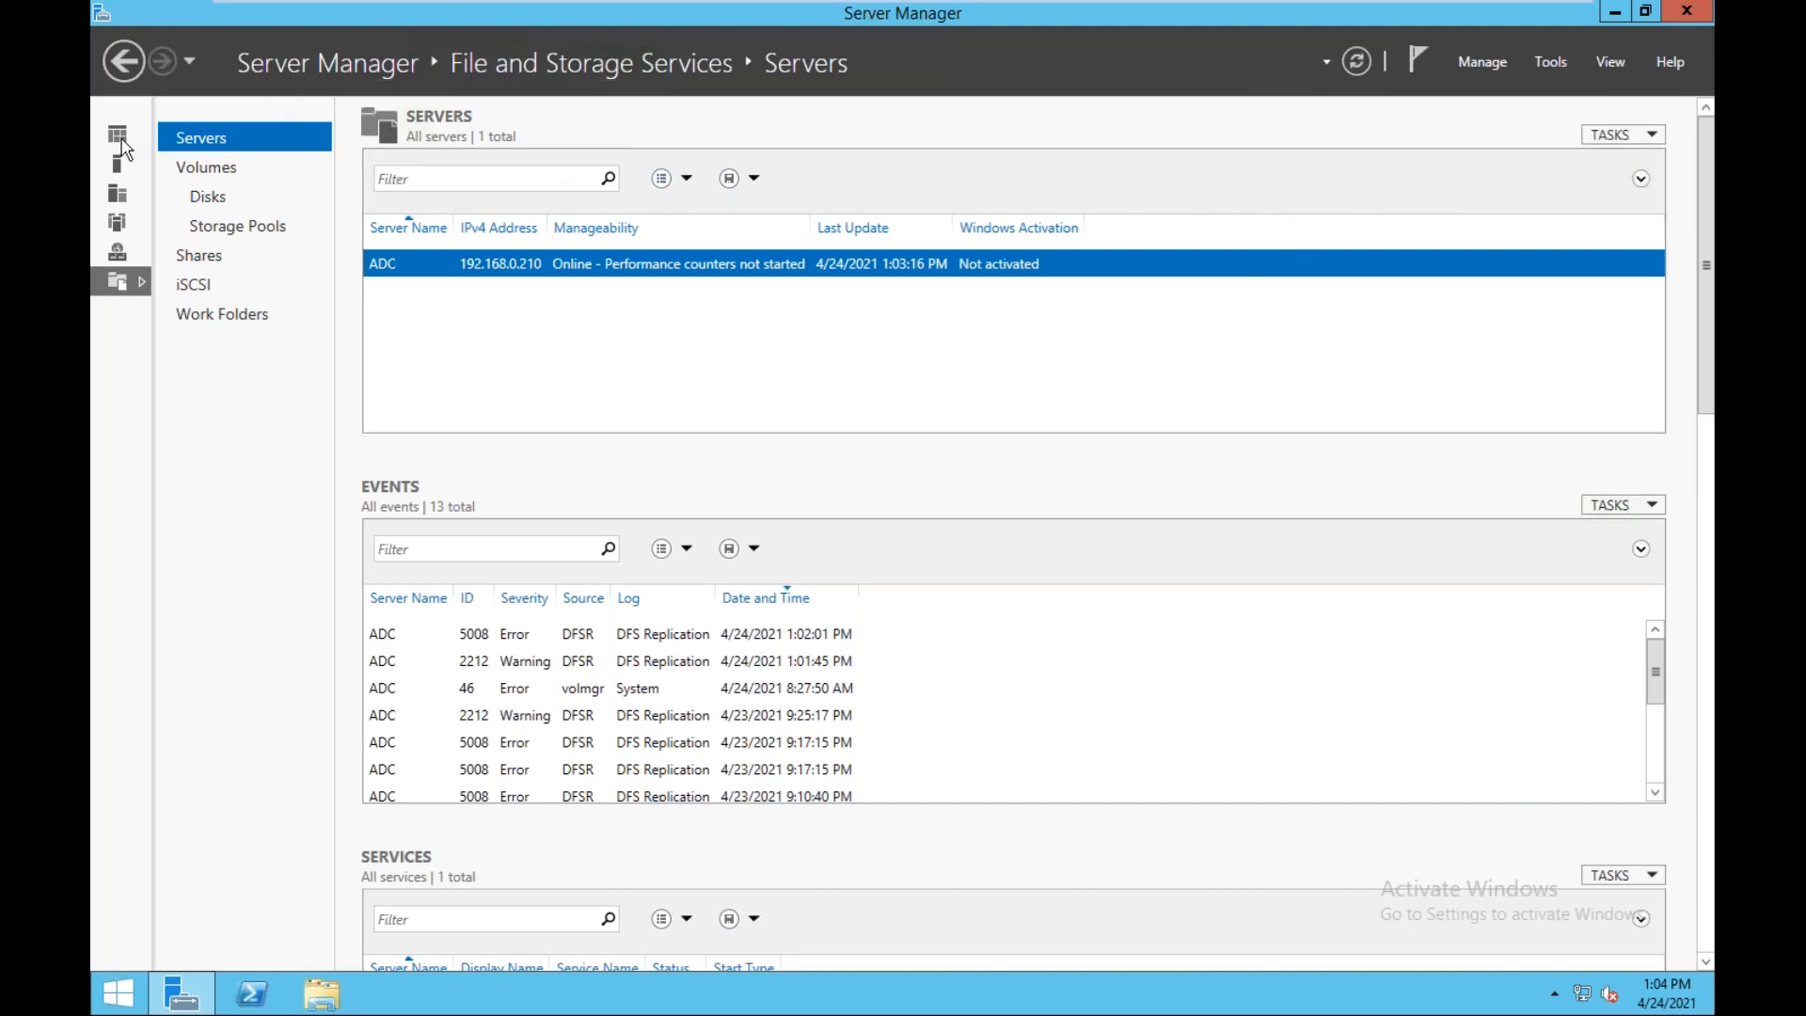
{"action": "left_click", "coordinate": [123, 62]}
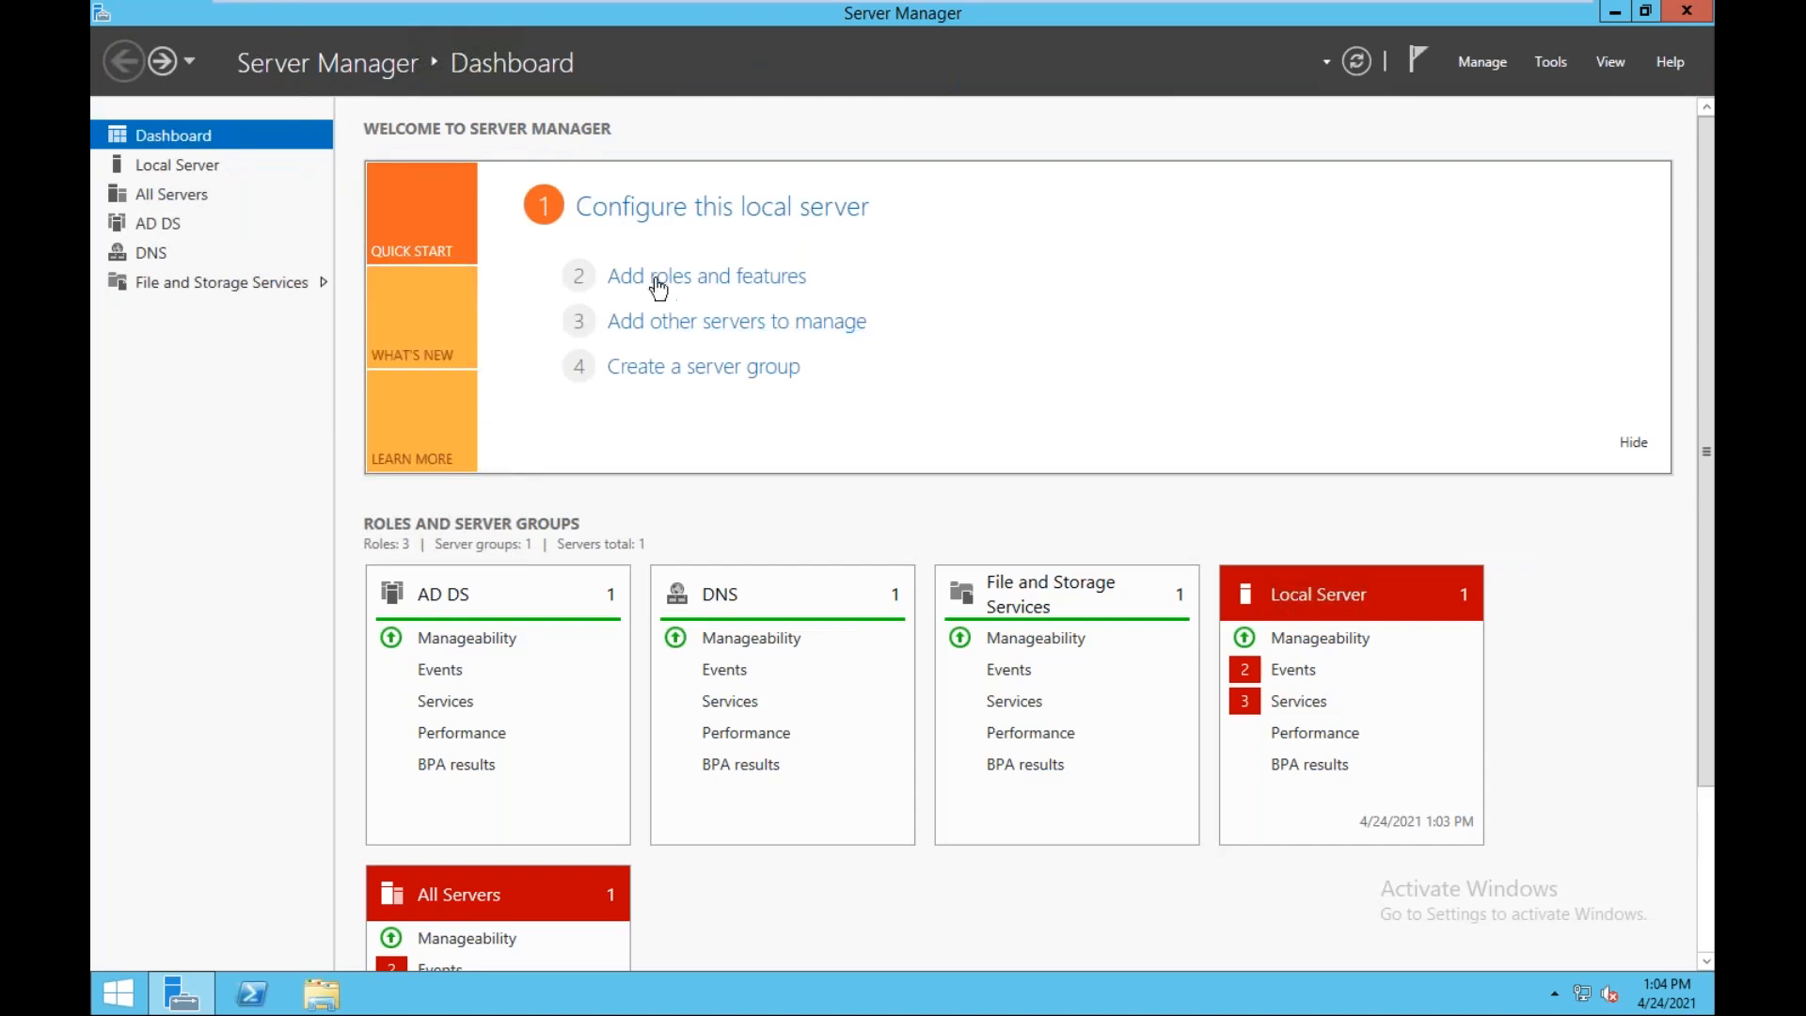
- Start the Add Roles and Features Wizard and accept the default installation type and destination server to reach role selection
{"action": "left_click", "coordinate": [663, 278]}
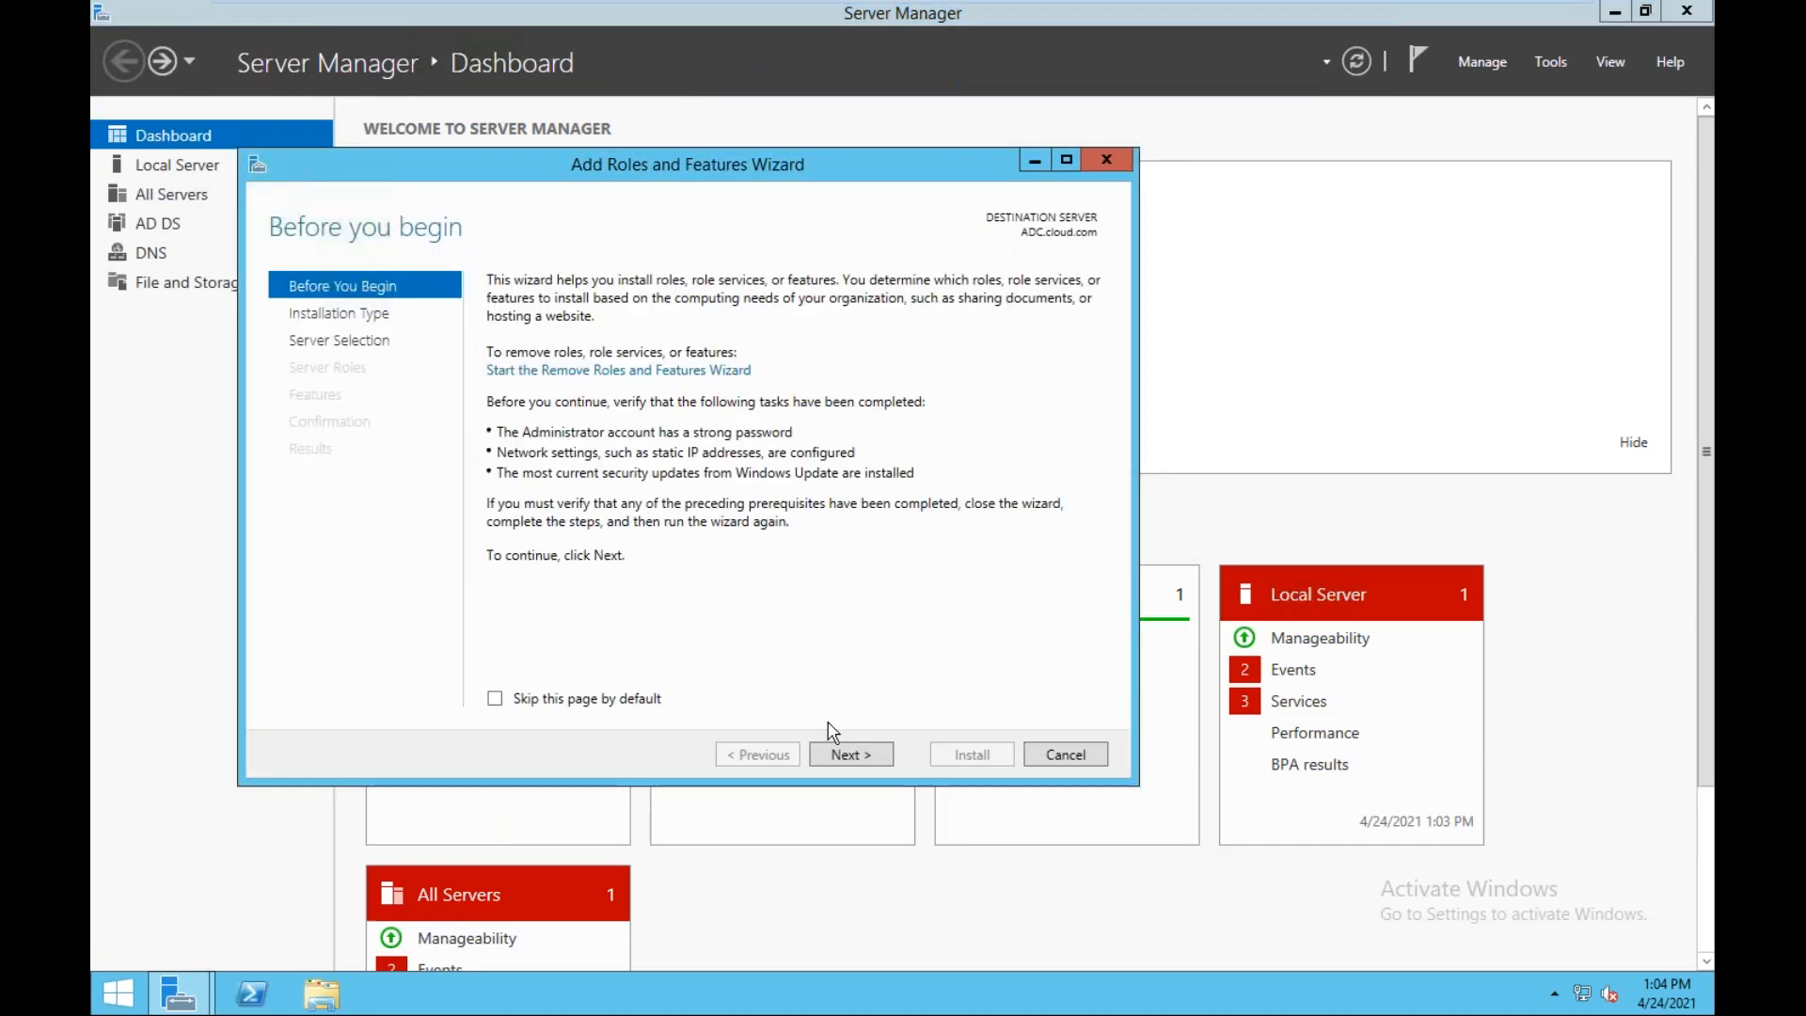
{"action": "left_click", "coordinate": [847, 753]}
{"action": "left_click", "coordinate": [846, 752]}
{"action": "left_click", "coordinate": [847, 753]}
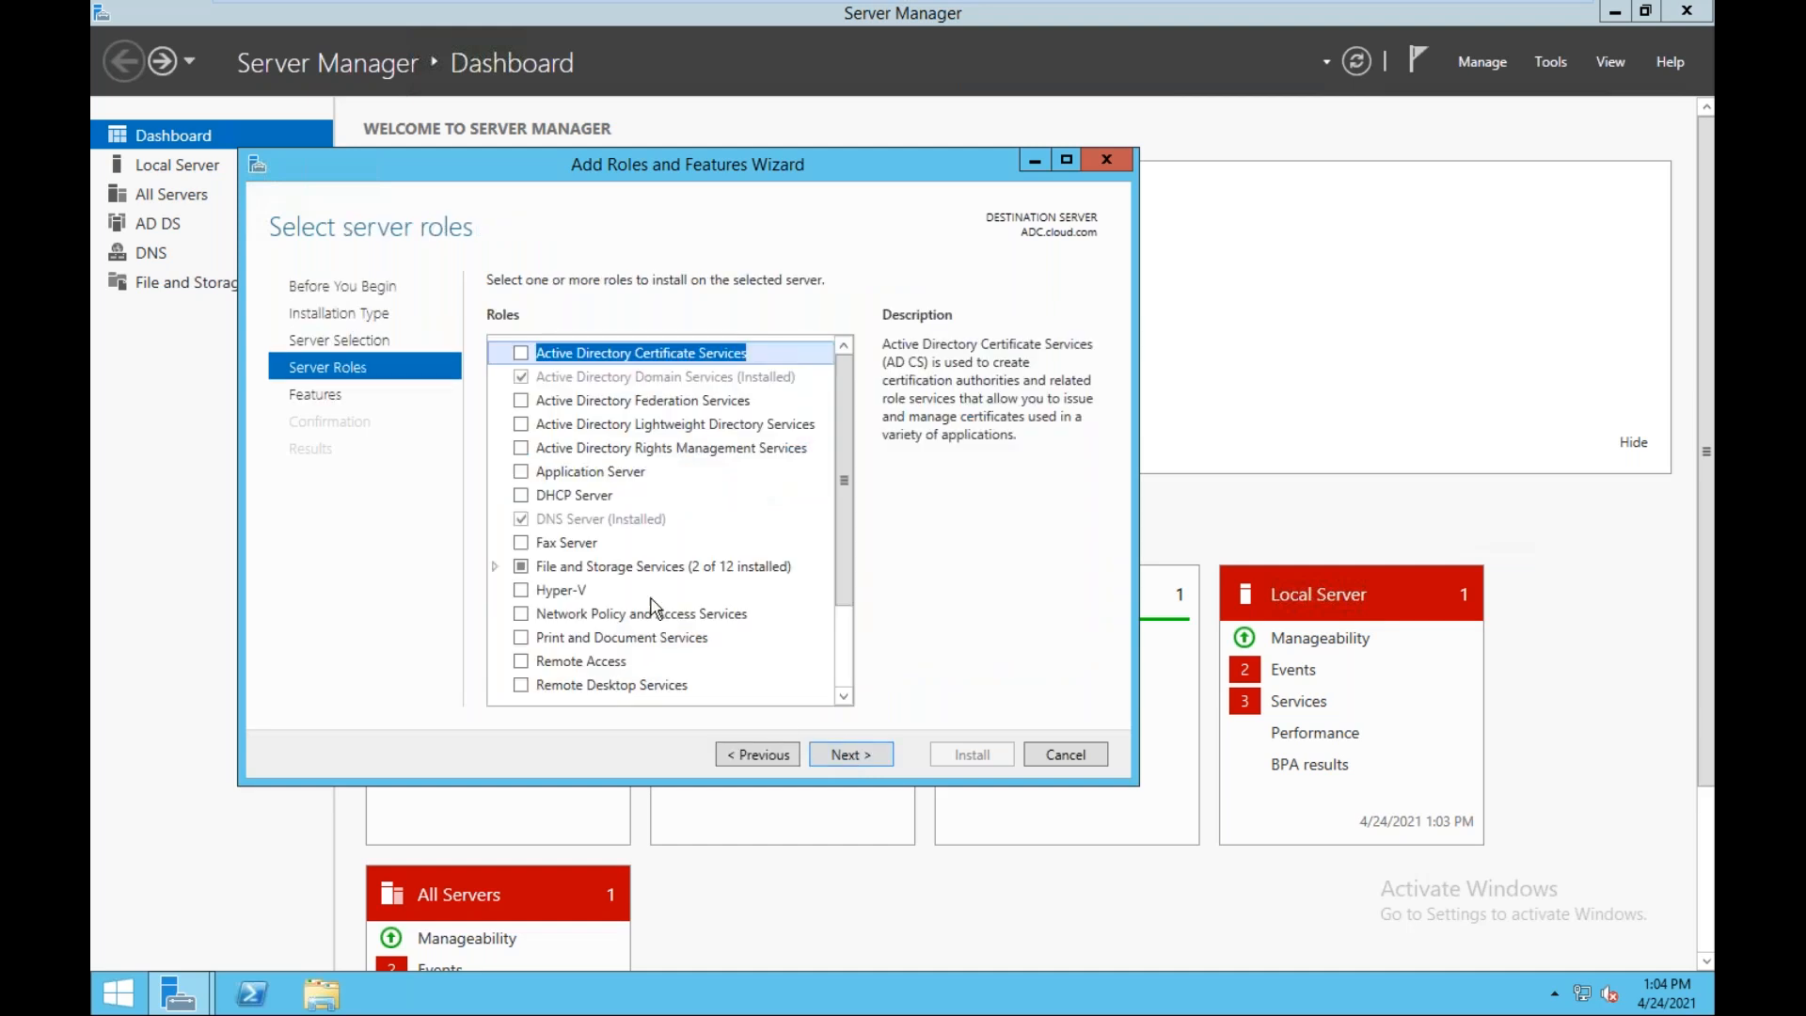
- Select the iSCSI Target Server and Server for NFS role services under File and iSCSI Services, including the required management tools
{"action": "left_click", "coordinate": [494, 566]}
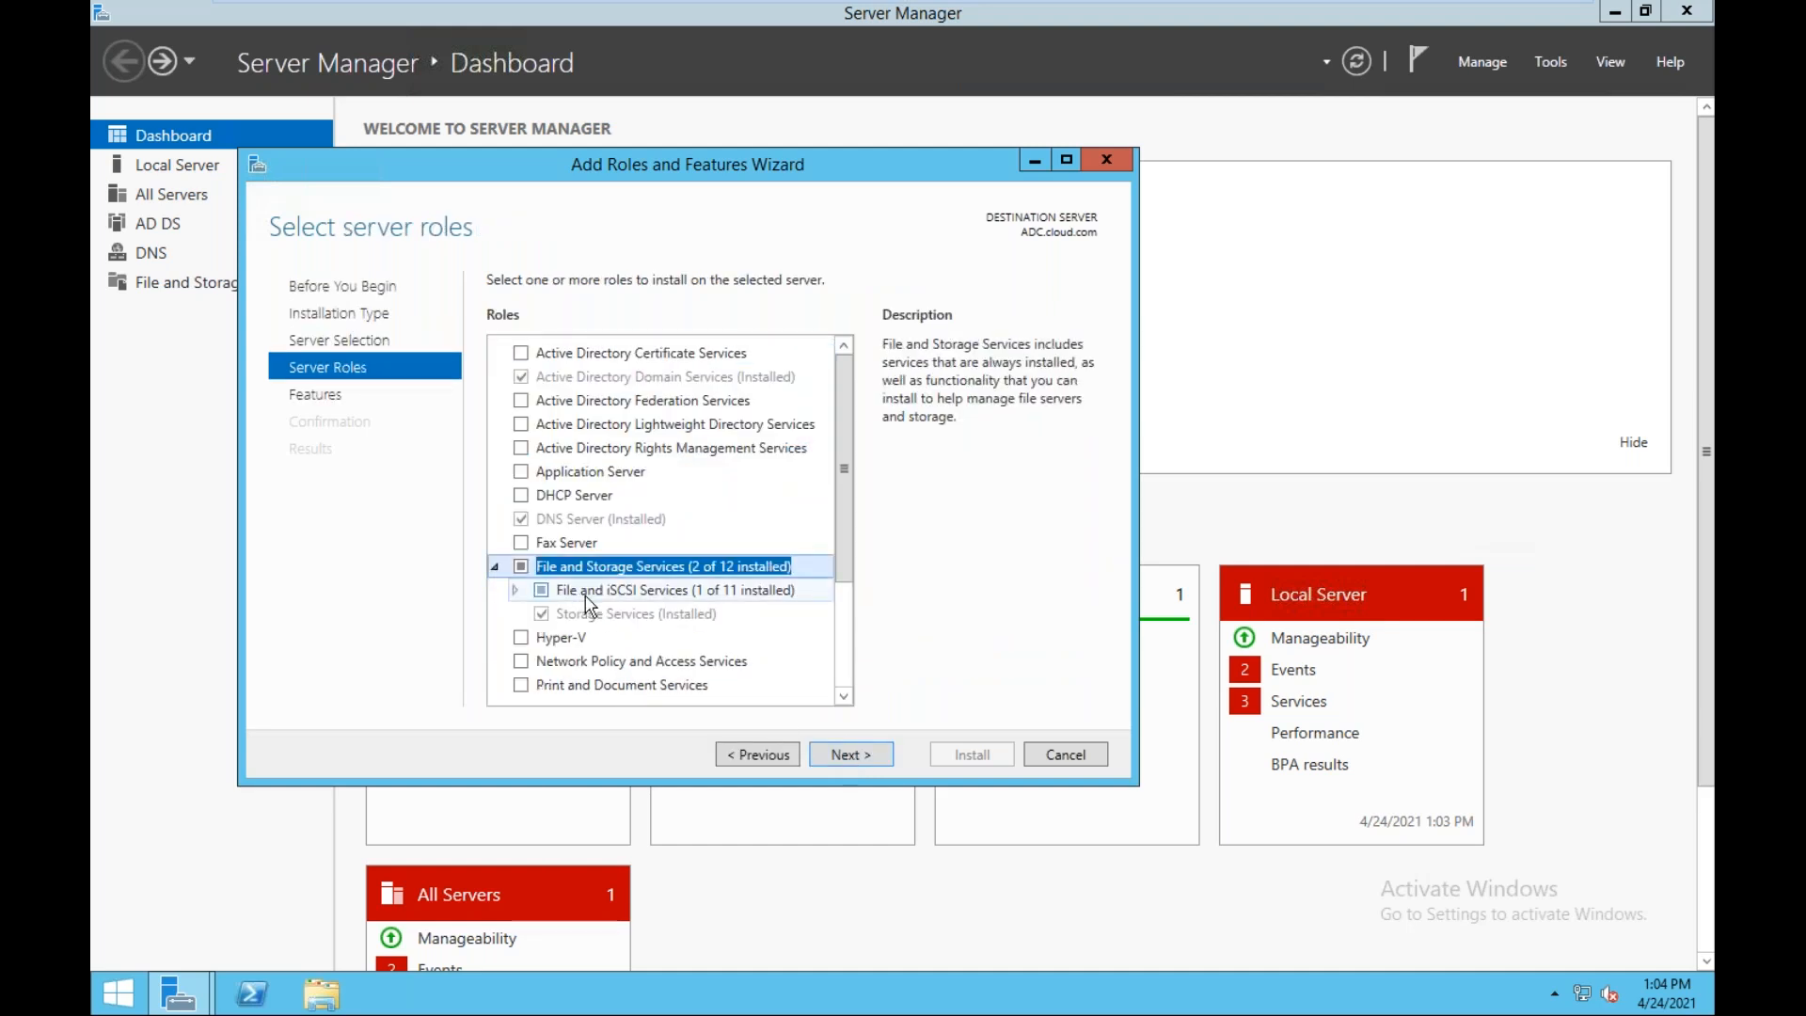
{"action": "left_click", "coordinate": [514, 590]}
{"action": "left_click", "coordinate": [649, 585]}
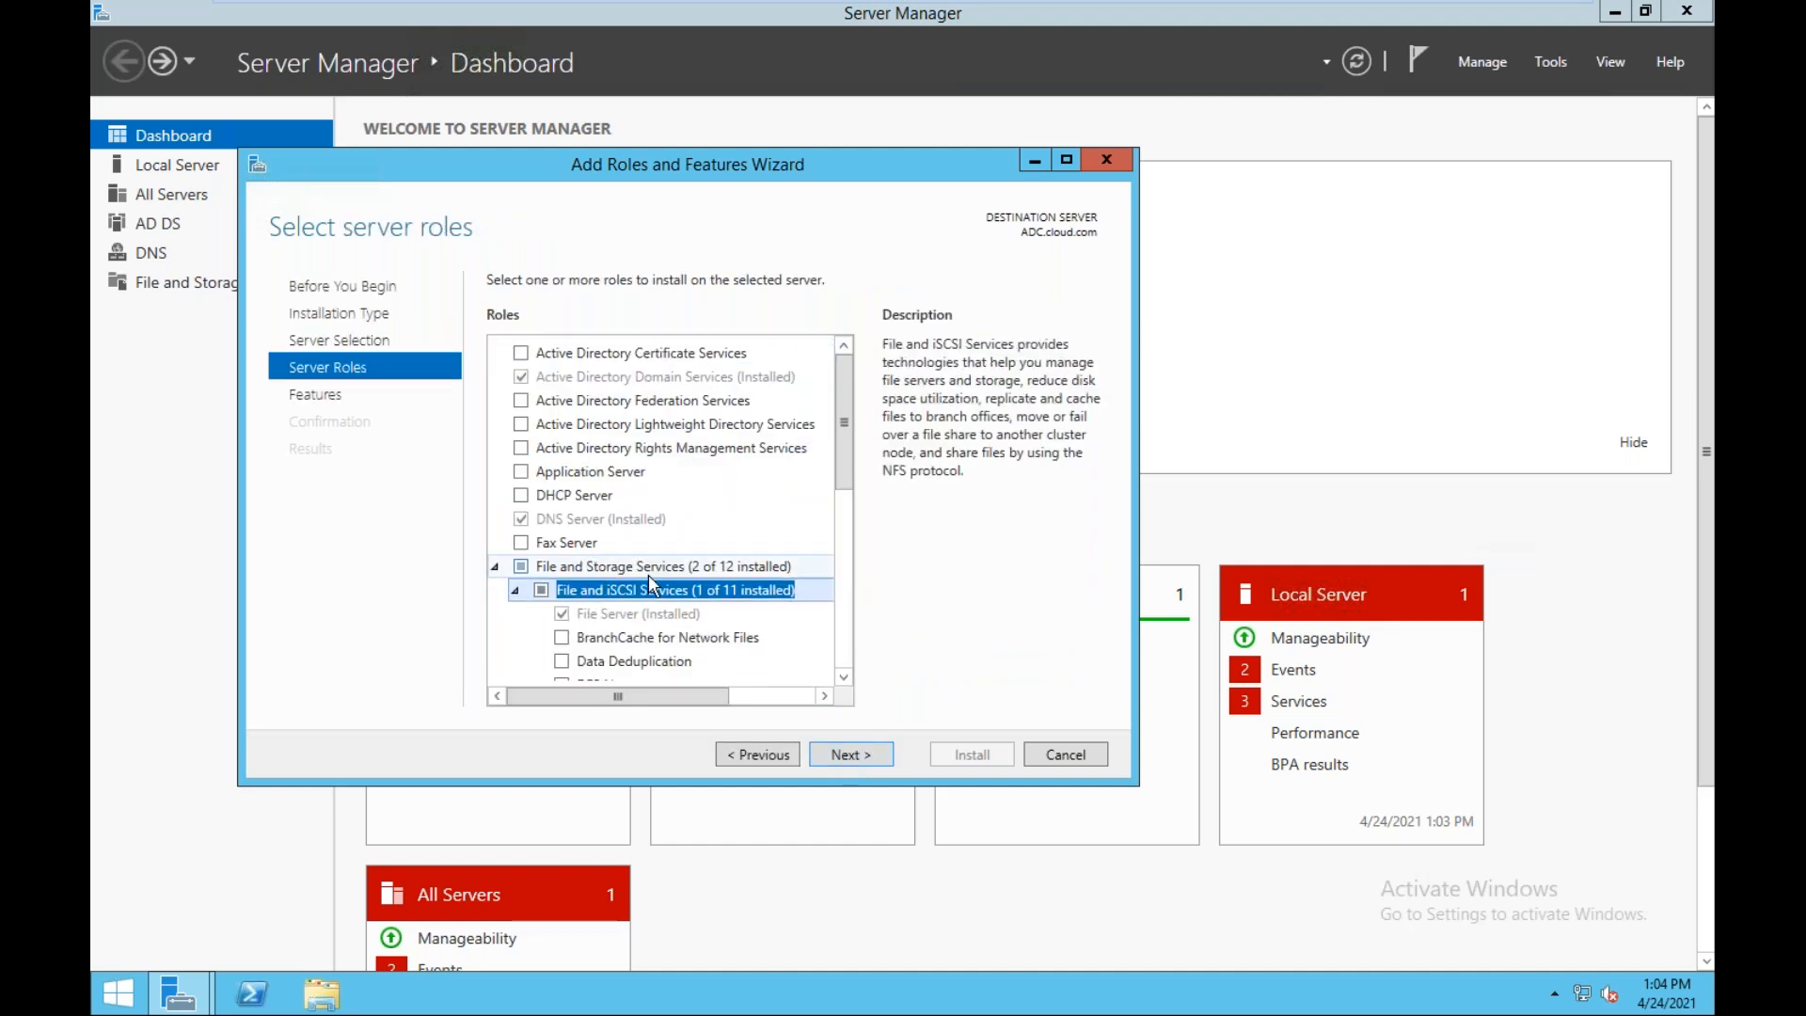
{"action": "scroll", "coordinate": [653, 581], "scroll_direction": "down", "scroll_amount": 3}
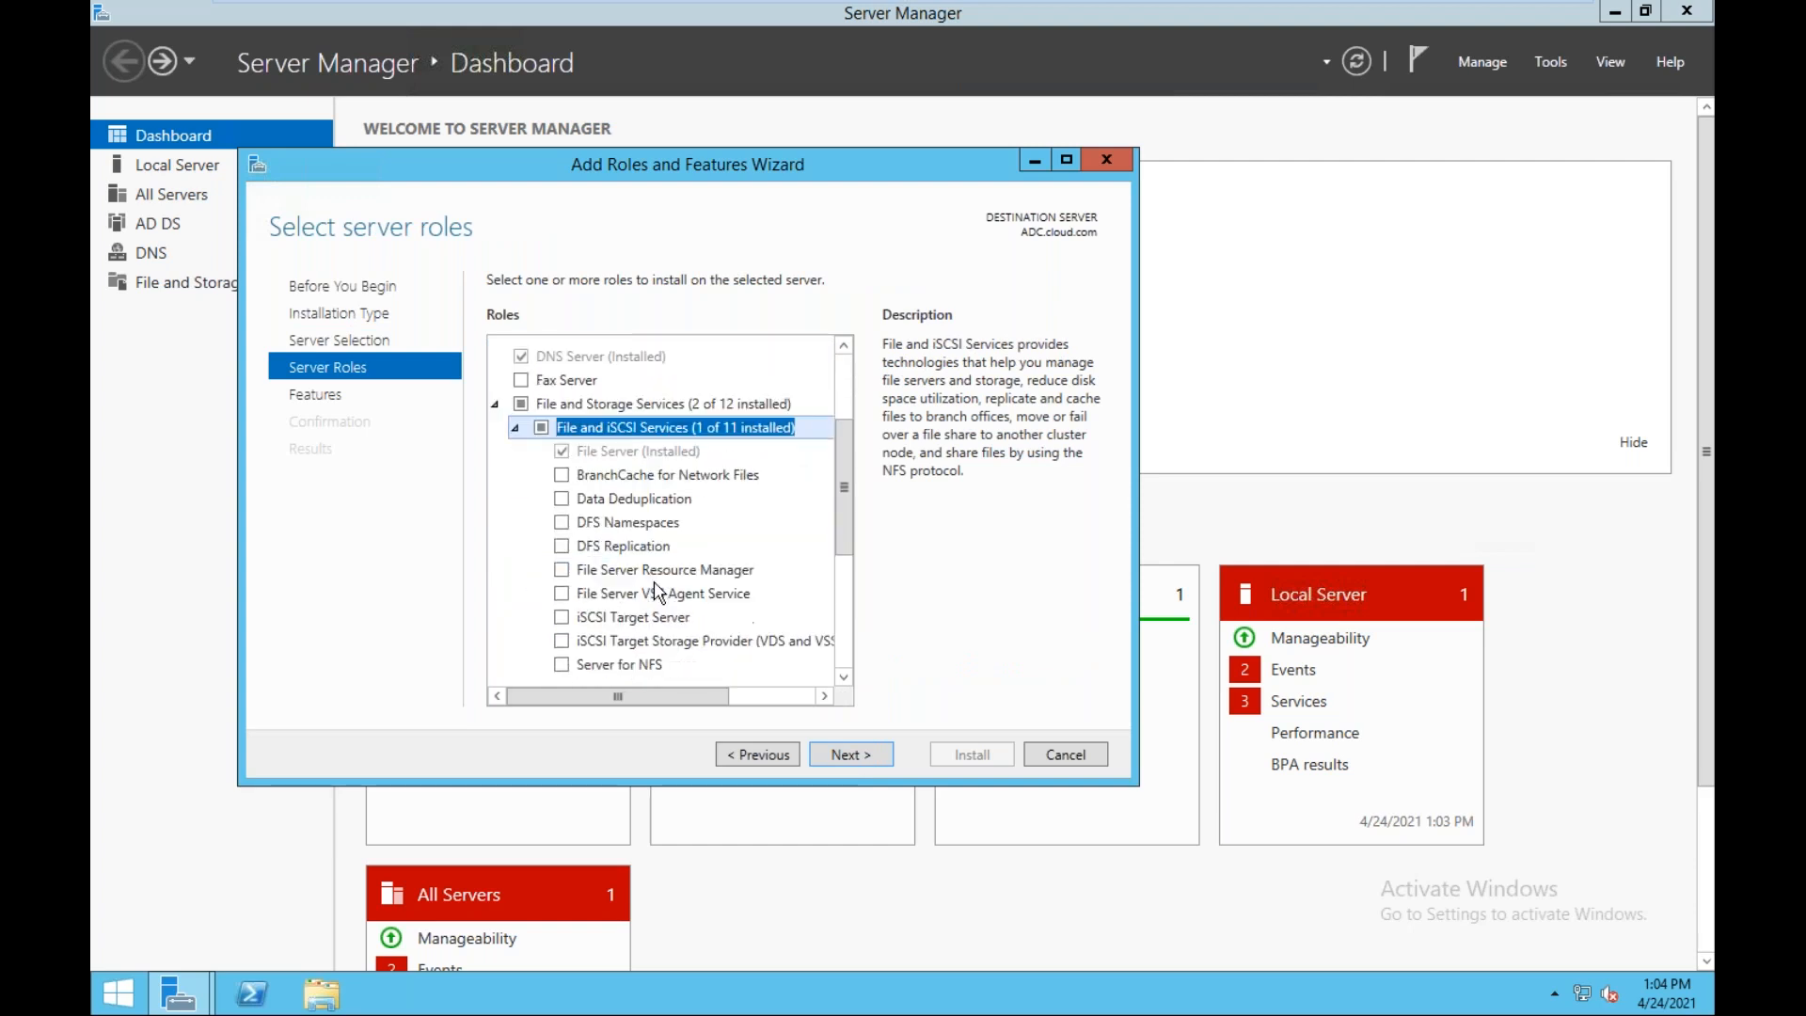
{"action": "scroll", "coordinate": [649, 592], "scroll_direction": "down", "scroll_amount": 1}
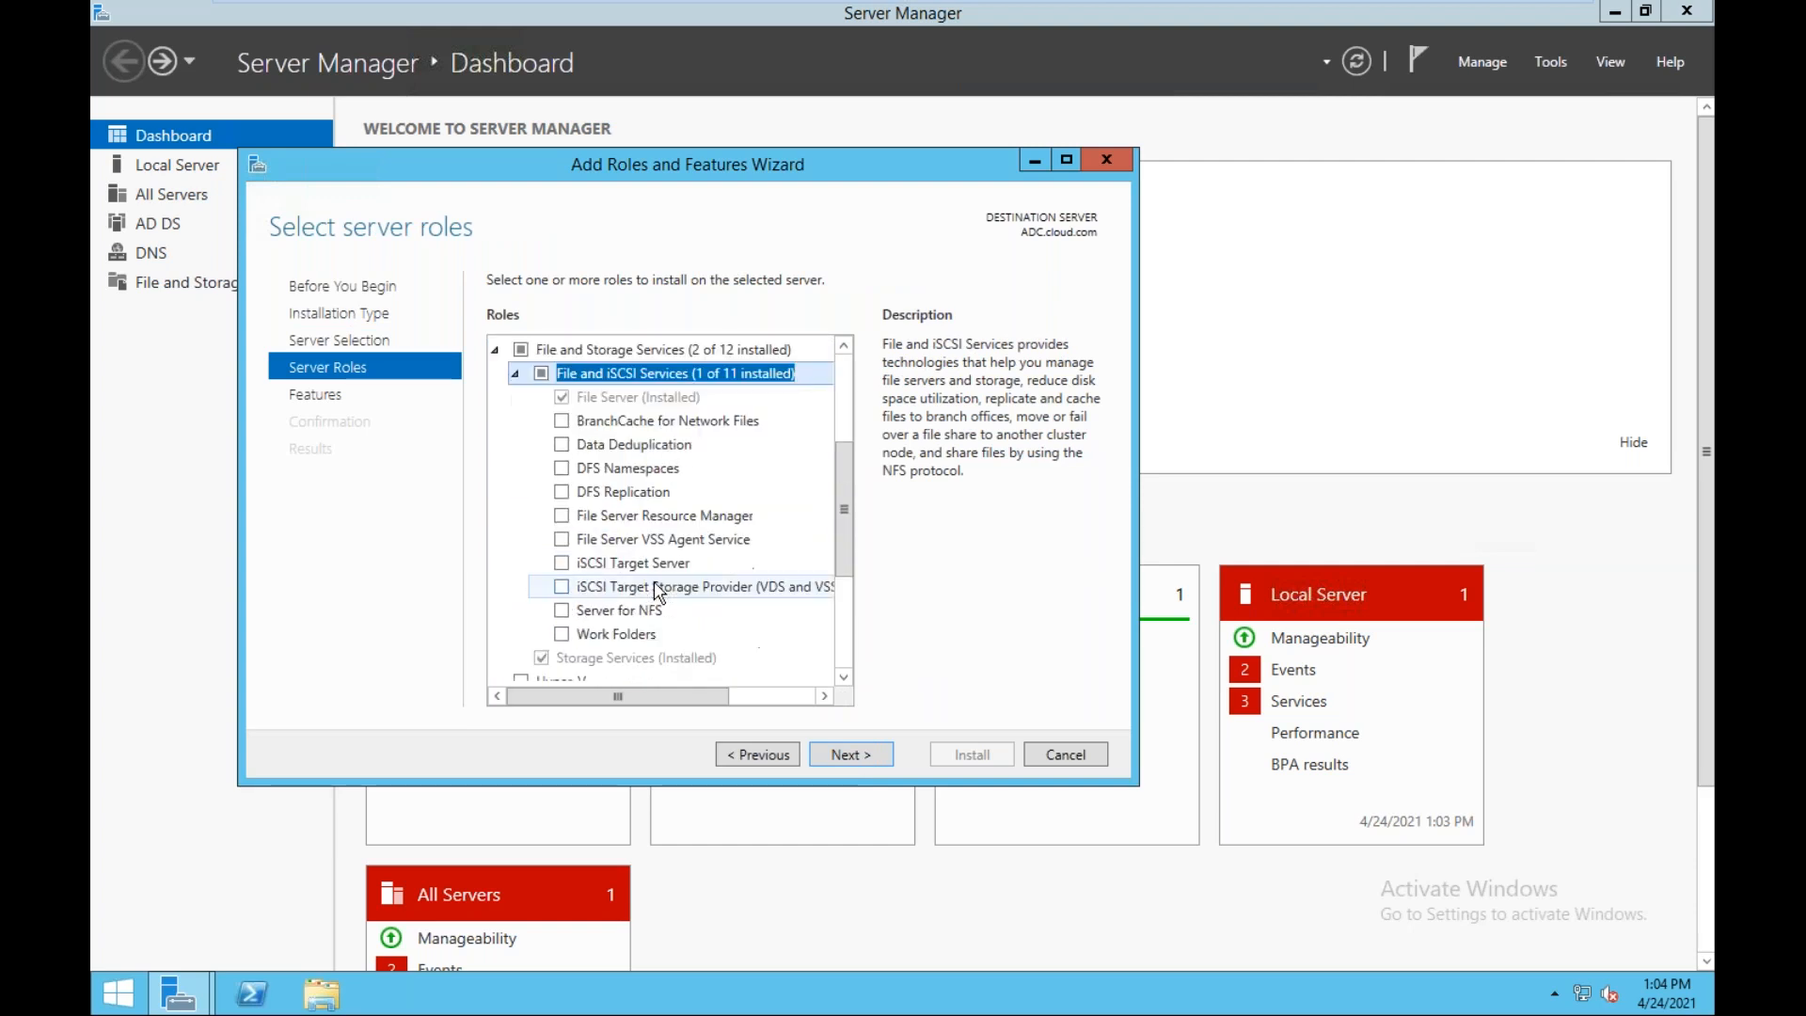
{"action": "left_click", "coordinate": [563, 564]}
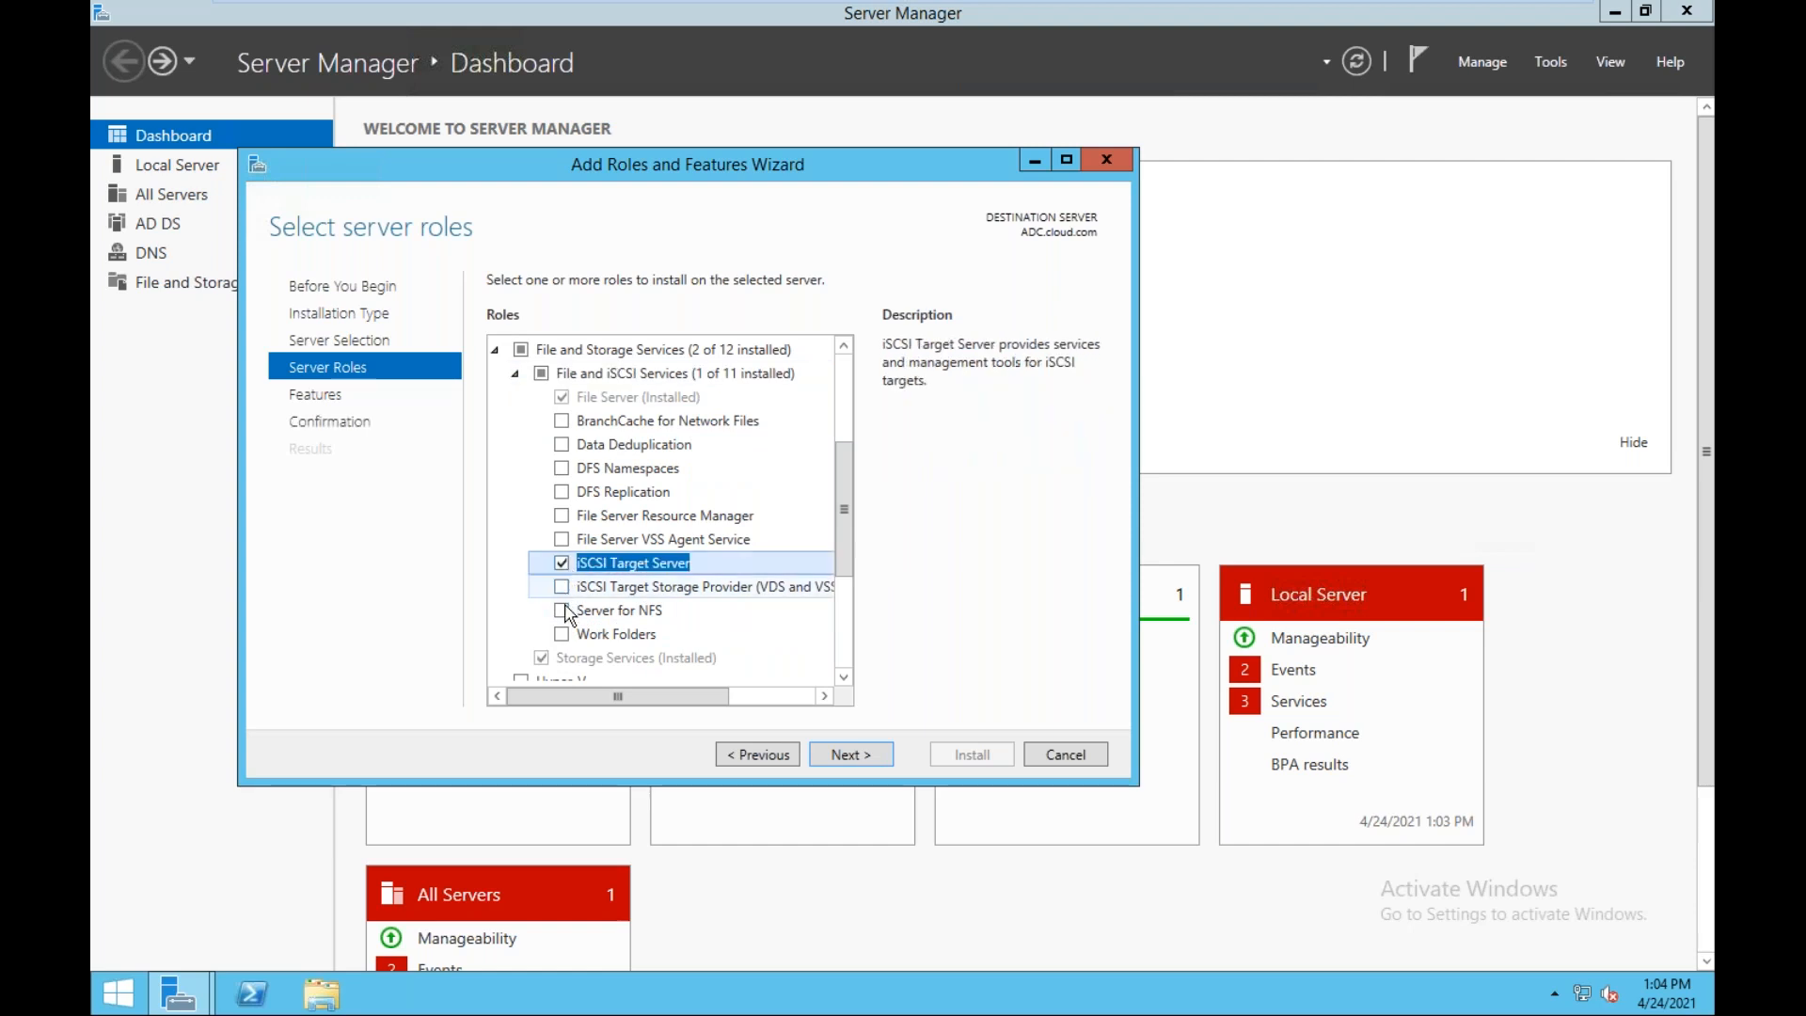
{"action": "left_click", "coordinate": [562, 610]}
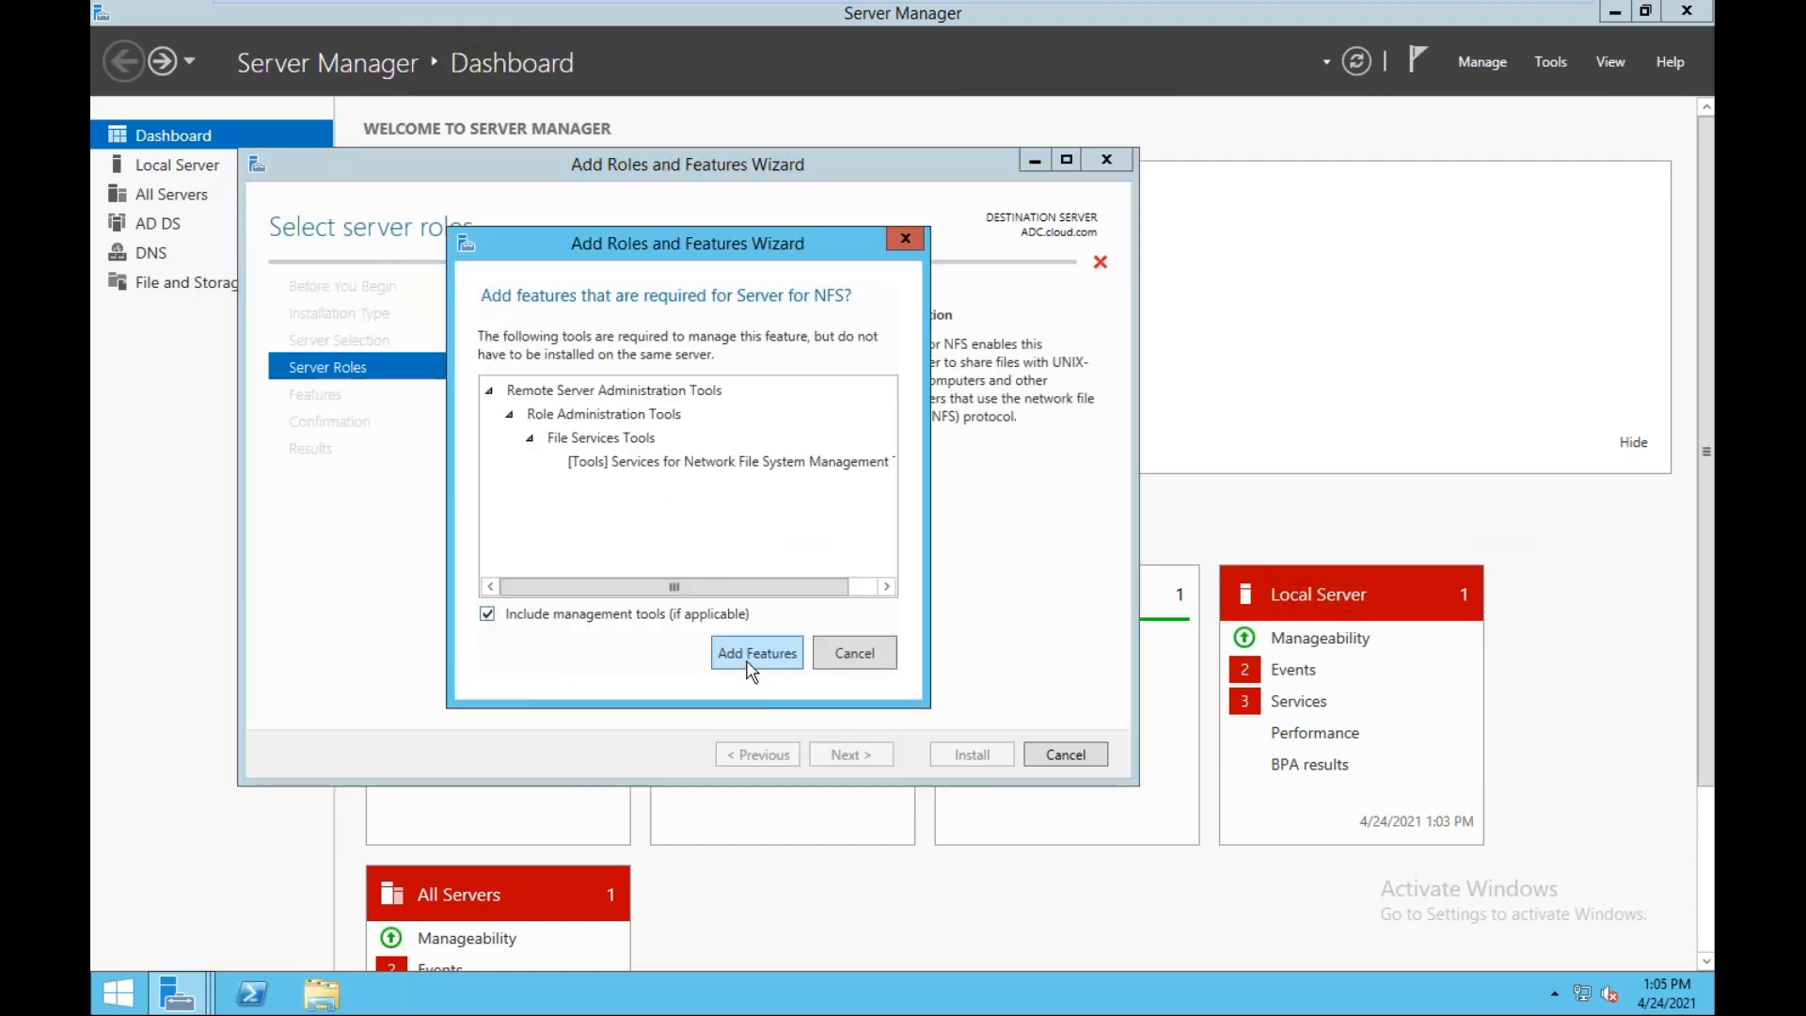
{"action": "left_click", "coordinate": [752, 651]}
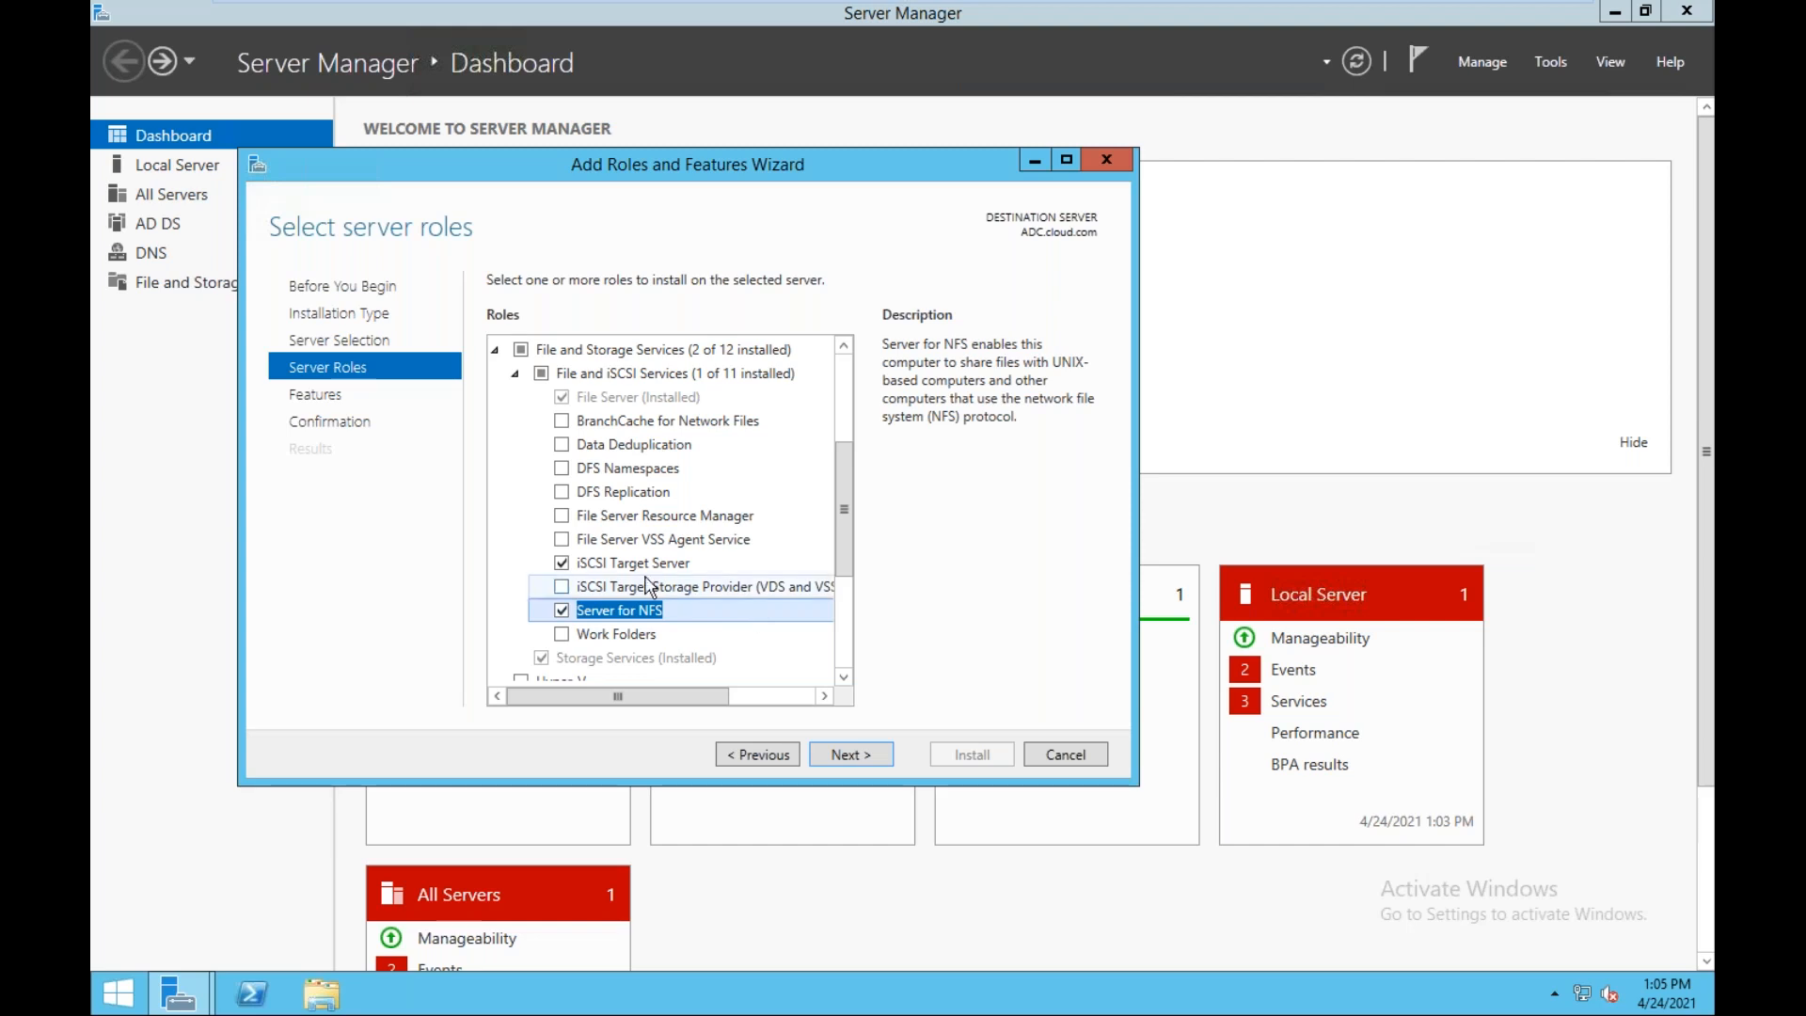
- Install the selected role services without adding further features, and open File and Storage Services in Server Manager
{"action": "left_click", "coordinate": [863, 760]}
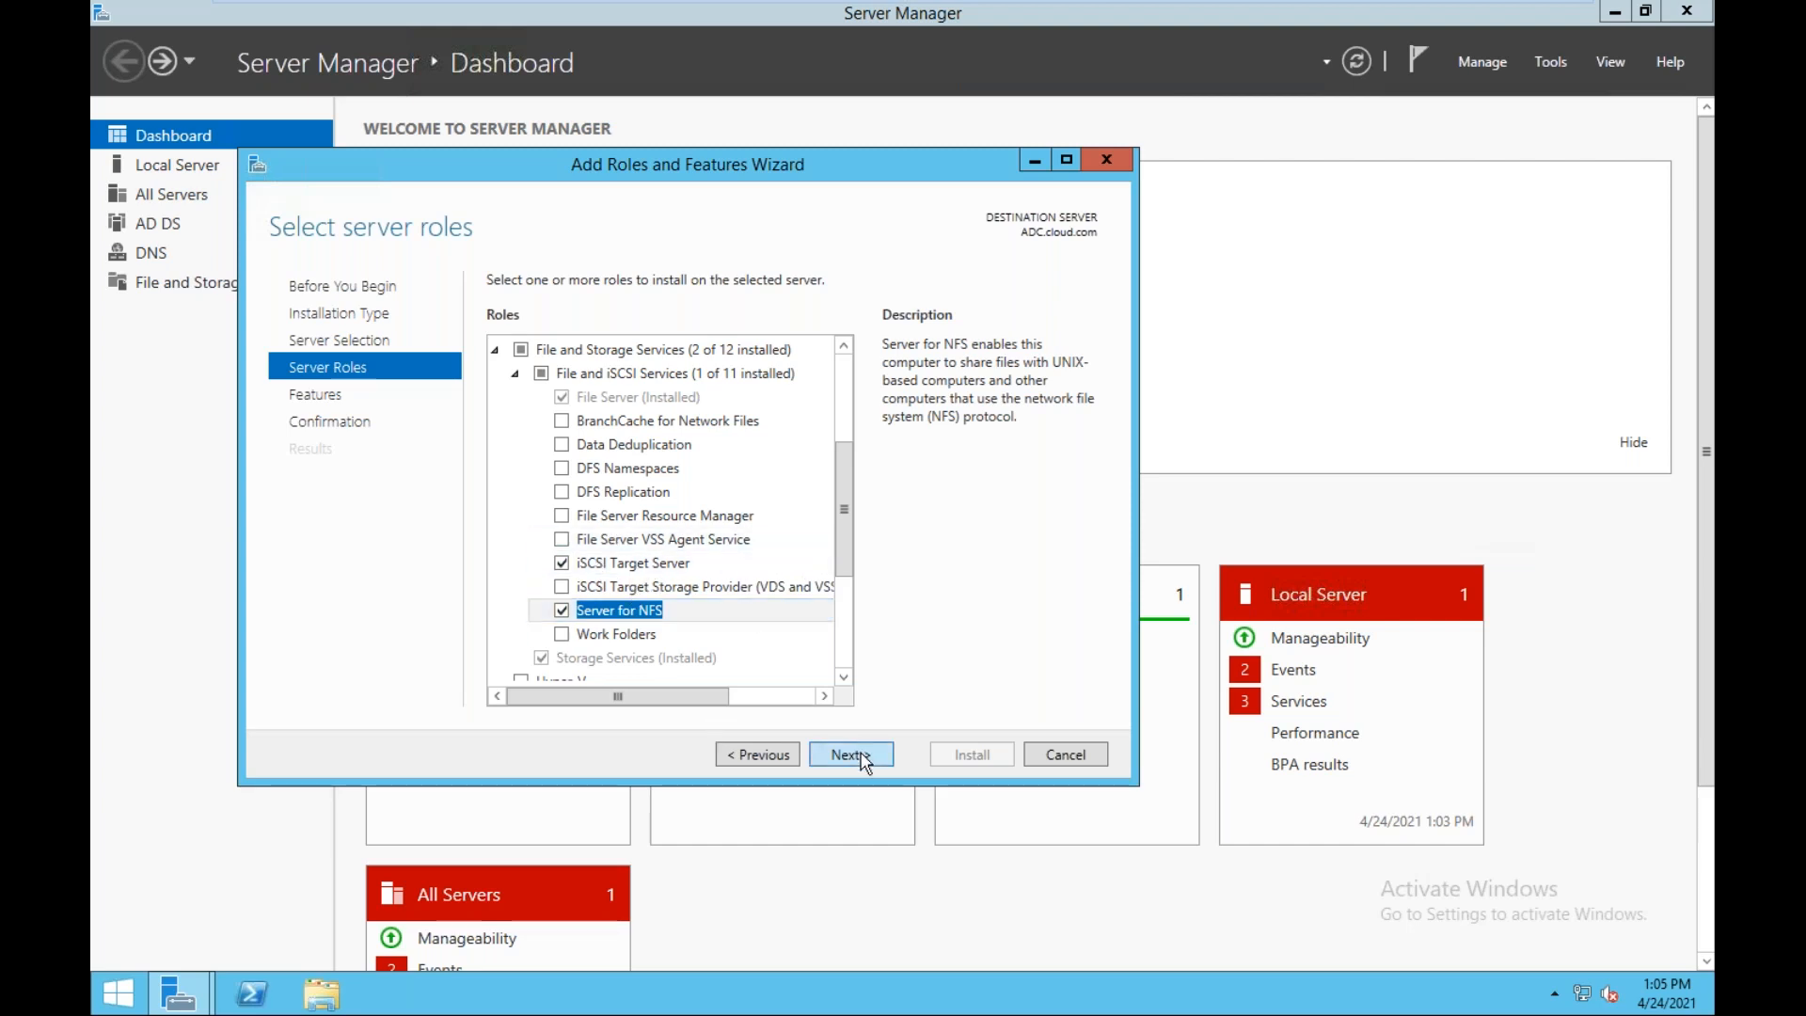
{"action": "left_click", "coordinate": [864, 760]}
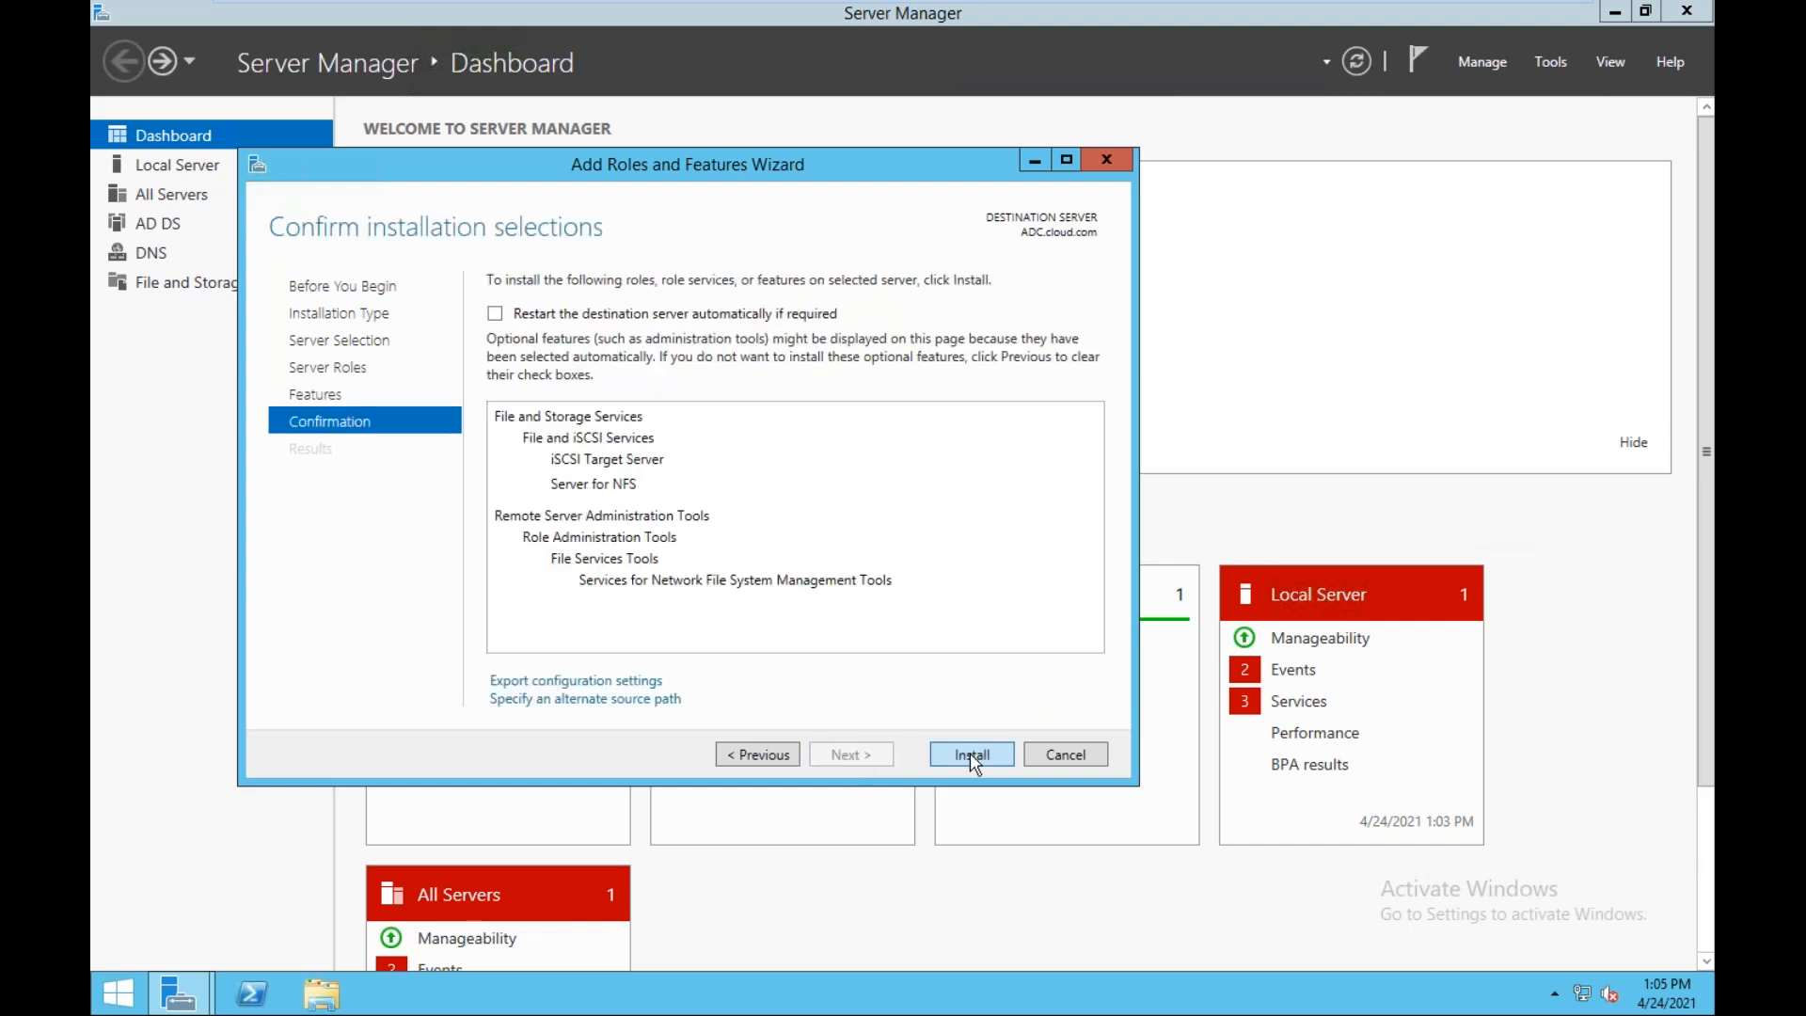
{"action": "left_click", "coordinate": [969, 753]}
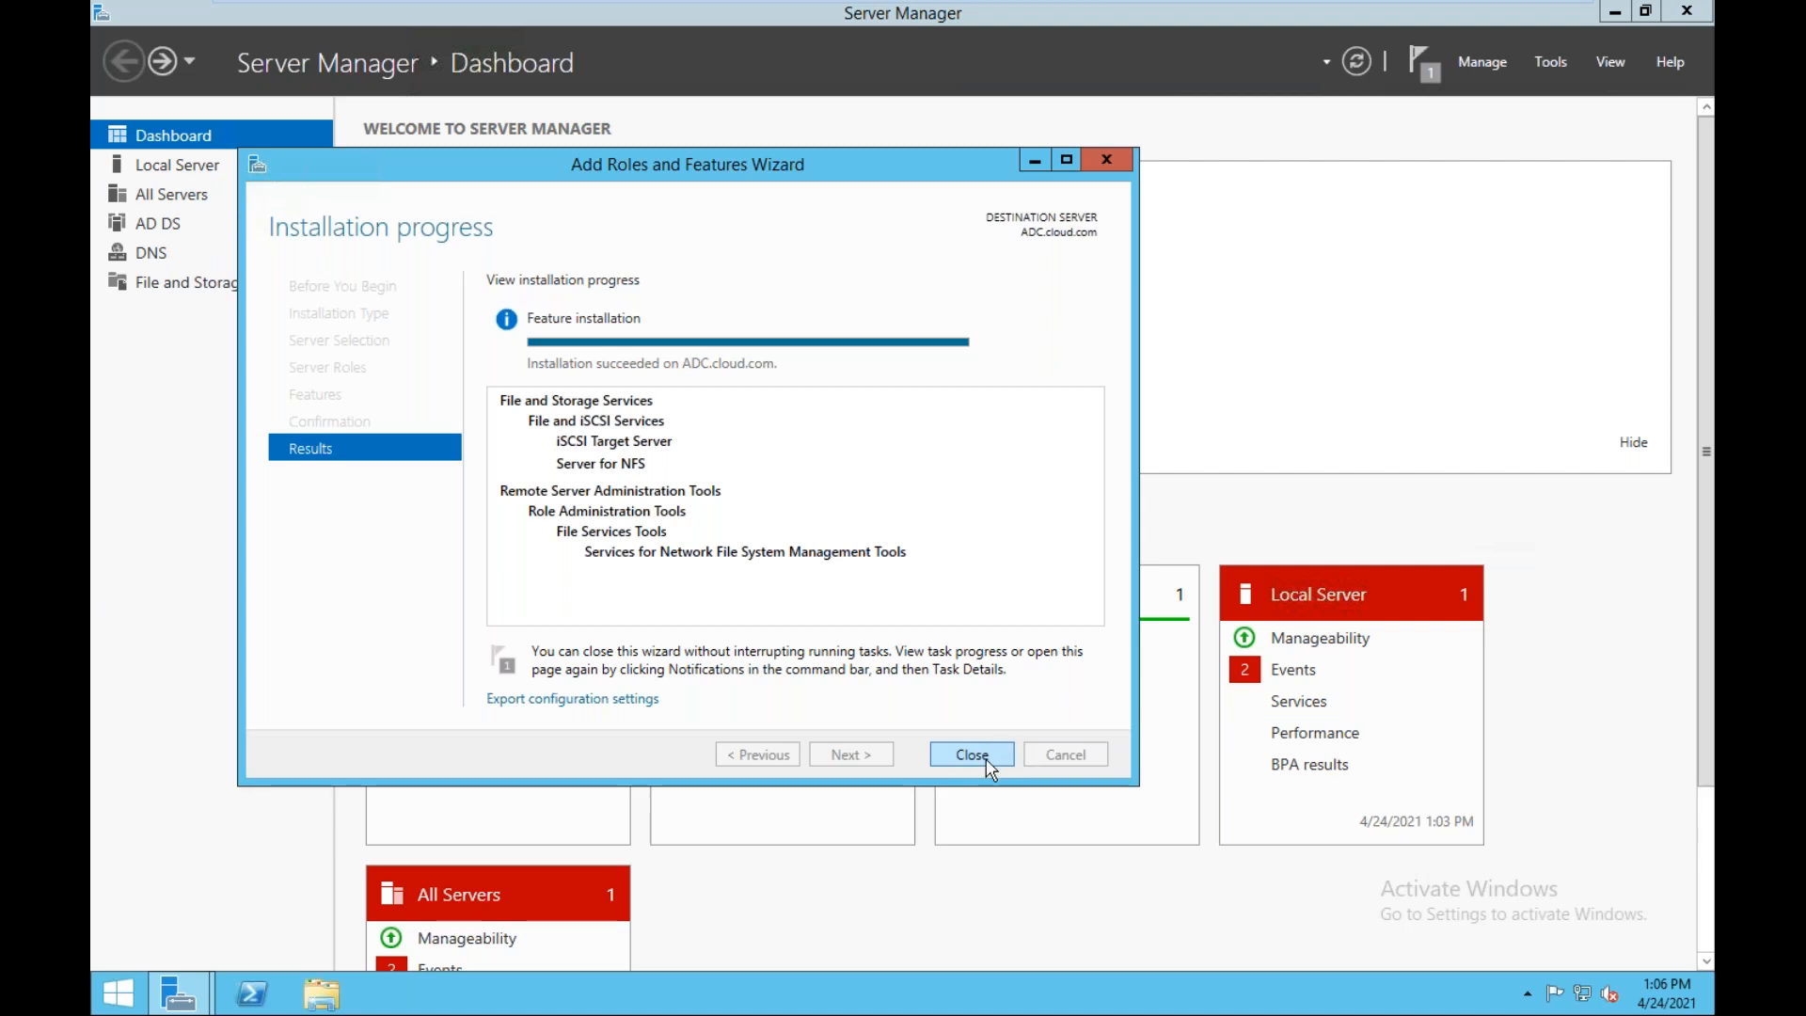
{"action": "left_click", "coordinate": [971, 755]}
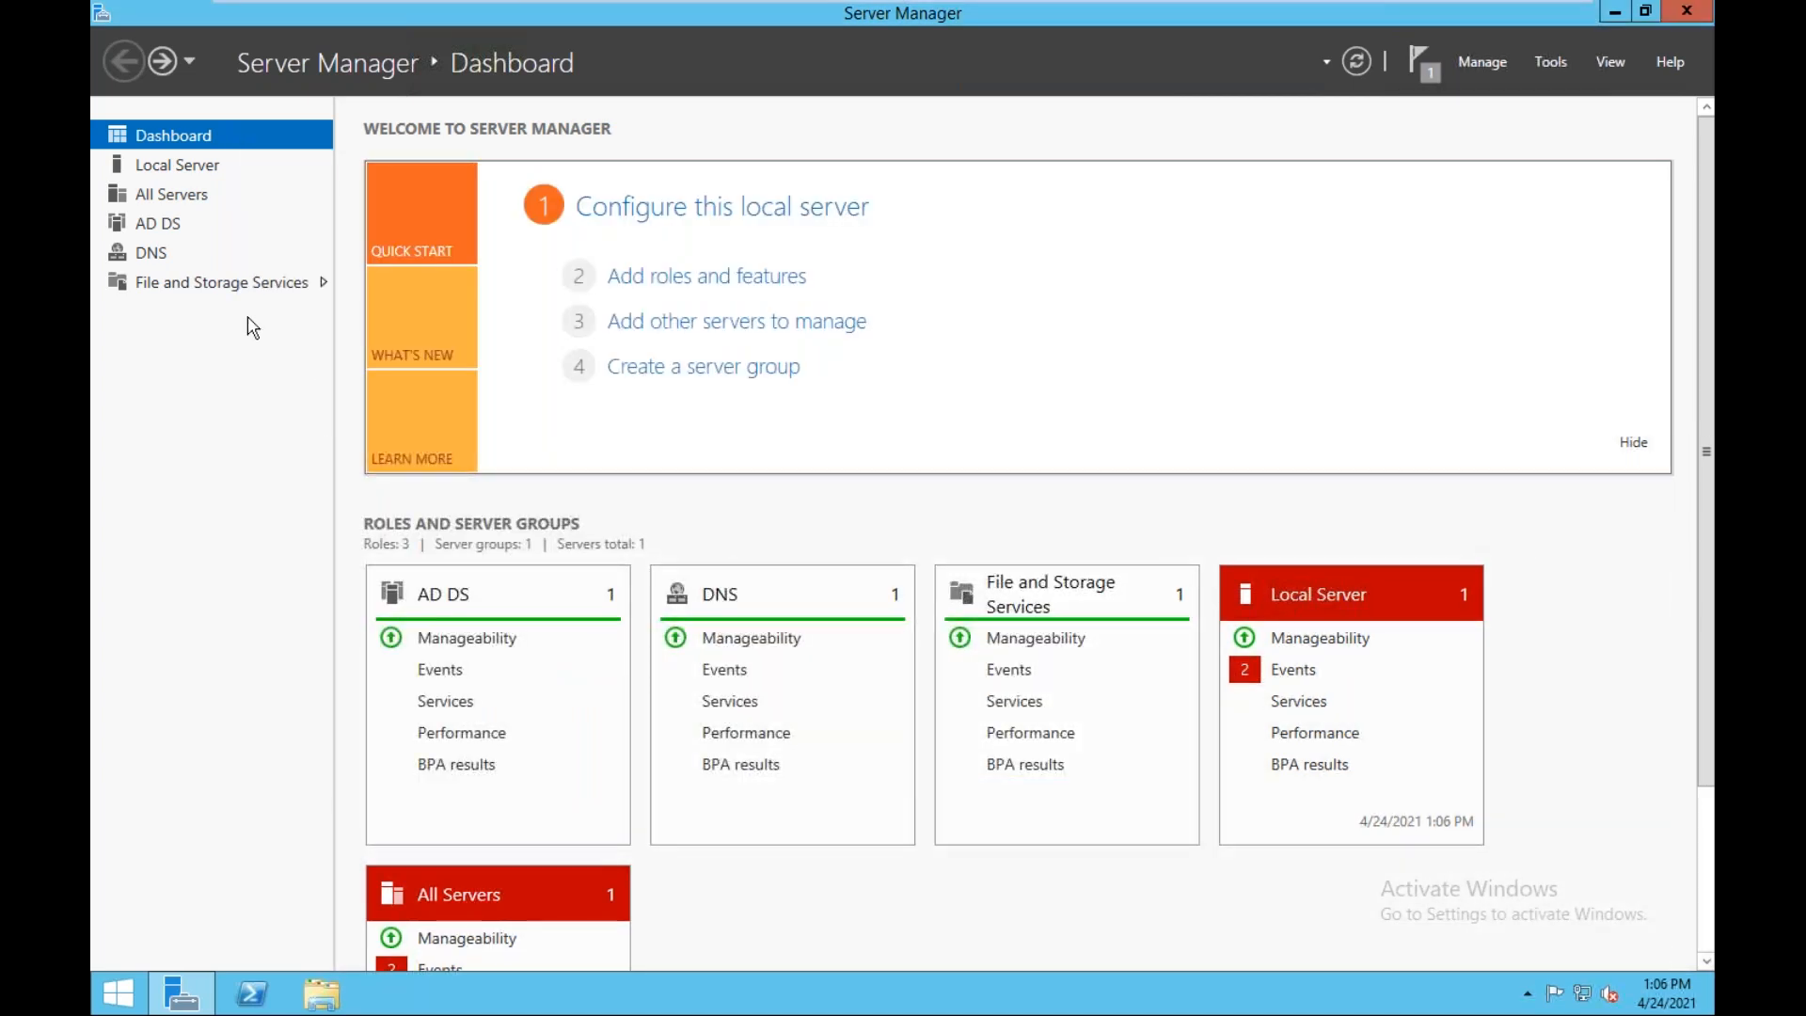
{"action": "left_click", "coordinate": [237, 284]}
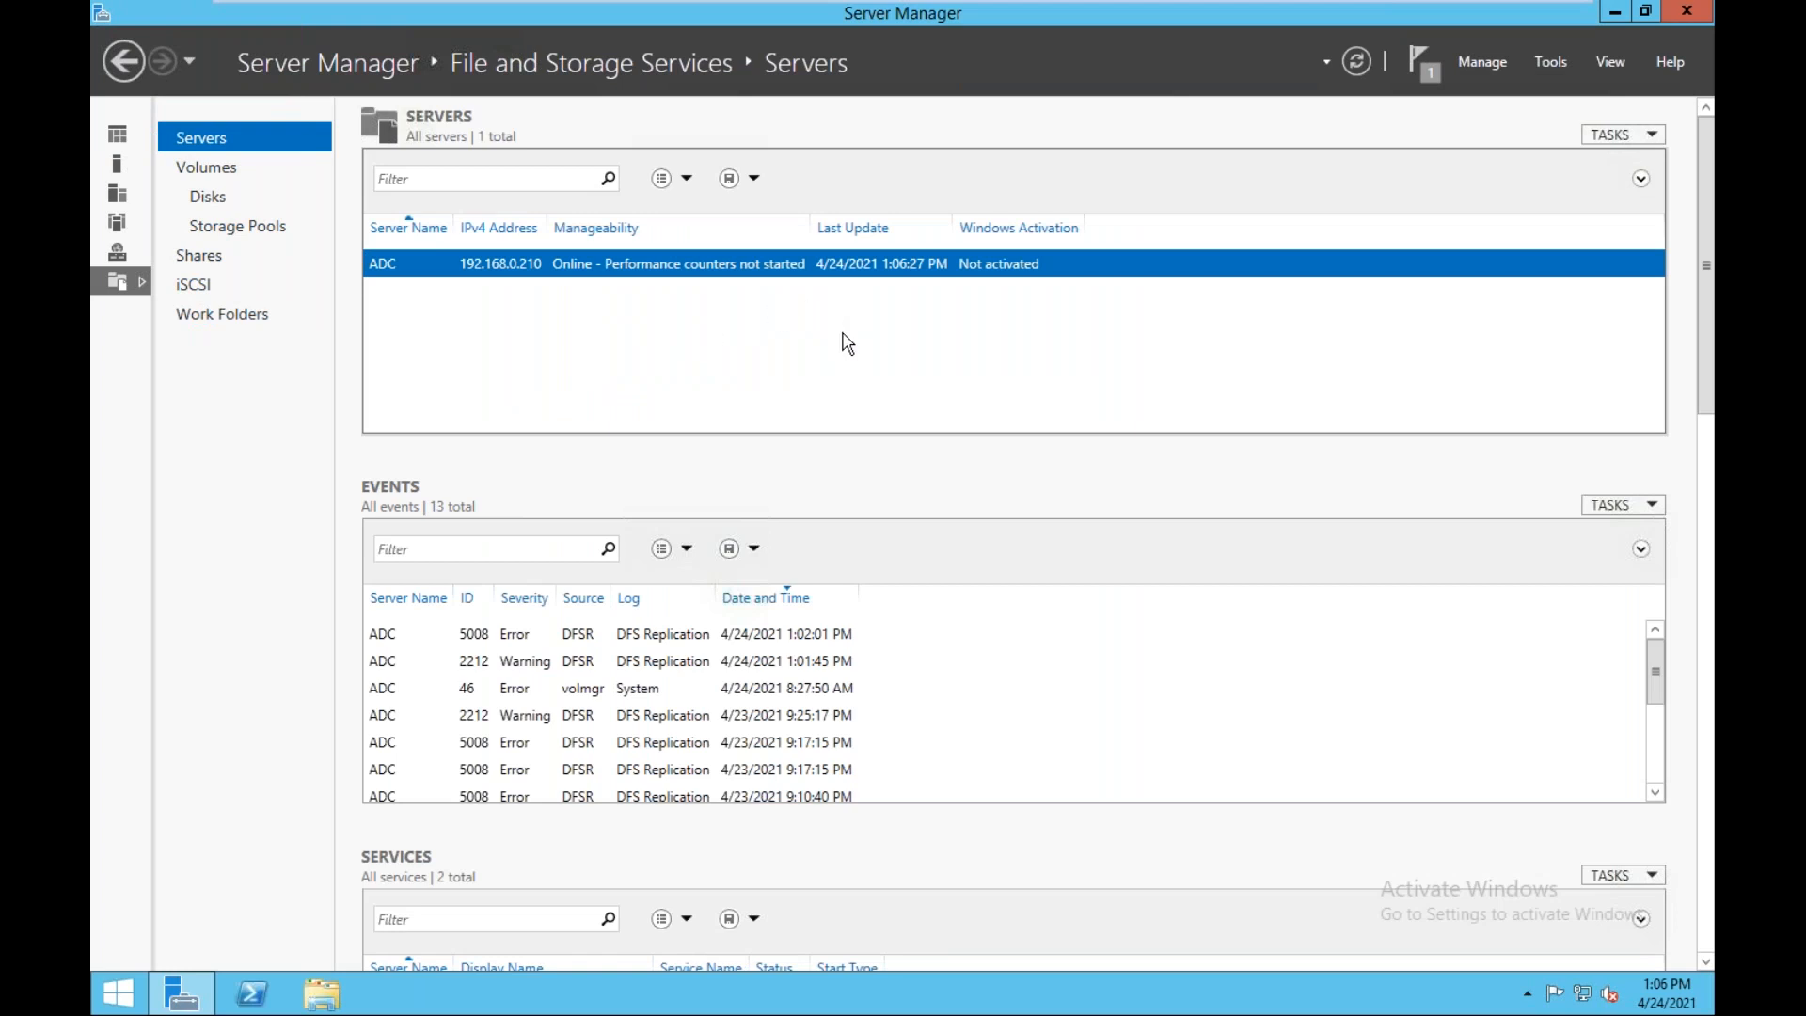
{"action": "right_click", "coordinate": [812, 277]}
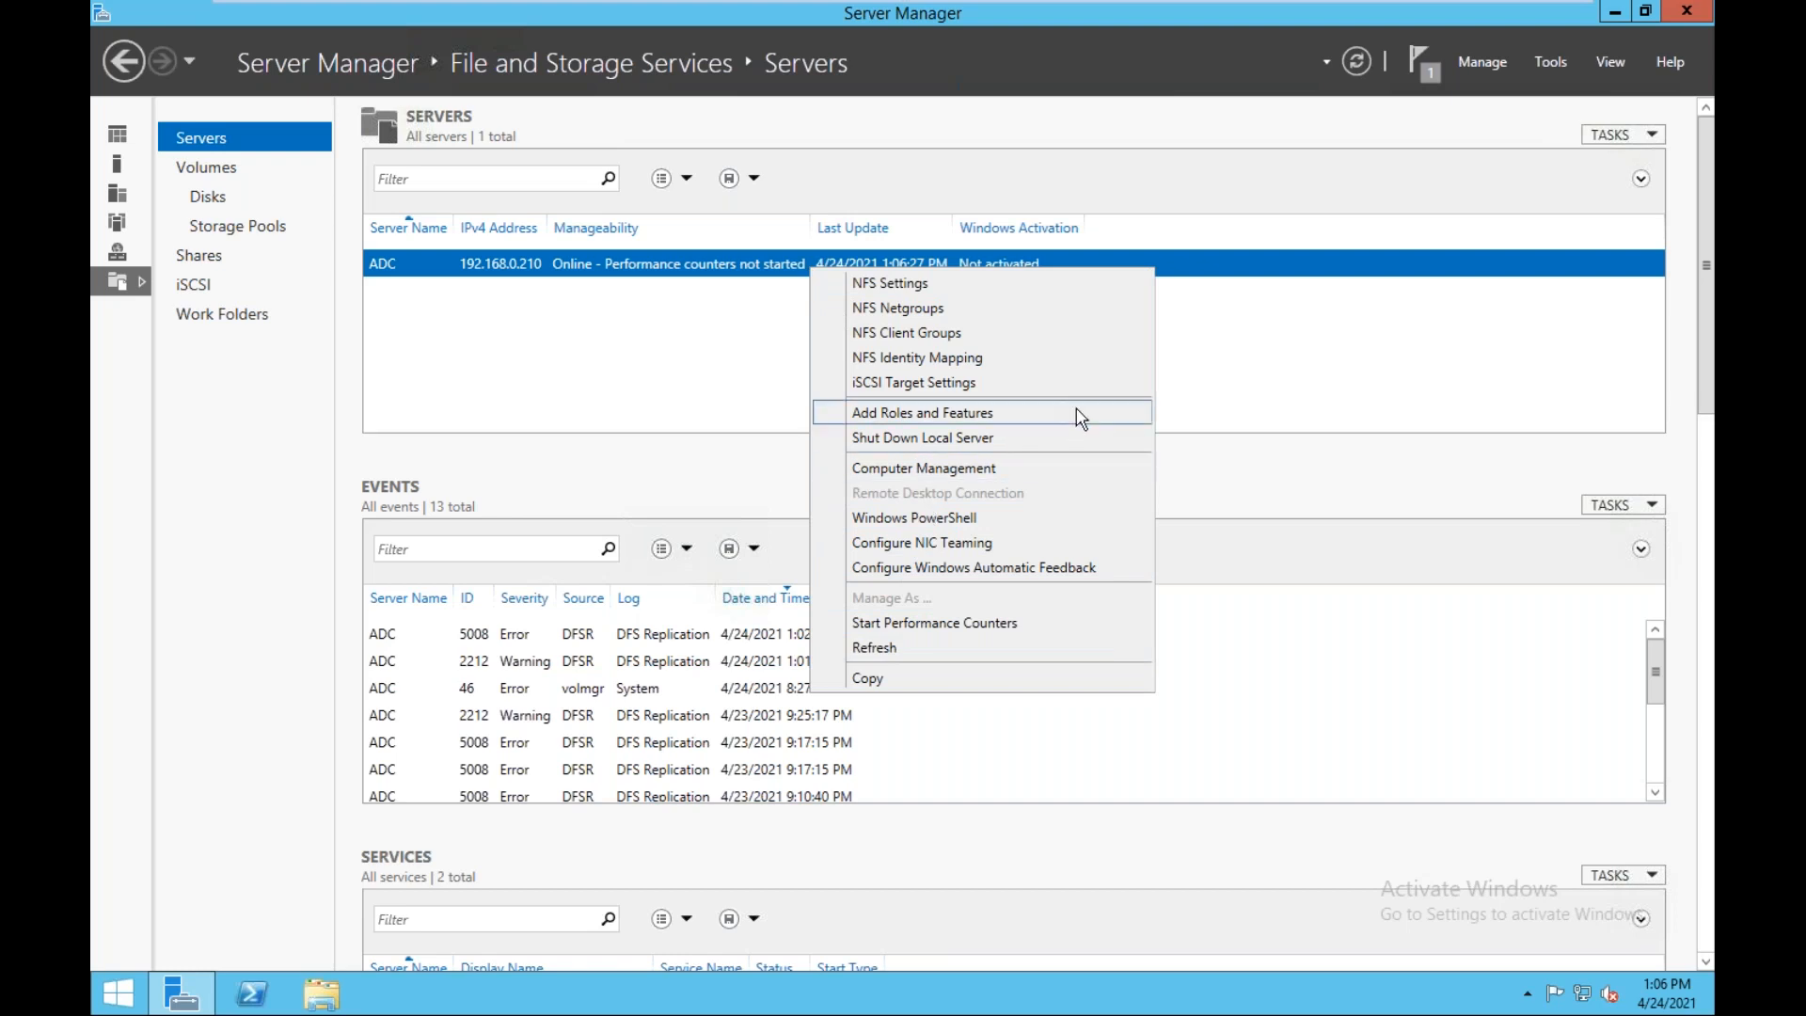
{"action": "left_click", "coordinate": [1182, 408]}
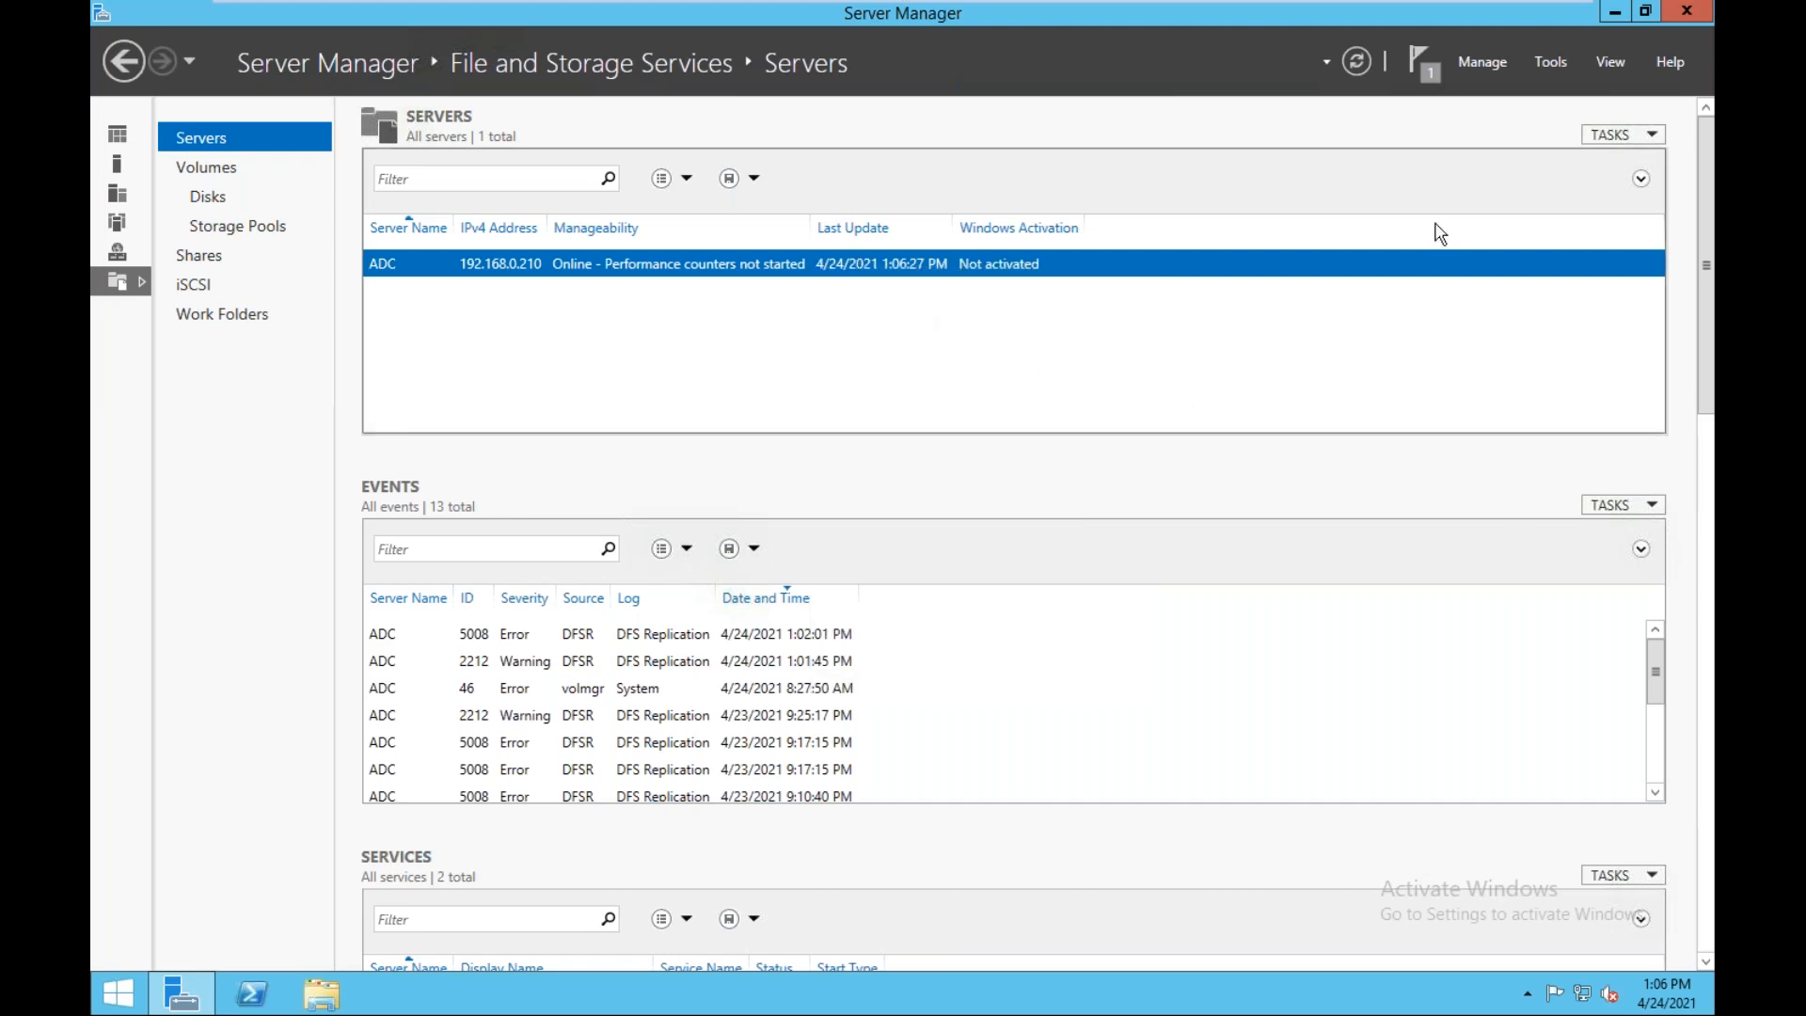
{"action": "left_click", "coordinate": [1643, 137]}
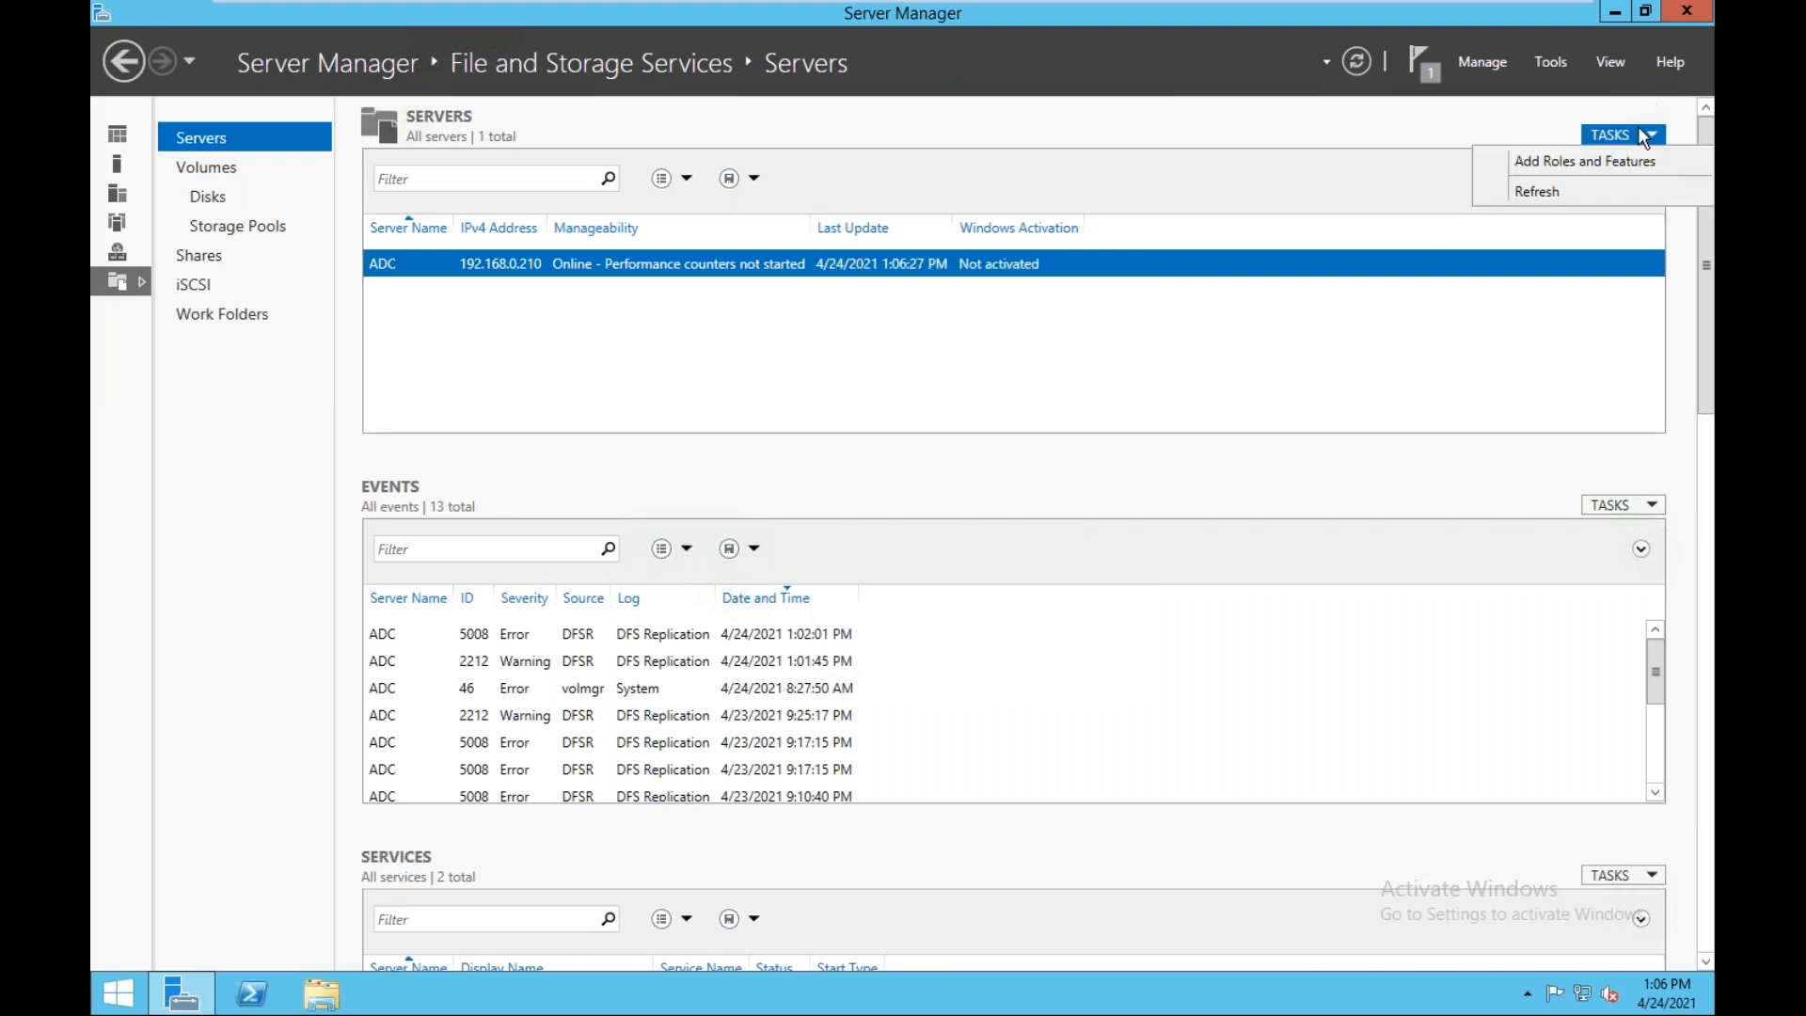
- Start a new iSCSI virtual disk on the ADC server, stored on volume C:
{"action": "left_click", "coordinate": [178, 285]}
{"action": "left_click", "coordinate": [179, 285]}
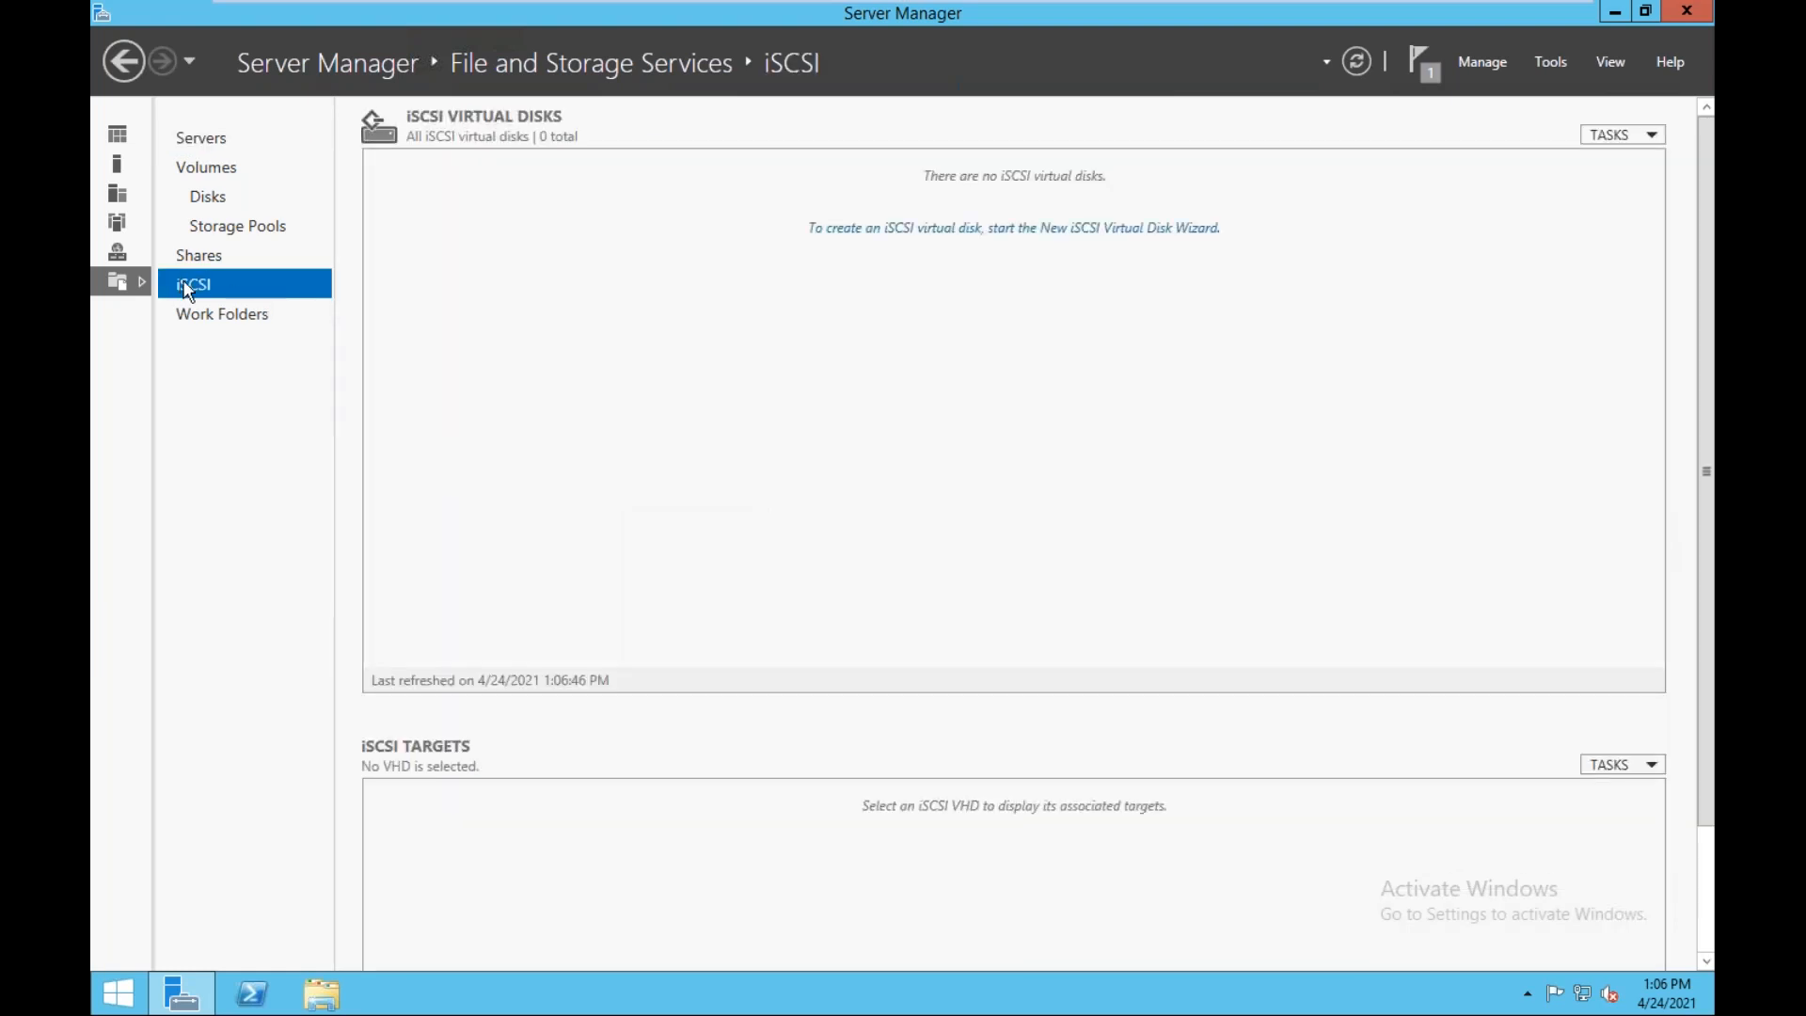
{"action": "left_click", "coordinate": [1644, 138]}
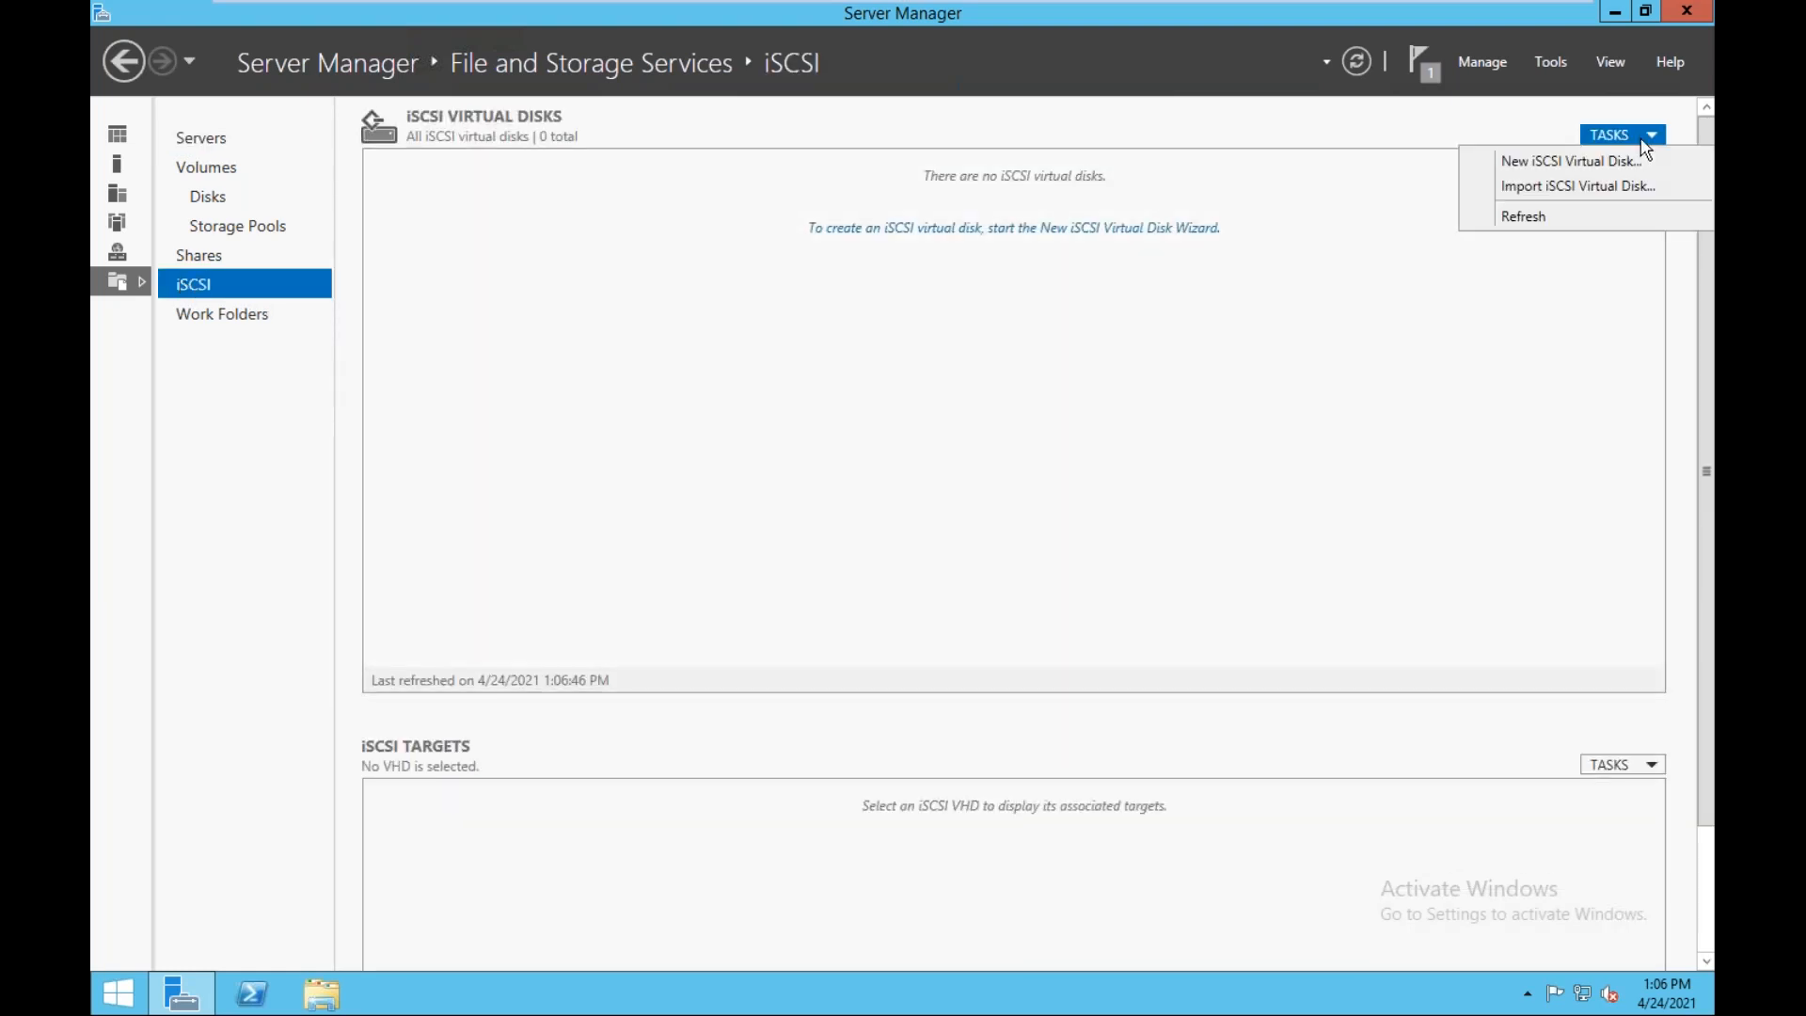
{"action": "left_click", "coordinate": [1557, 163]}
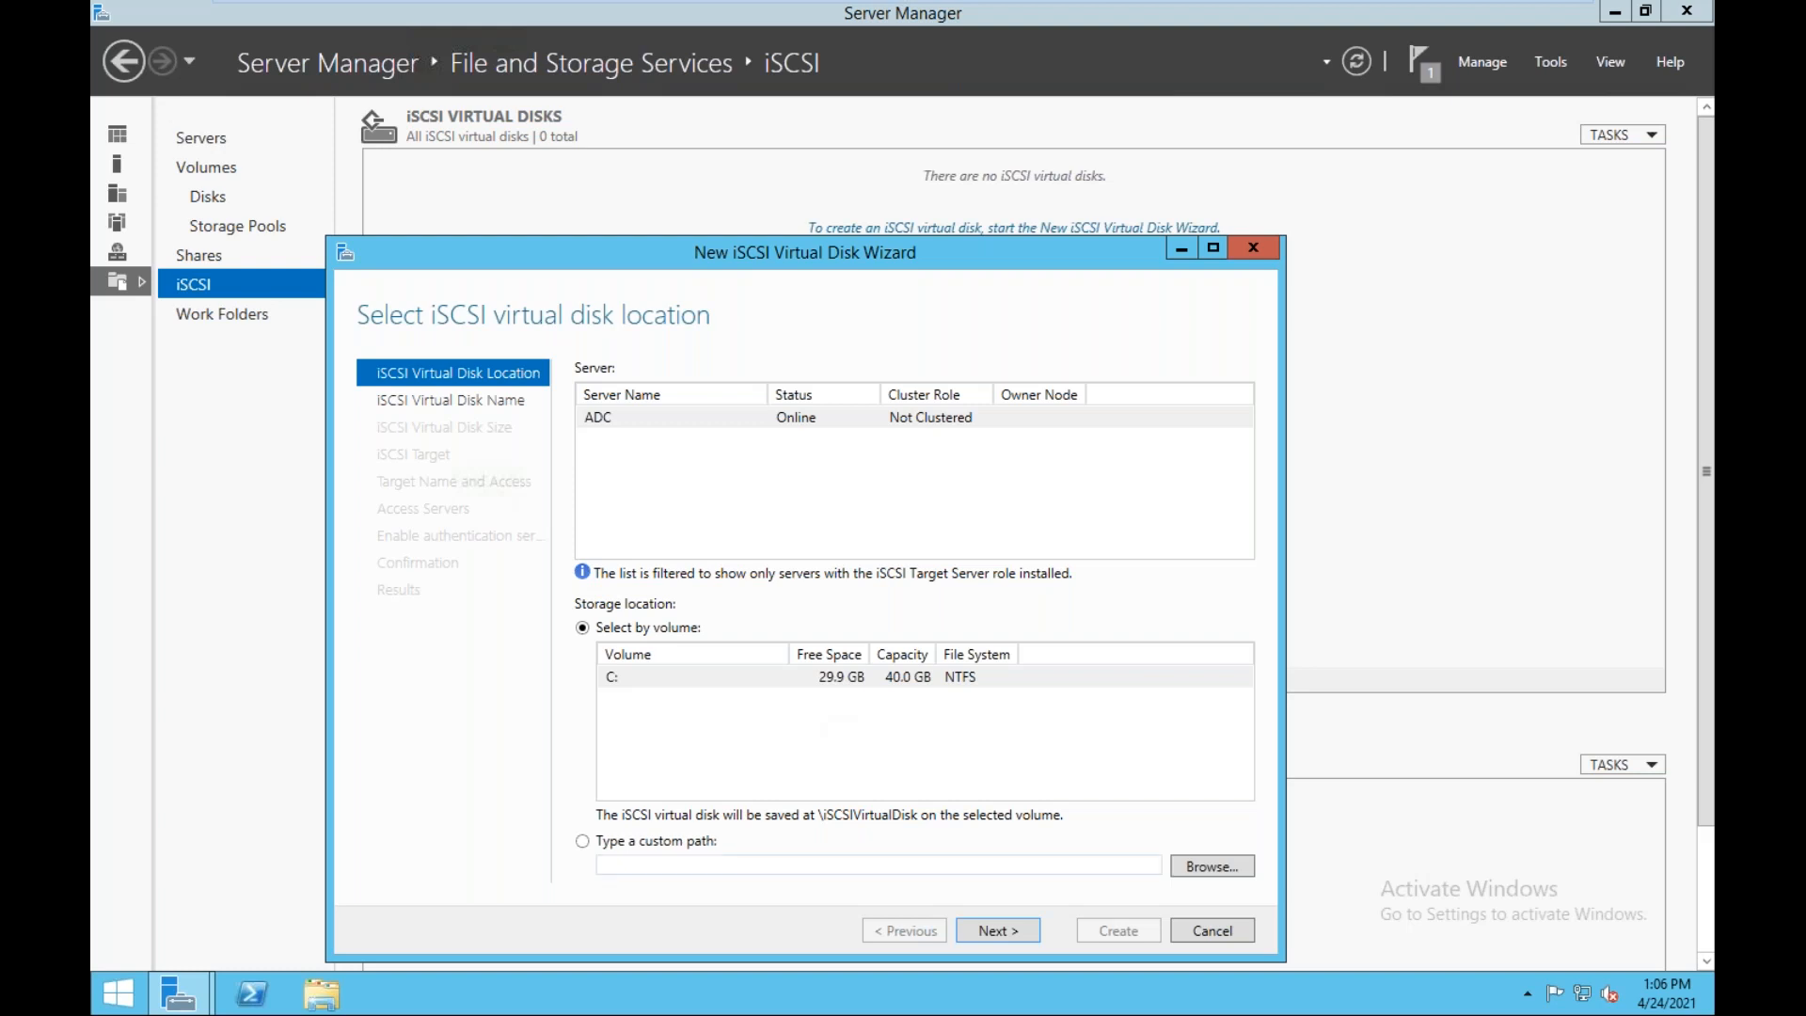
{"action": "left_click", "coordinate": [996, 930]}
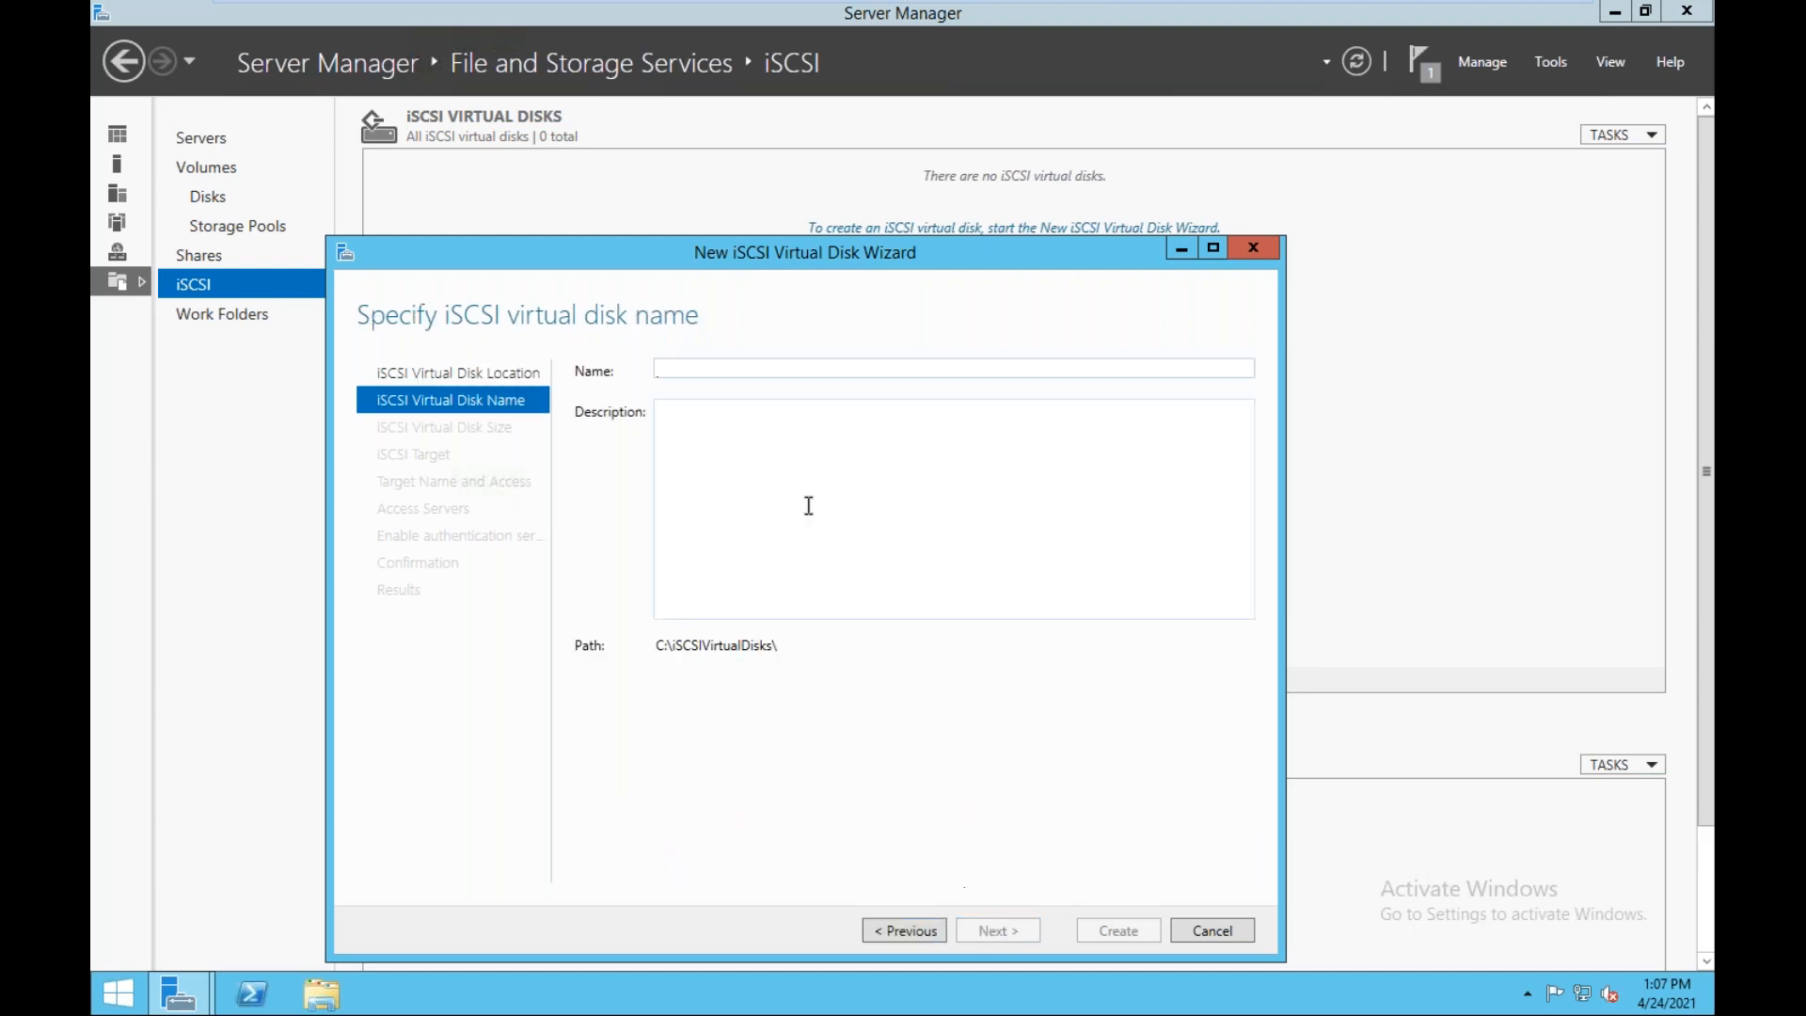
- Name the iSCSI virtual disk share-test and give it a fixed size of 15 GB
{"action": "type", "text": "share"}
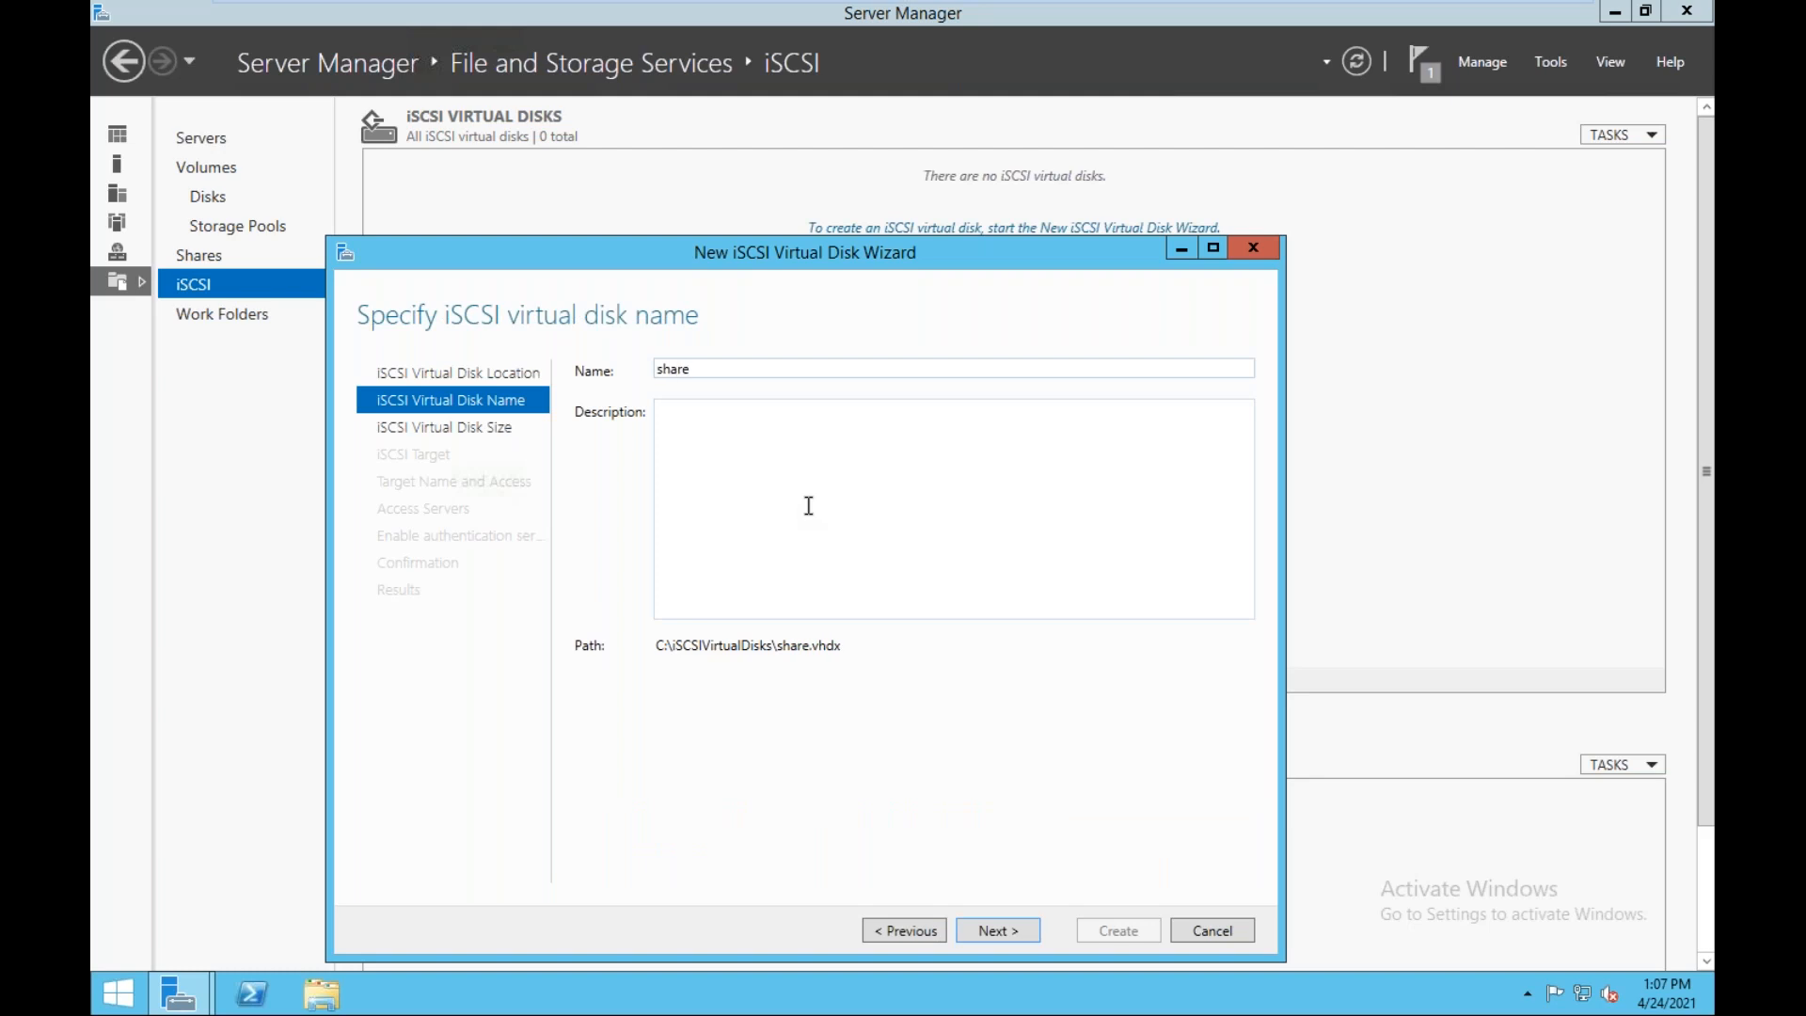
{"action": "type", "text": "-te"}
{"action": "type", "text": "st"}
{"action": "left_click", "coordinate": [1001, 930]}
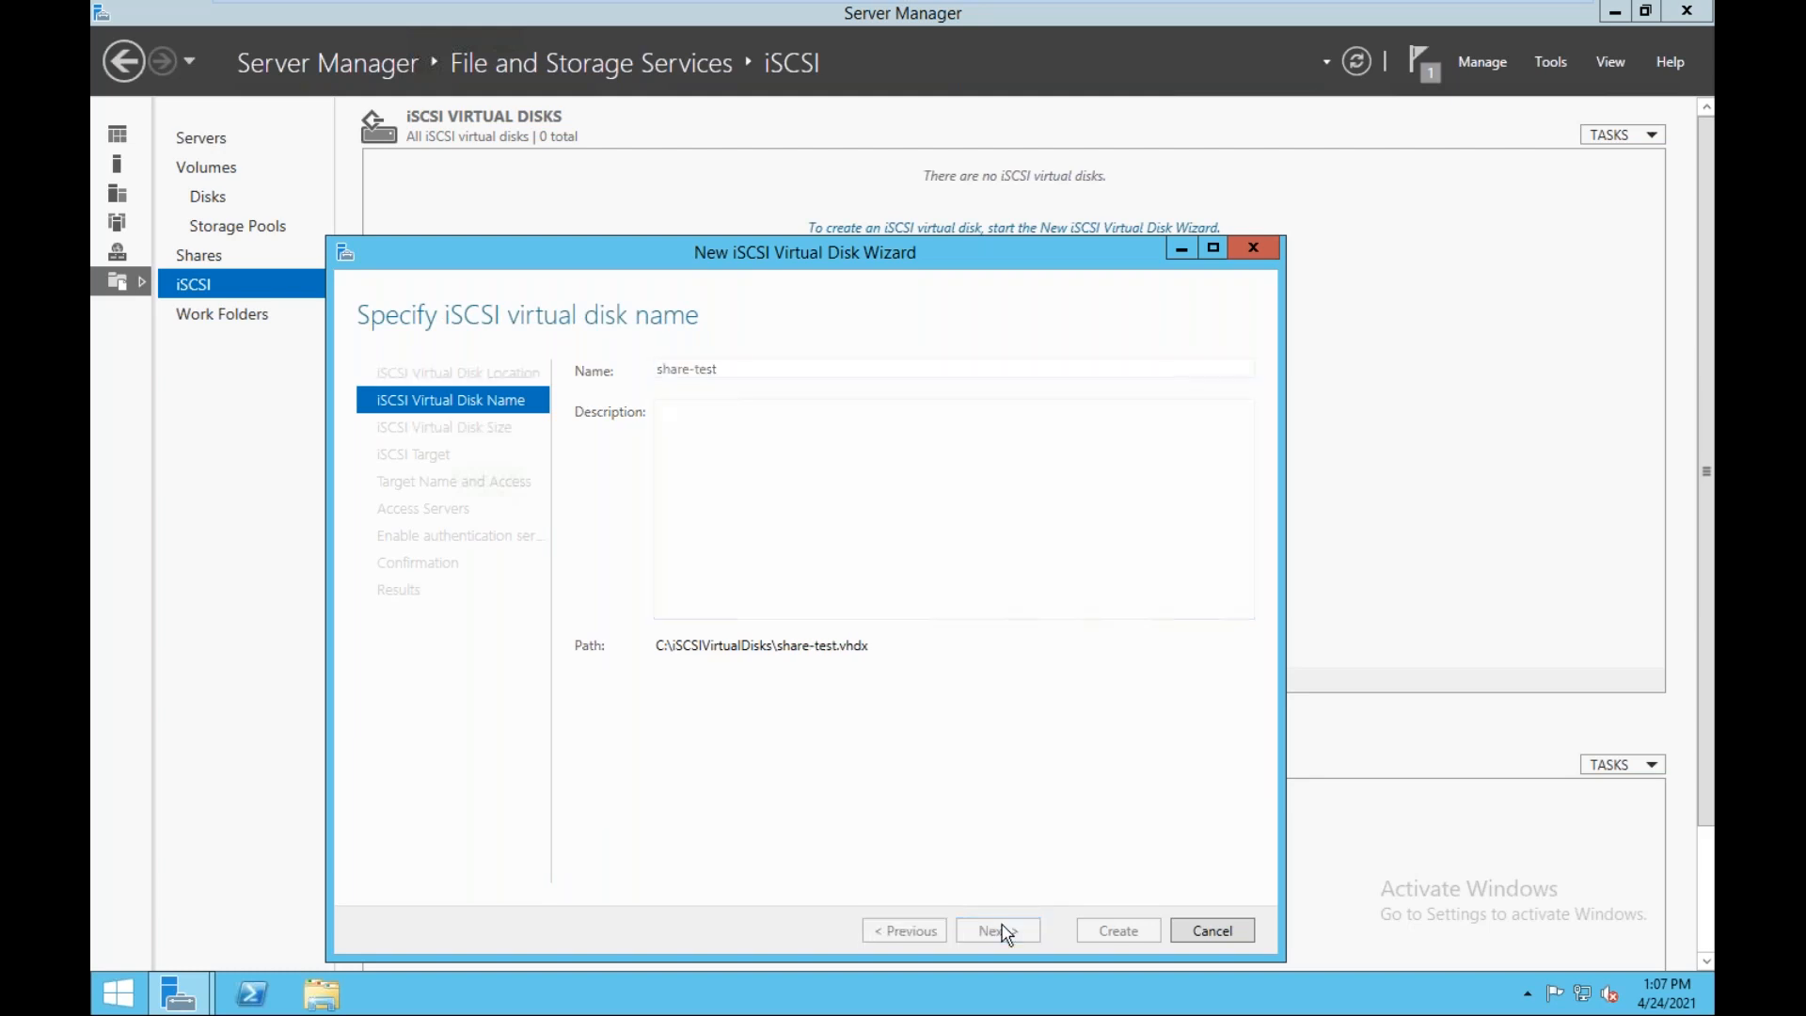
{"action": "left_click", "coordinate": [687, 402]}
{"action": "type", "text": "15"}
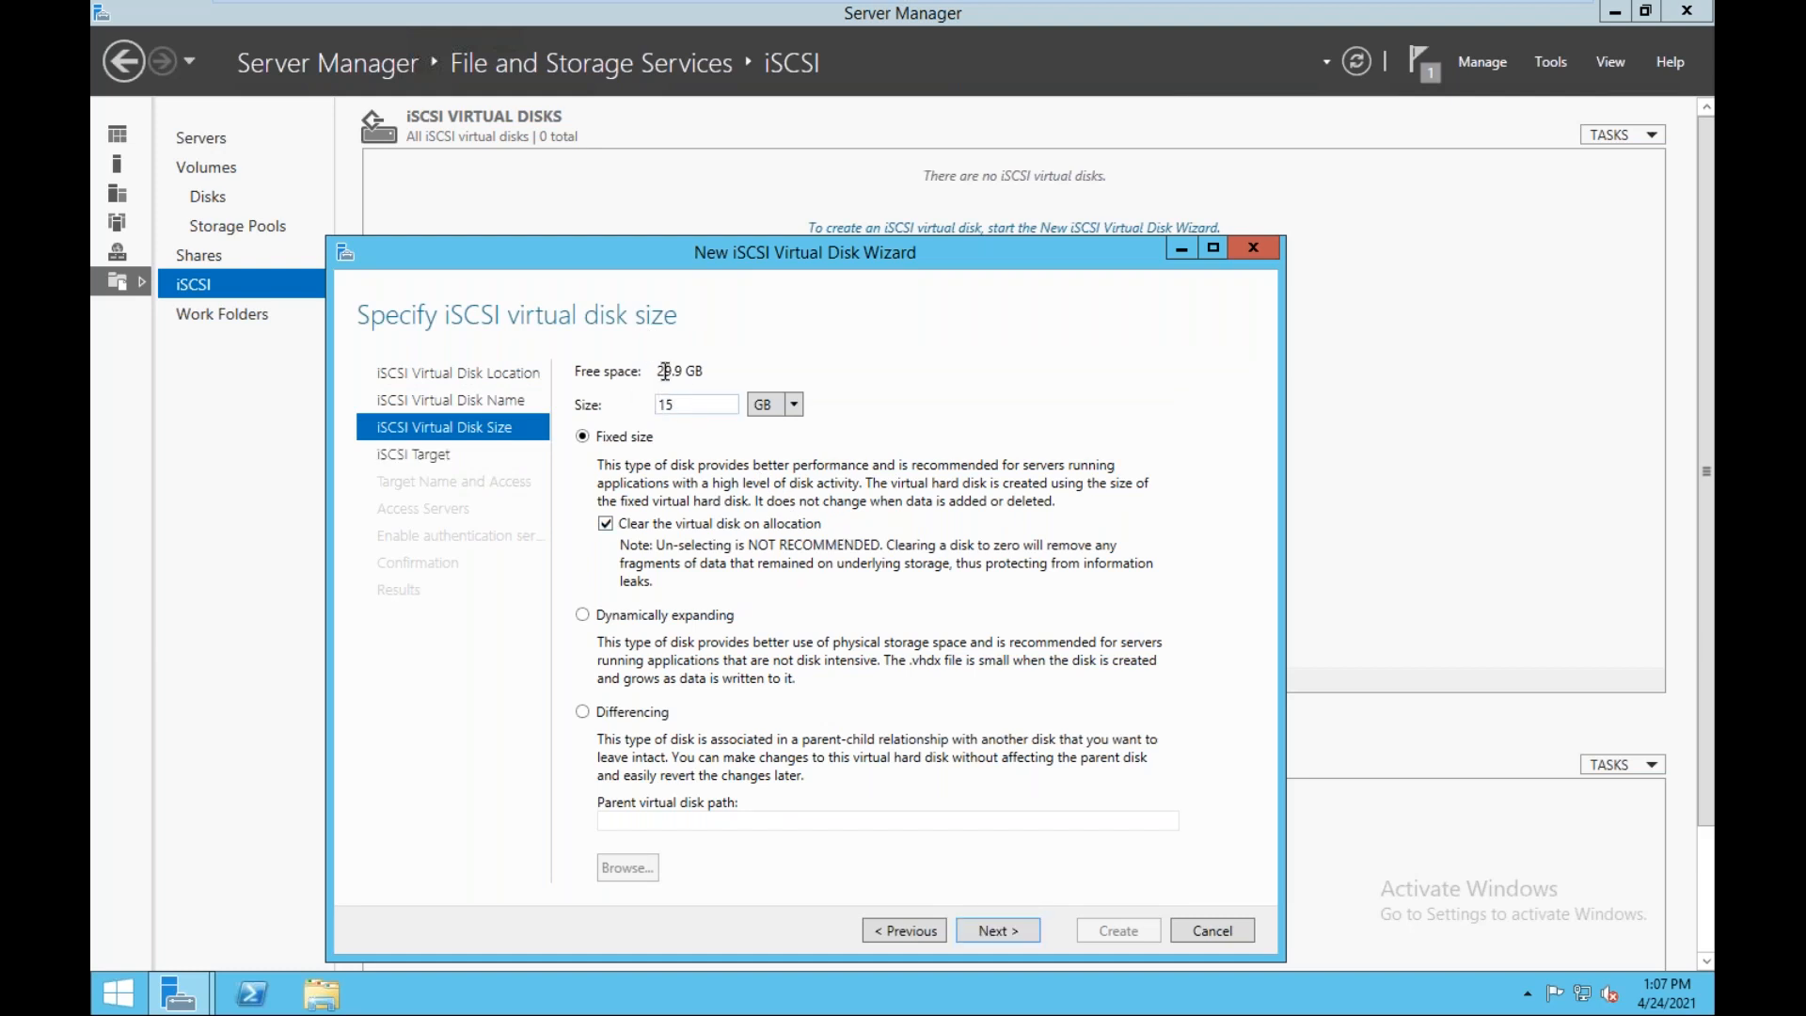
{"action": "left_click", "coordinate": [995, 931]}
- Assign the virtual disk to a new iSCSI target named training-storage
{"action": "left_click", "coordinate": [995, 931]}
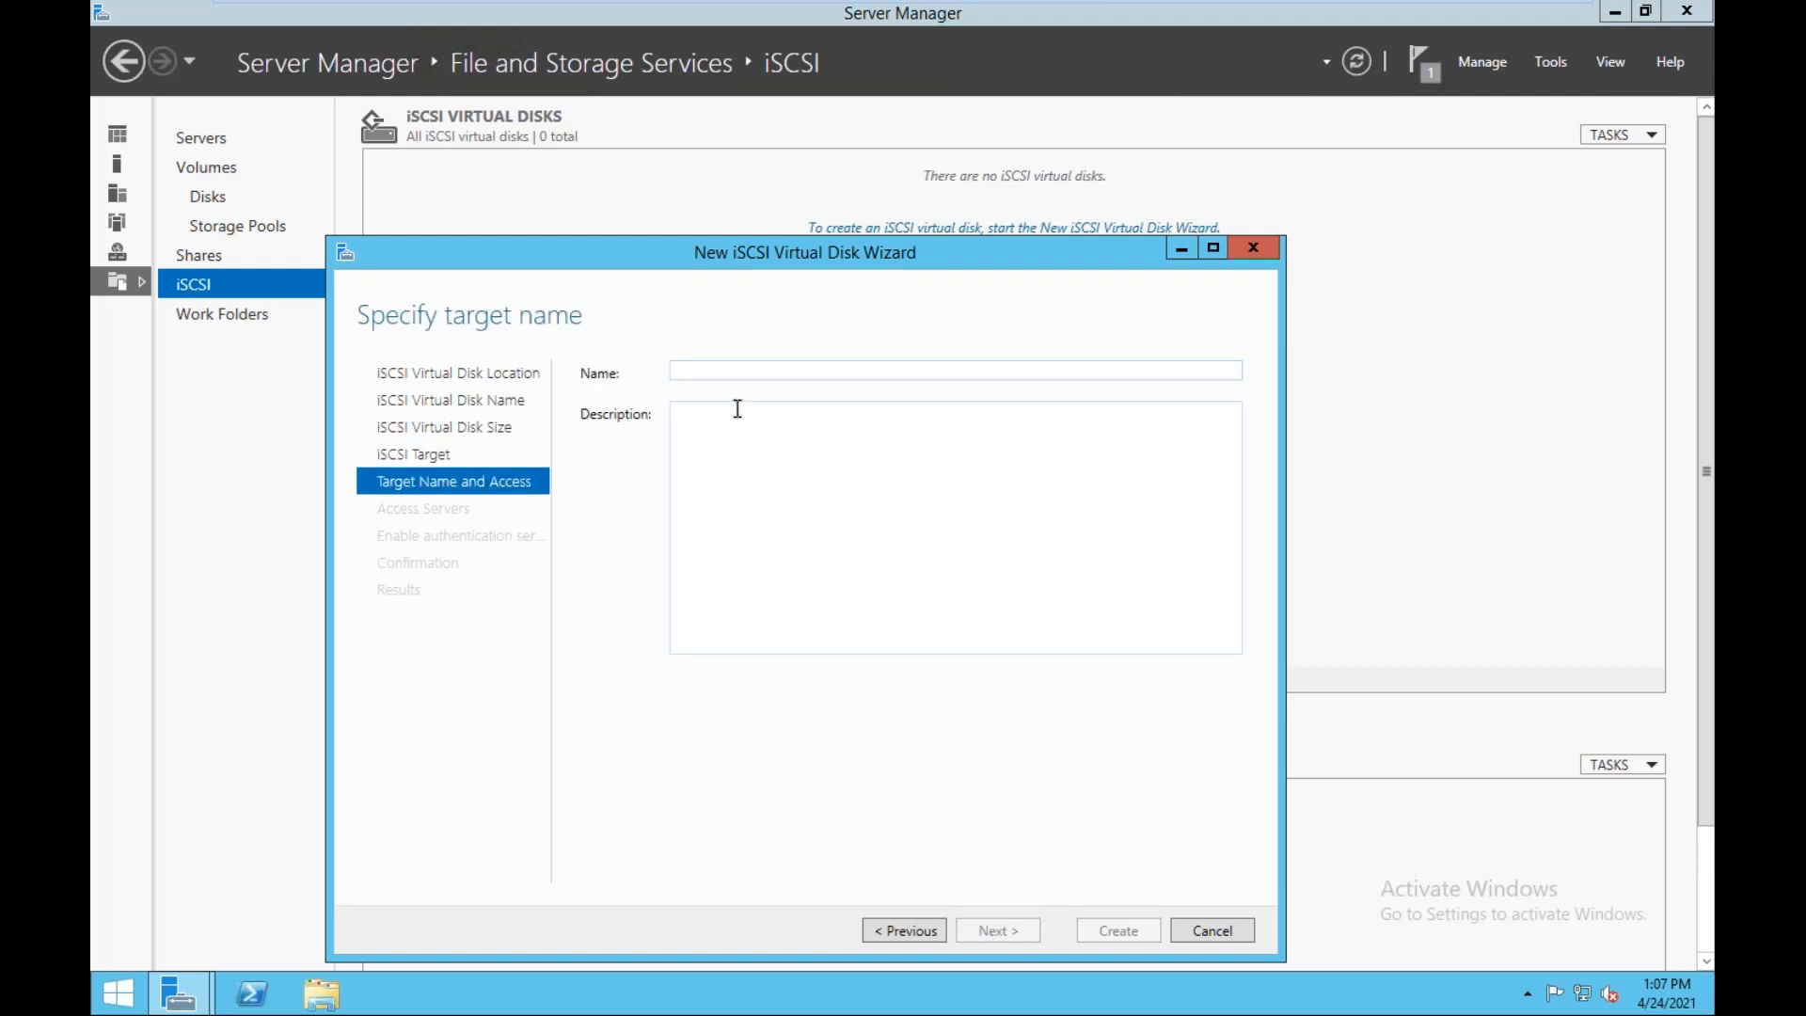
{"action": "type", "text": "tra"}
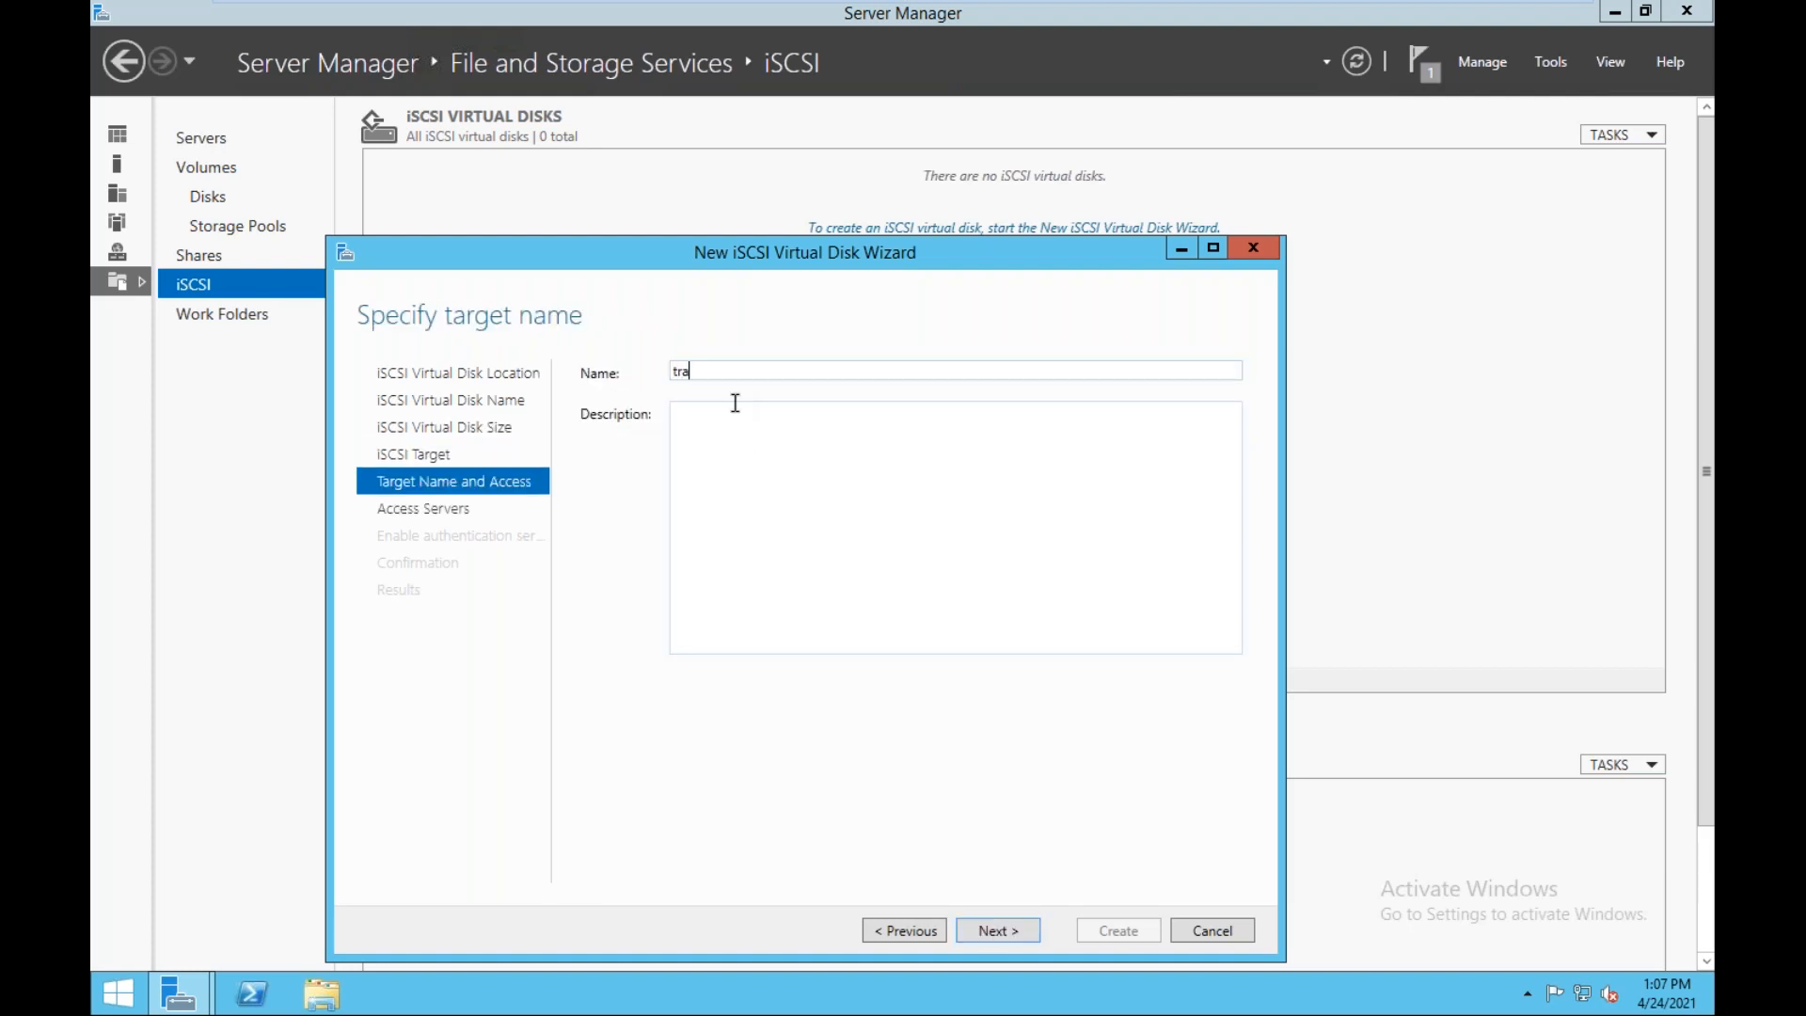
{"action": "type", "text": "ining-storage"}
{"action": "left_click", "coordinate": [1003, 927]}
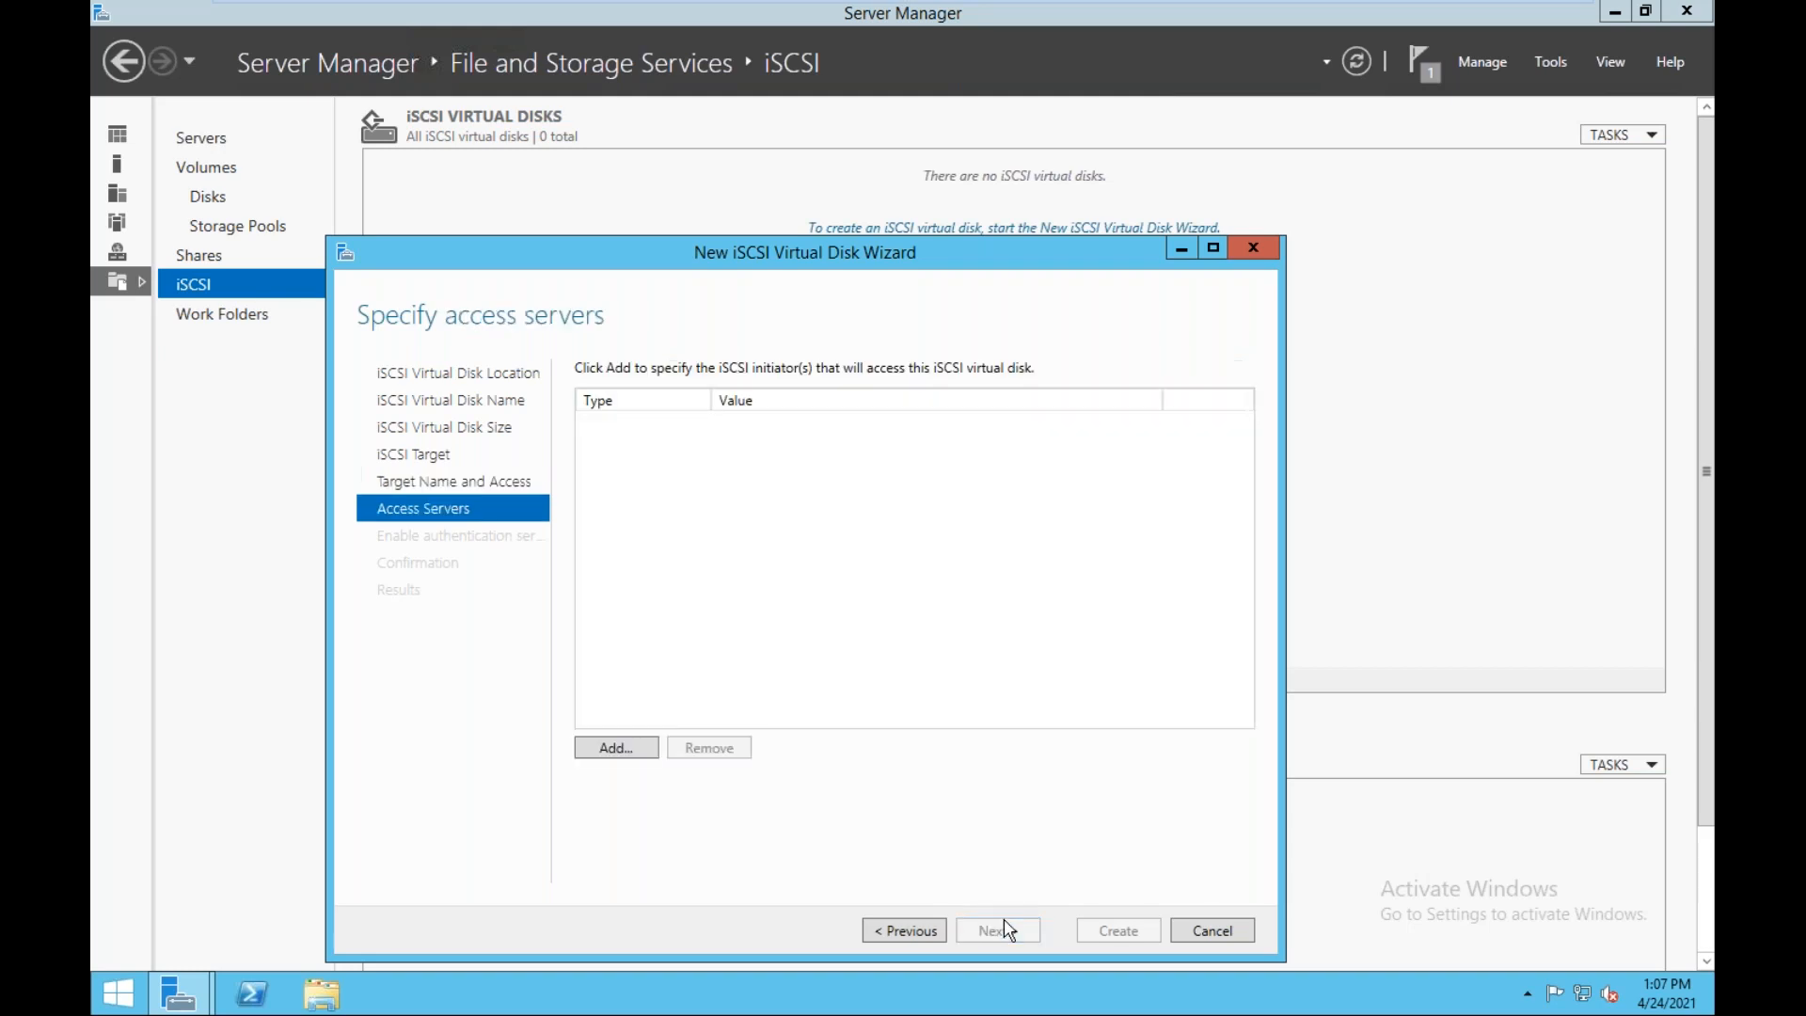
- Add an access server for the target, identified by the IP address 192.168.0.112
{"action": "left_click", "coordinate": [629, 755]}
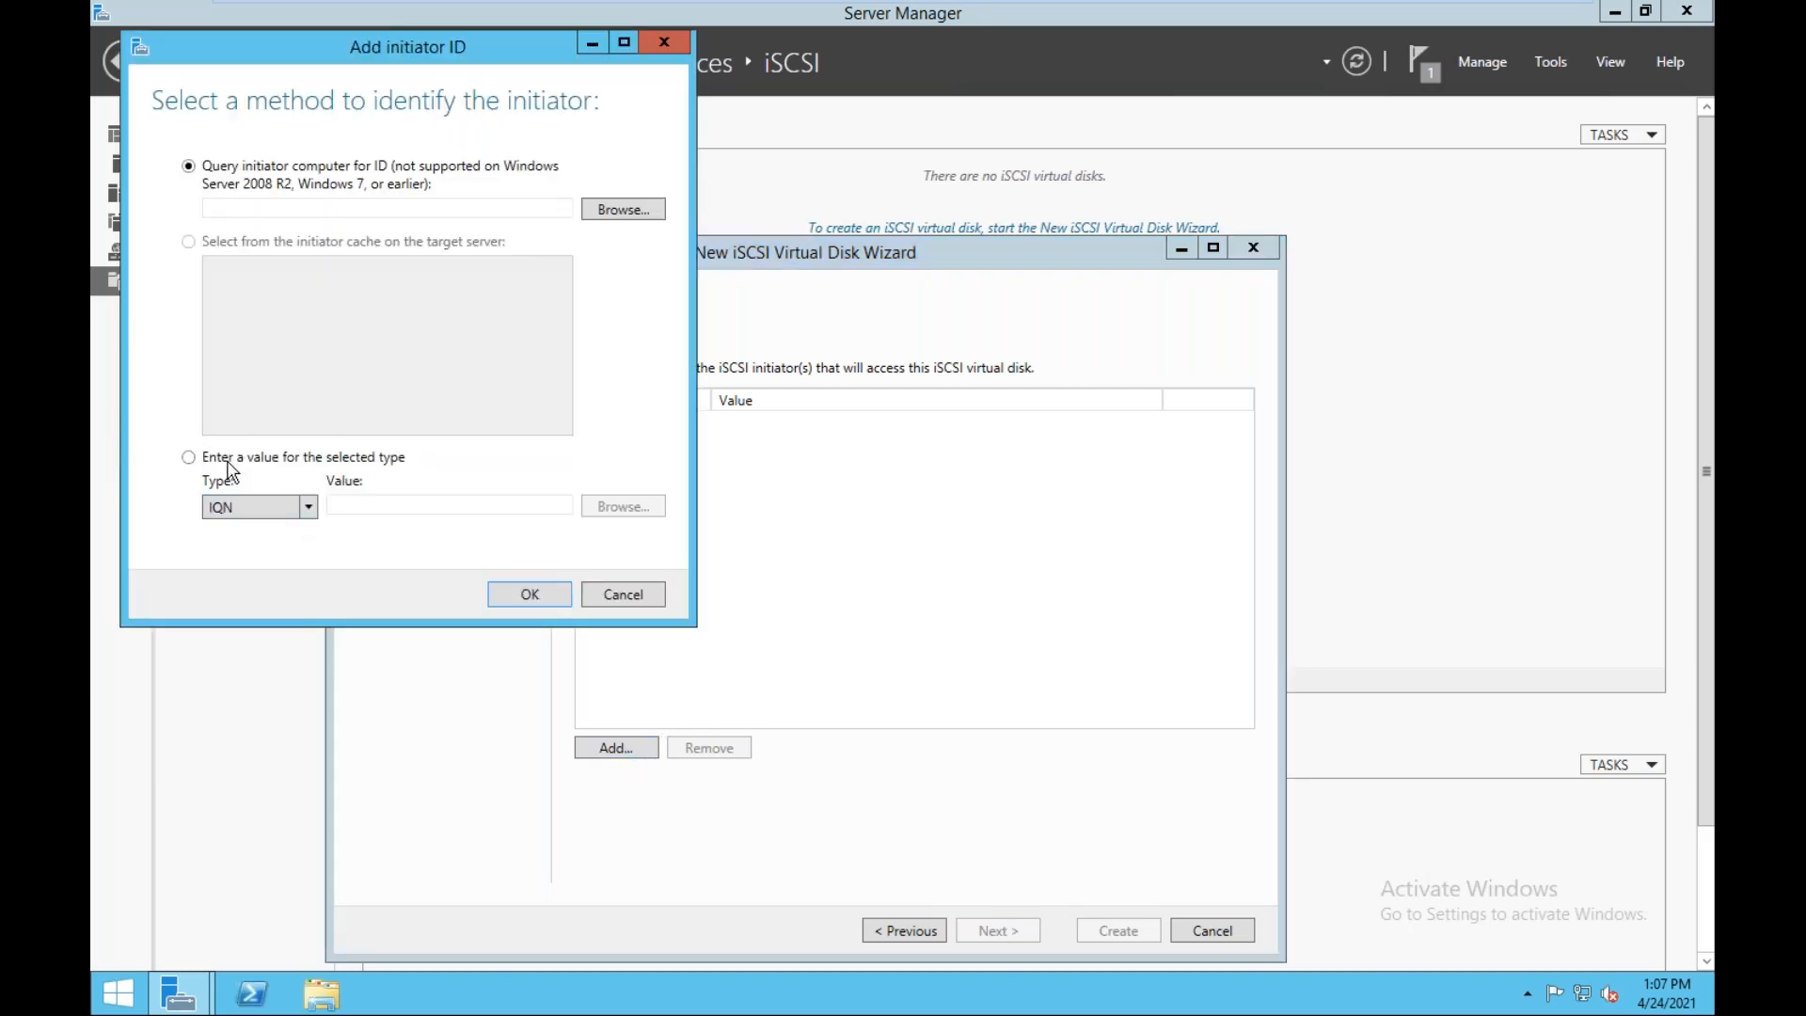
{"action": "left_click", "coordinate": [297, 508]}
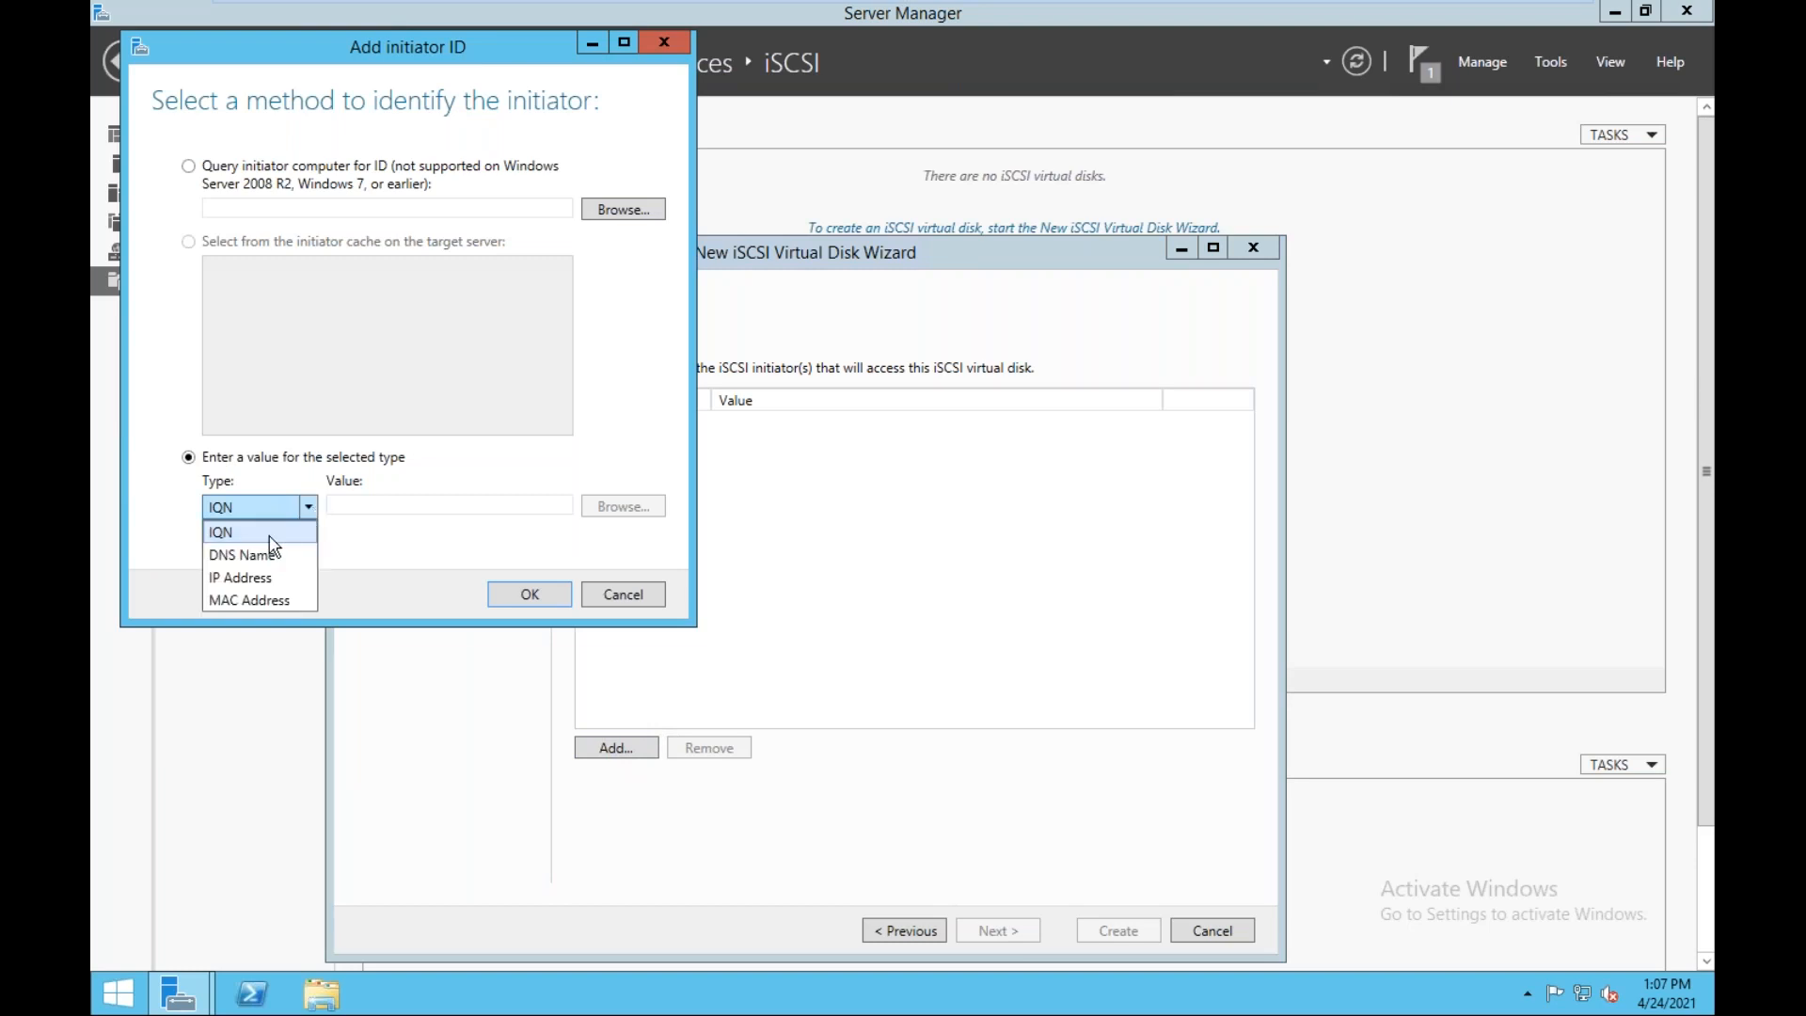
{"action": "left_click", "coordinate": [259, 569]}
{"action": "left_click", "coordinate": [398, 511]}
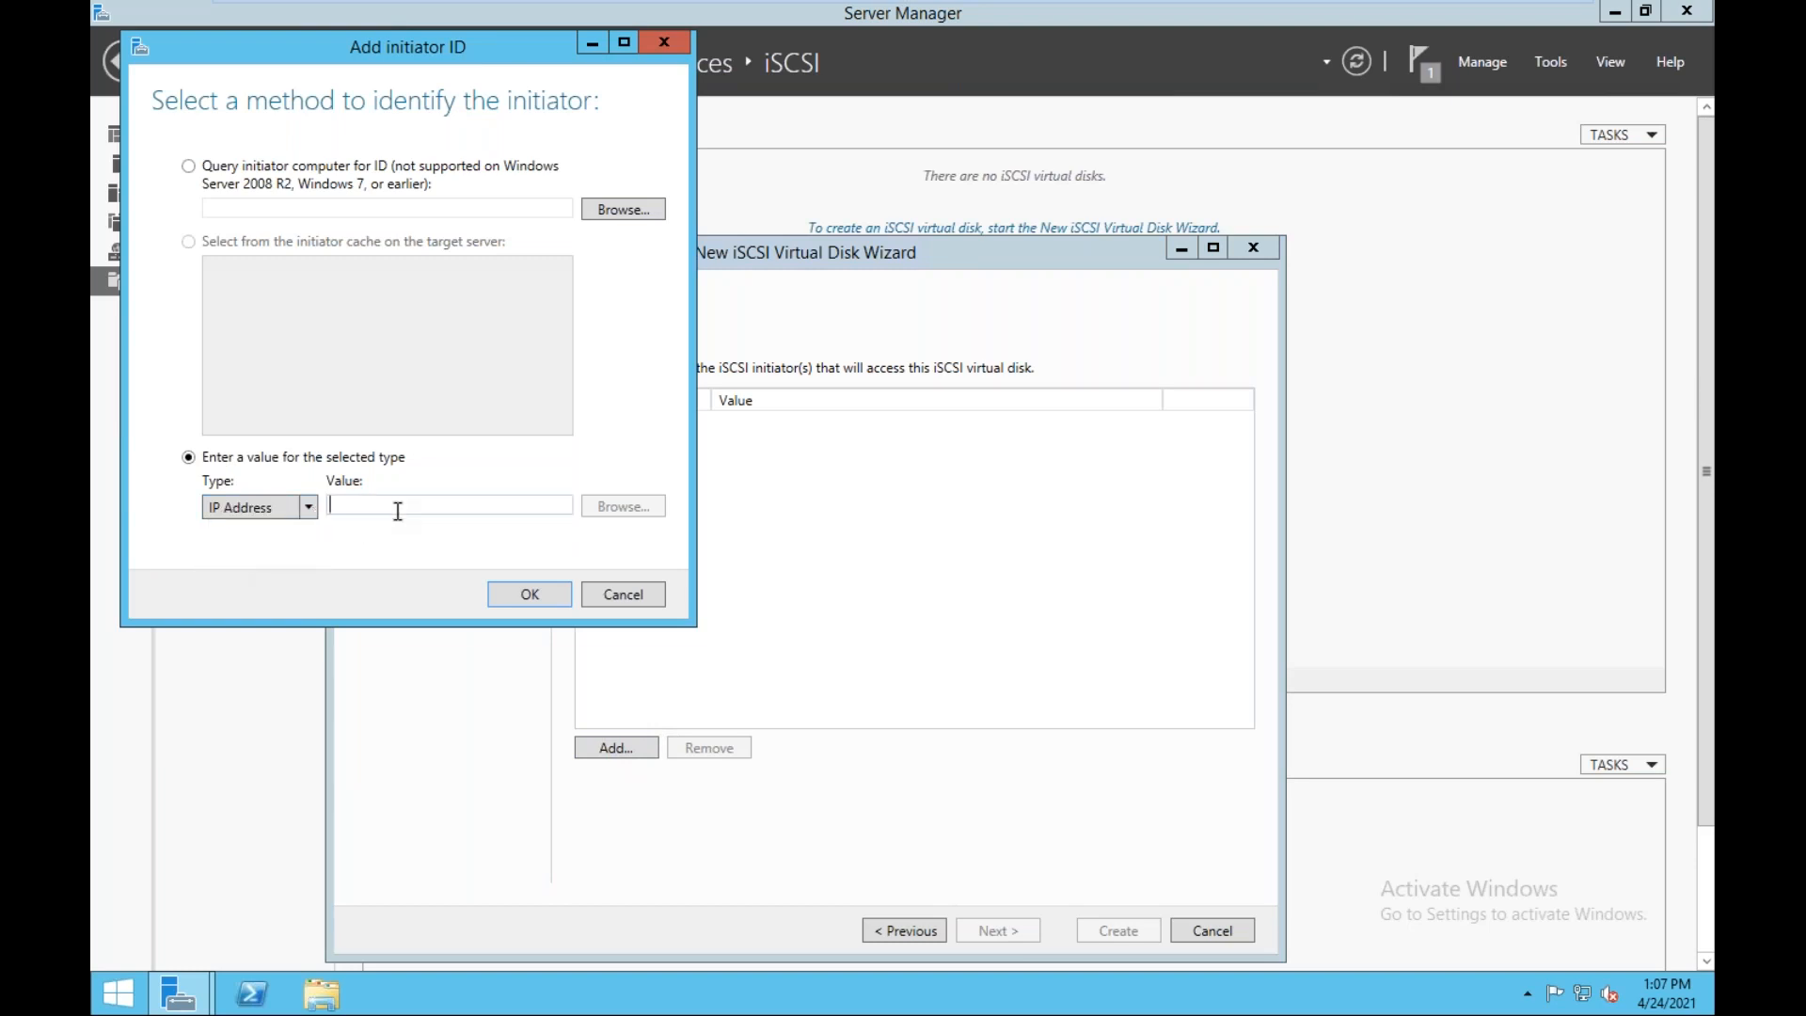
{"action": "type", "text": "192.168."}
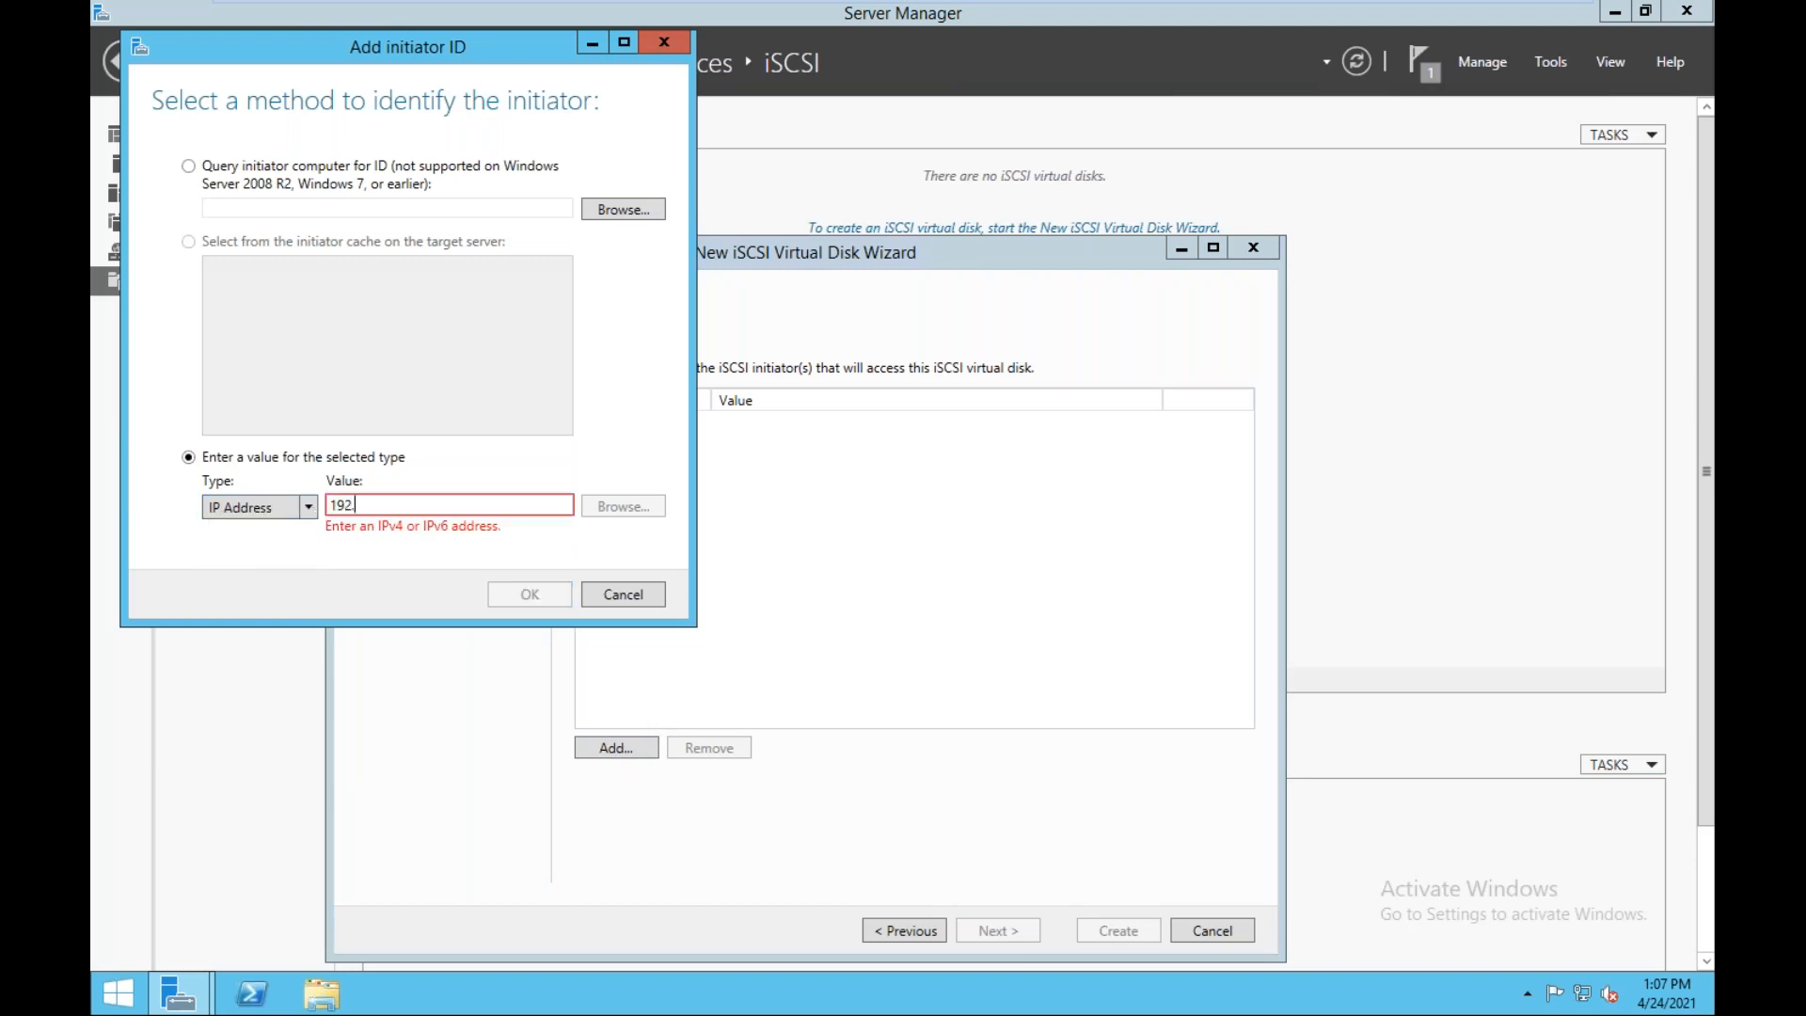
{"action": "type", "text": "0.112"}
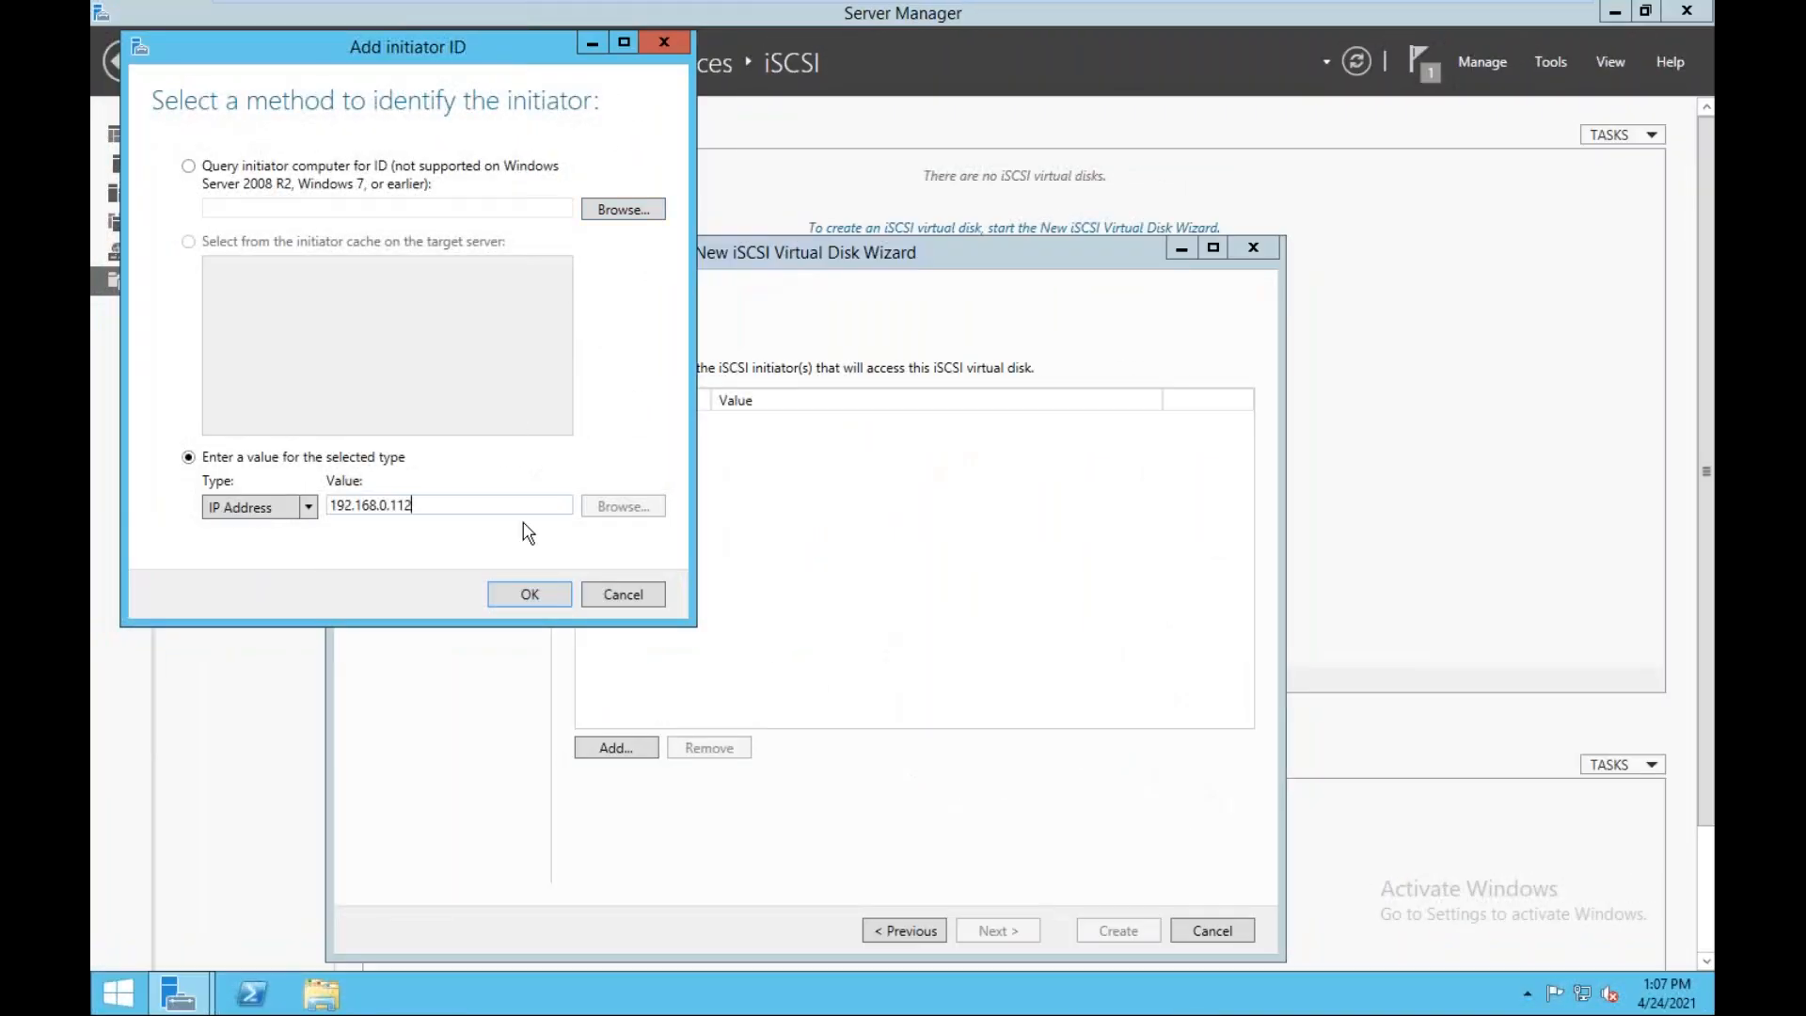
{"action": "left_click", "coordinate": [533, 594]}
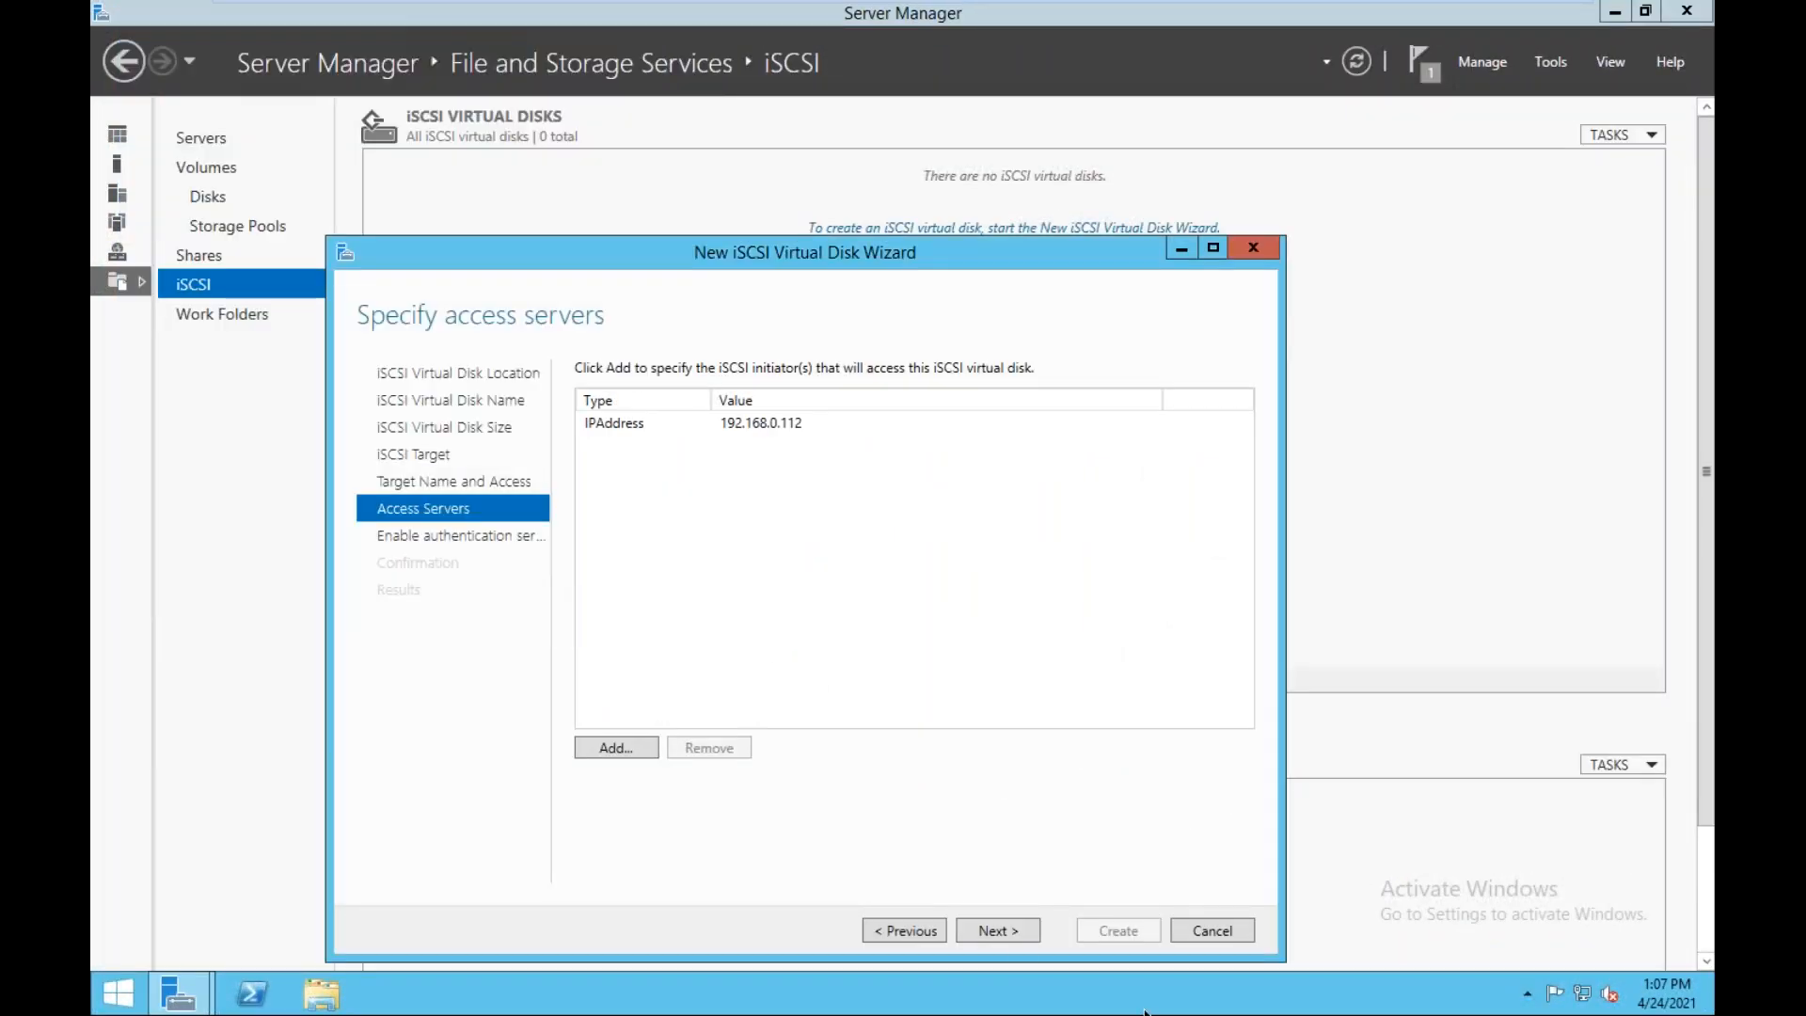
- Leave CHAP and reverse CHAP disabled, create the iSCSI virtual disk and close the wizard
{"action": "left_click", "coordinate": [1009, 935]}
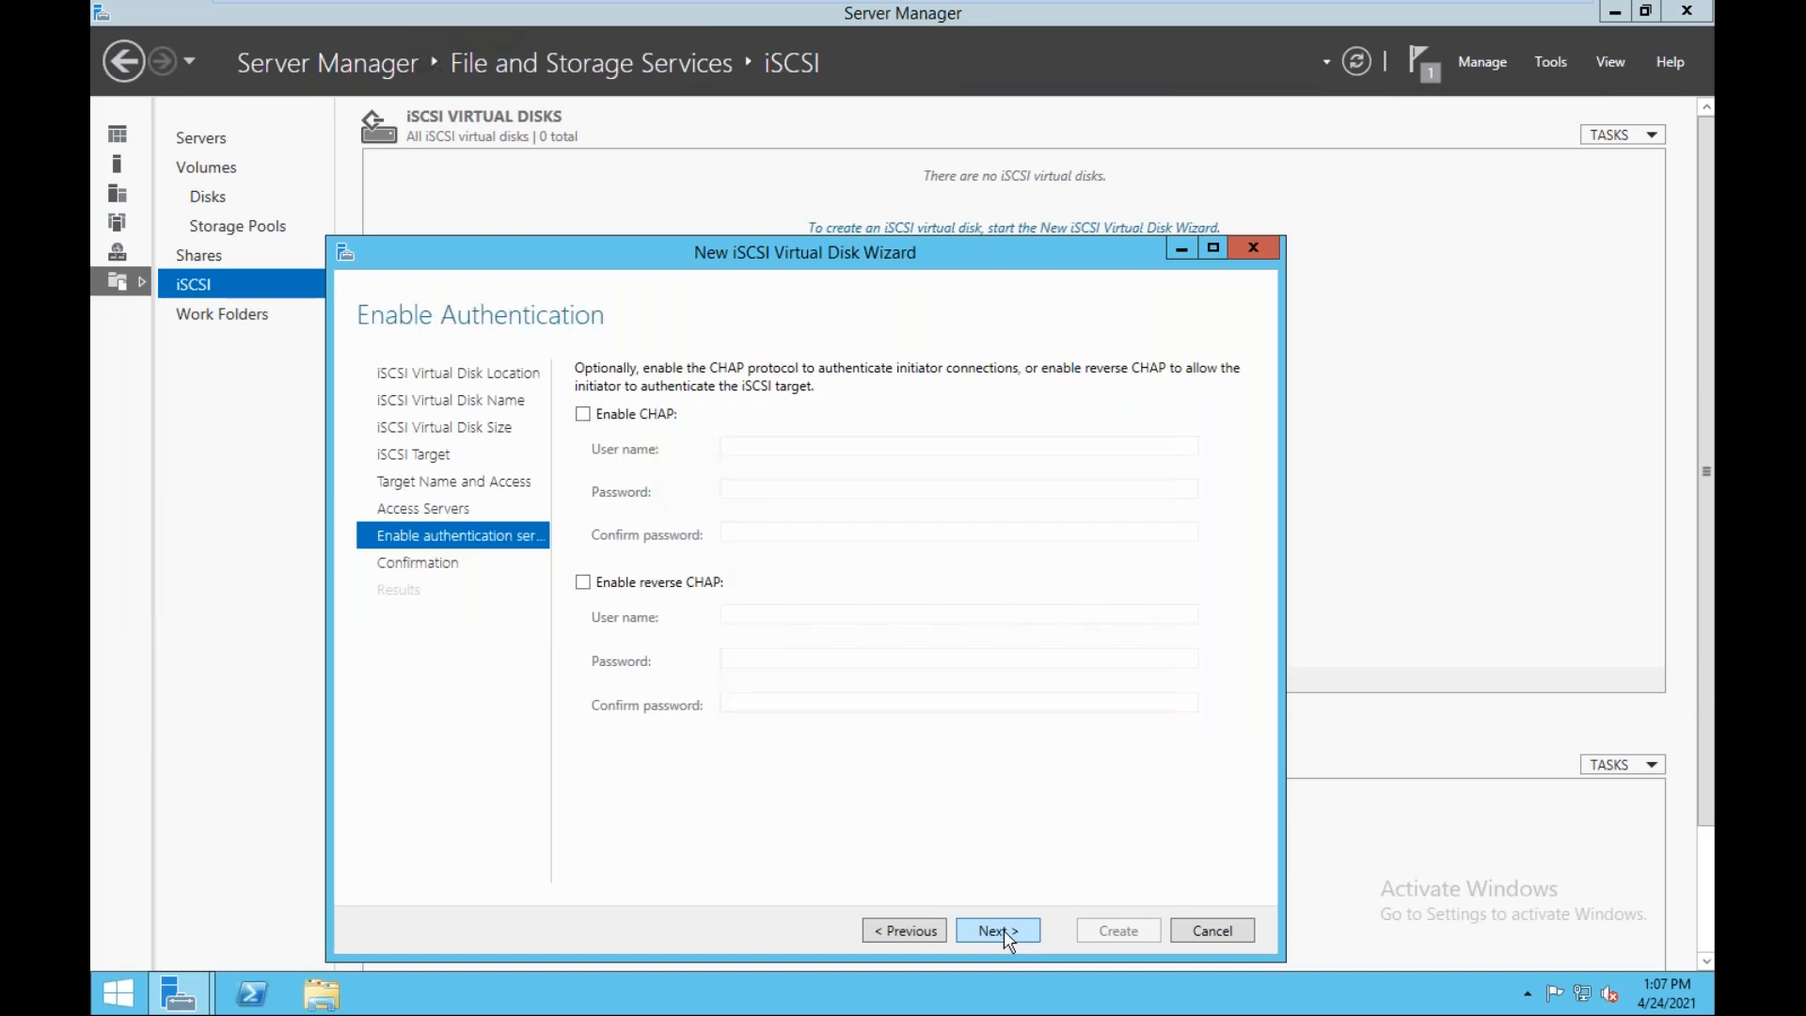
{"action": "left_click", "coordinate": [1010, 935]}
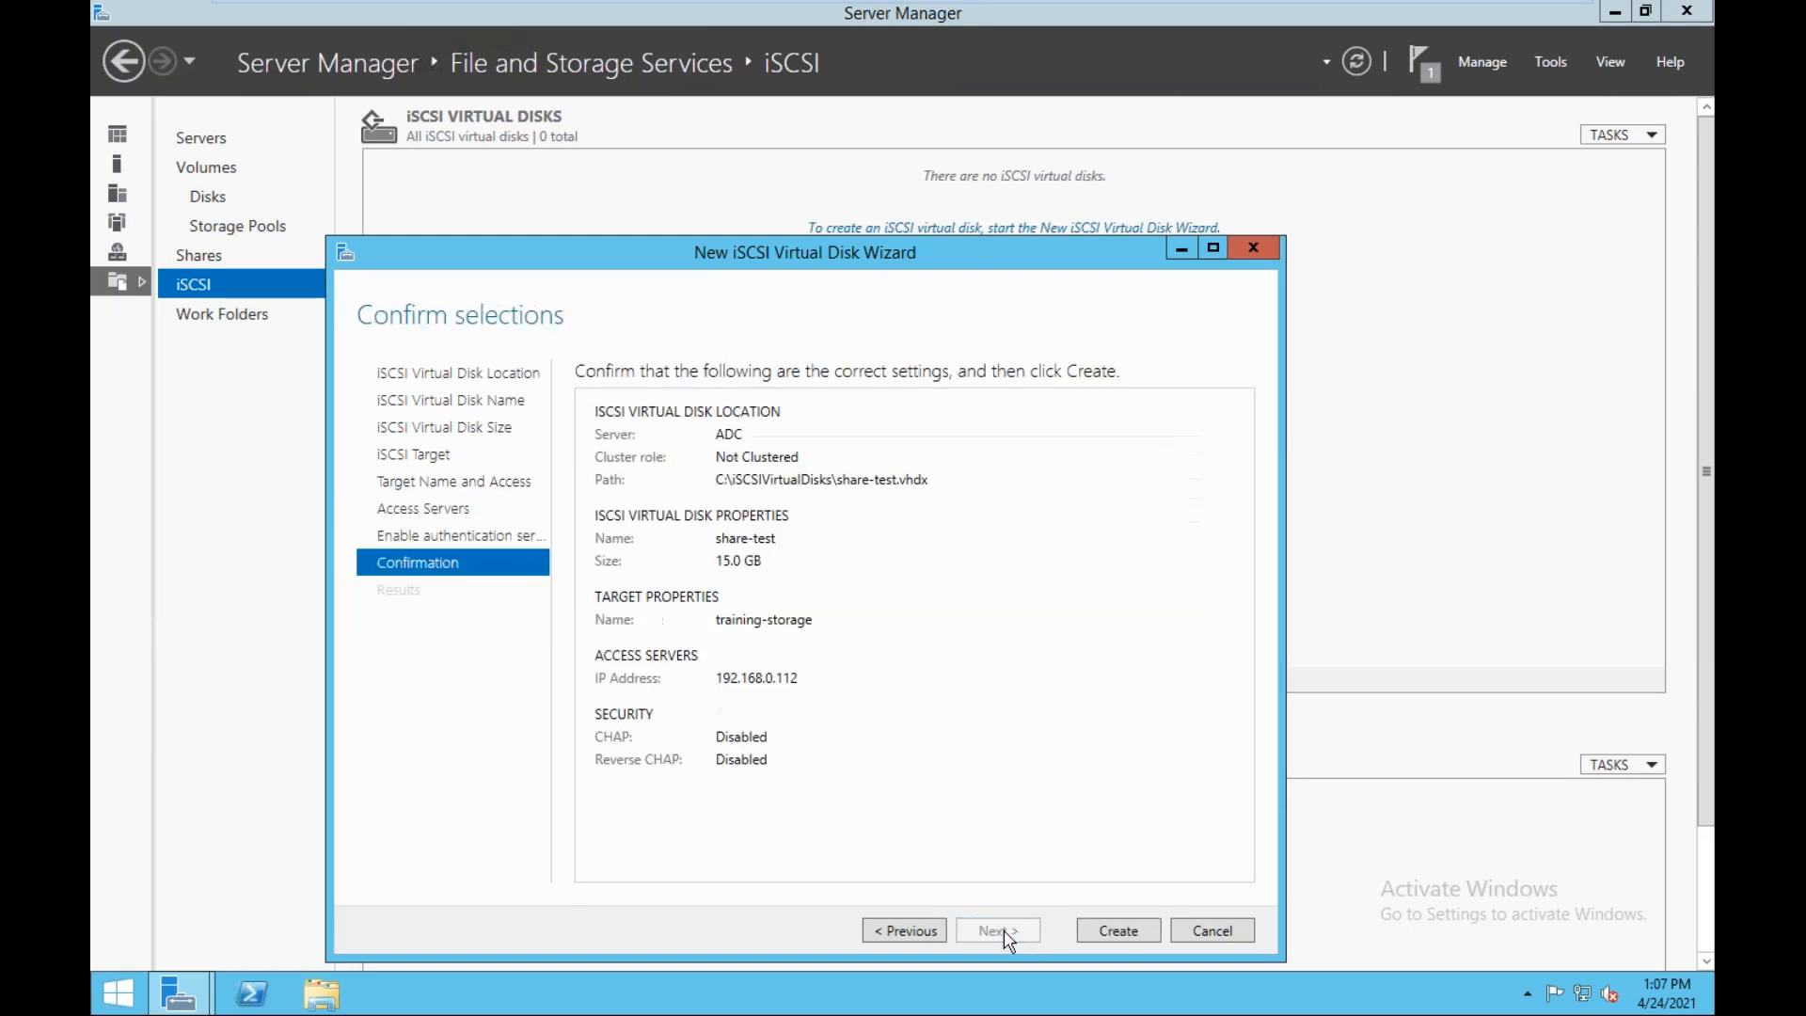
{"action": "left_click", "coordinate": [1112, 929]}
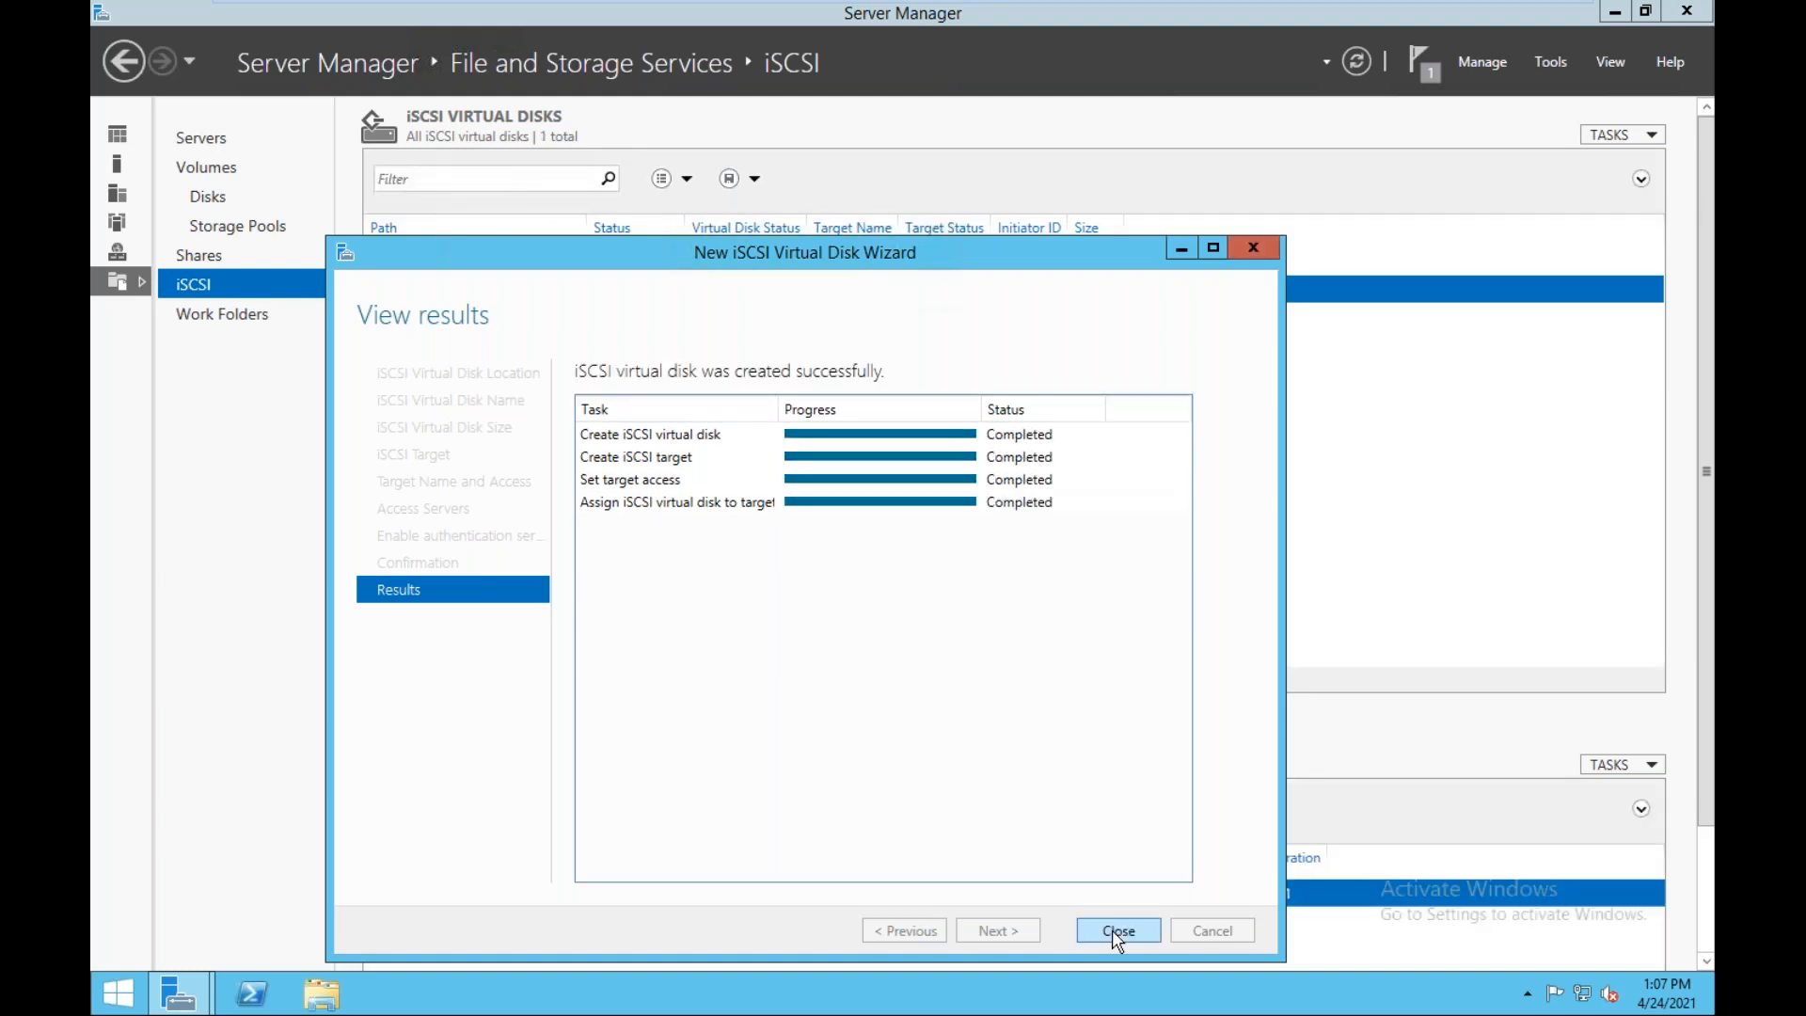
{"action": "left_click", "coordinate": [1116, 930]}
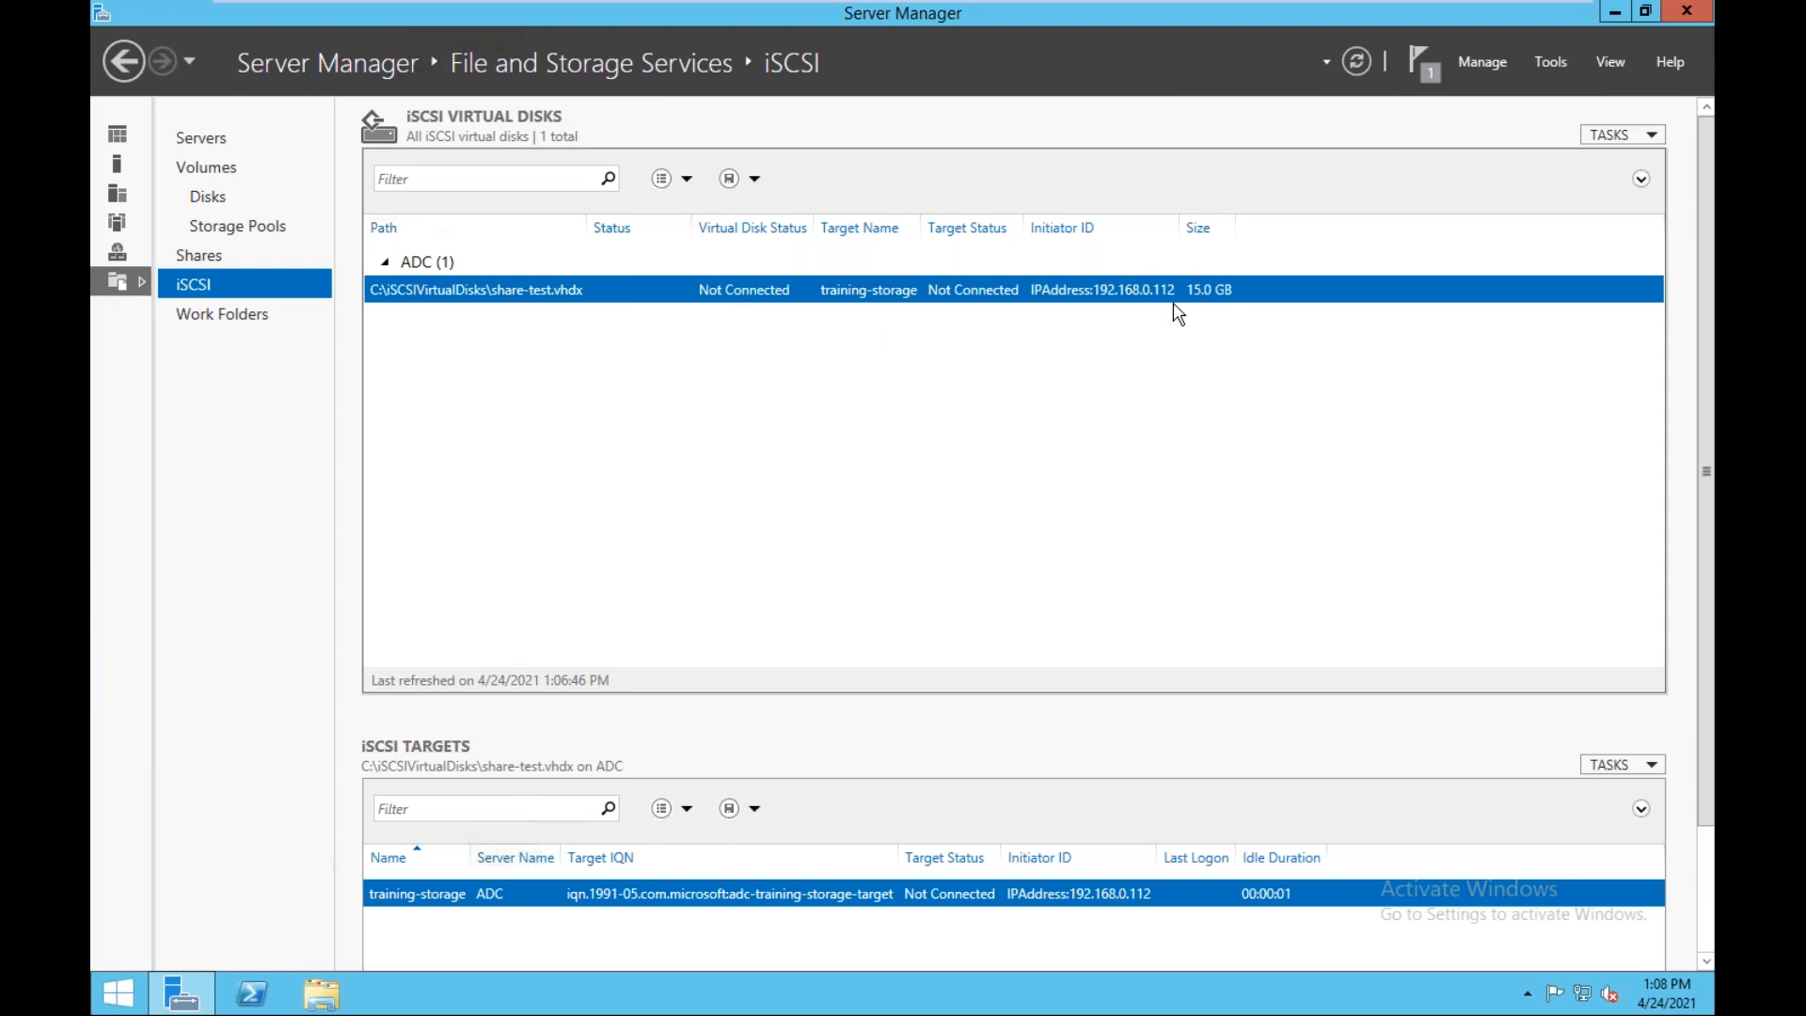
- Switch to the ESXi web client and enable software iSCSI for the host's storage adapters
{"action": "key", "text": "ctrl+Left"}
{"action": "key", "text": "ctrl+Left"}
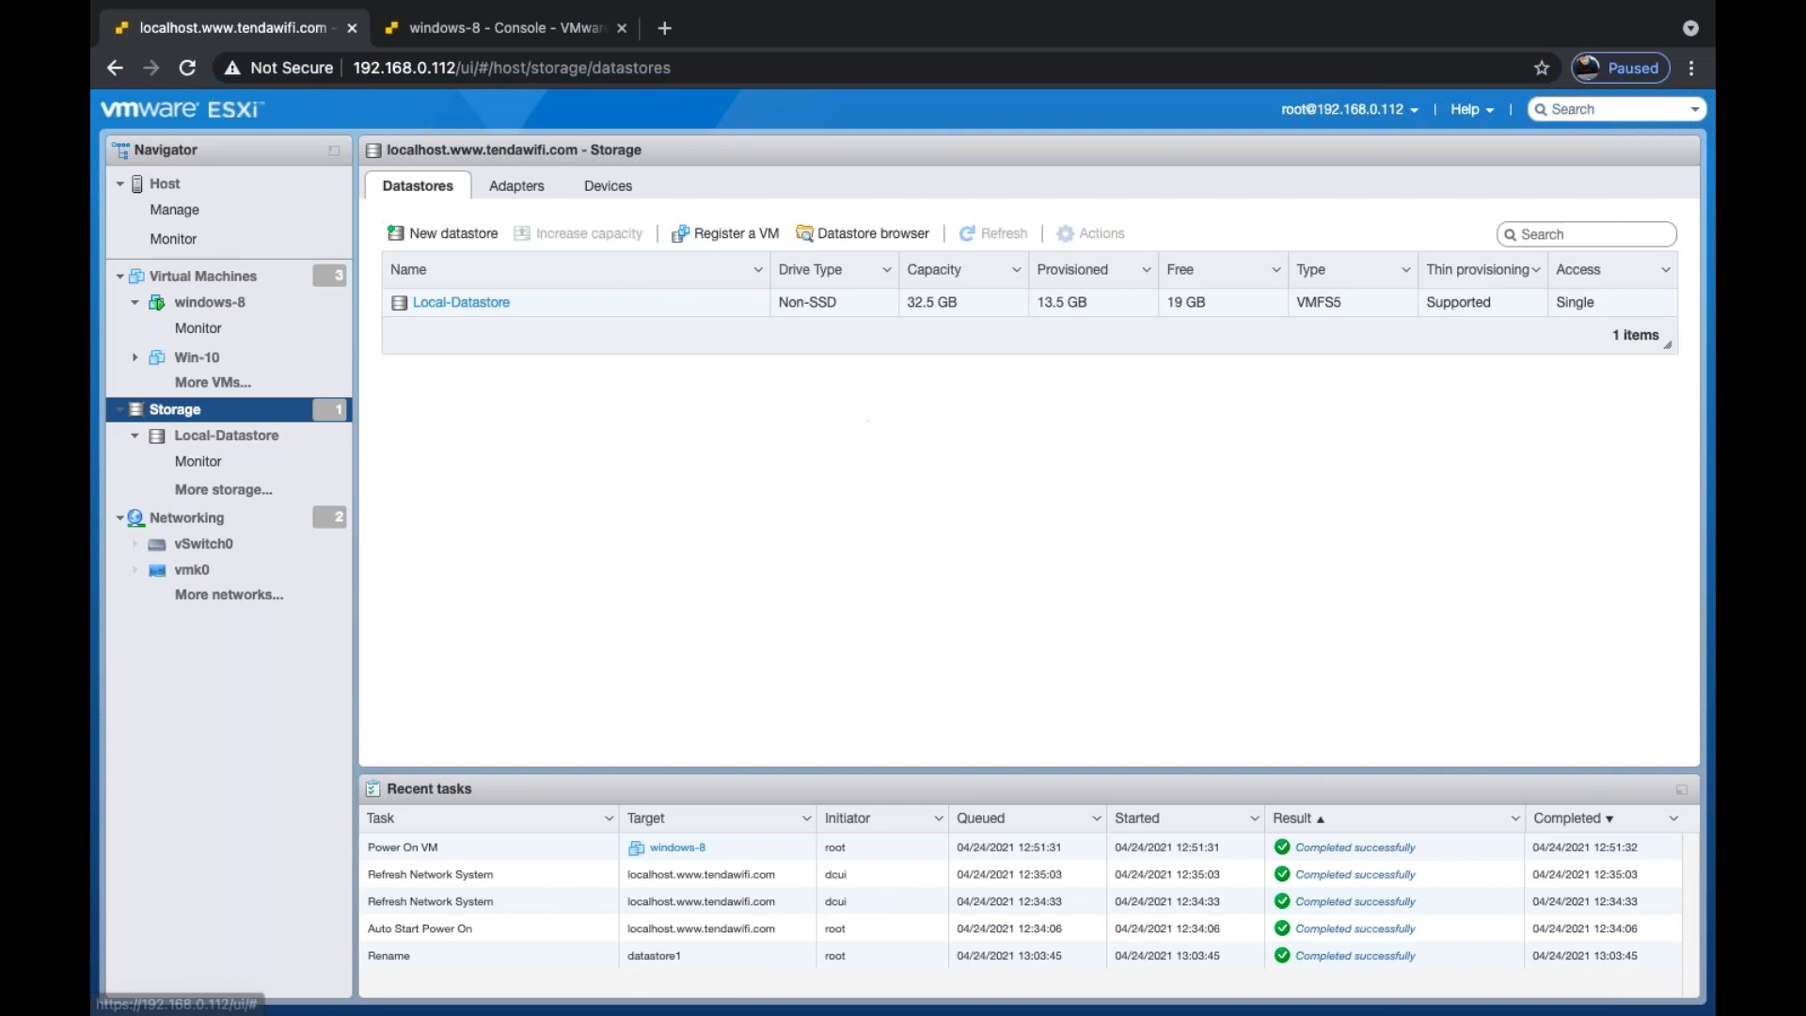
{"action": "left_click", "coordinate": [520, 187]}
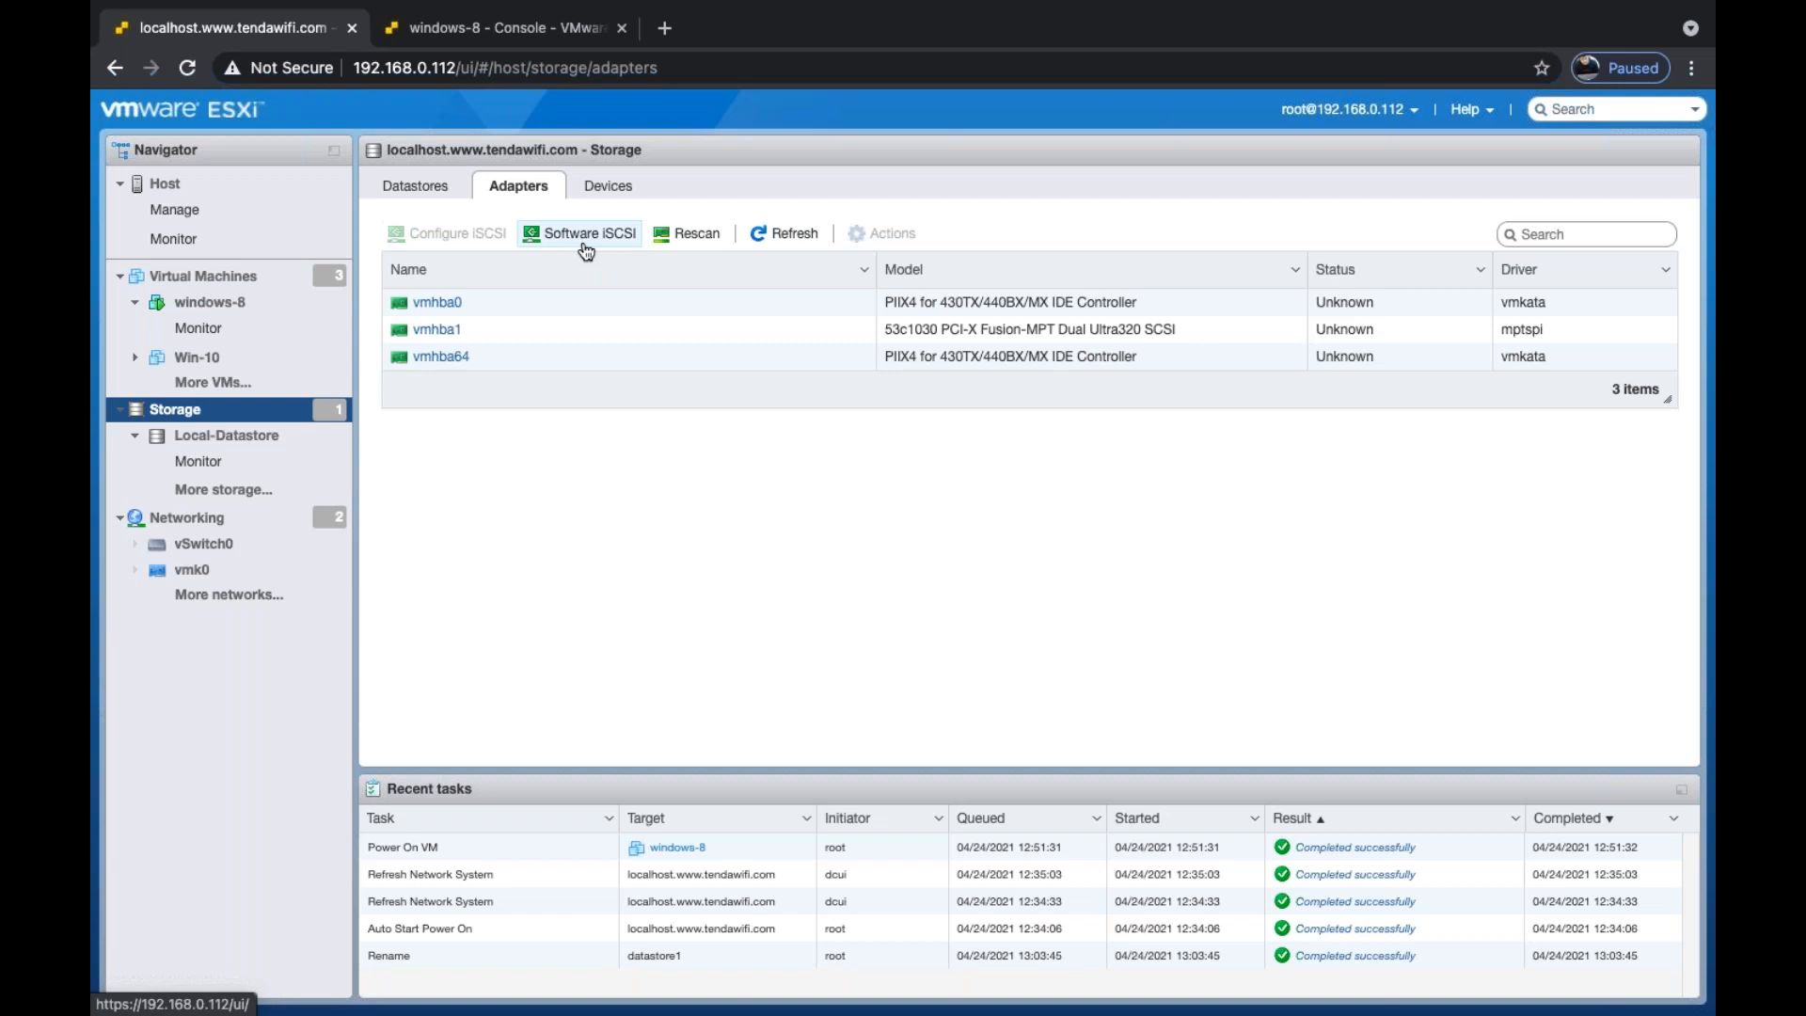
{"action": "left_click", "coordinate": [592, 239]}
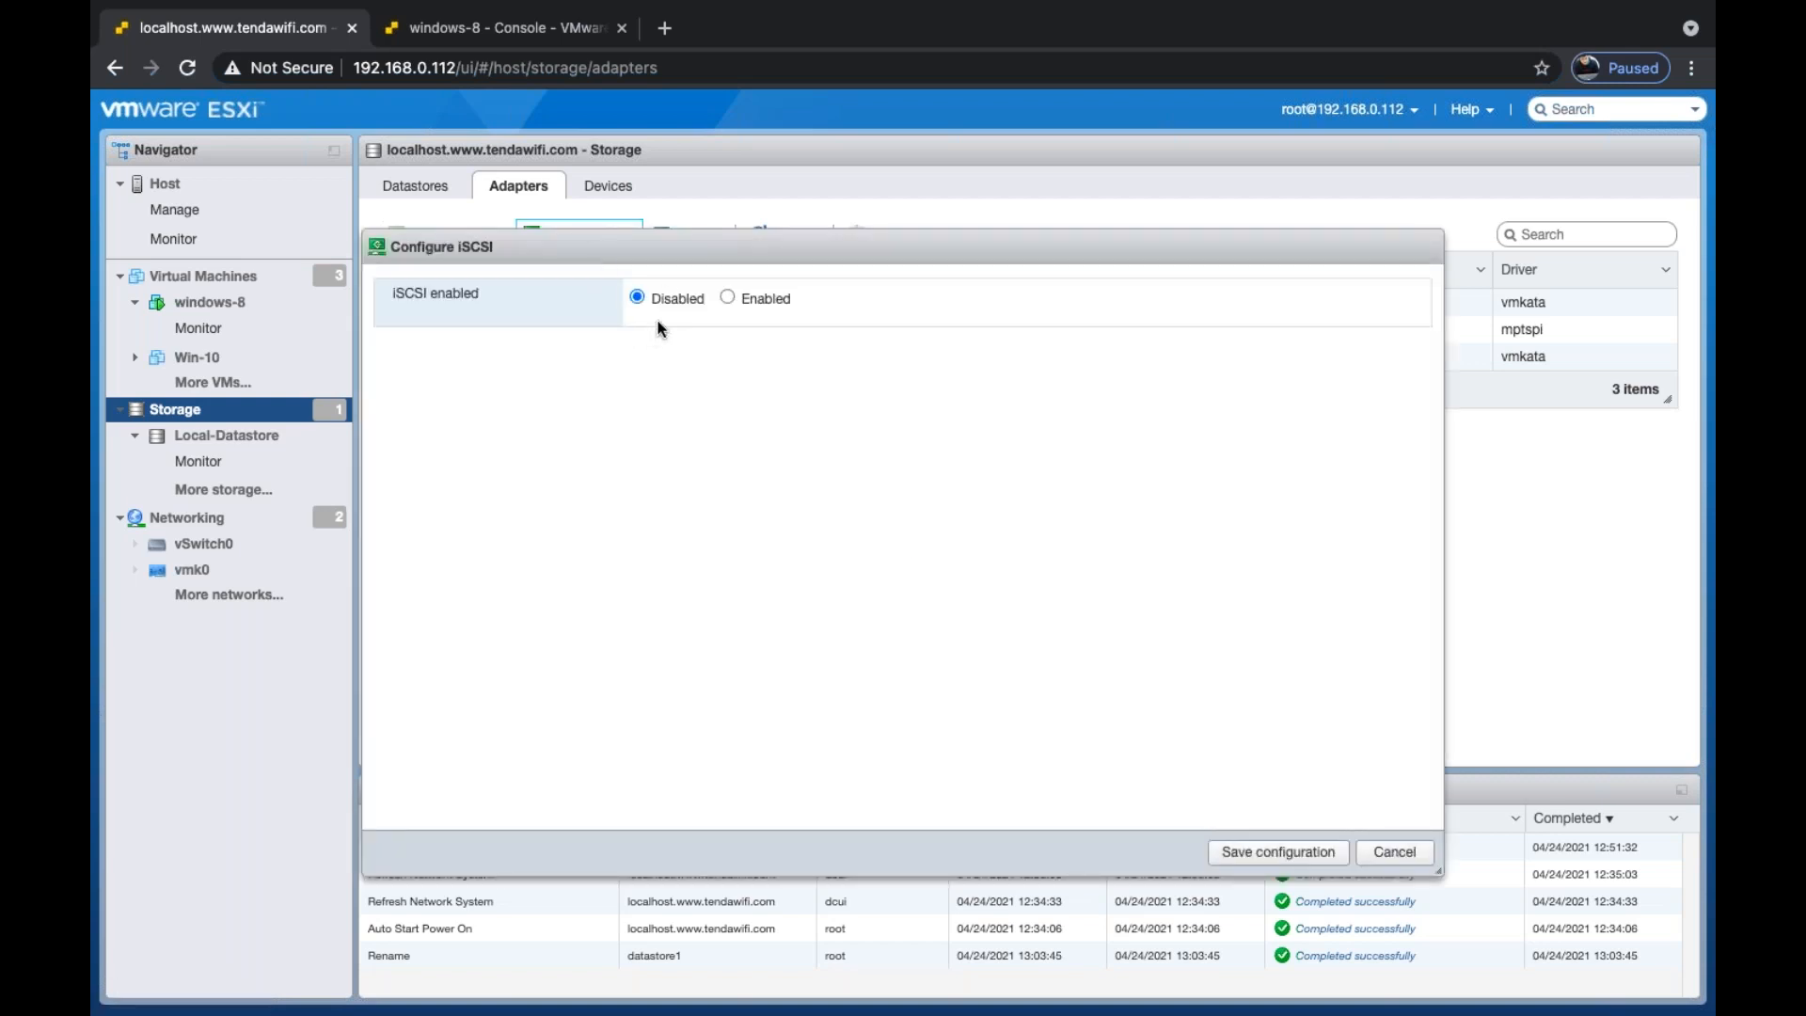
{"action": "left_click", "coordinate": [740, 298]}
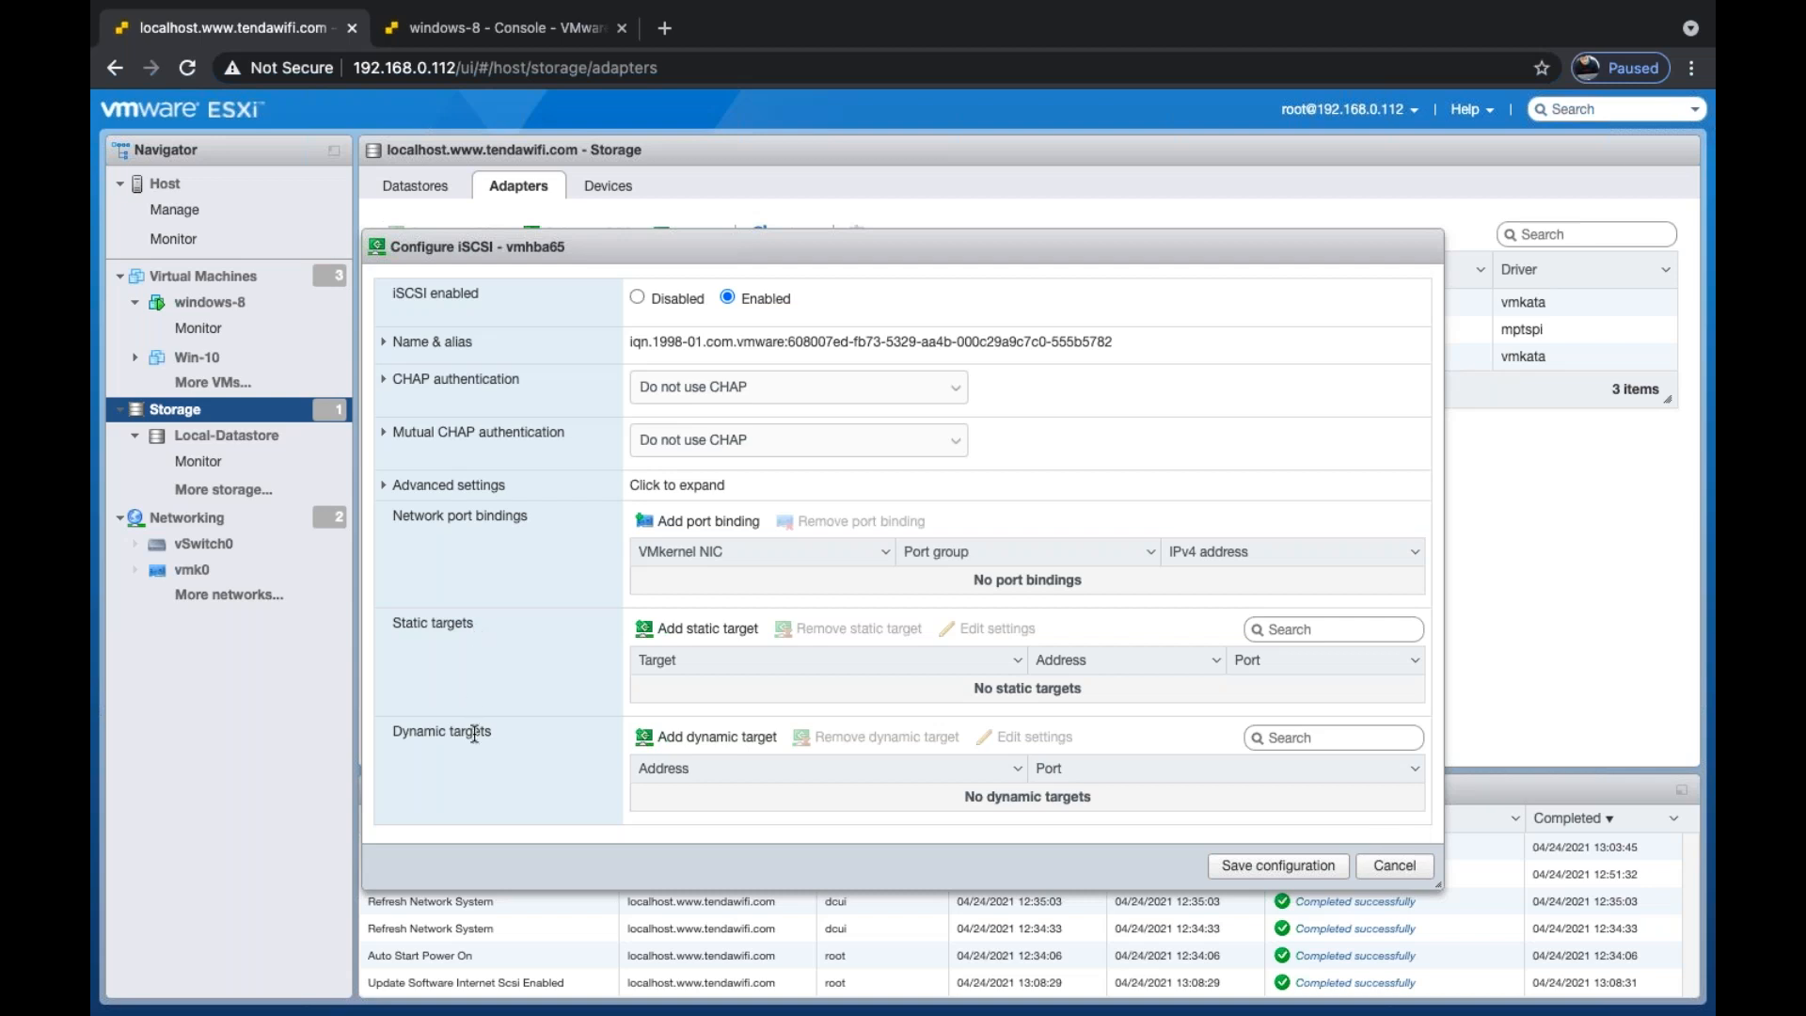
- Add a dynamic iSCSI target with the address 192.168.0.210, keeping port 3260
{"action": "left_click", "coordinate": [691, 743]}
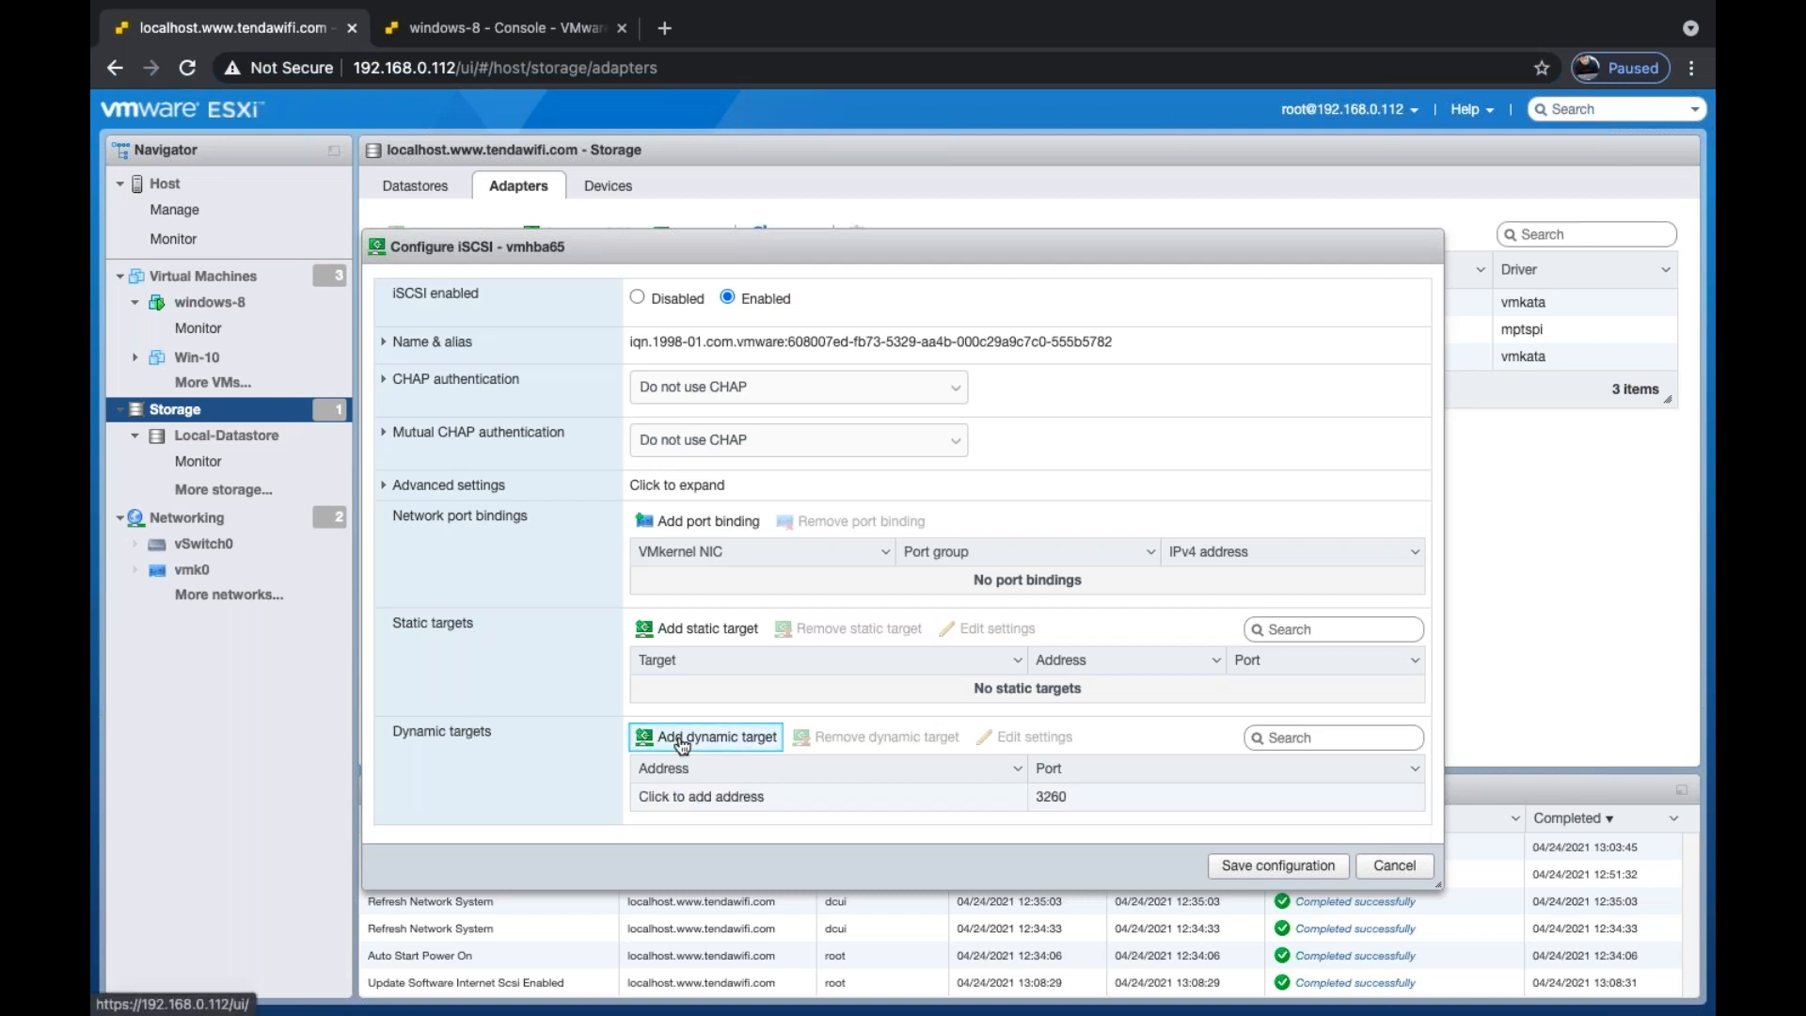
{"action": "left_click", "coordinate": [737, 797]}
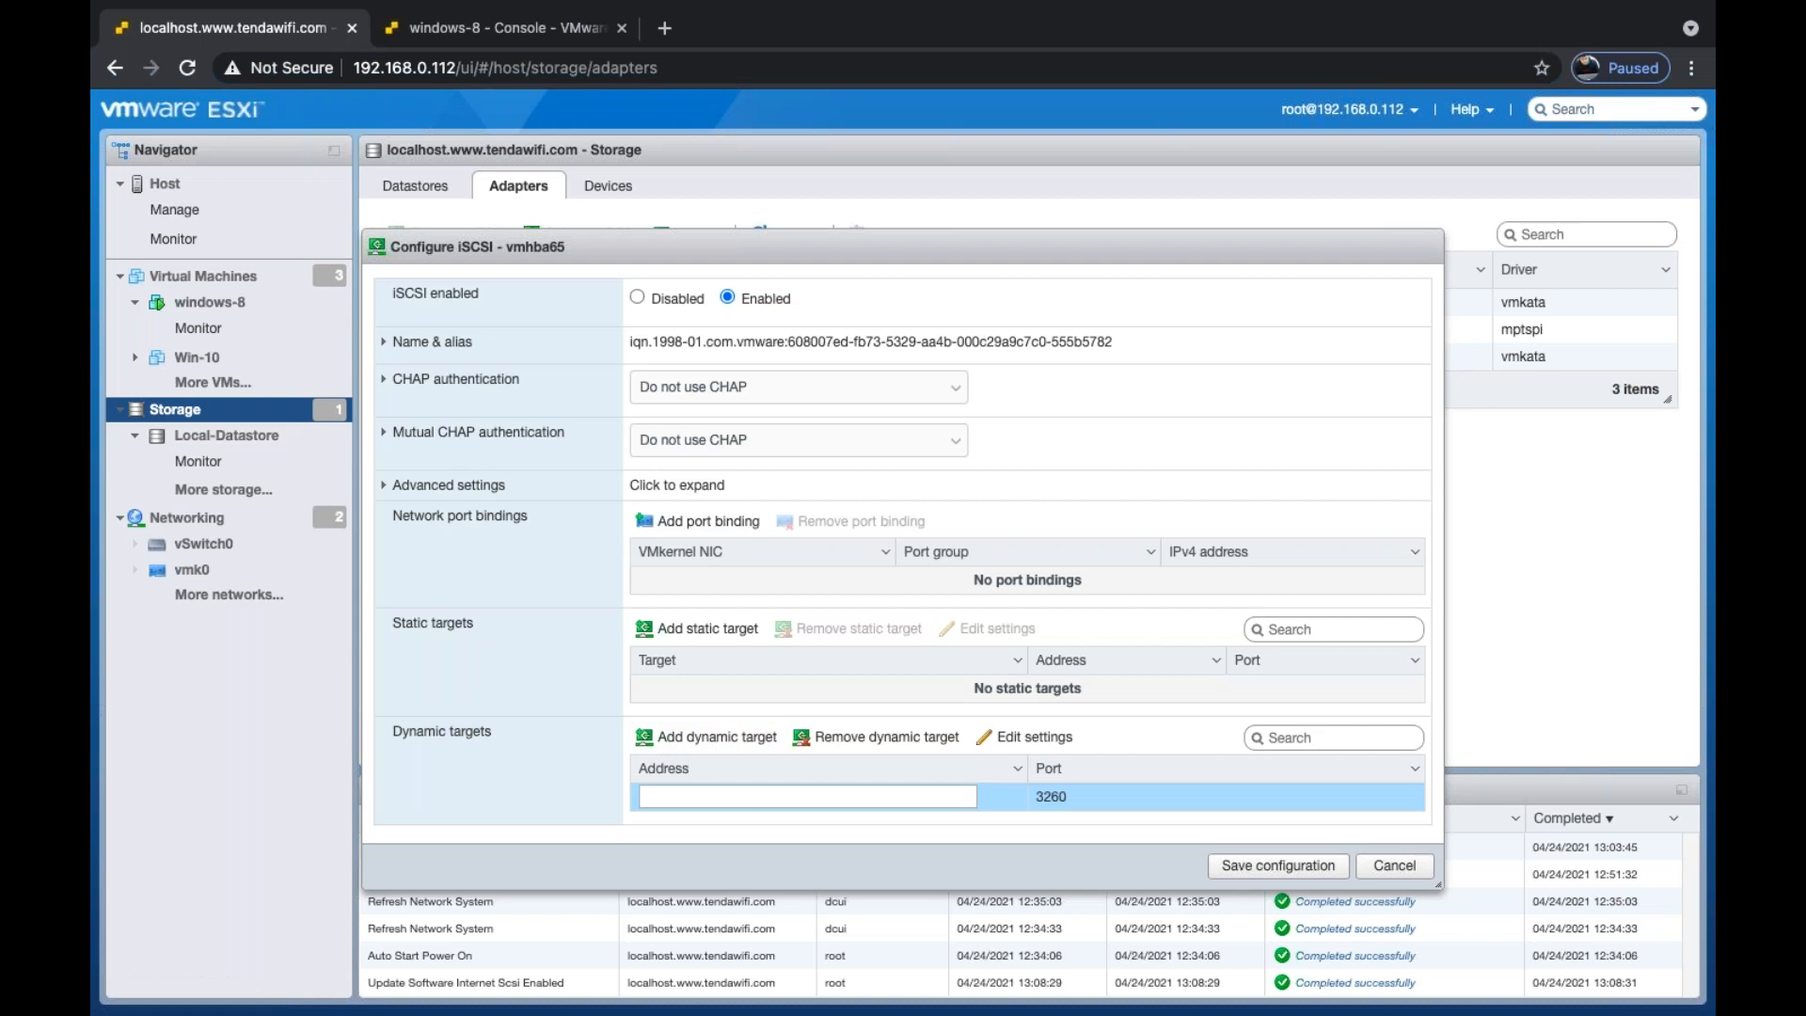
{"action": "type", "text": "192.168.0."}
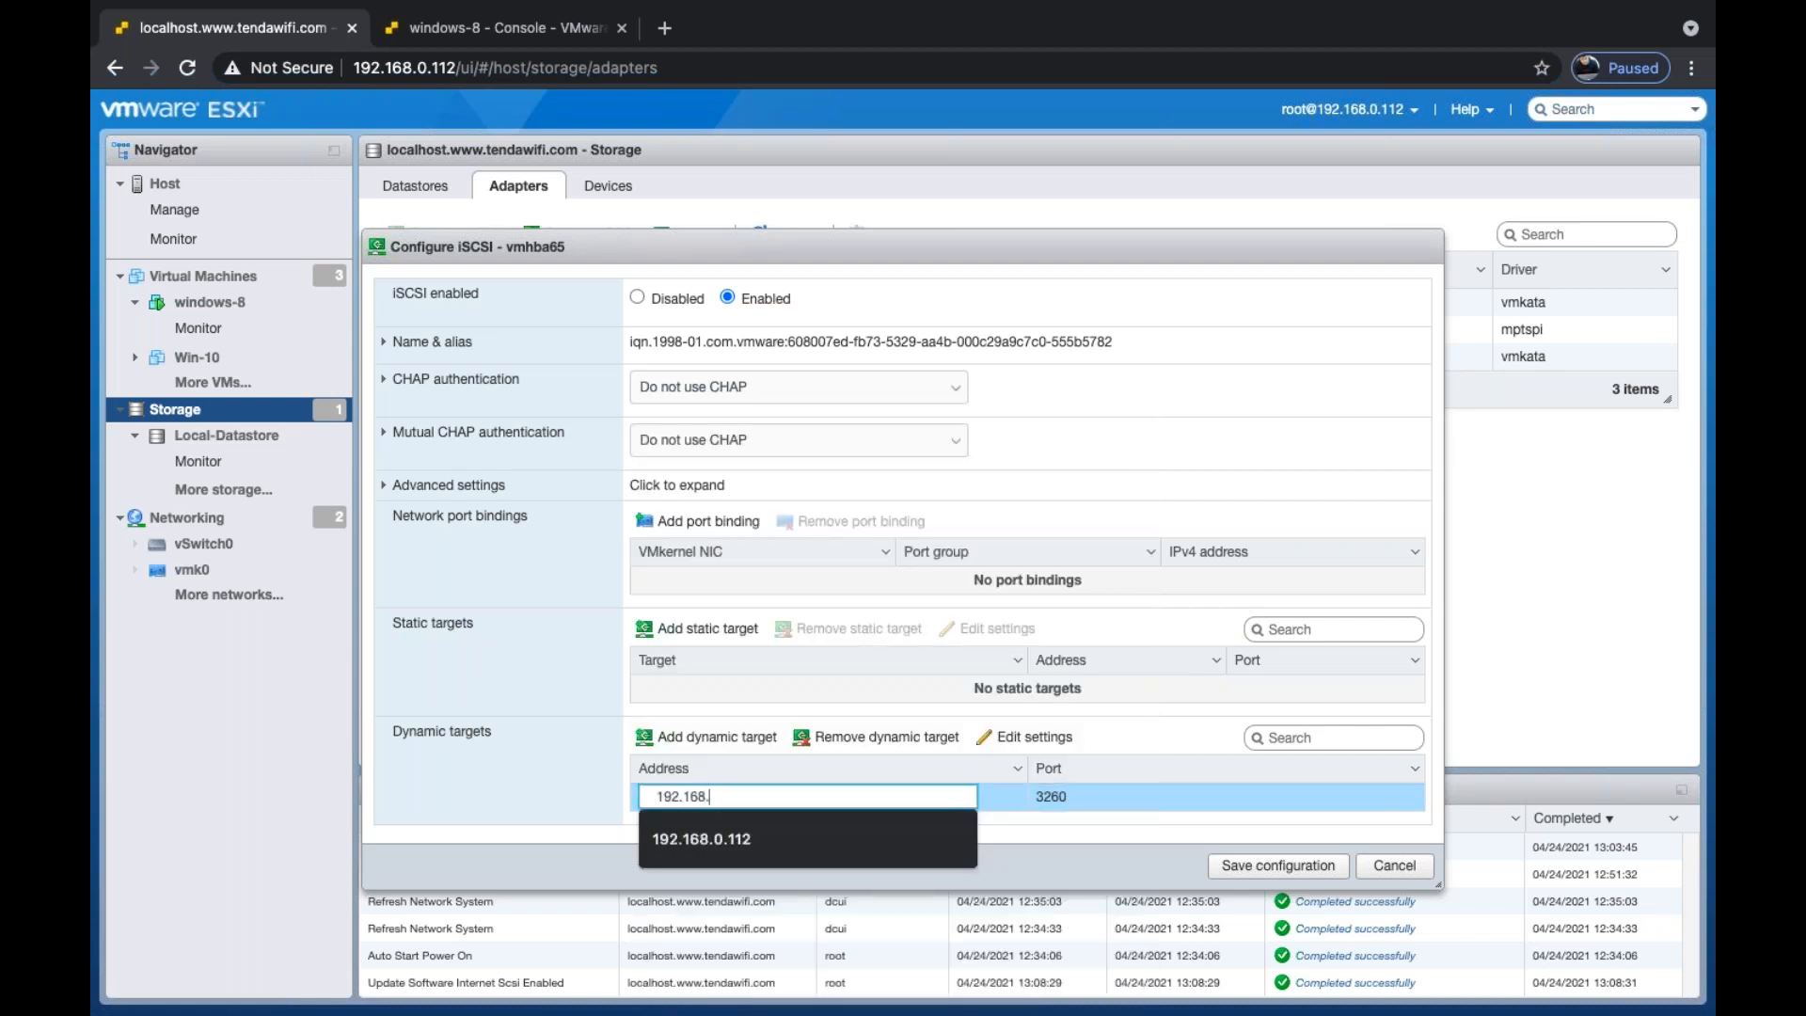
{"action": "type", "text": "210"}
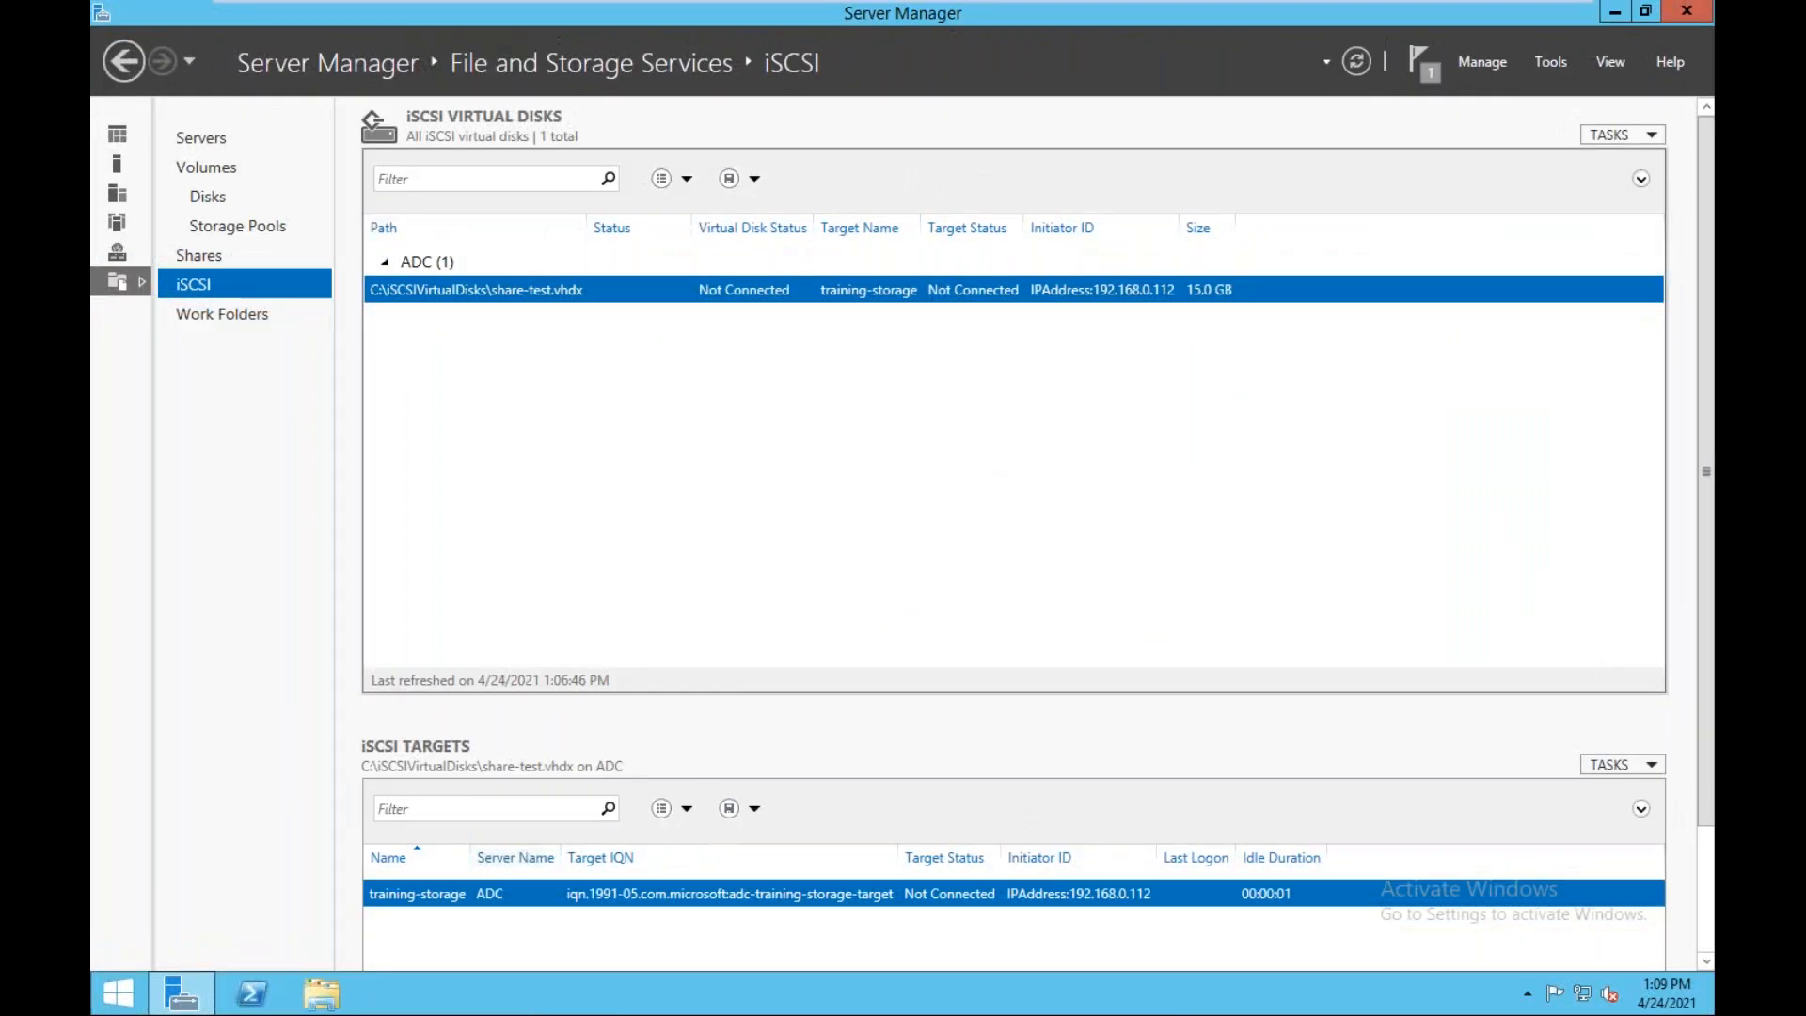
- Check the Windows storage server's IP address by running ipconfig in a command prompt, and close the prompt
{"action": "key", "text": "super+r"}
{"action": "key", "text": "Return"}
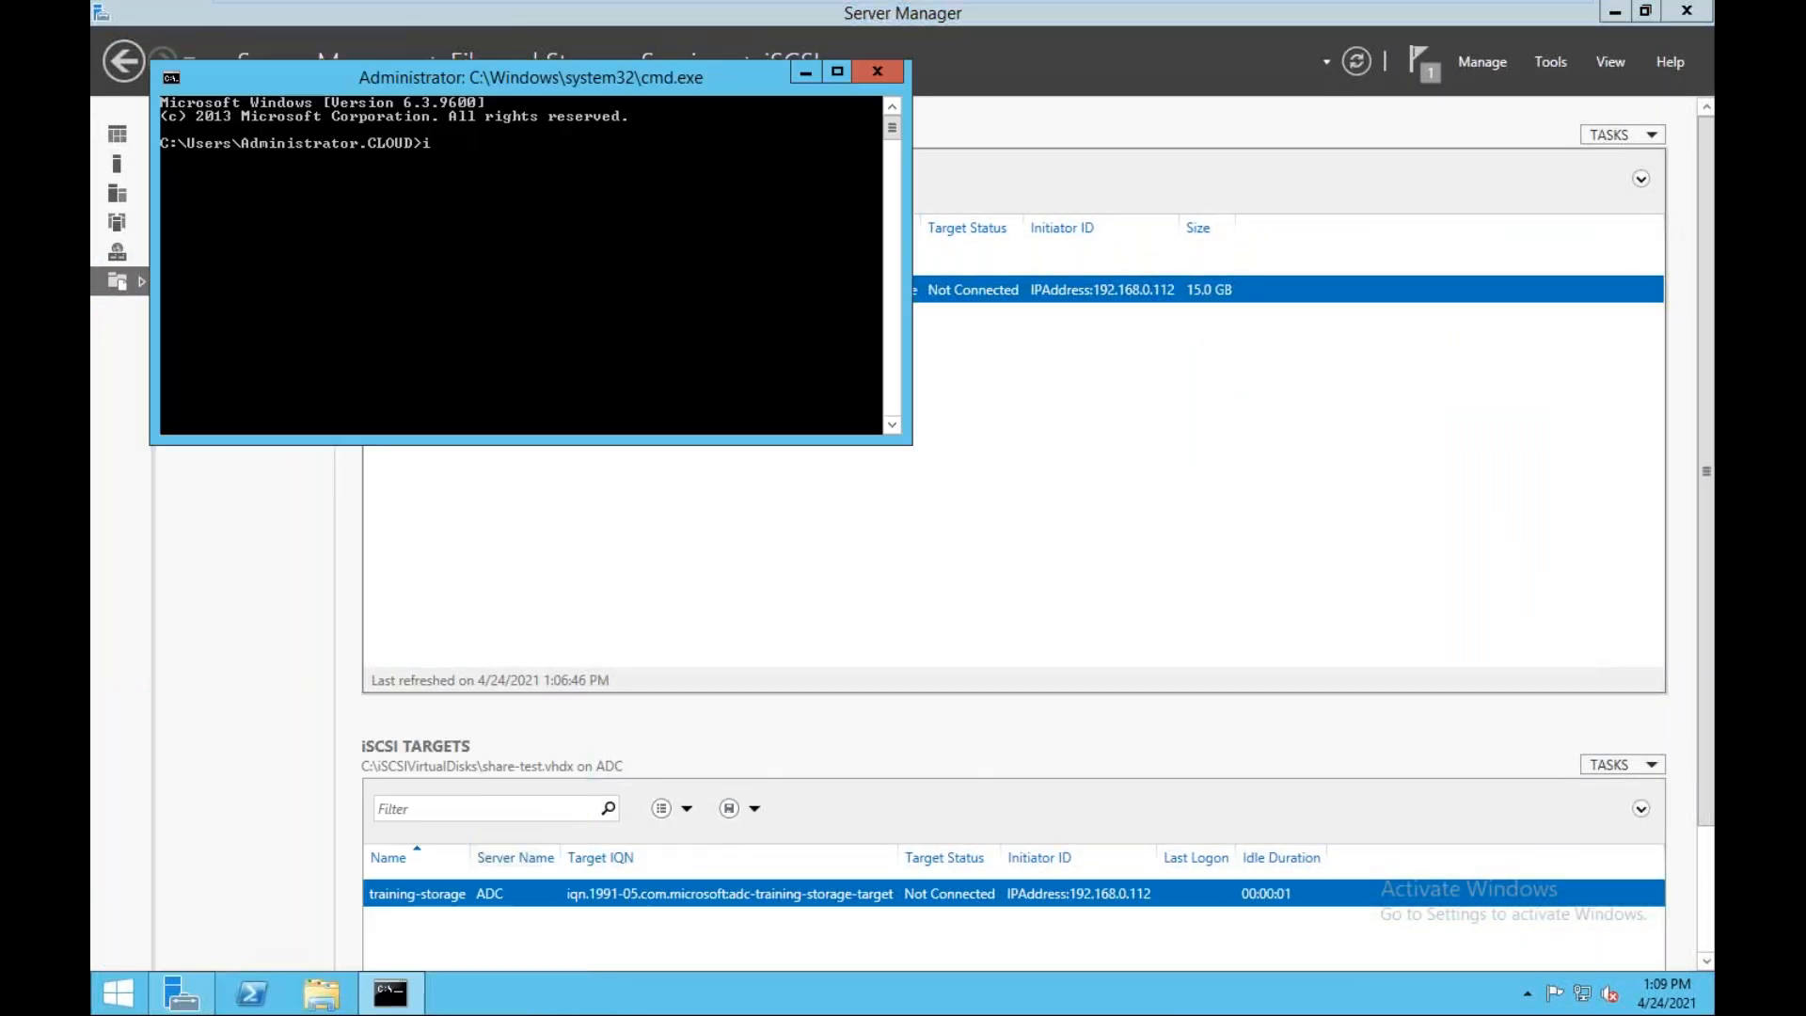
{"action": "type", "text": "ipconfig"}
{"action": "key", "text": "Return"}
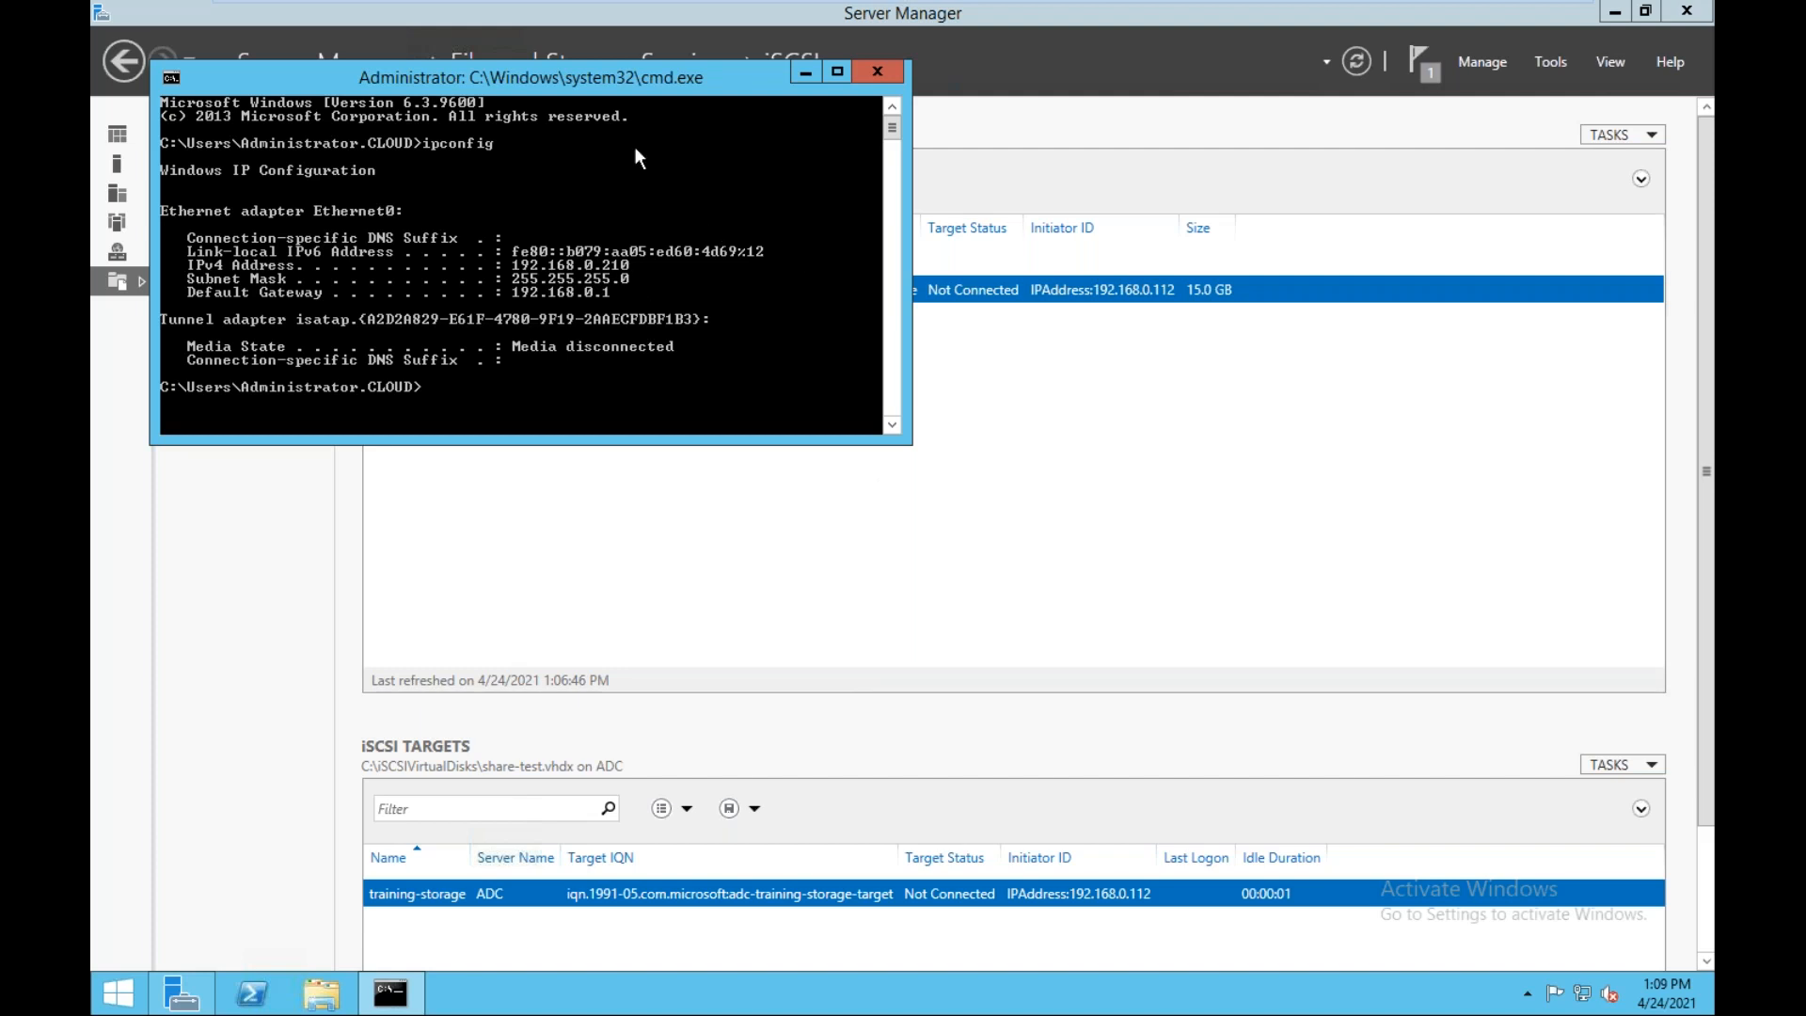
{"action": "left_click_drag", "start_coordinate": [629, 89], "coordinate": [740, 377]}
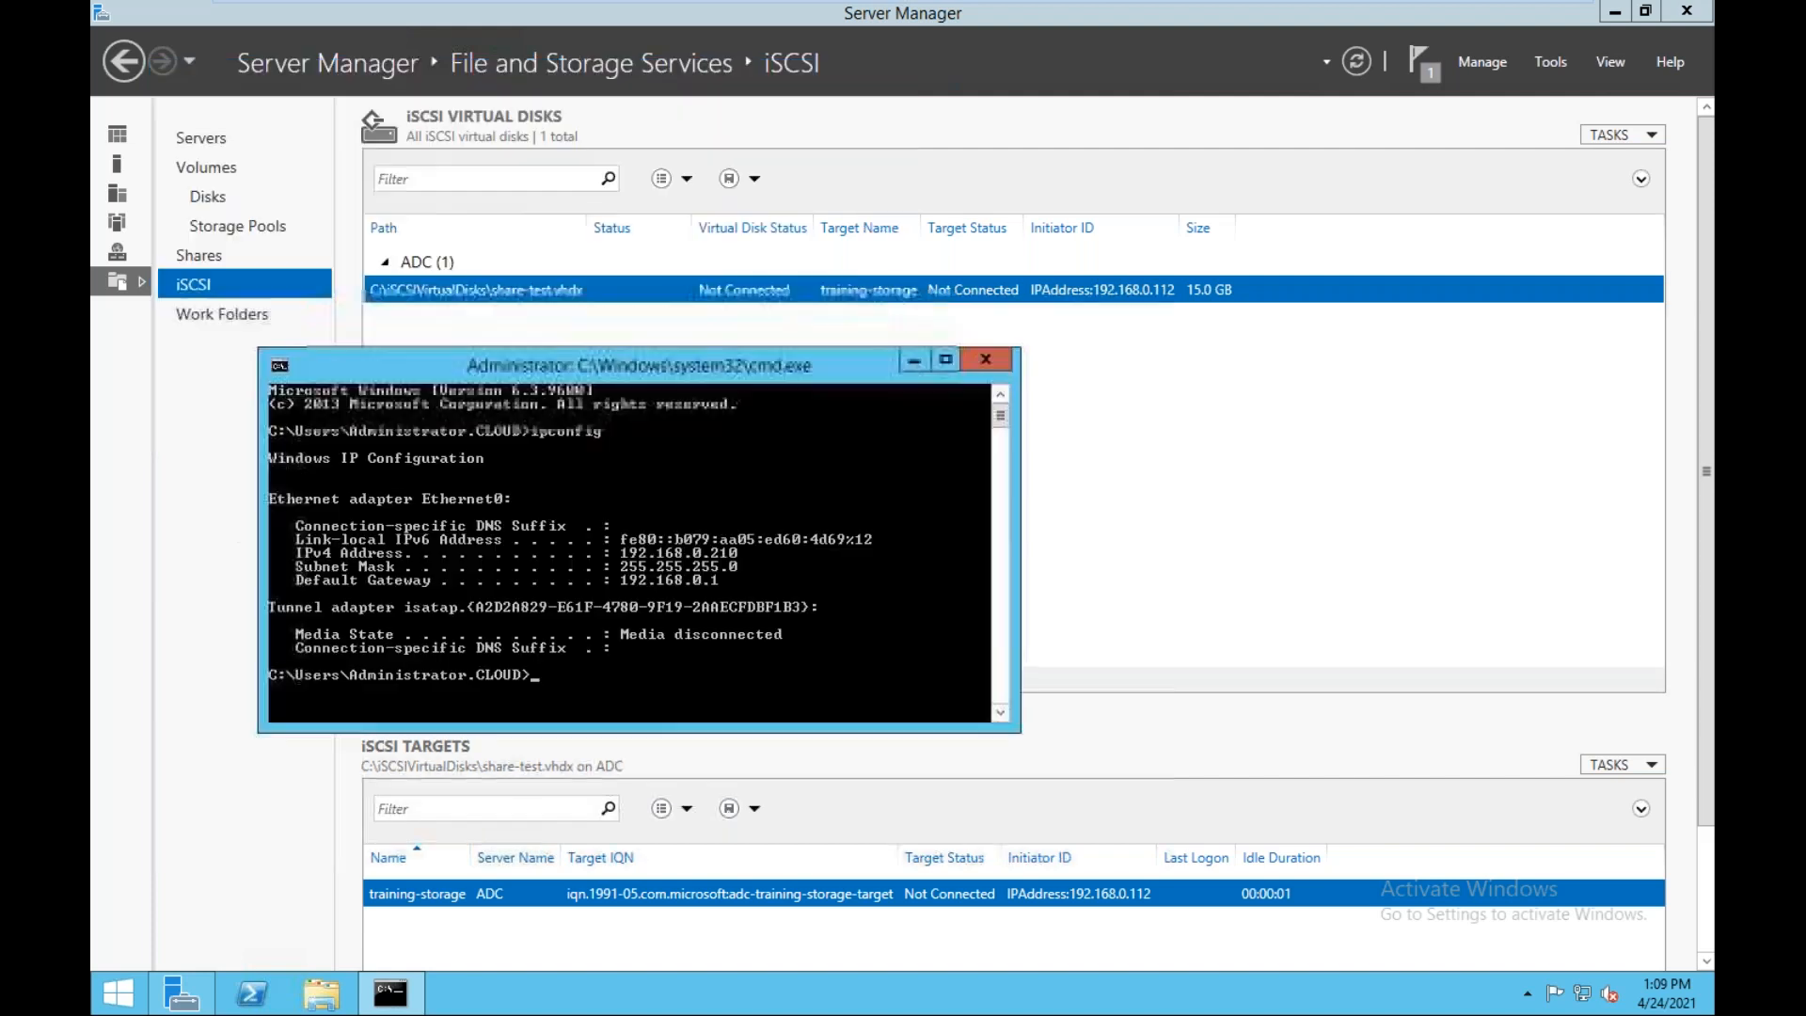
{"action": "left_click", "coordinate": [988, 358]}
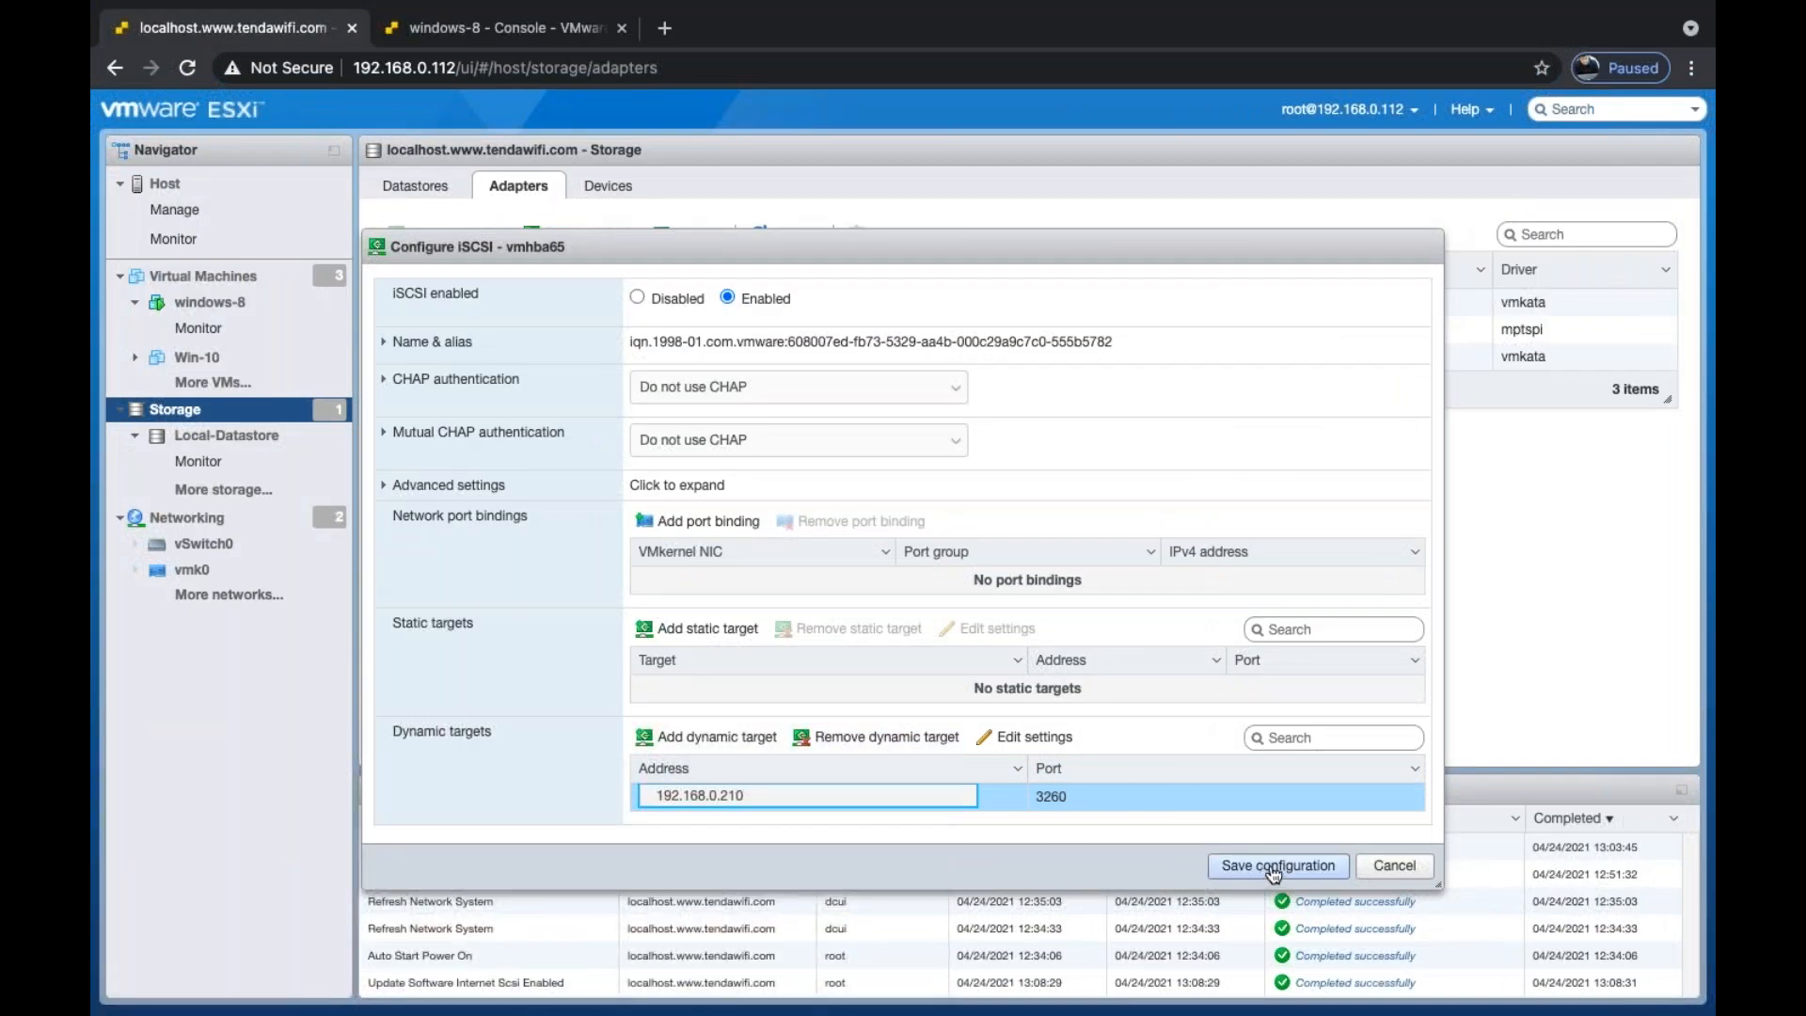
- Save the ESXi host's iSCSI configuration, dismiss the notification and return to the datastore list
{"action": "left_click", "coordinate": [1277, 866]}
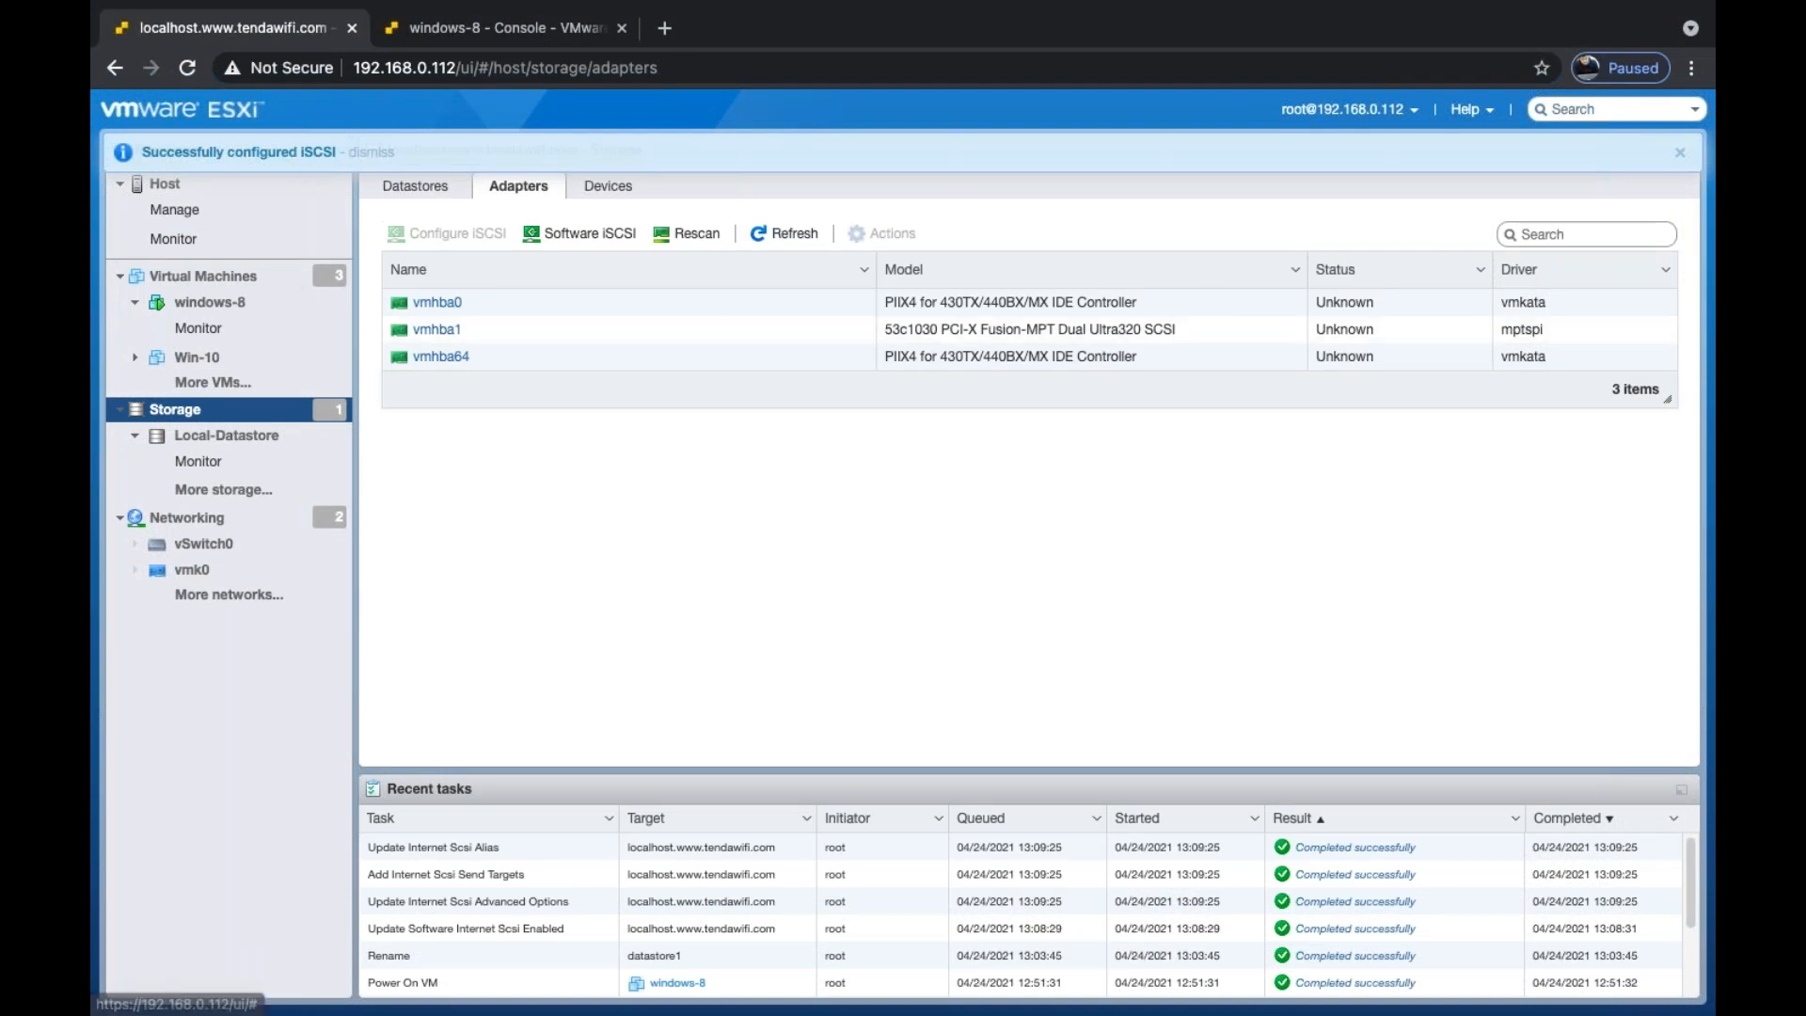
{"action": "left_click", "coordinate": [1673, 154]}
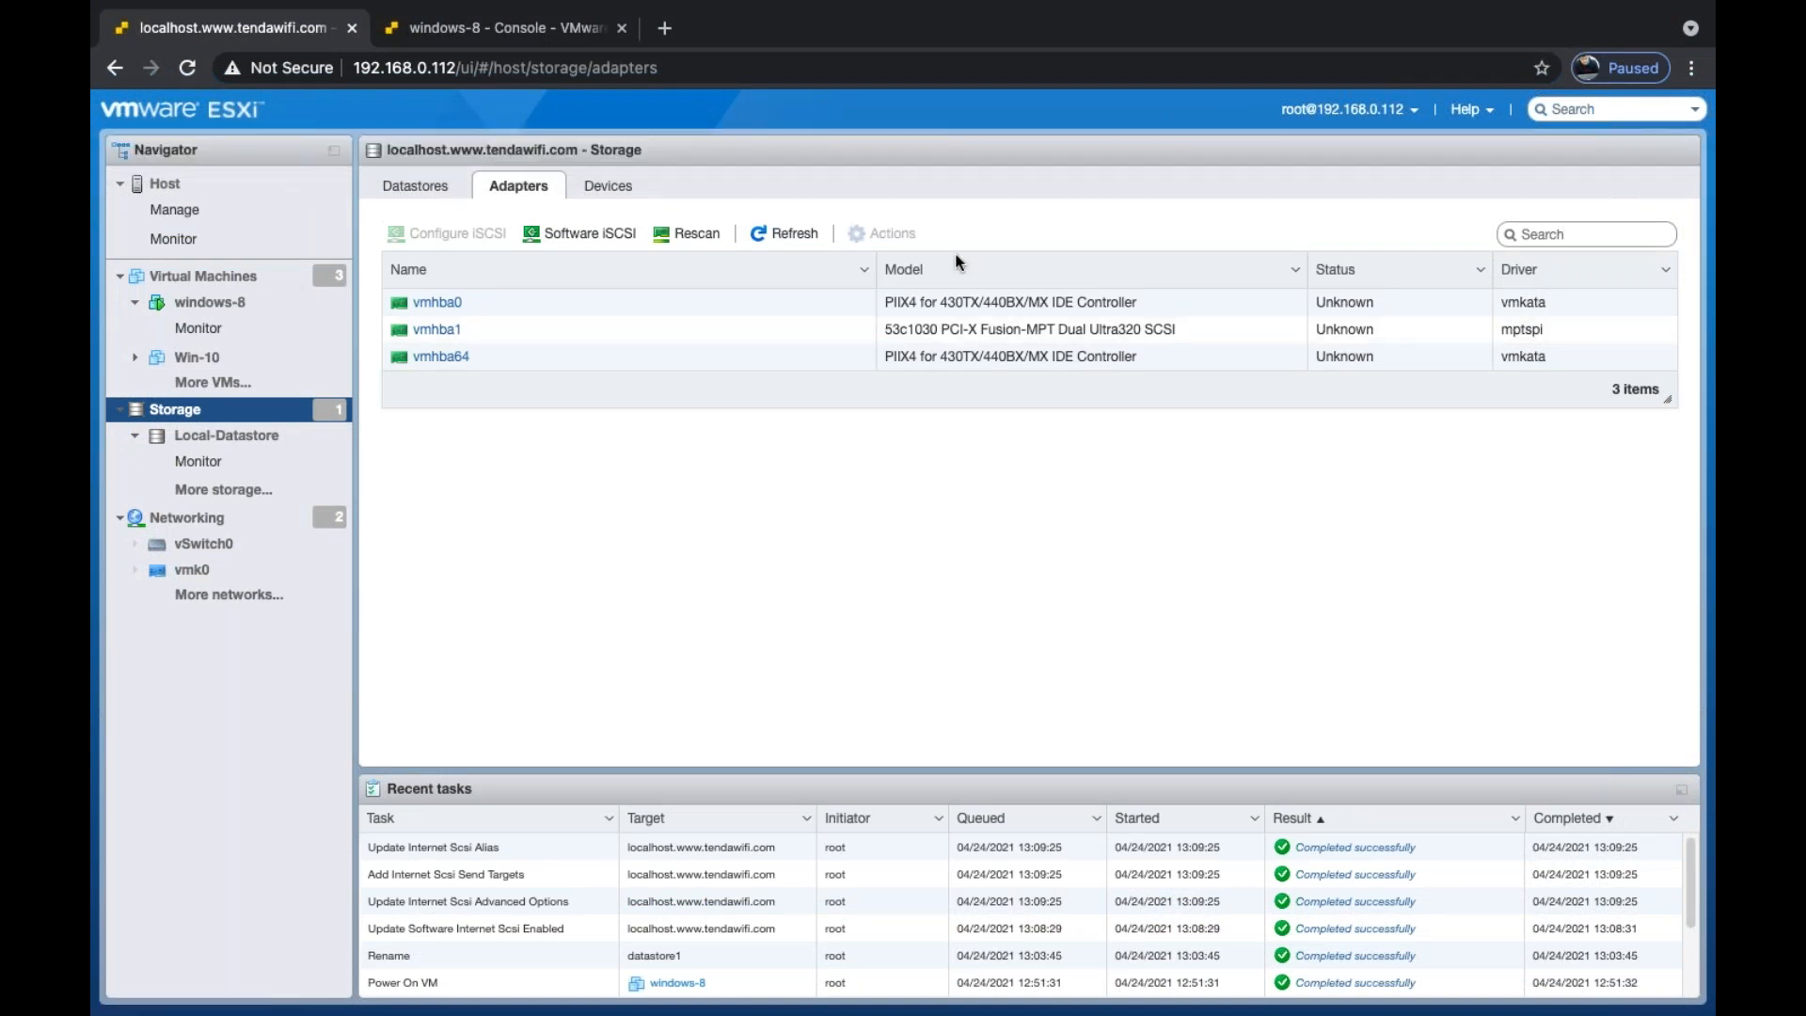
{"action": "left_click", "coordinate": [414, 185]}
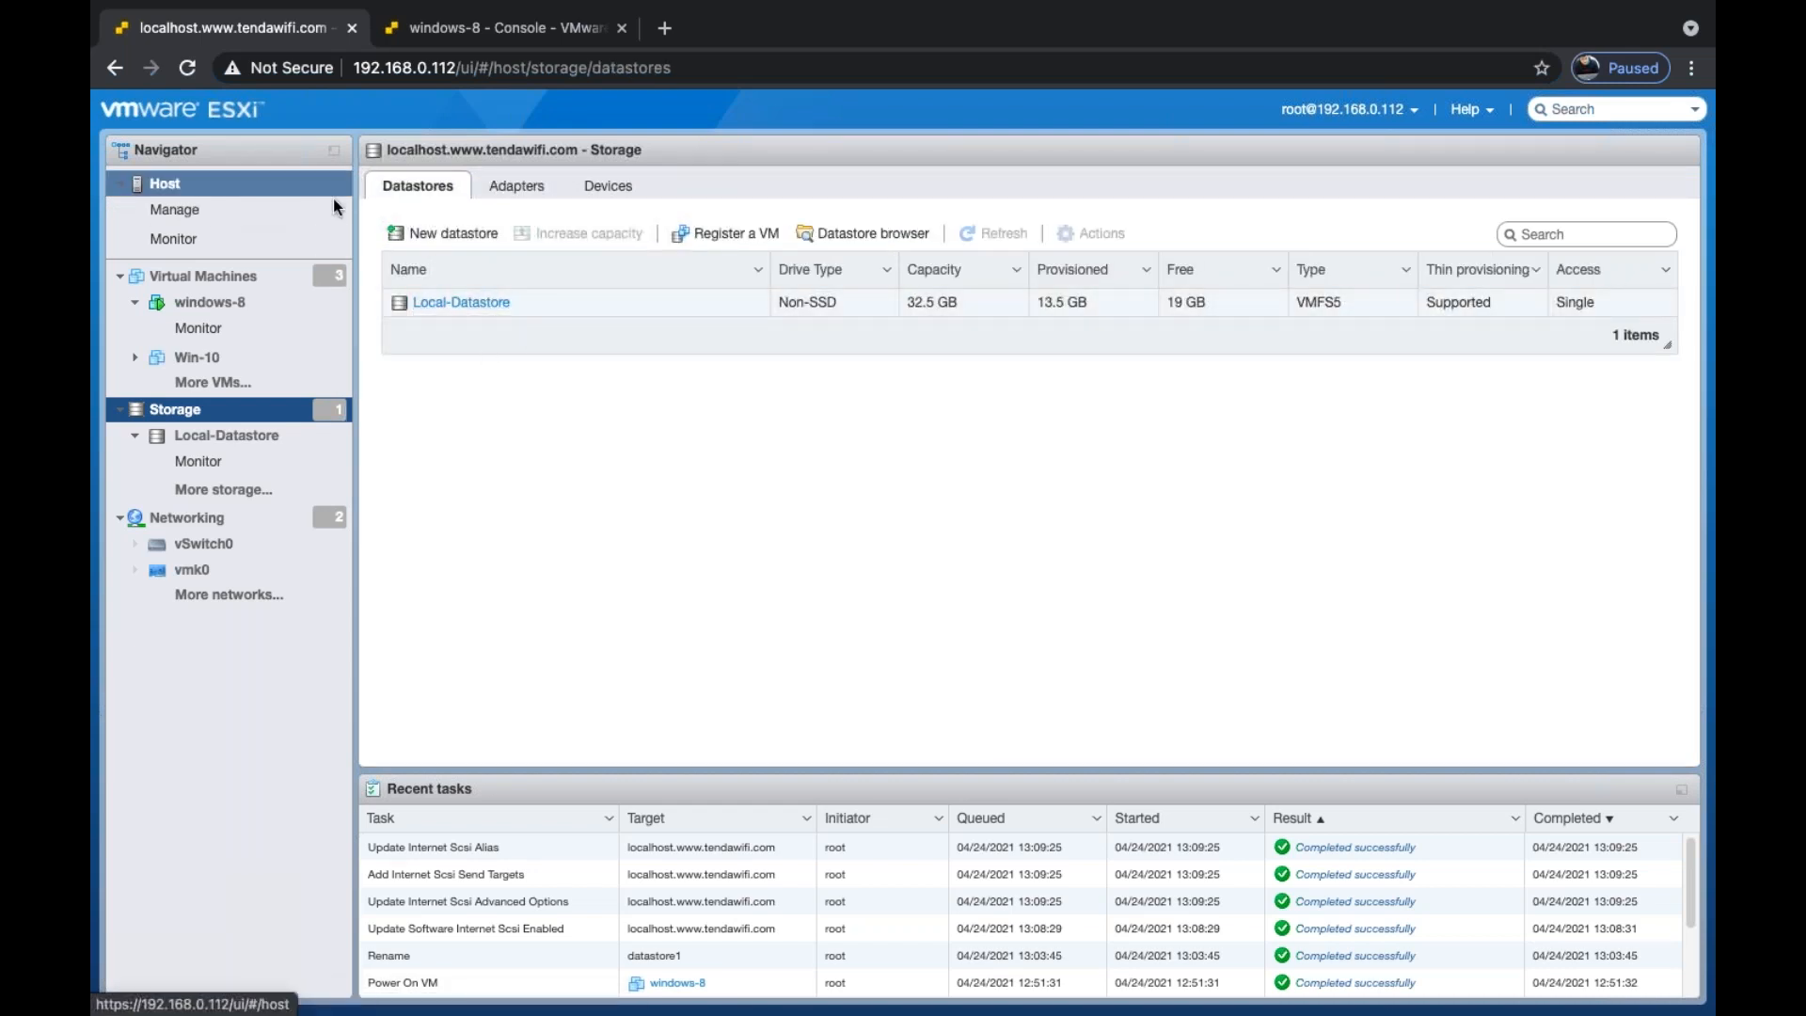
- Switch to Server Manager on the Windows server and refresh the iSCSI virtual disk and target status
{"action": "key", "text": "ctrl+Right"}
{"action": "key", "text": "ctrl+Right"}
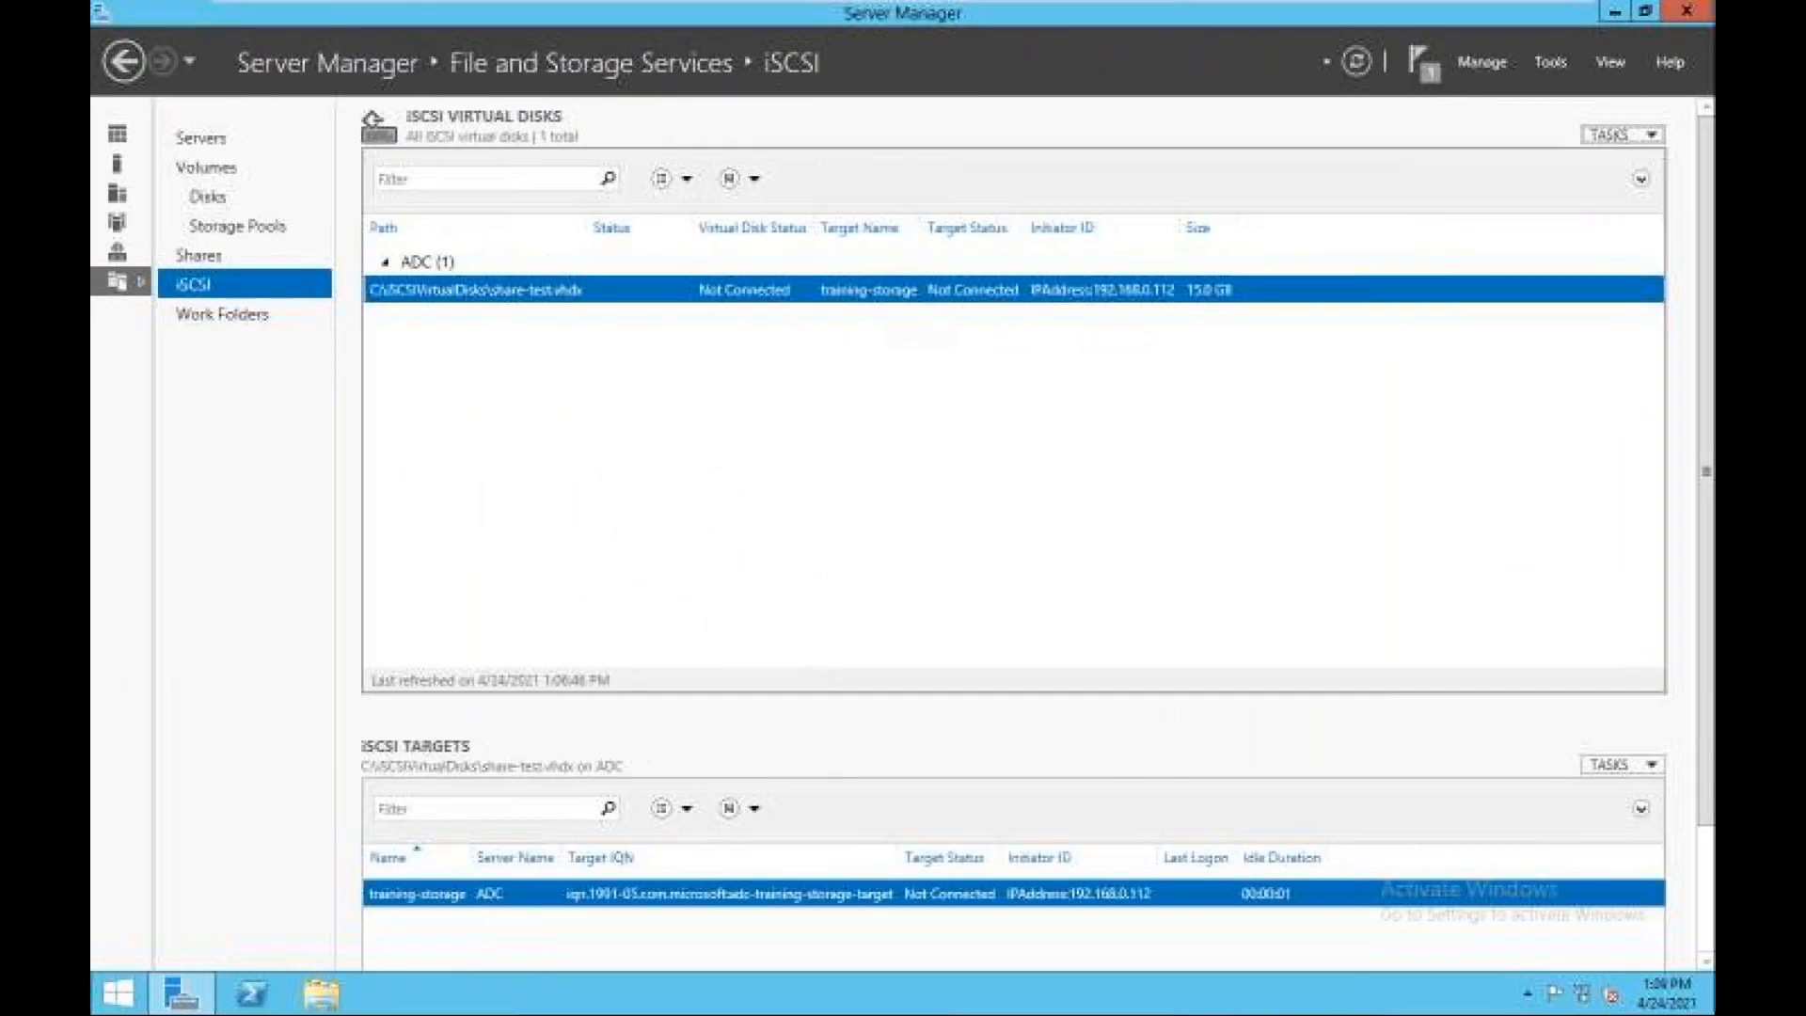
{"action": "left_click", "coordinate": [1360, 62]}
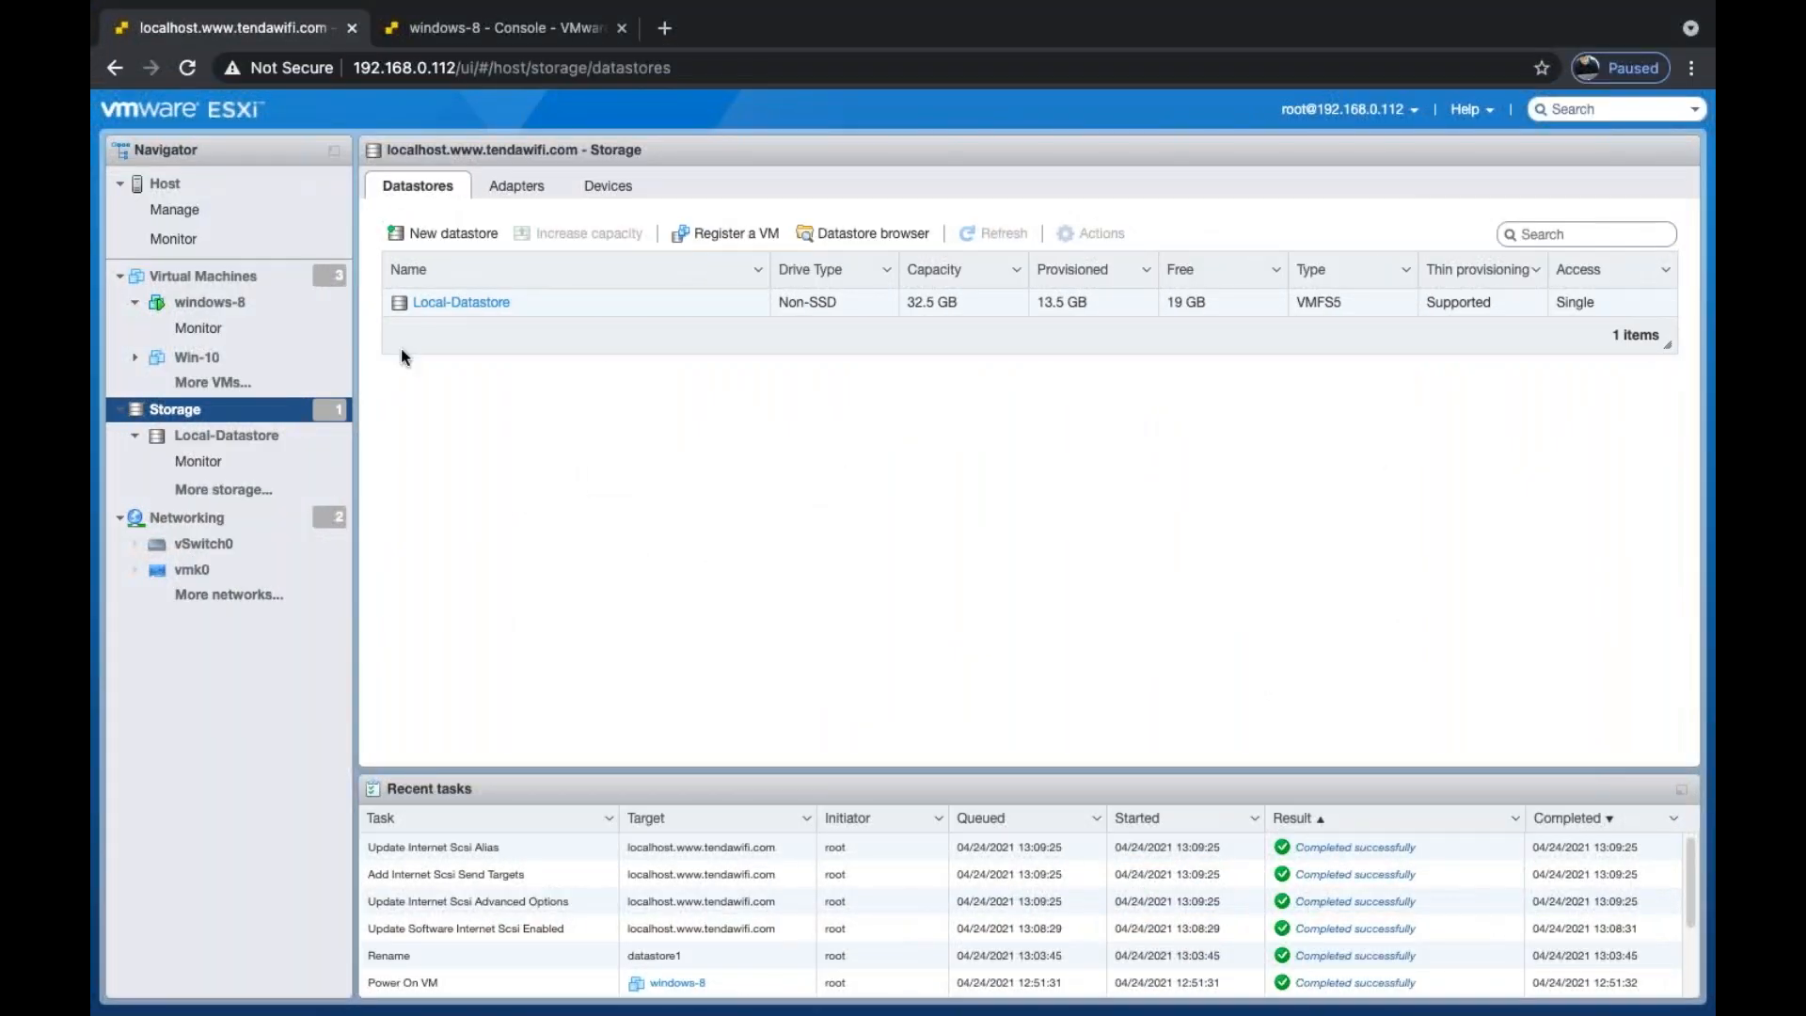
- Examine the hard disk types available to add in the windows-8 virtual machine's settings, and leave without saving
{"action": "left_click", "coordinate": [237, 308]}
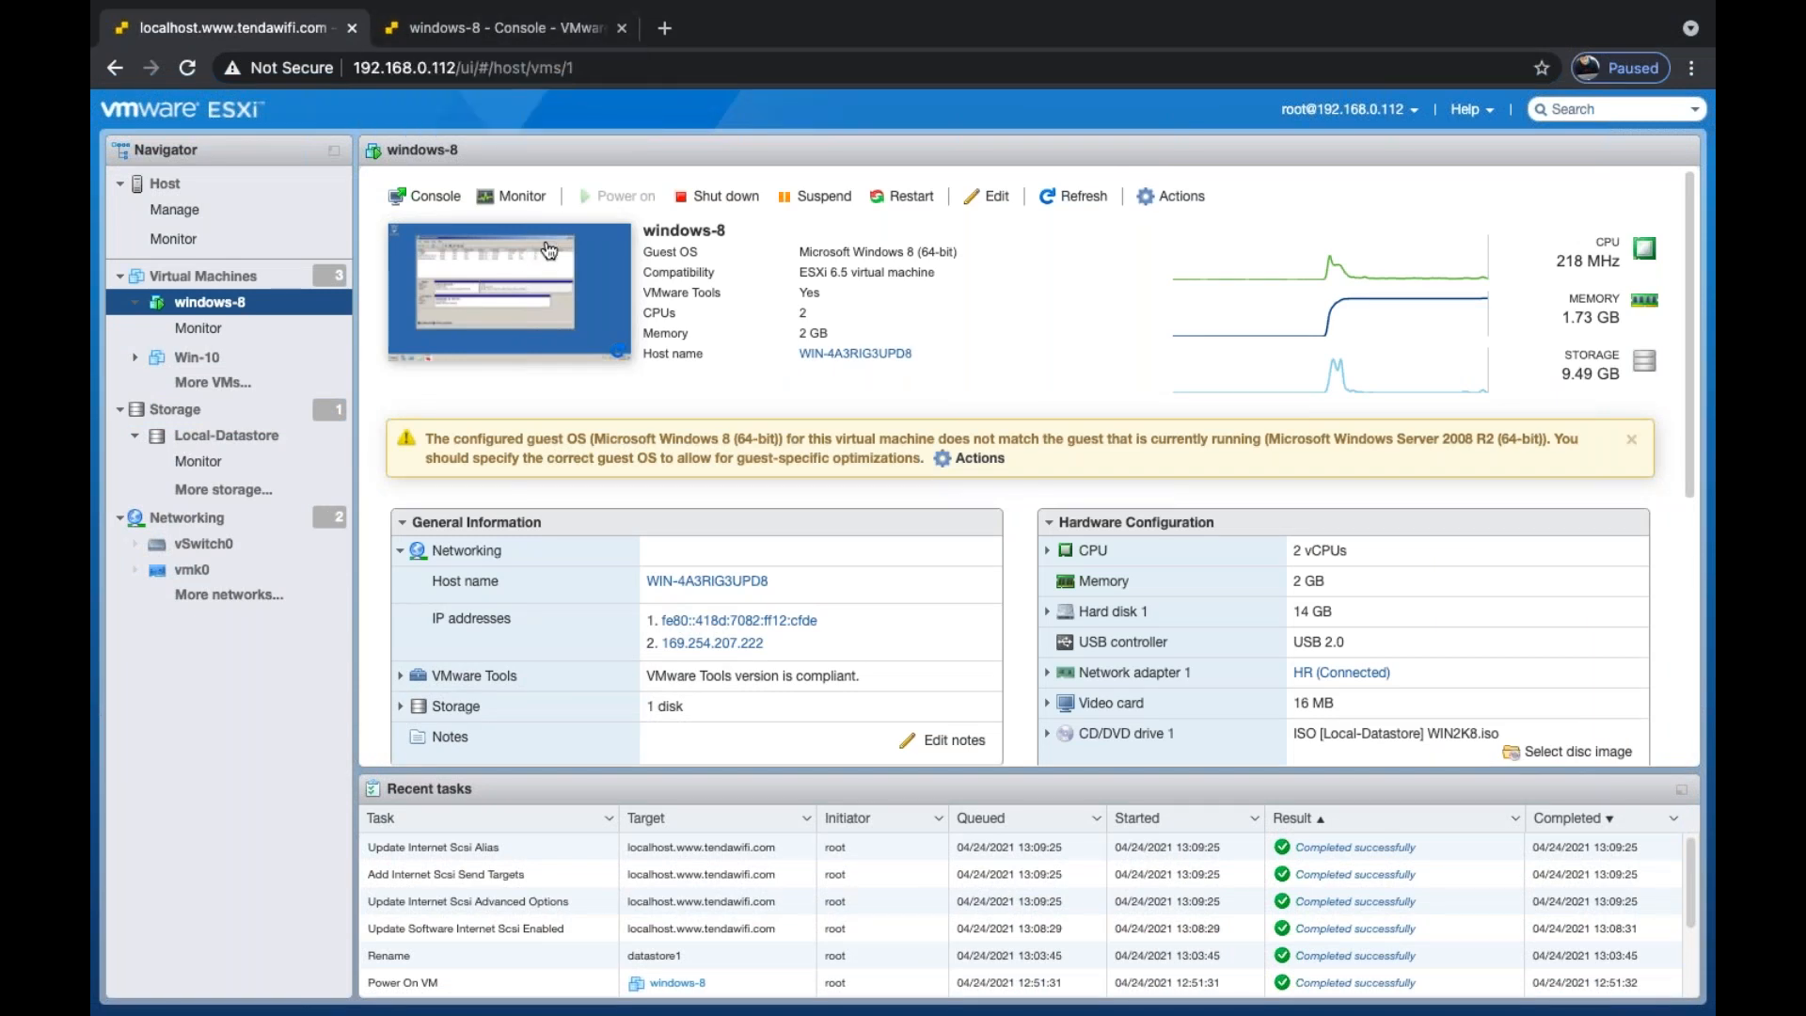
{"action": "left_click", "coordinate": [1179, 196]}
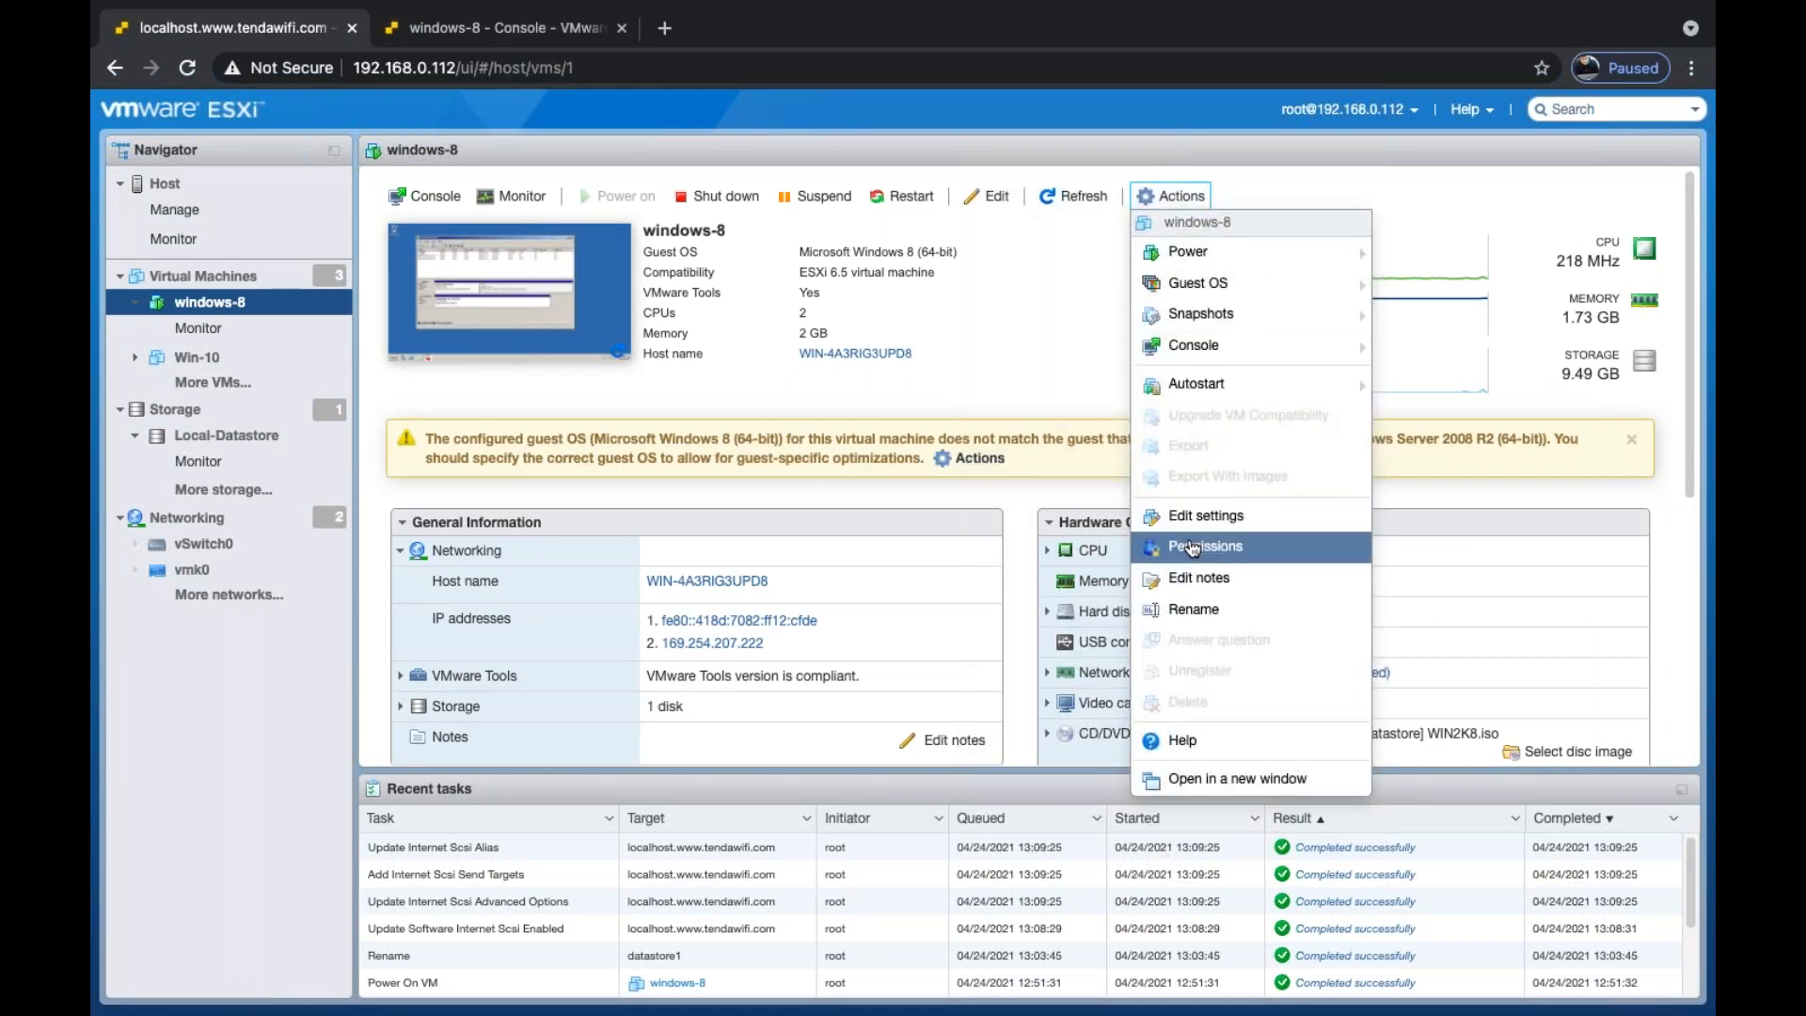
{"action": "left_click", "coordinate": [1199, 515]}
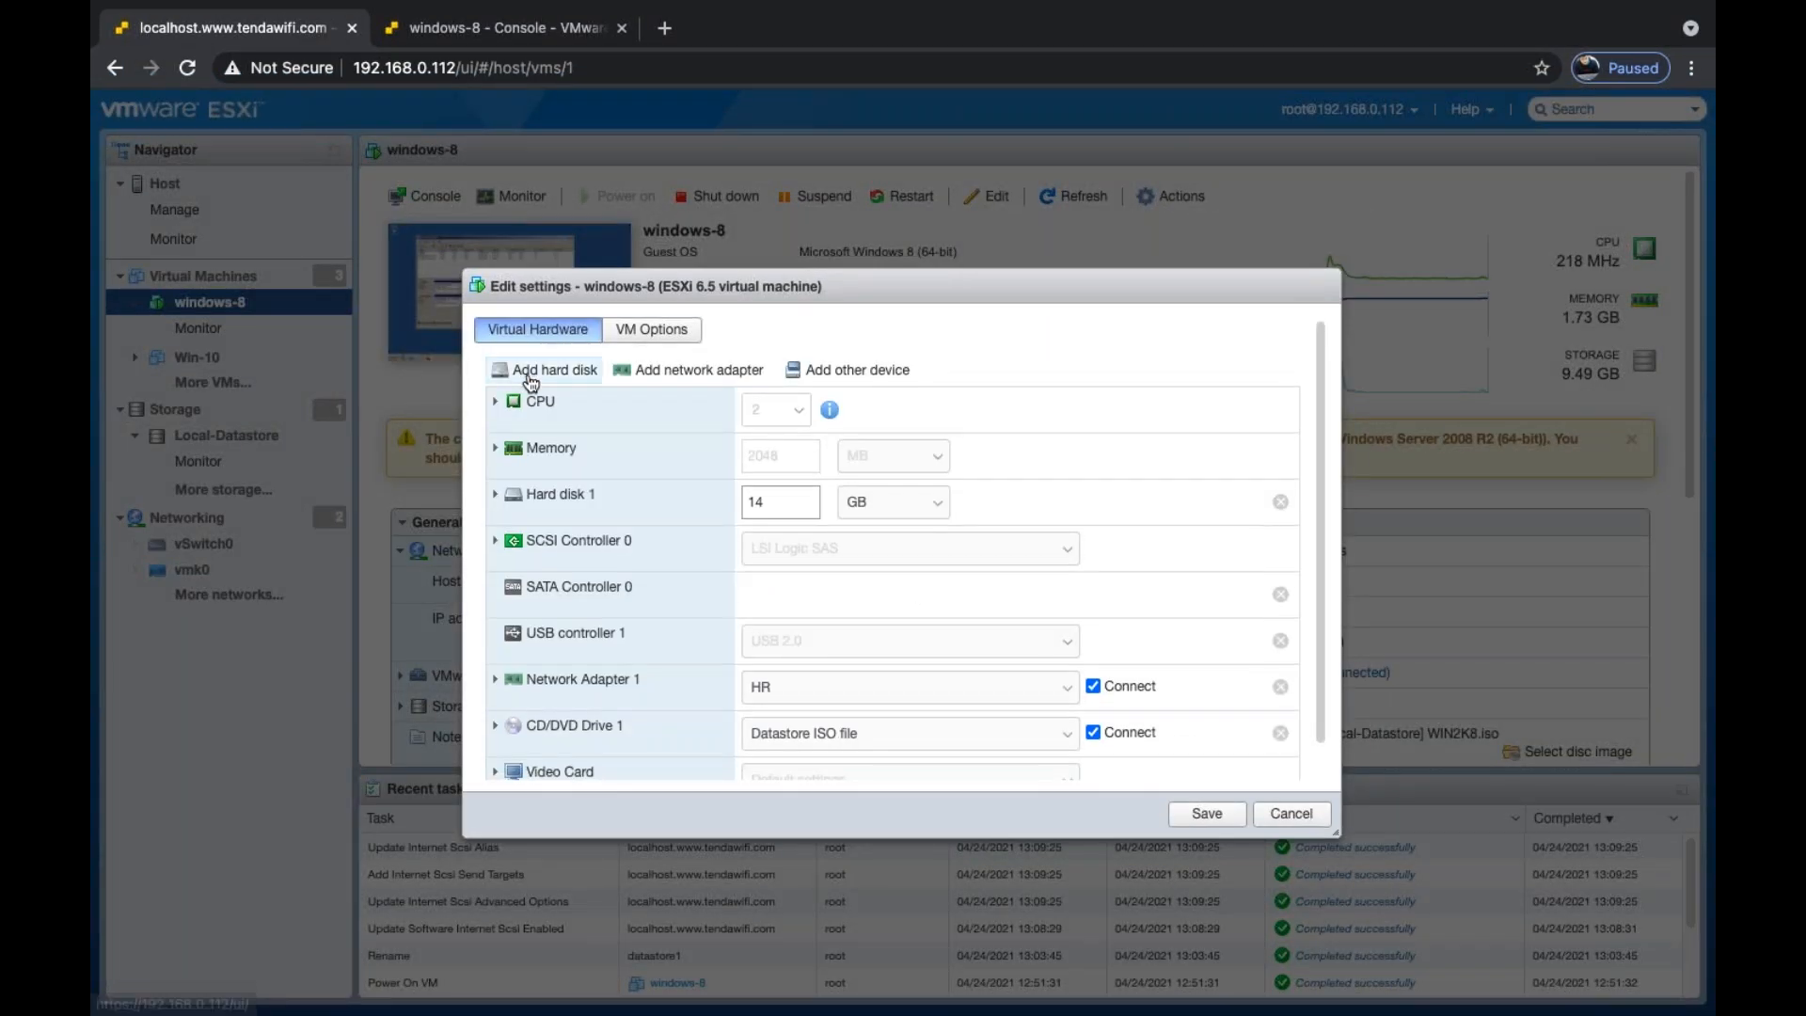
{"action": "left_click", "coordinate": [530, 376]}
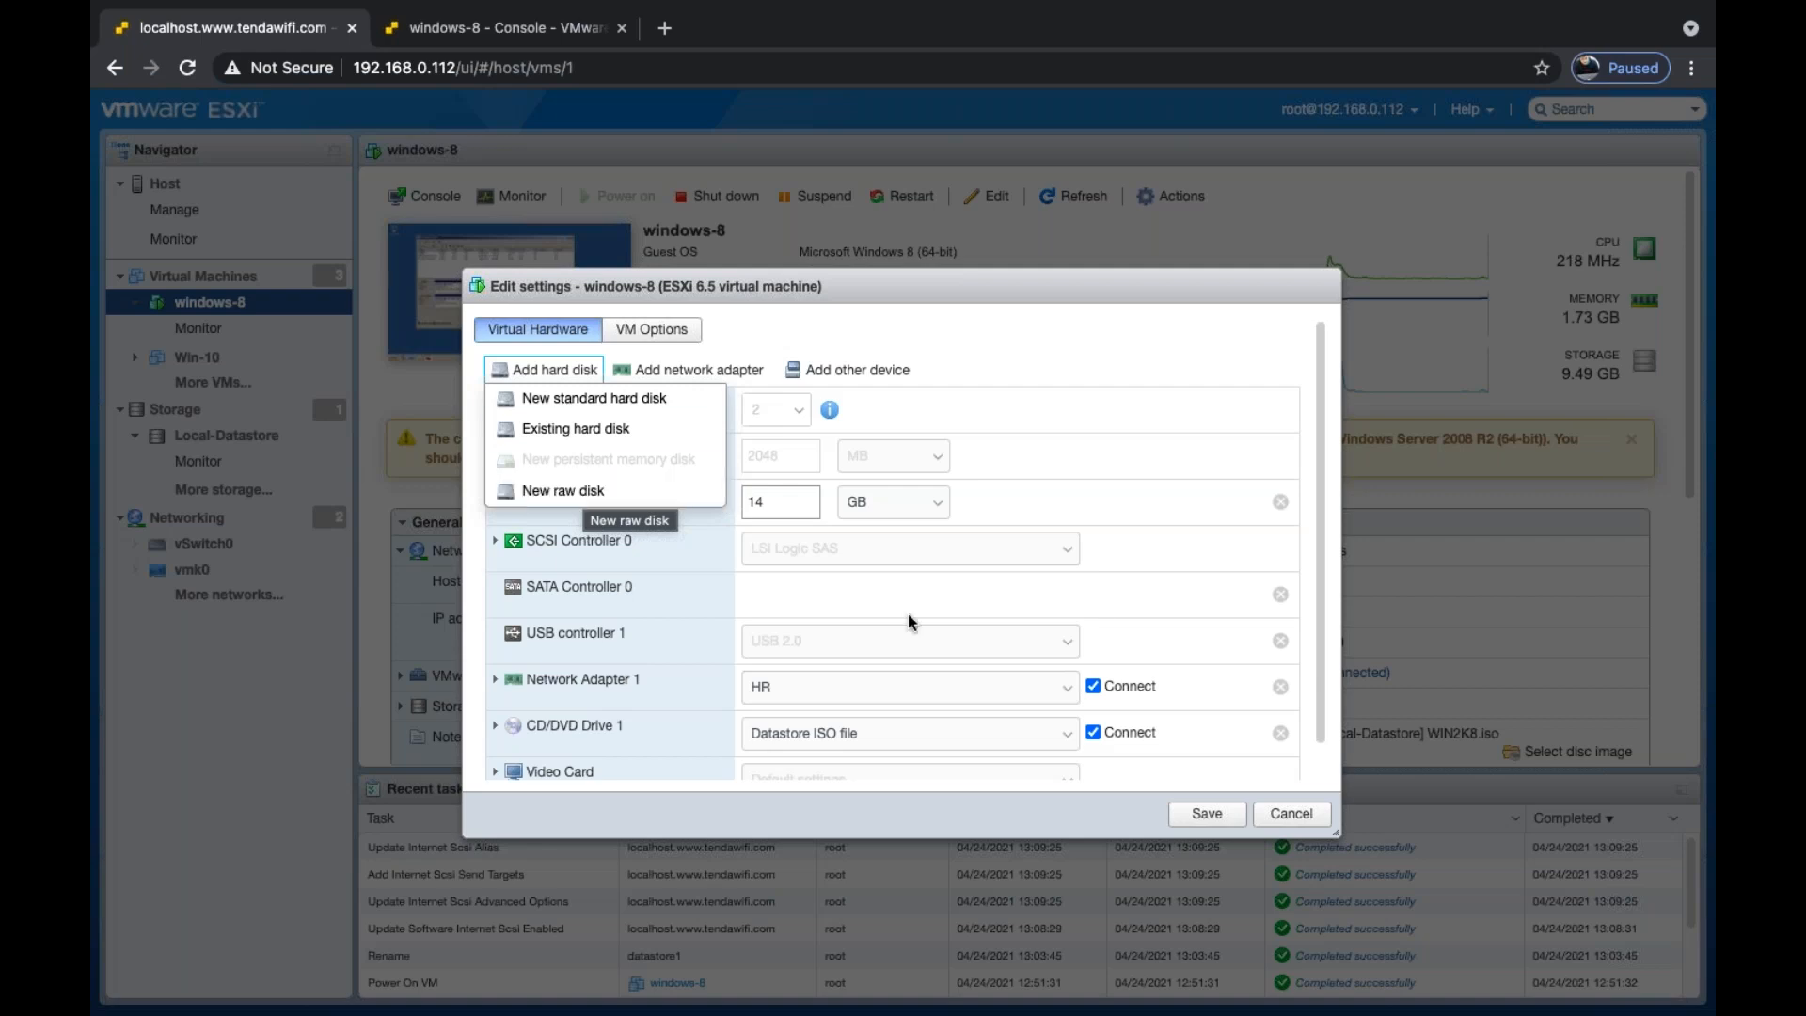
{"action": "left_click", "coordinate": [1290, 813]}
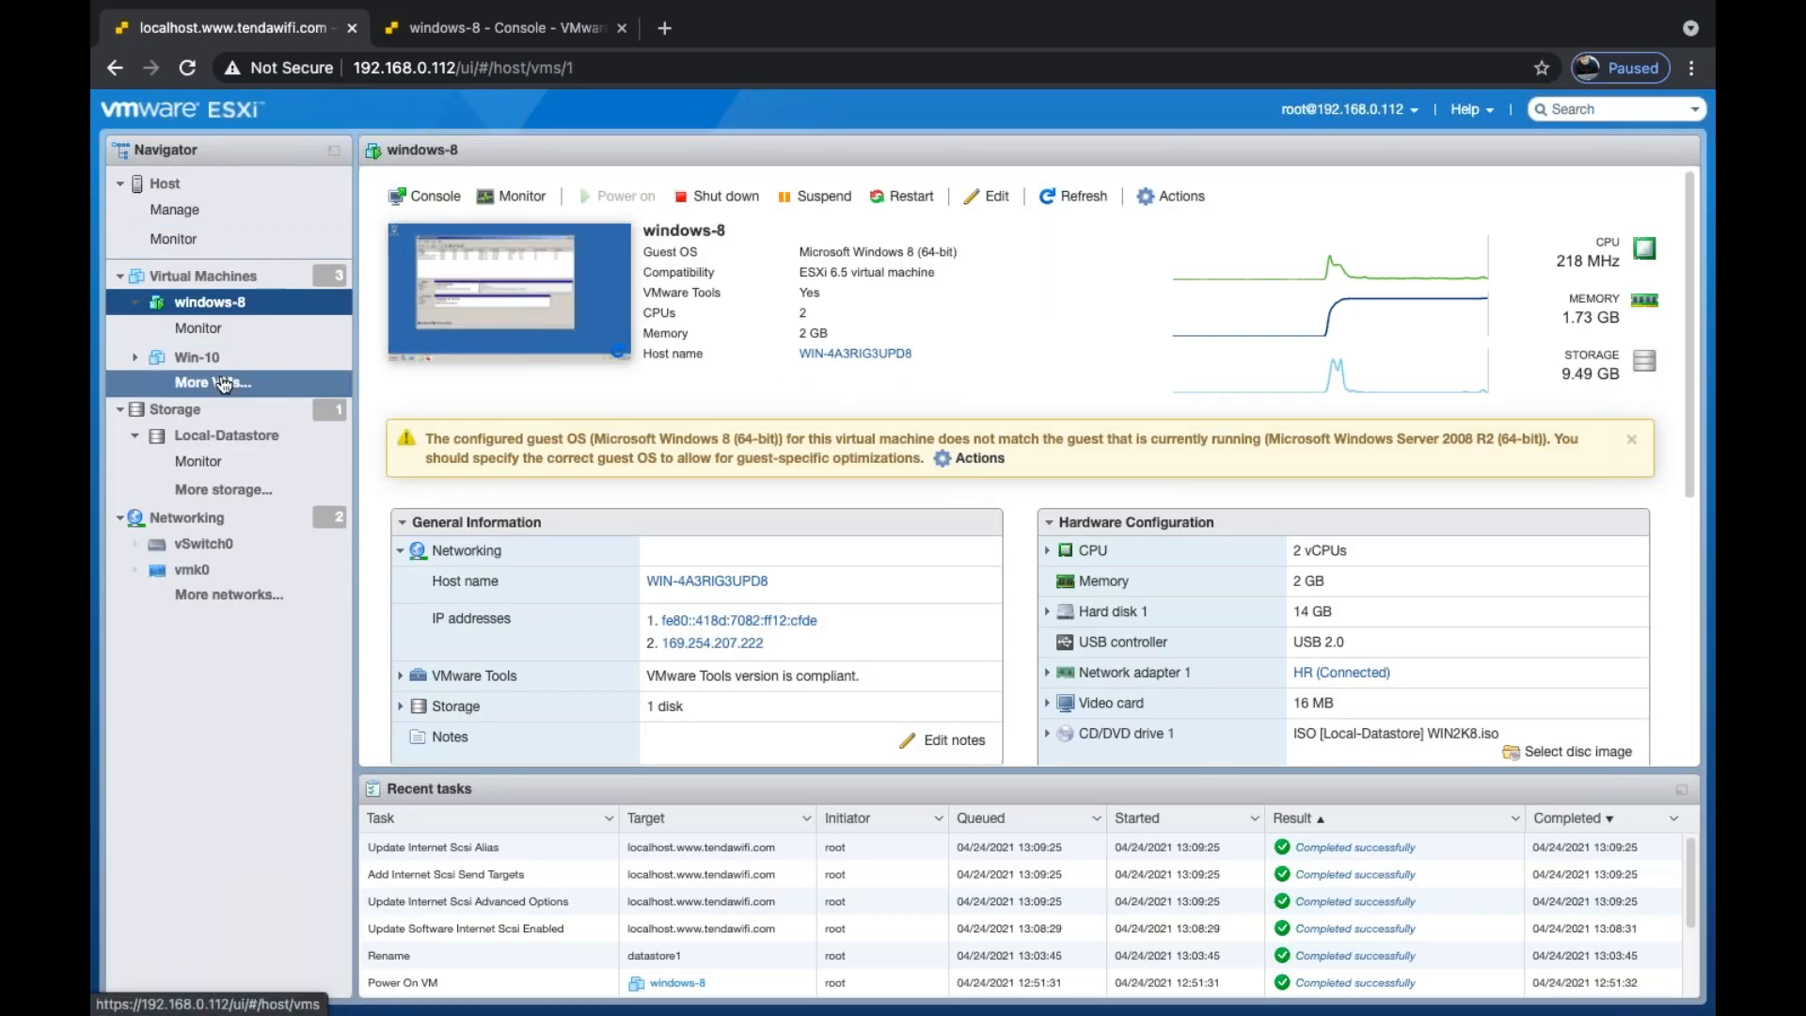
- Start a new VMFS datastore named share-storage on the 15 GB MSFT iSCSI Disk
{"action": "left_click", "coordinate": [213, 414]}
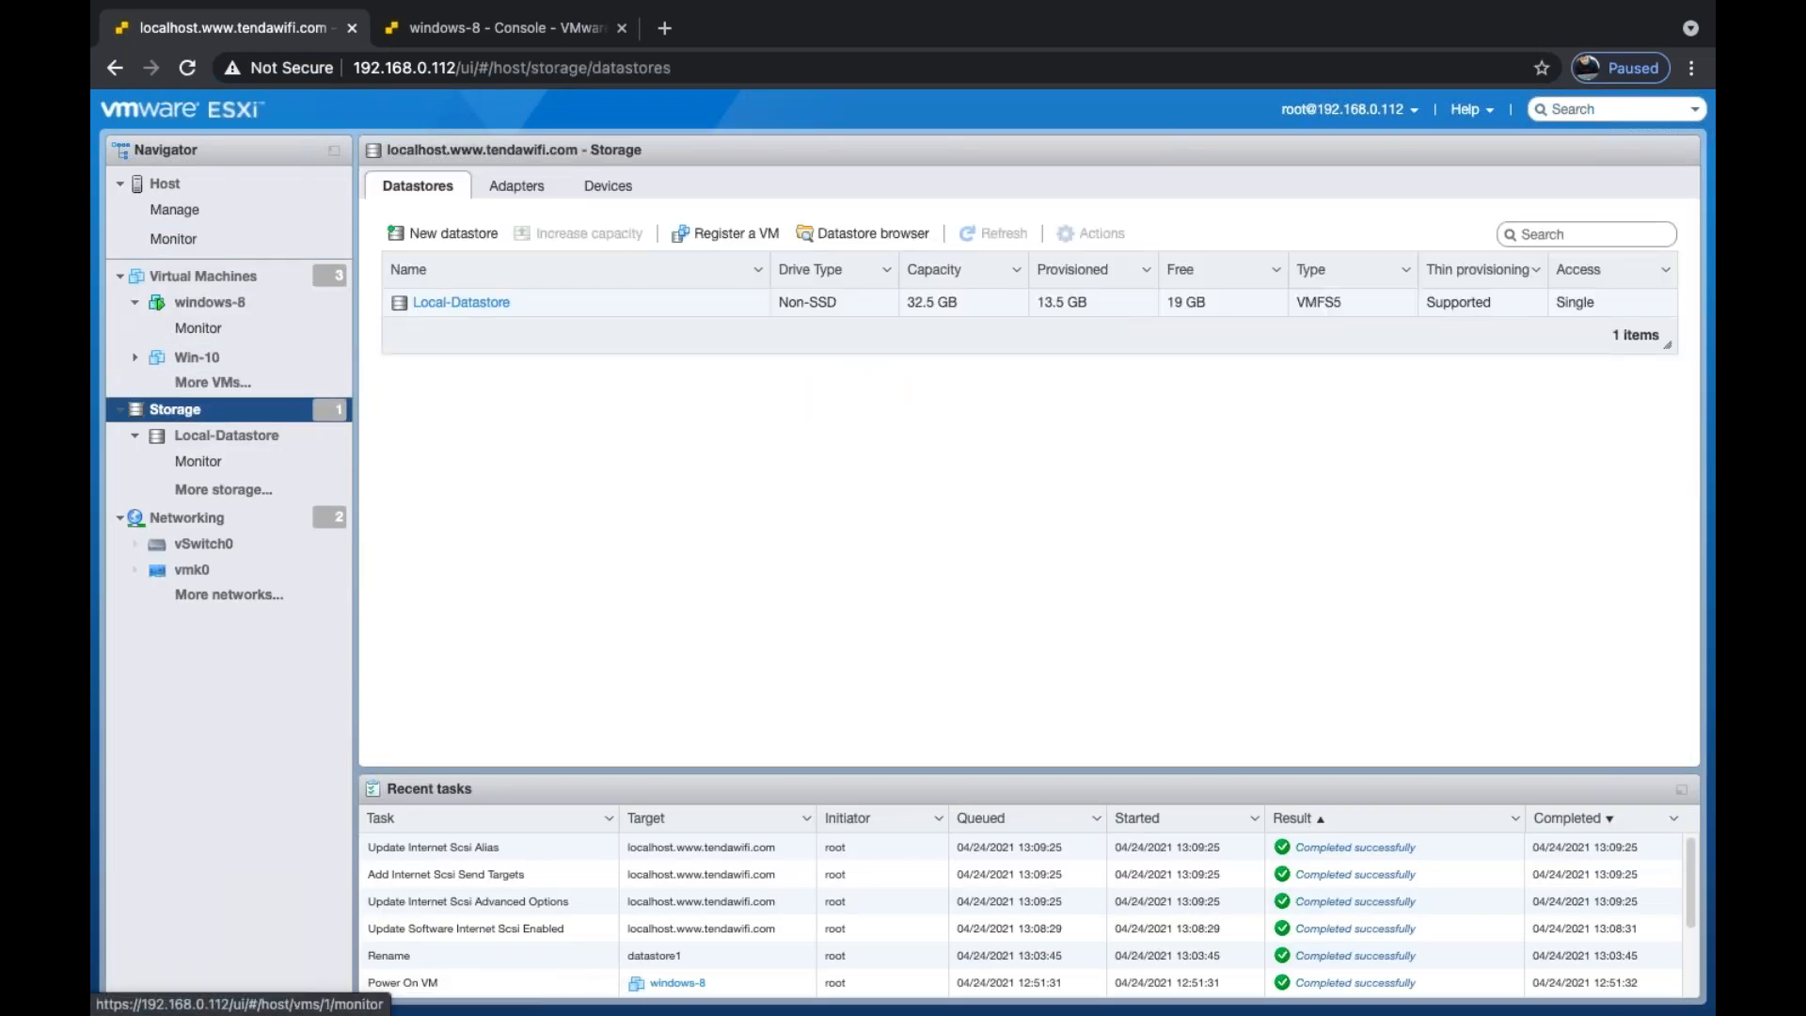
{"action": "left_click", "coordinate": [428, 237]}
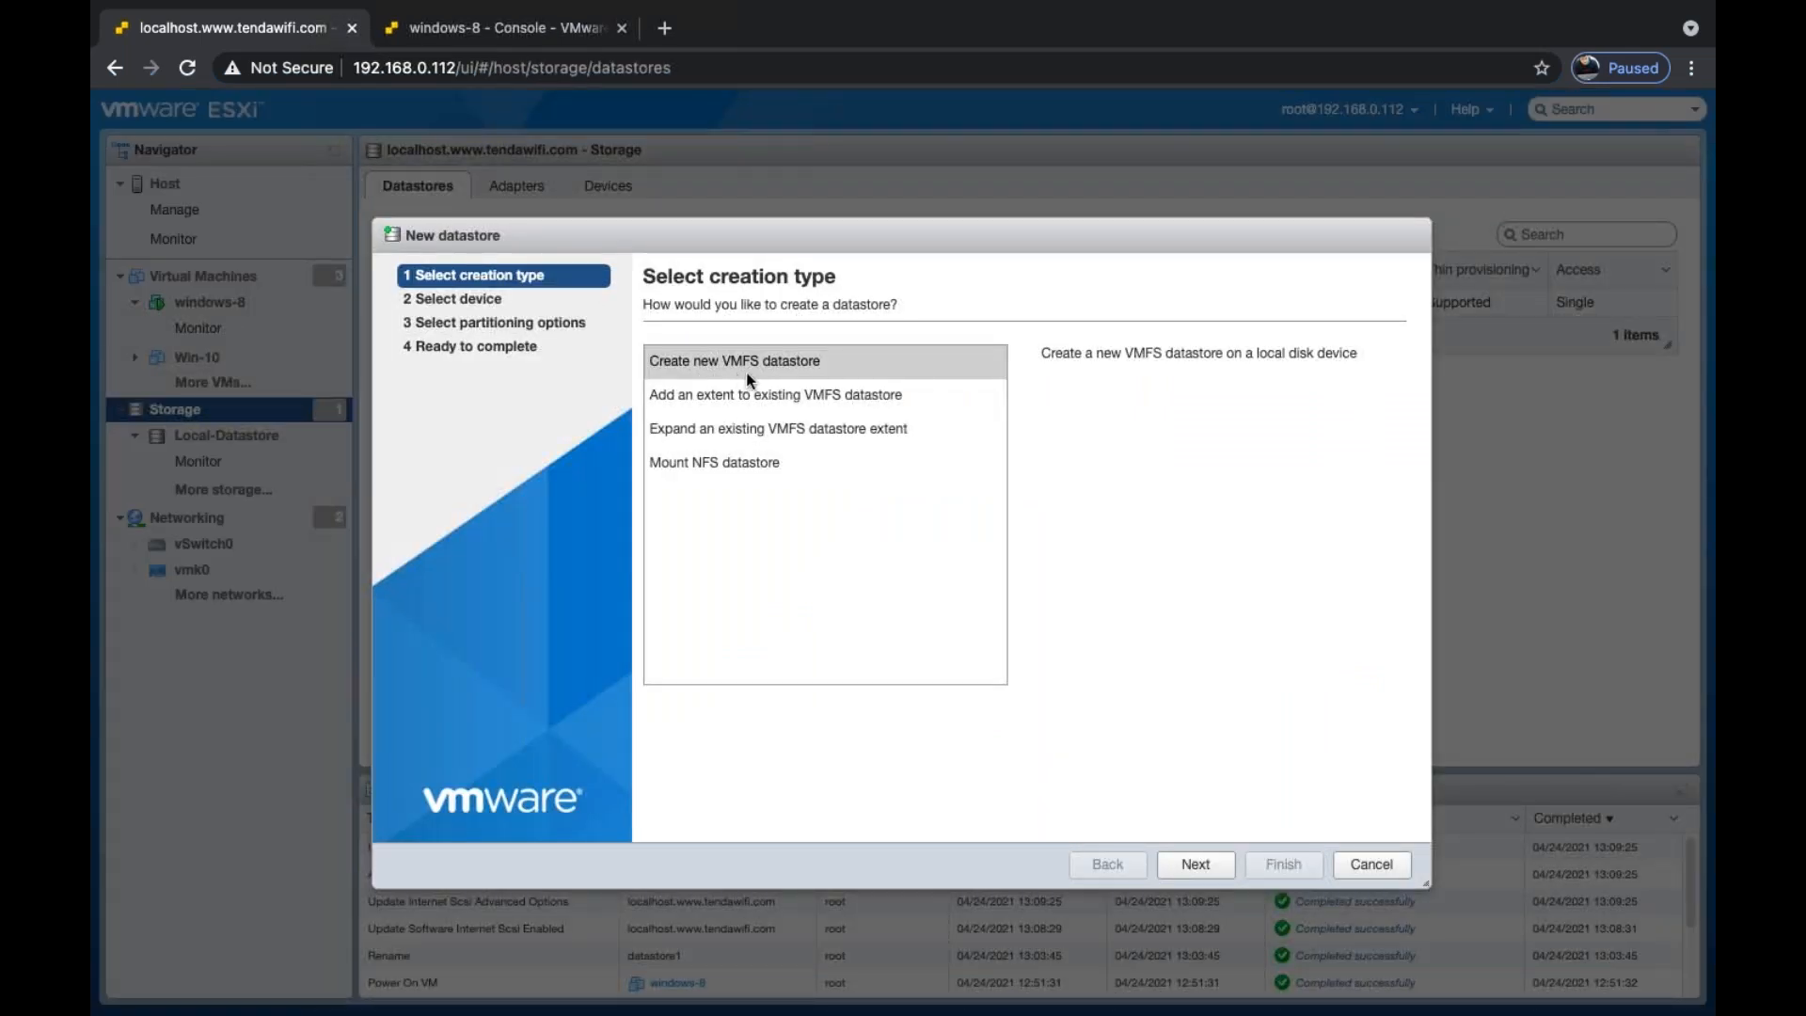
{"action": "left_click", "coordinate": [1196, 864]}
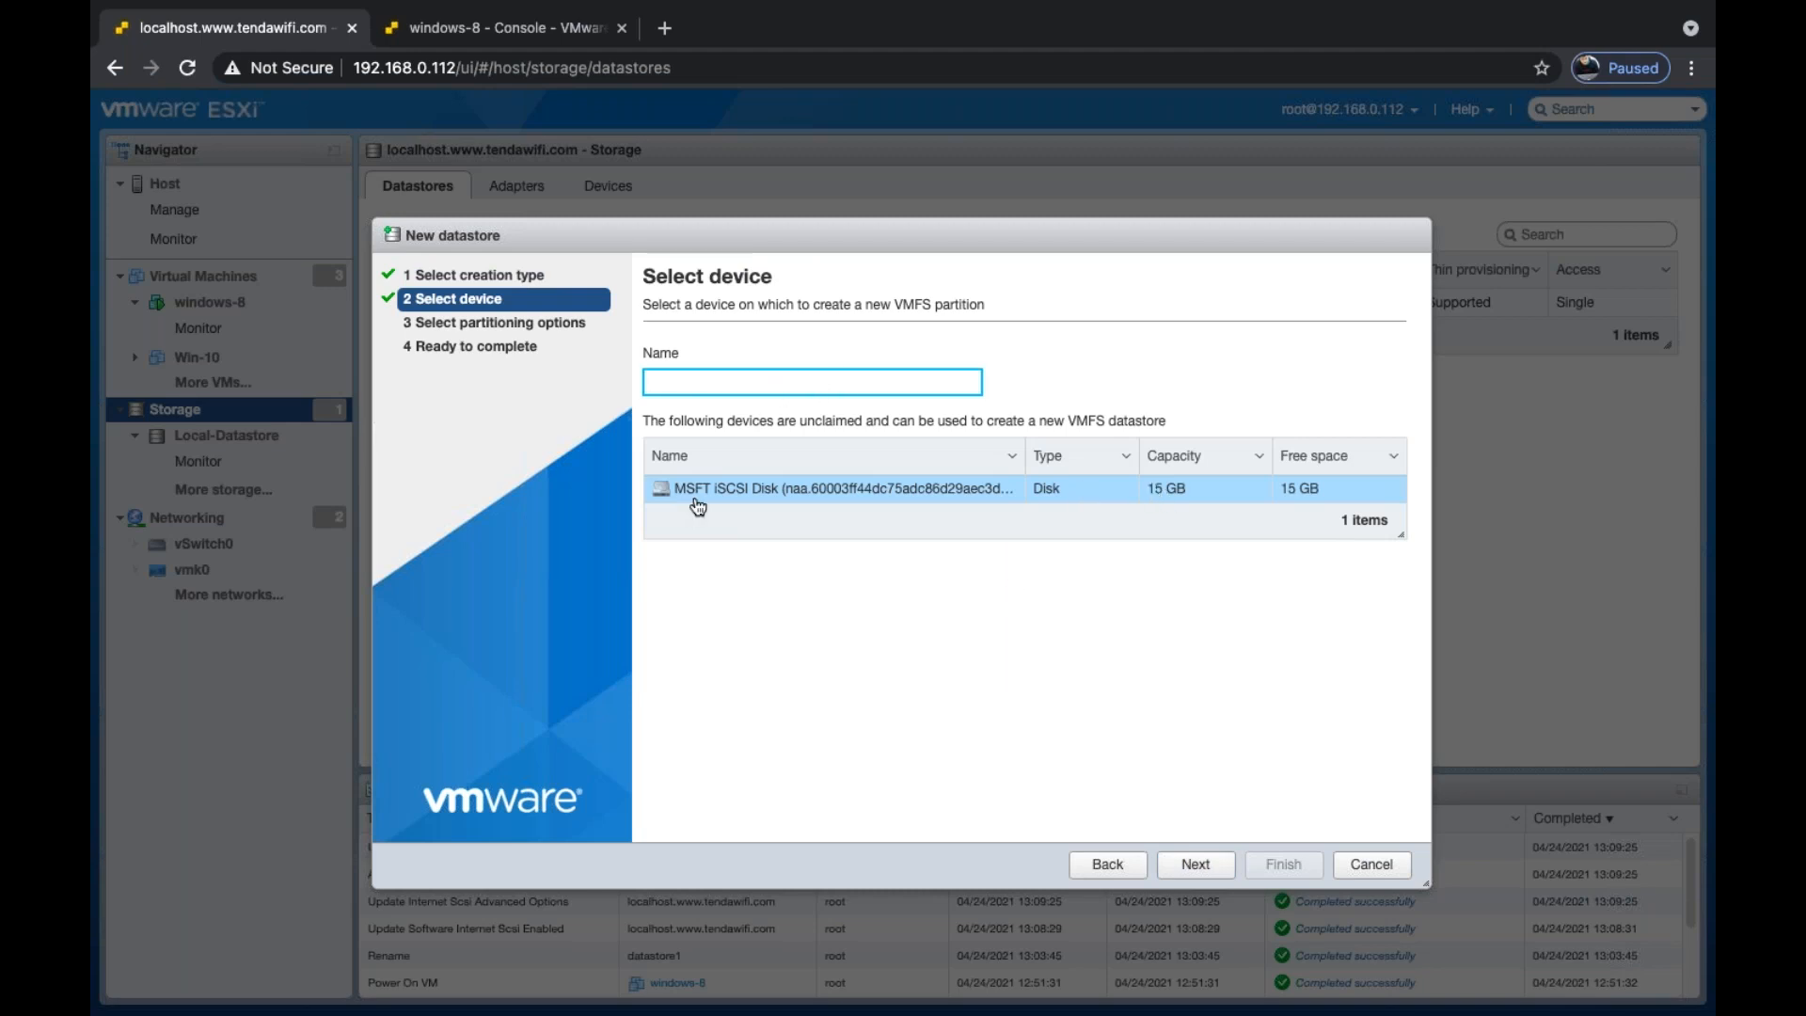
{"action": "left_click", "coordinate": [693, 382]}
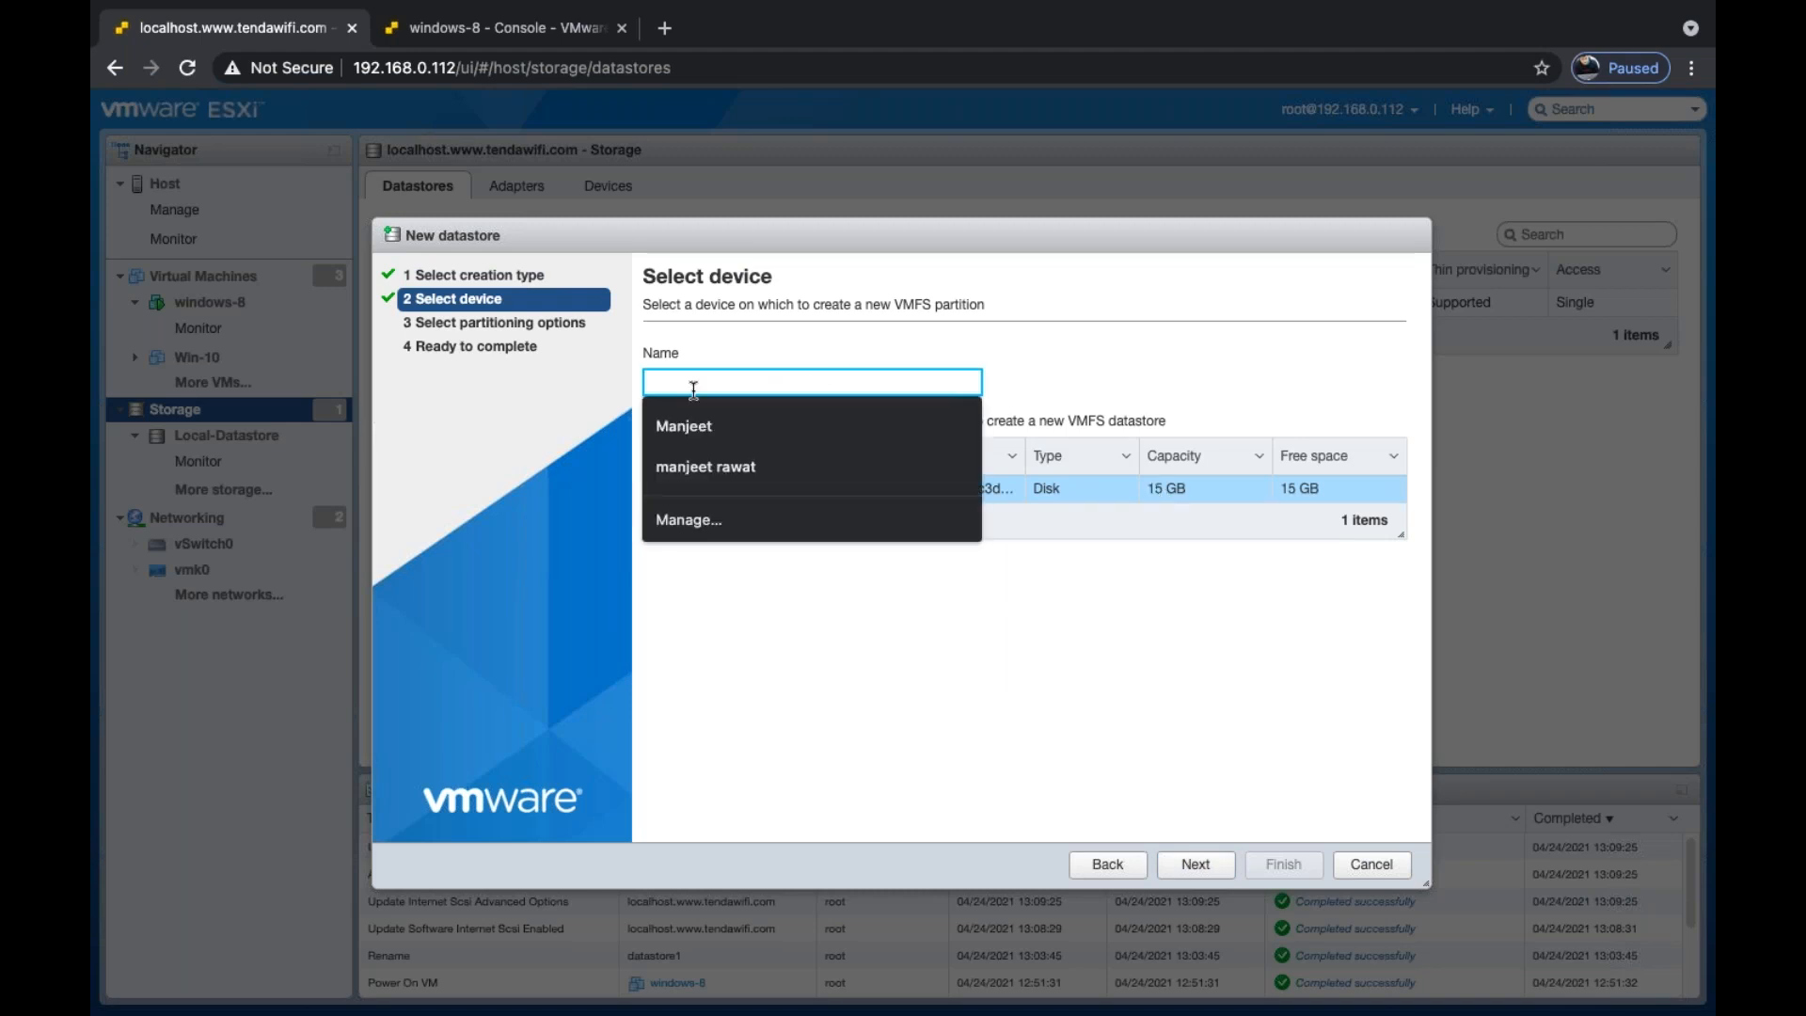
{"action": "type", "text": "share-storage"}
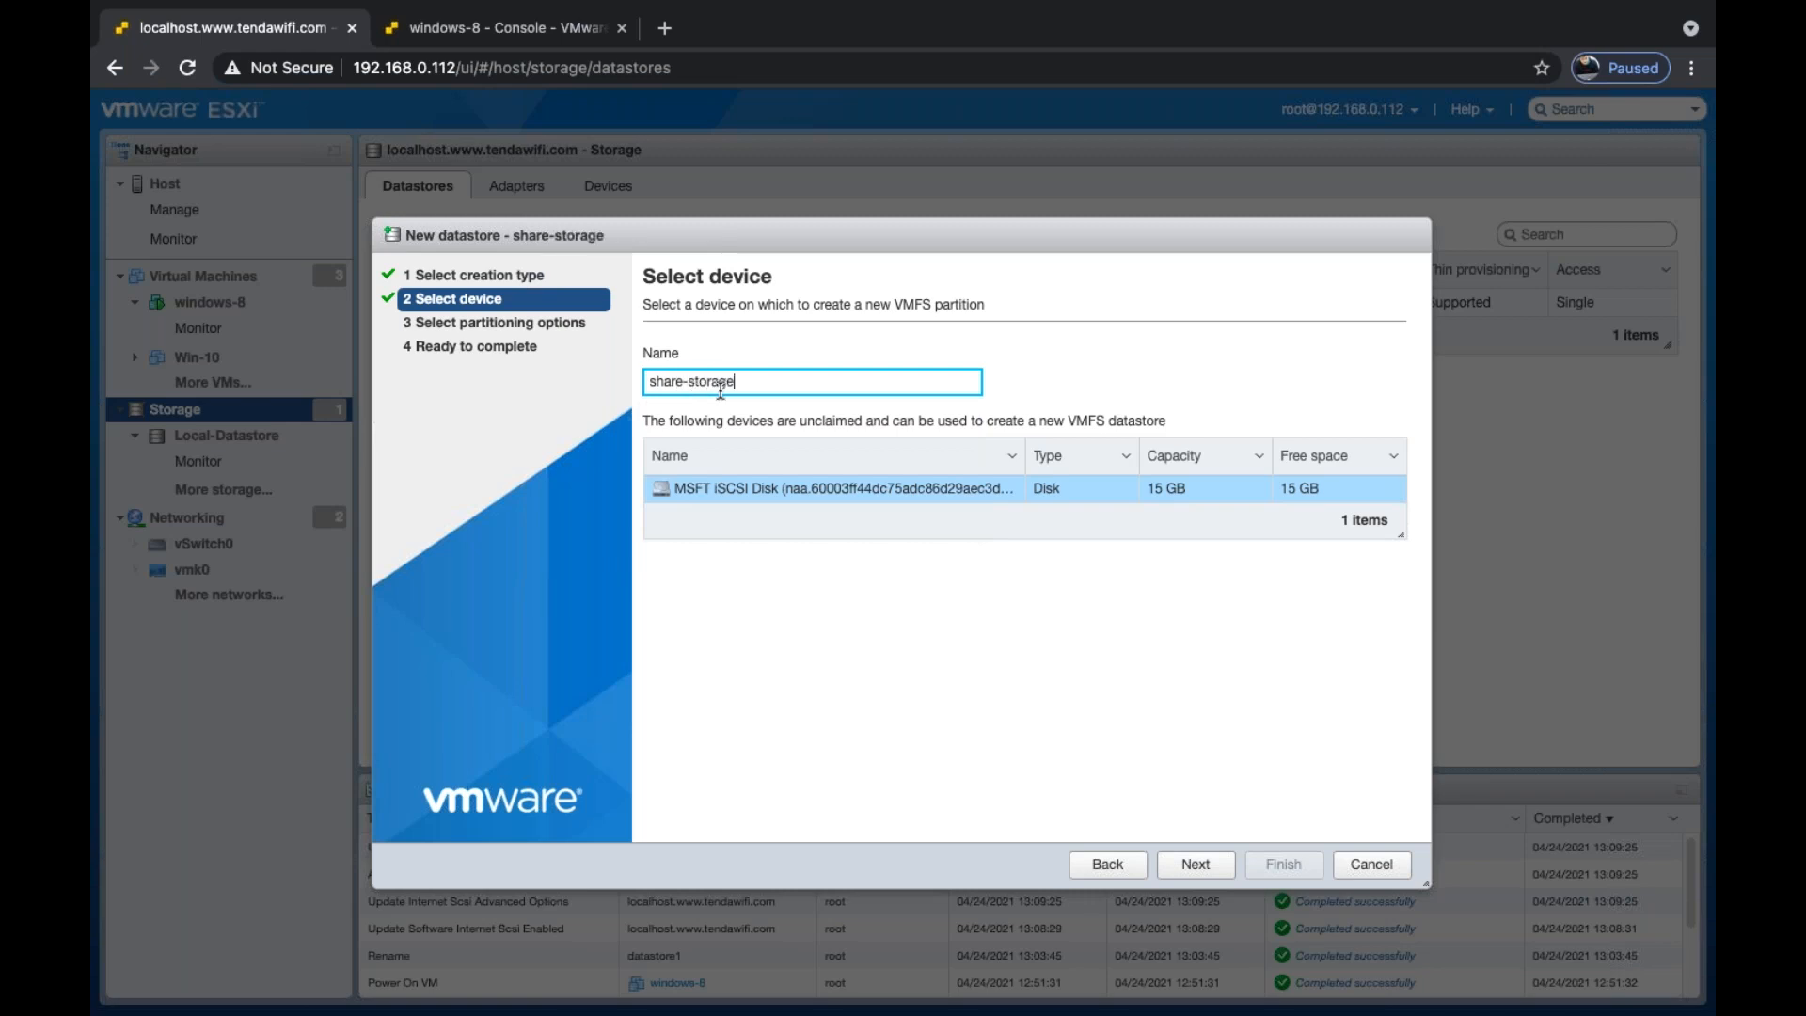
{"action": "left_click", "coordinate": [1197, 864]}
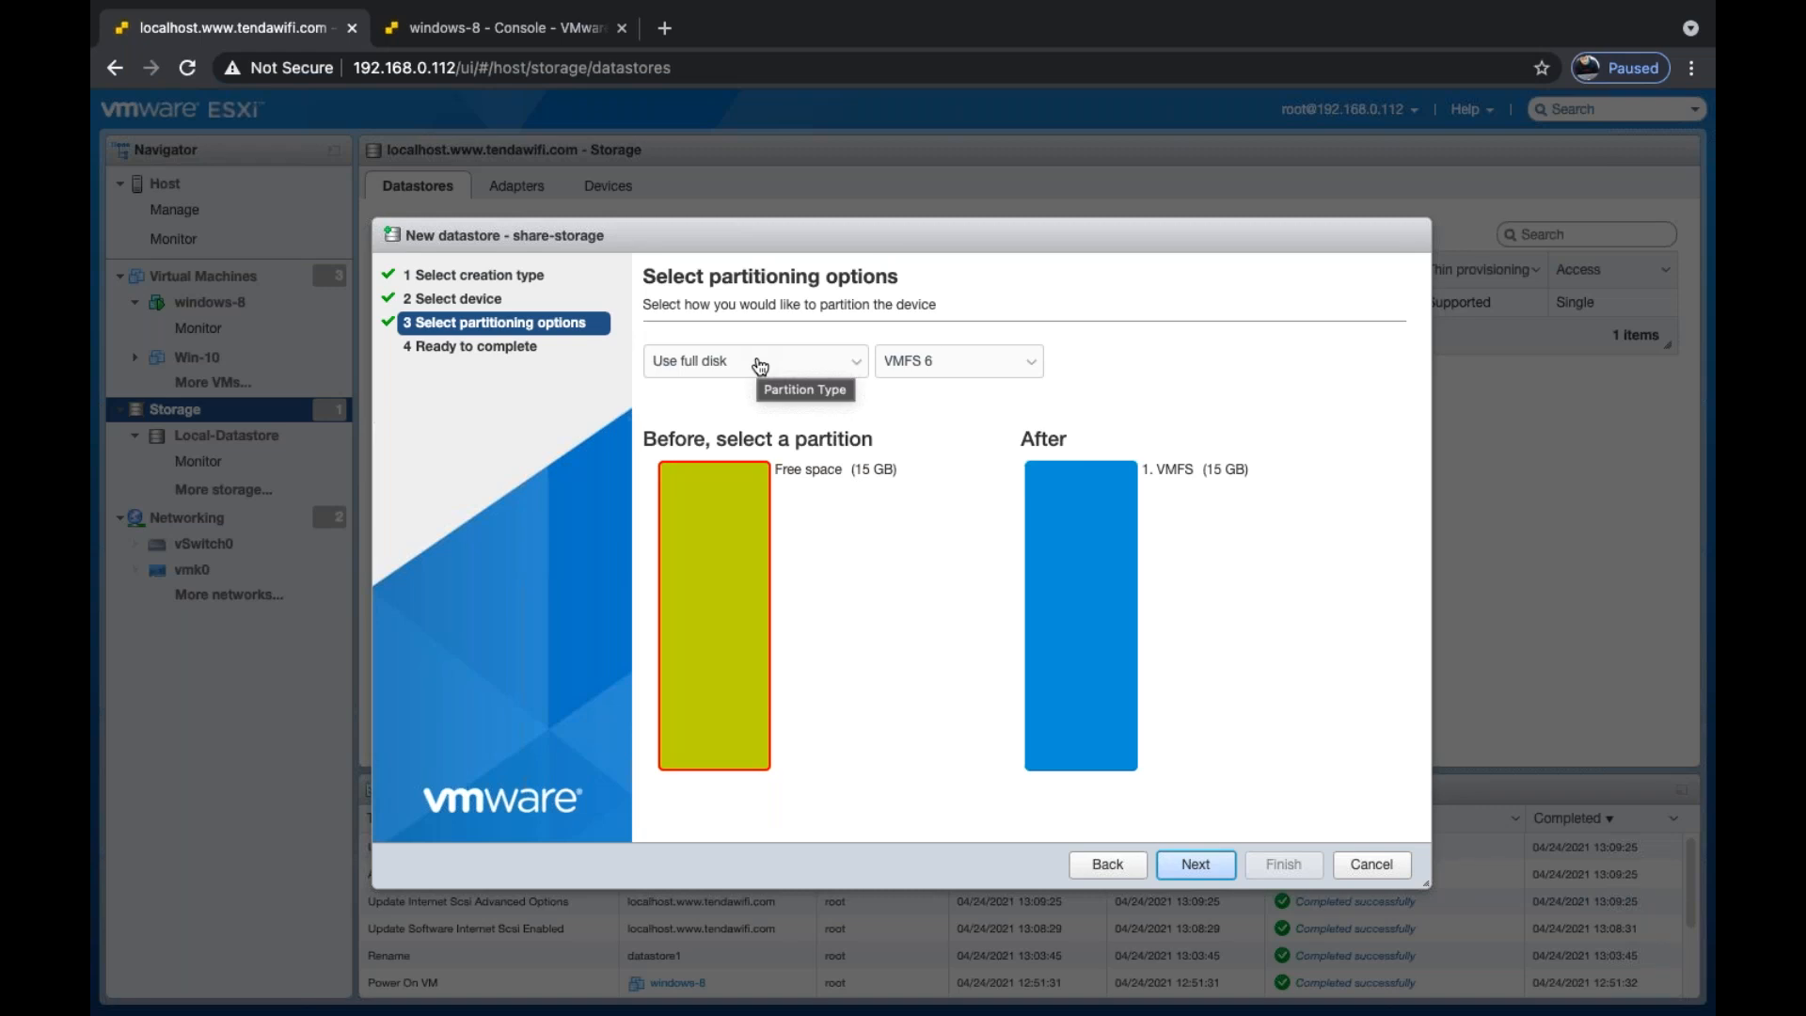
- Keep the full-disk VMFS 6 partitioning, create the datastore and accept erasing the disk's contents
{"action": "left_click", "coordinate": [1196, 863]}
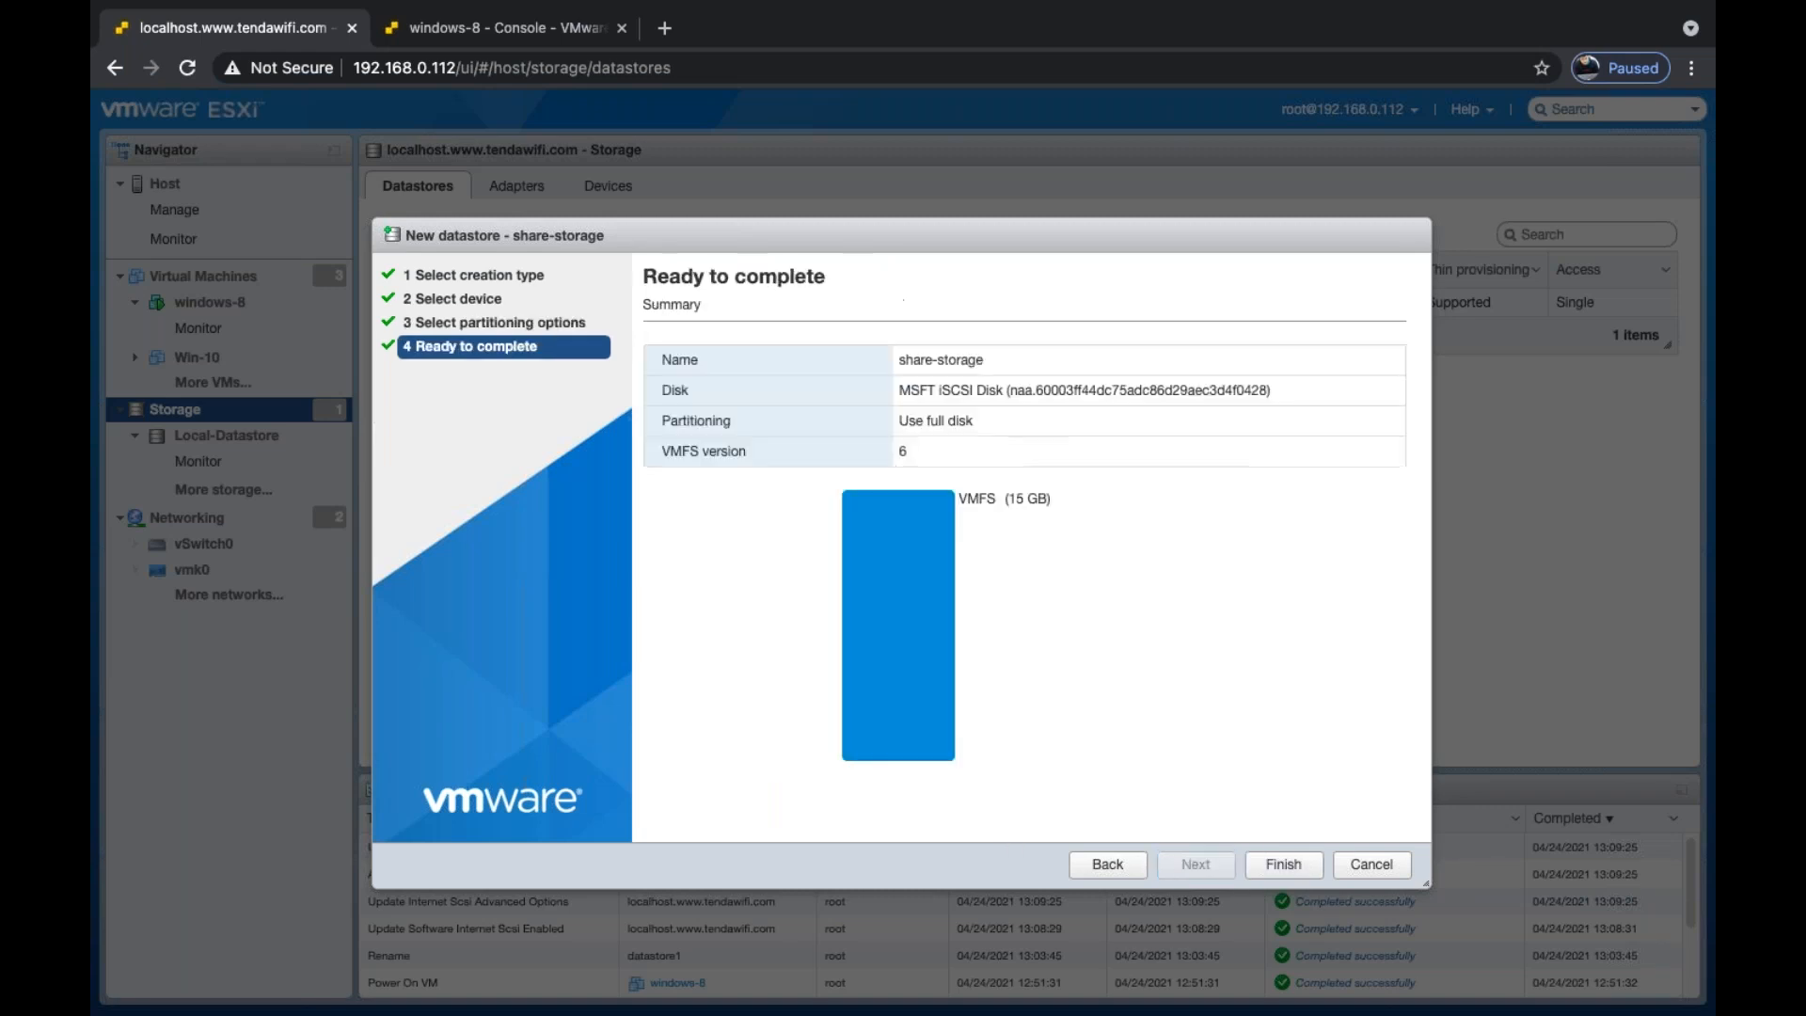
{"action": "left_click", "coordinate": [1283, 863]}
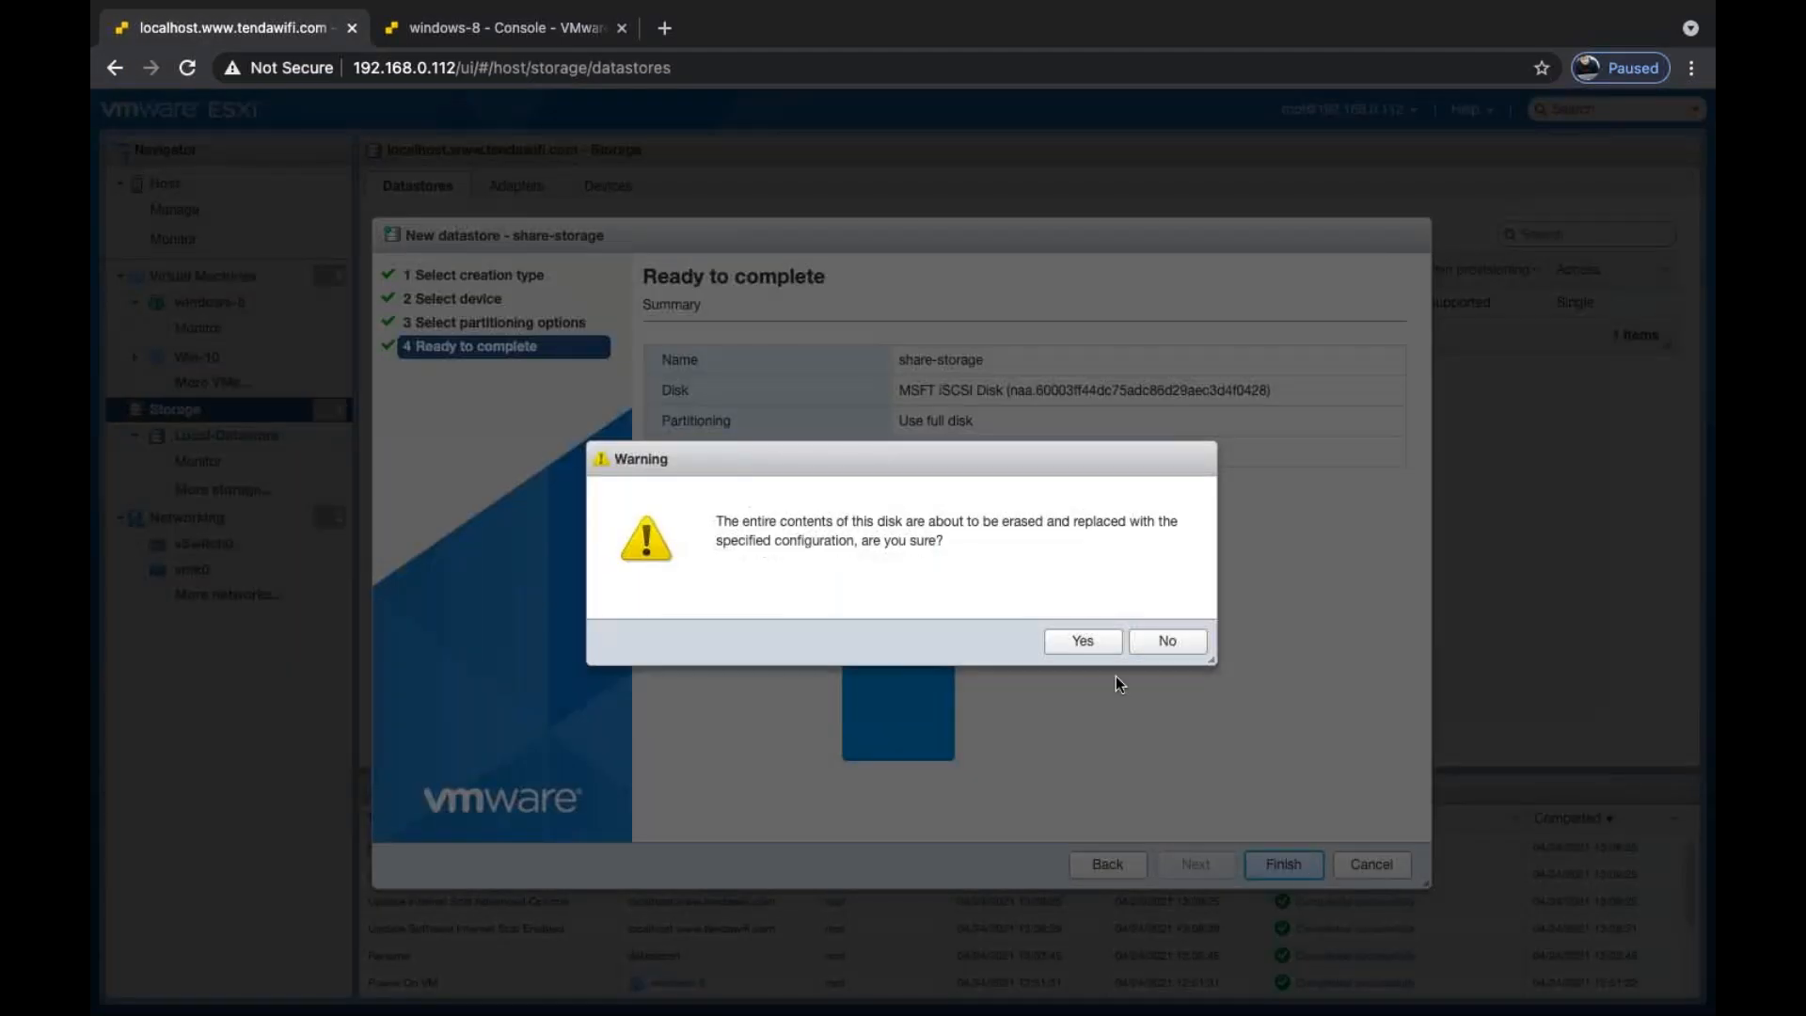
{"action": "left_click", "coordinate": [1083, 641]}
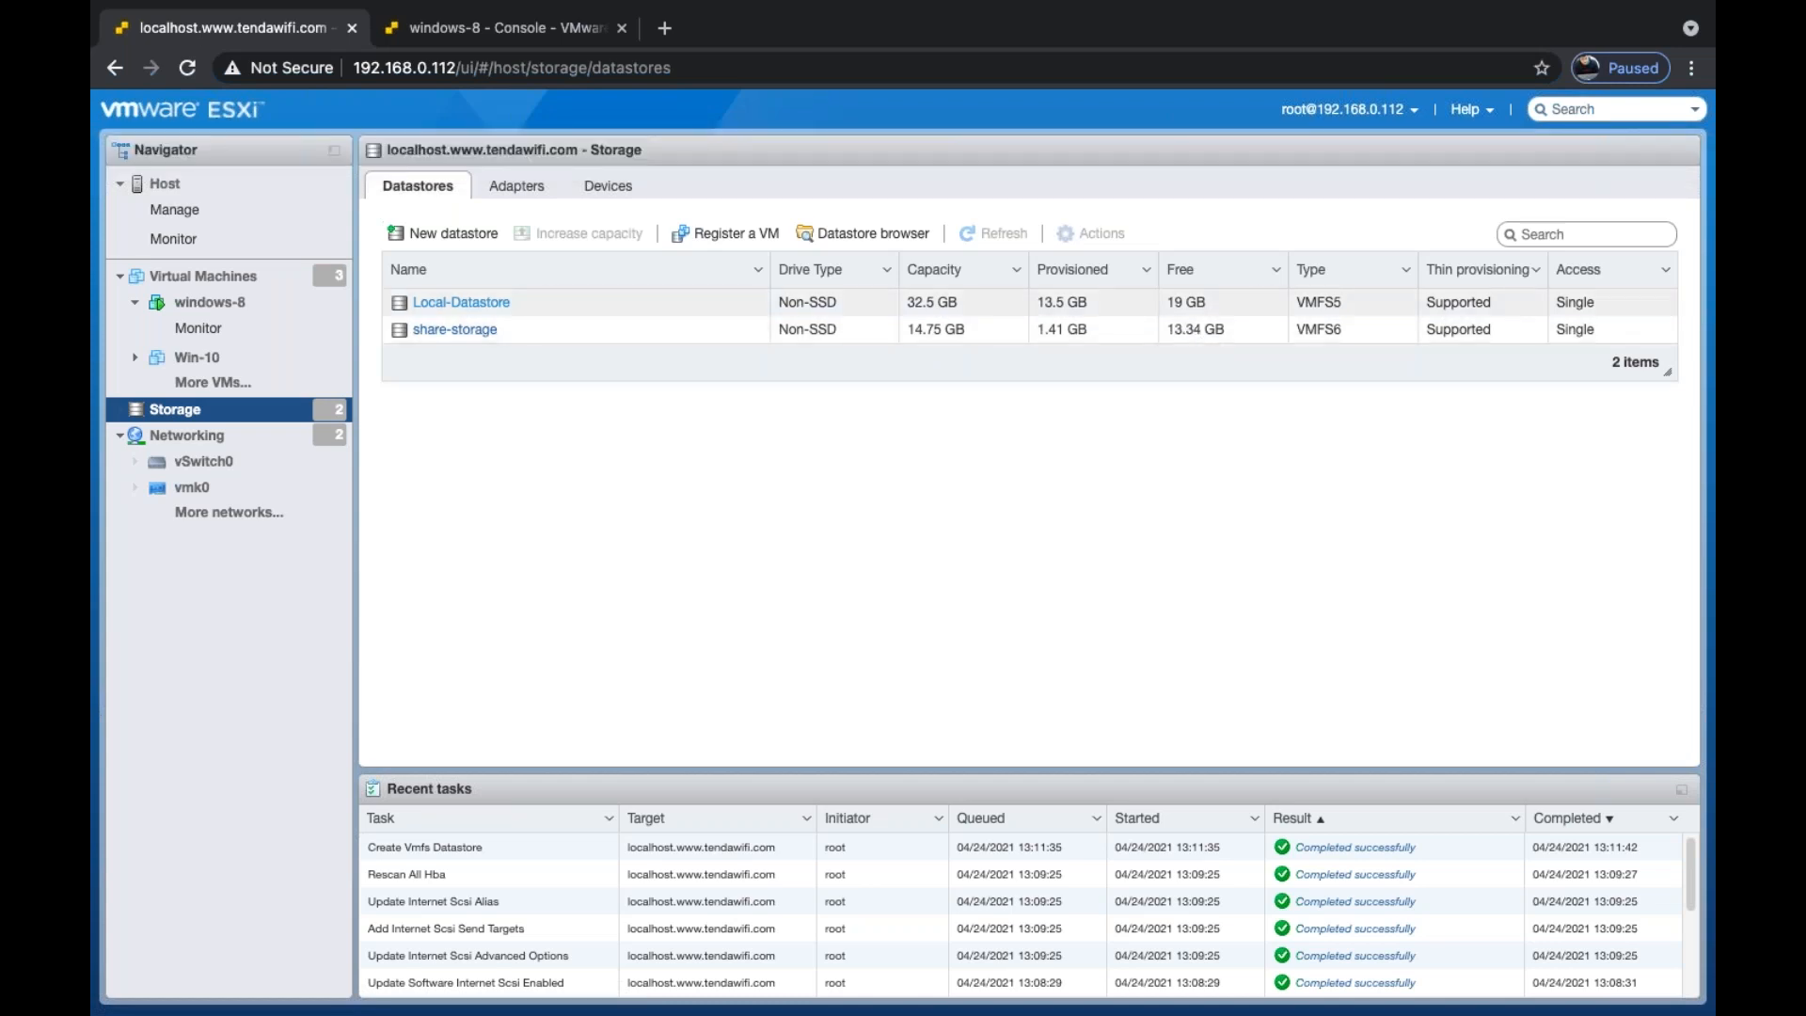
- Inspect the share-storage datastore's details and the windows-8 virtual machine's disks in its console
{"action": "left_click", "coordinate": [490, 344]}
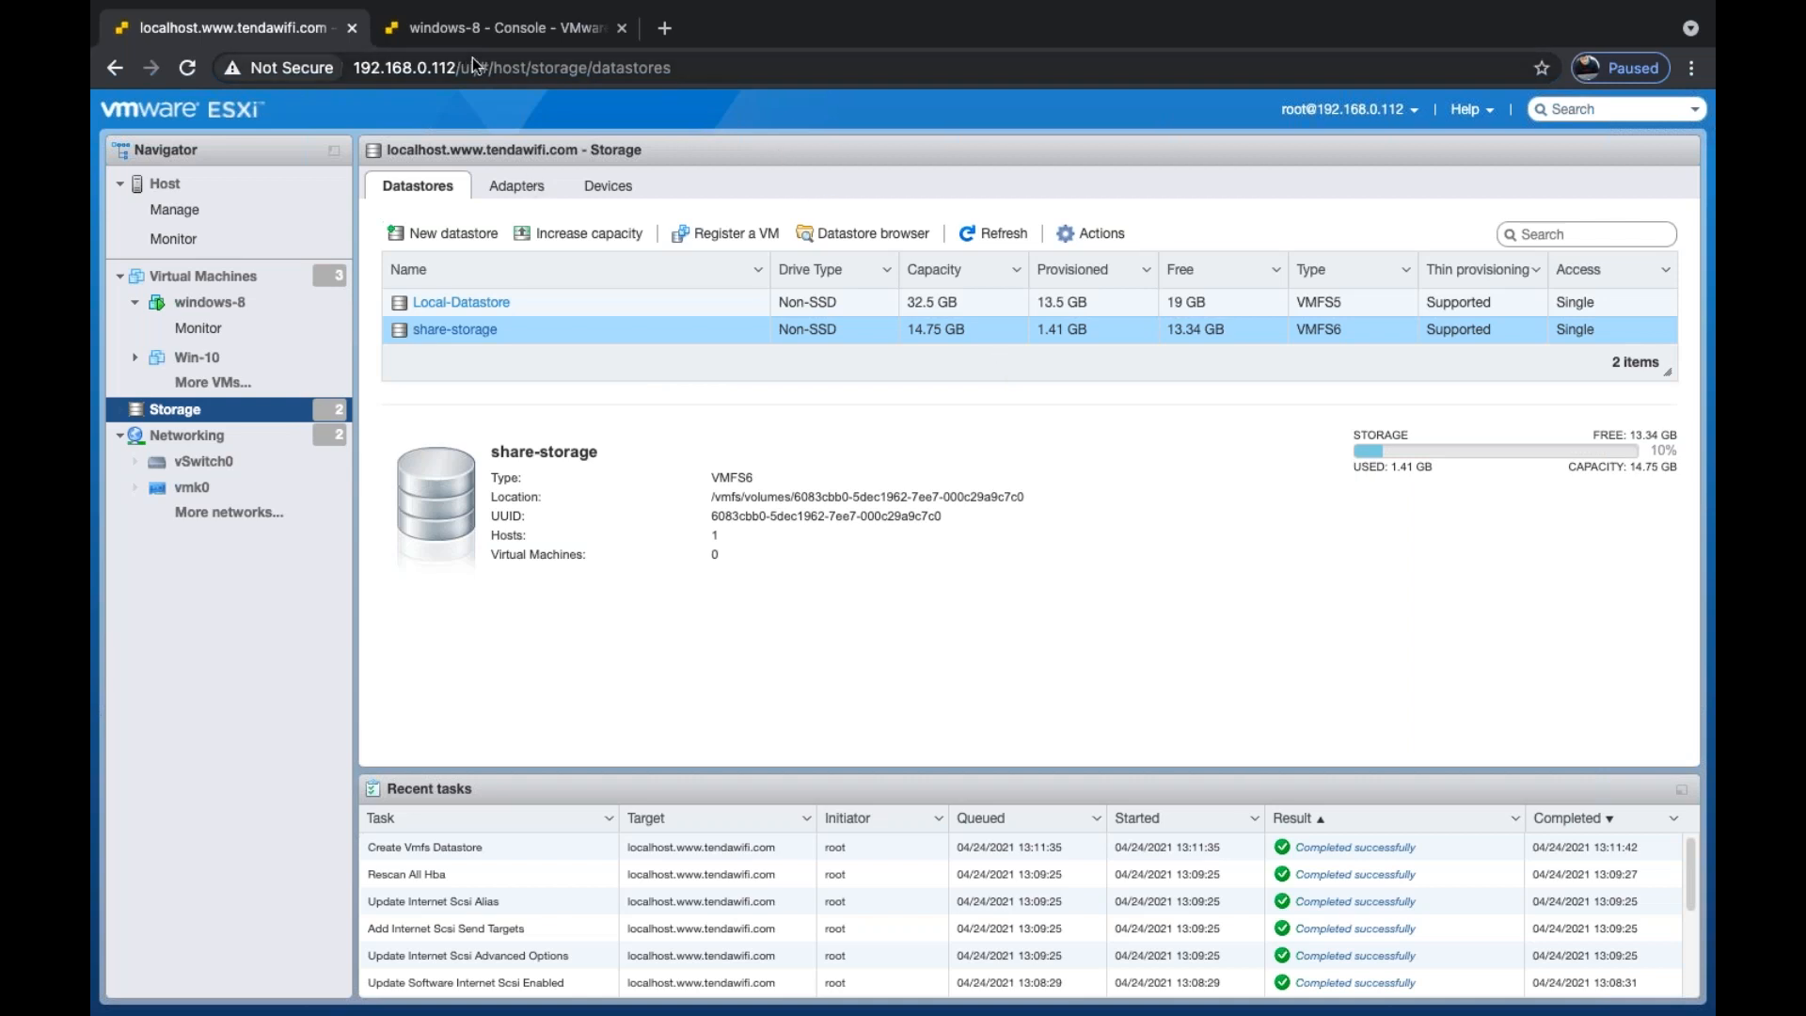
{"action": "left_click", "coordinate": [209, 302]}
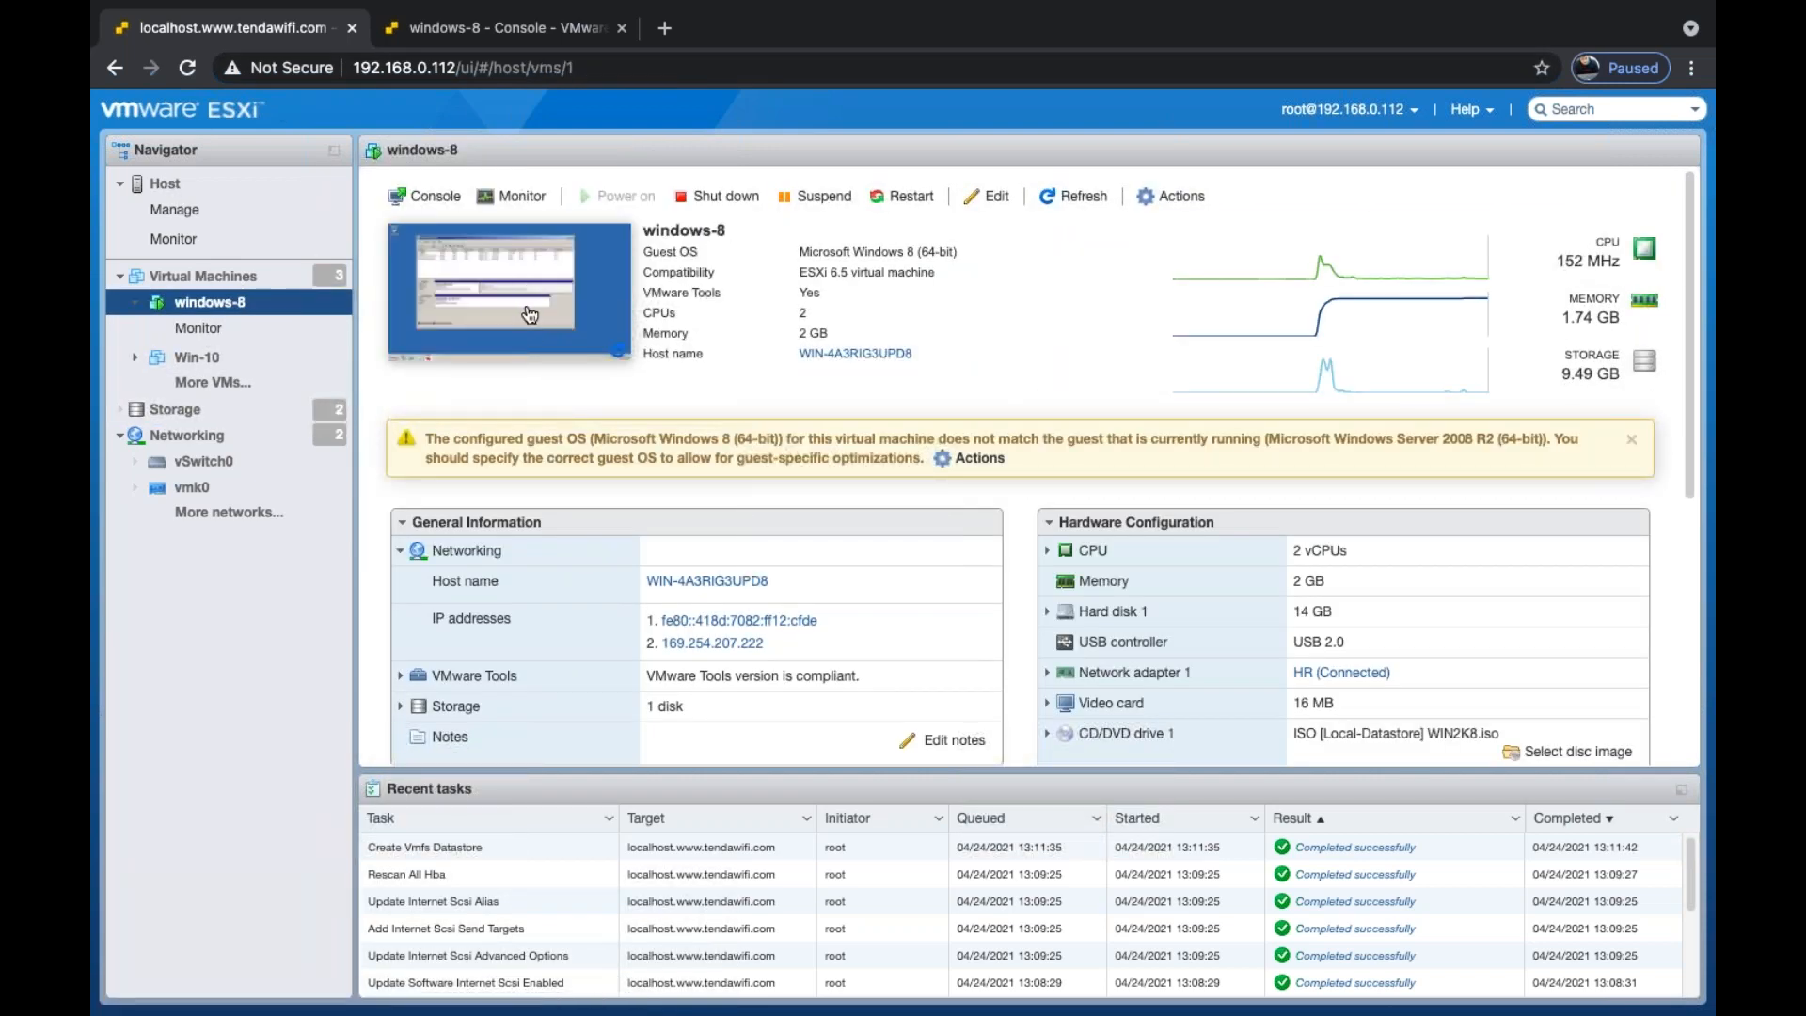
{"action": "left_click", "coordinate": [506, 28]}
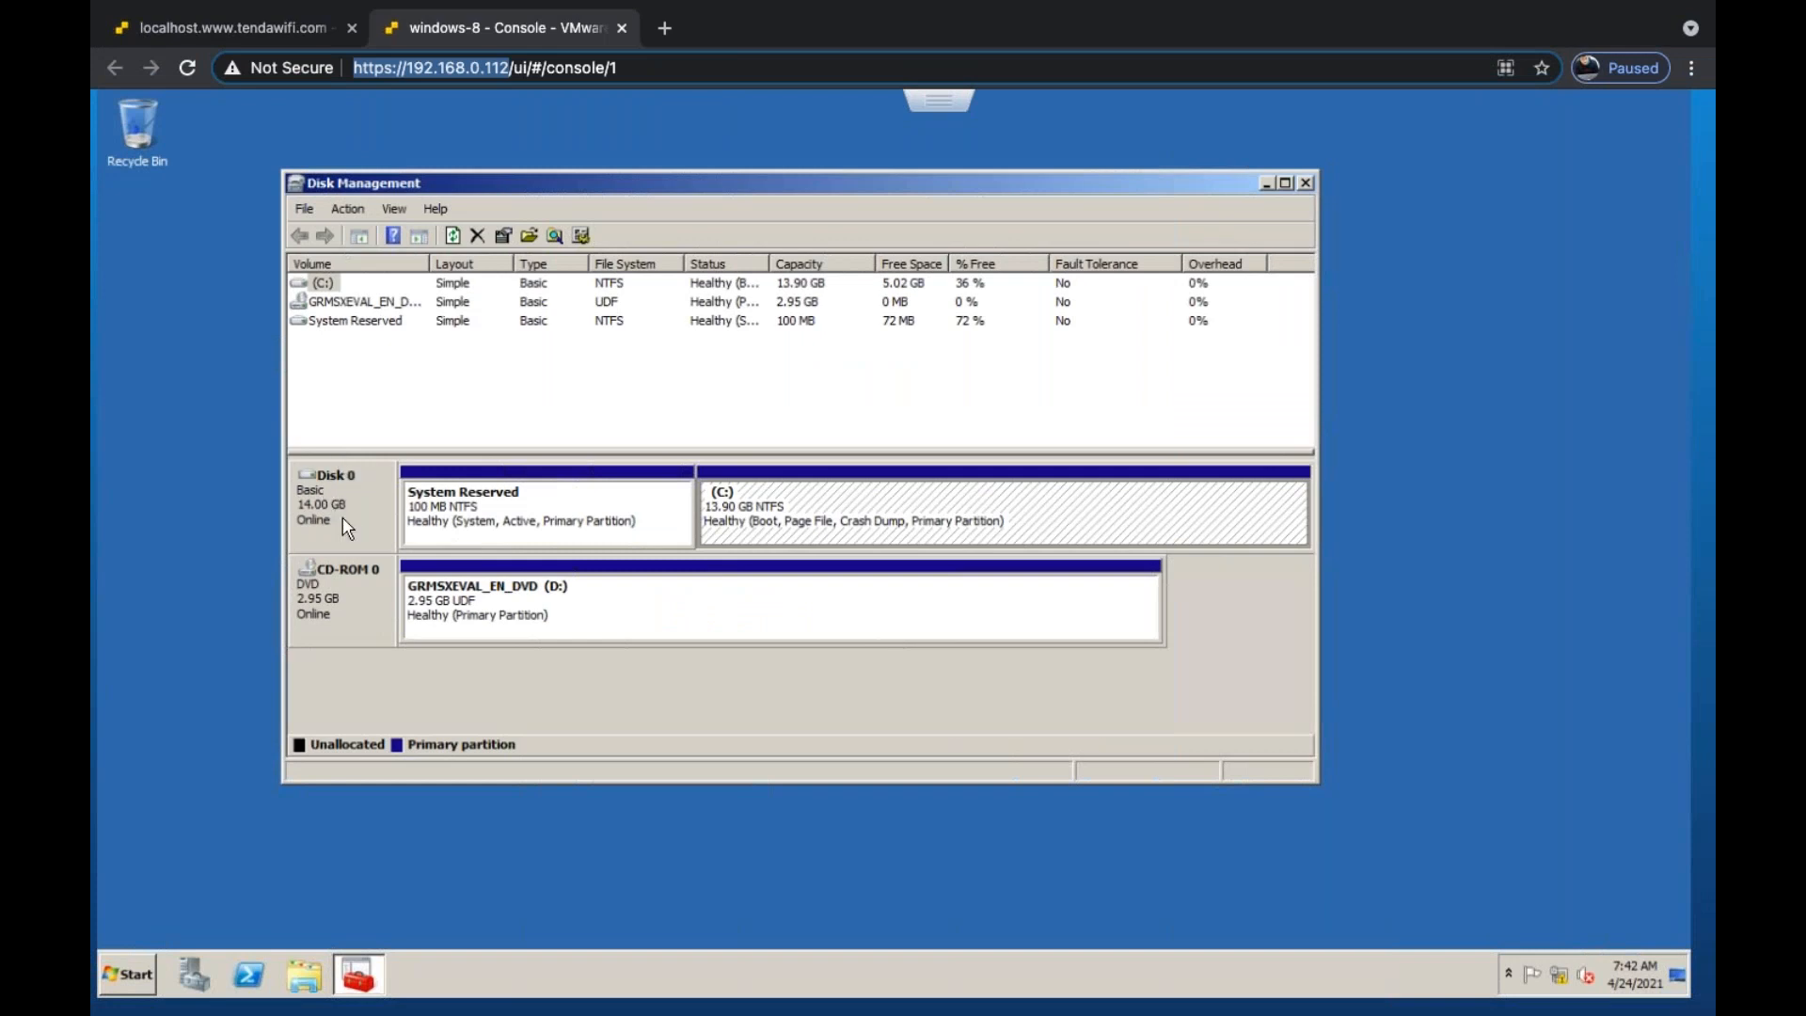
{"action": "left_click", "coordinate": [271, 36]}
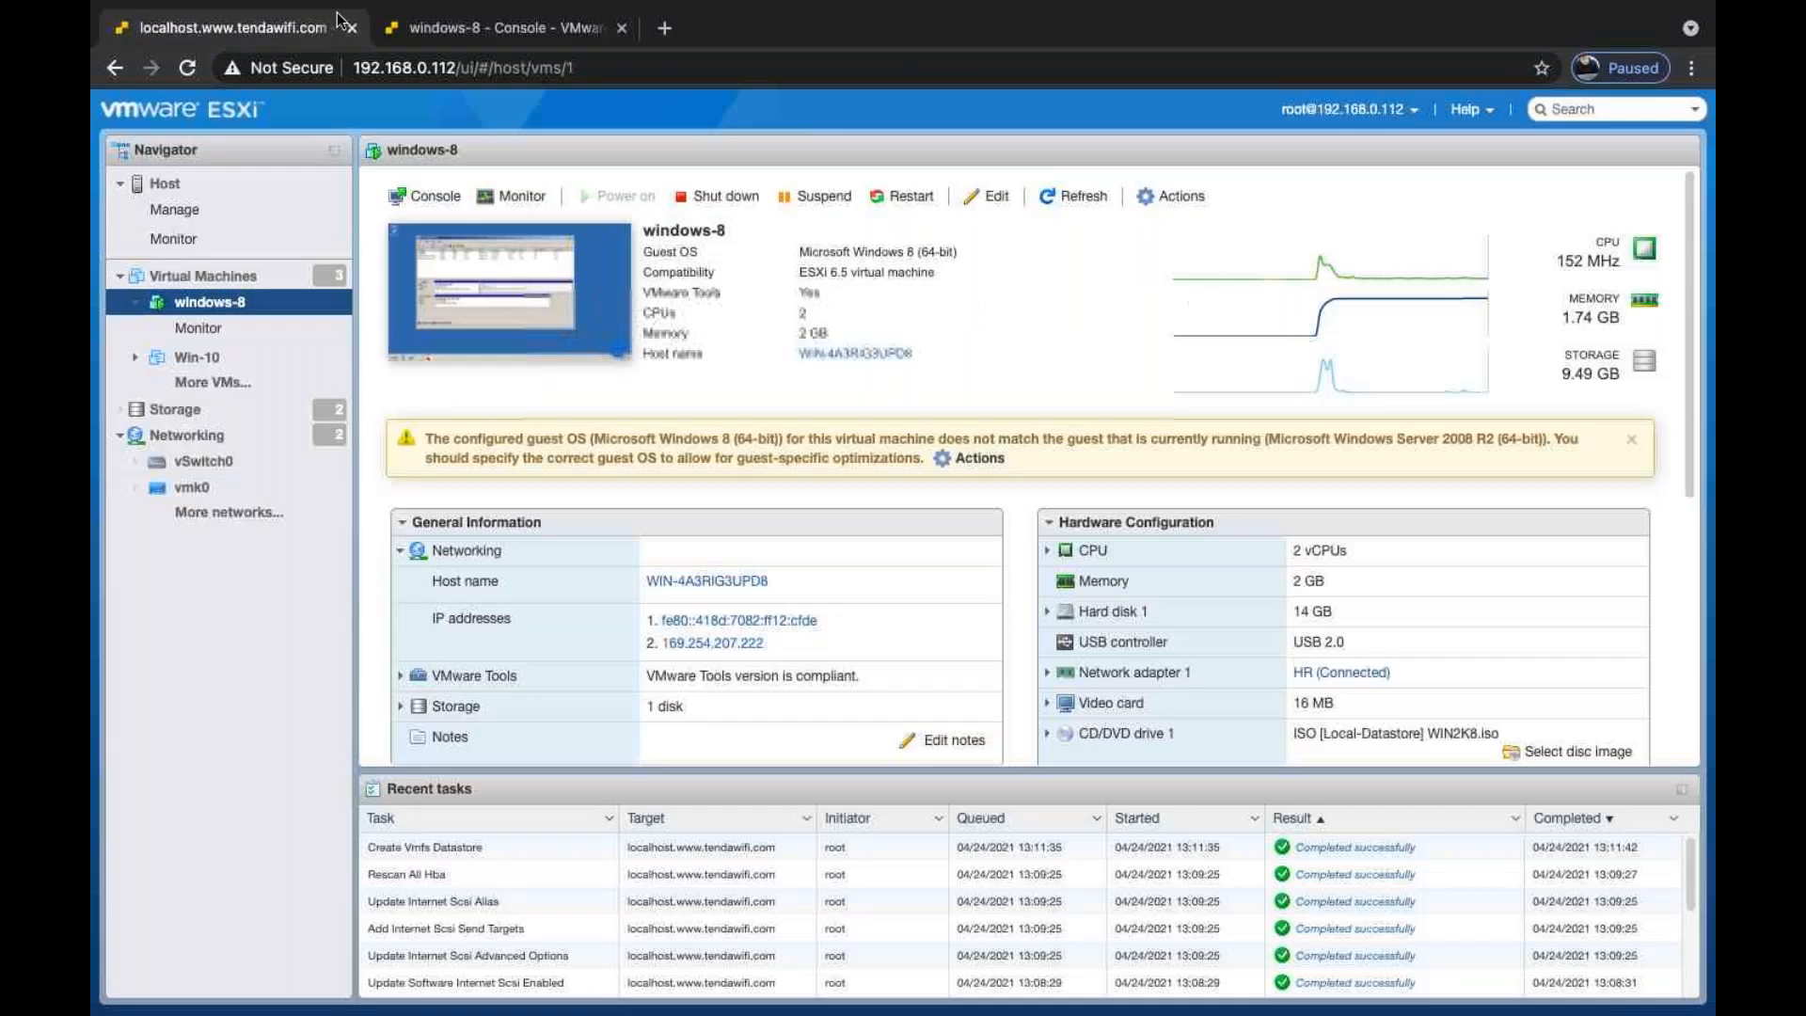
- Add a new standard hard disk to the windows-8 virtual machine and set its size to 5 GB
{"action": "left_click", "coordinate": [1183, 198]}
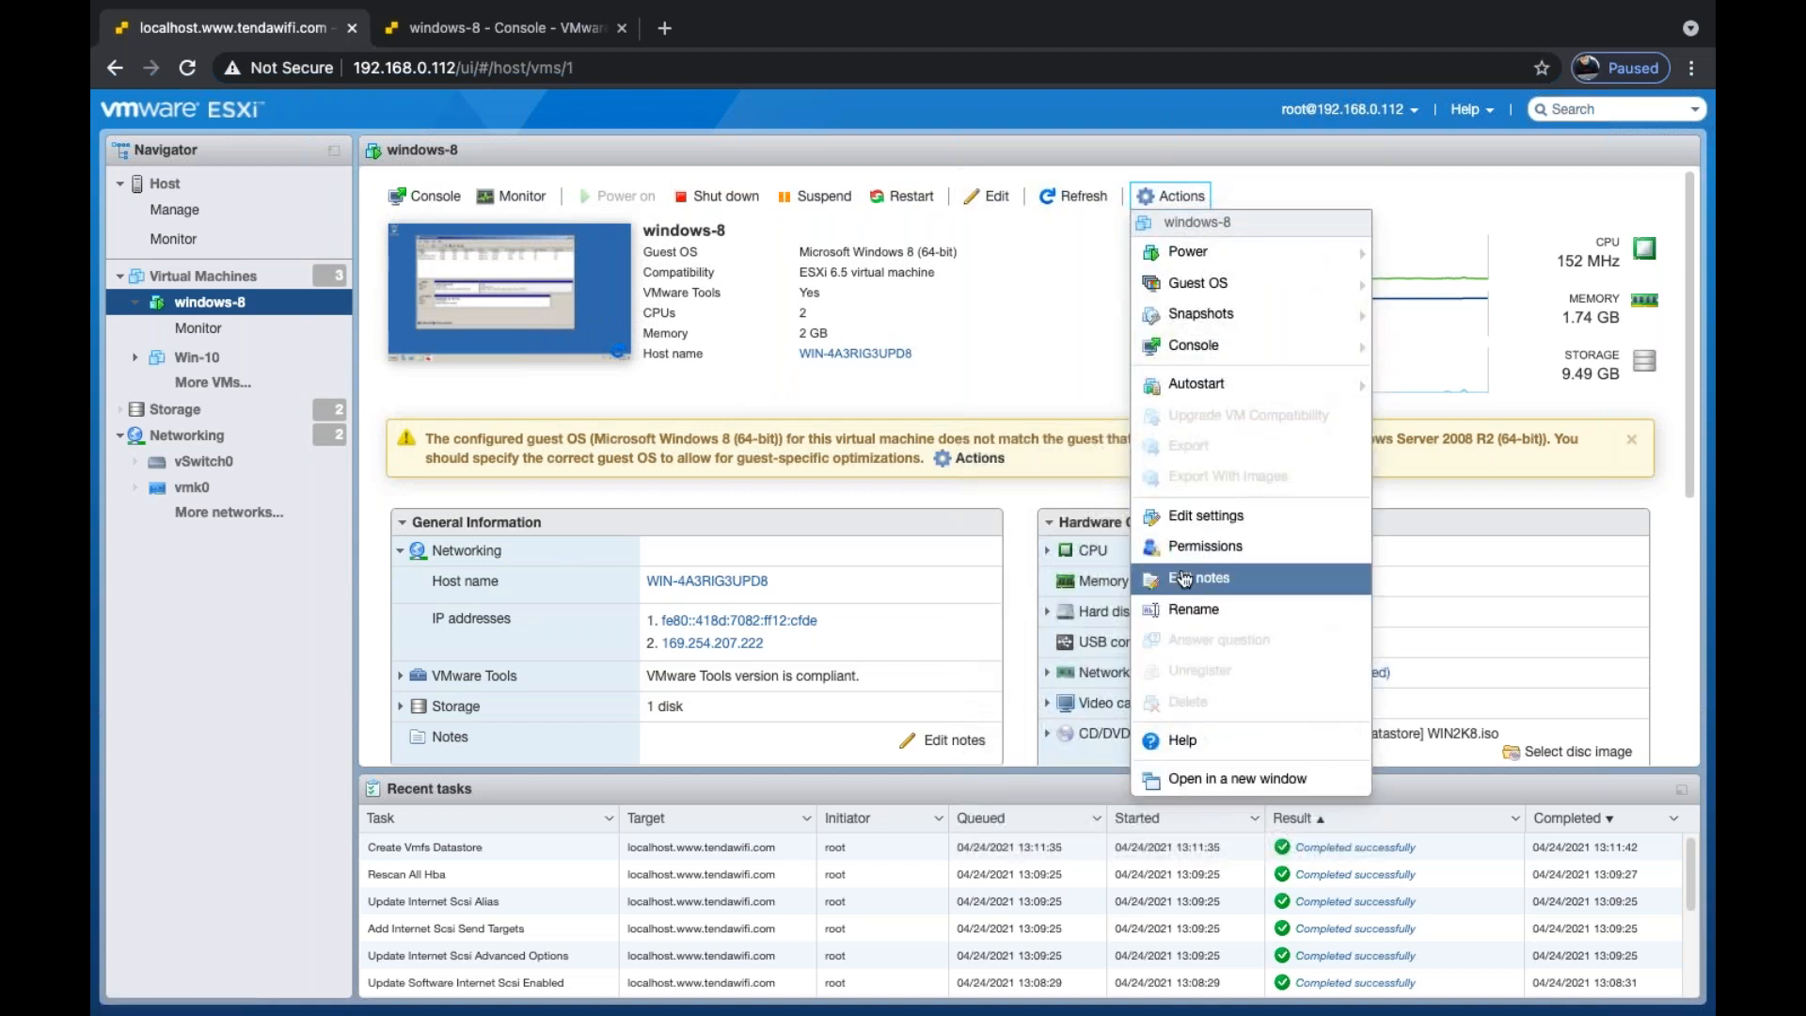
{"action": "left_click", "coordinate": [1206, 515]}
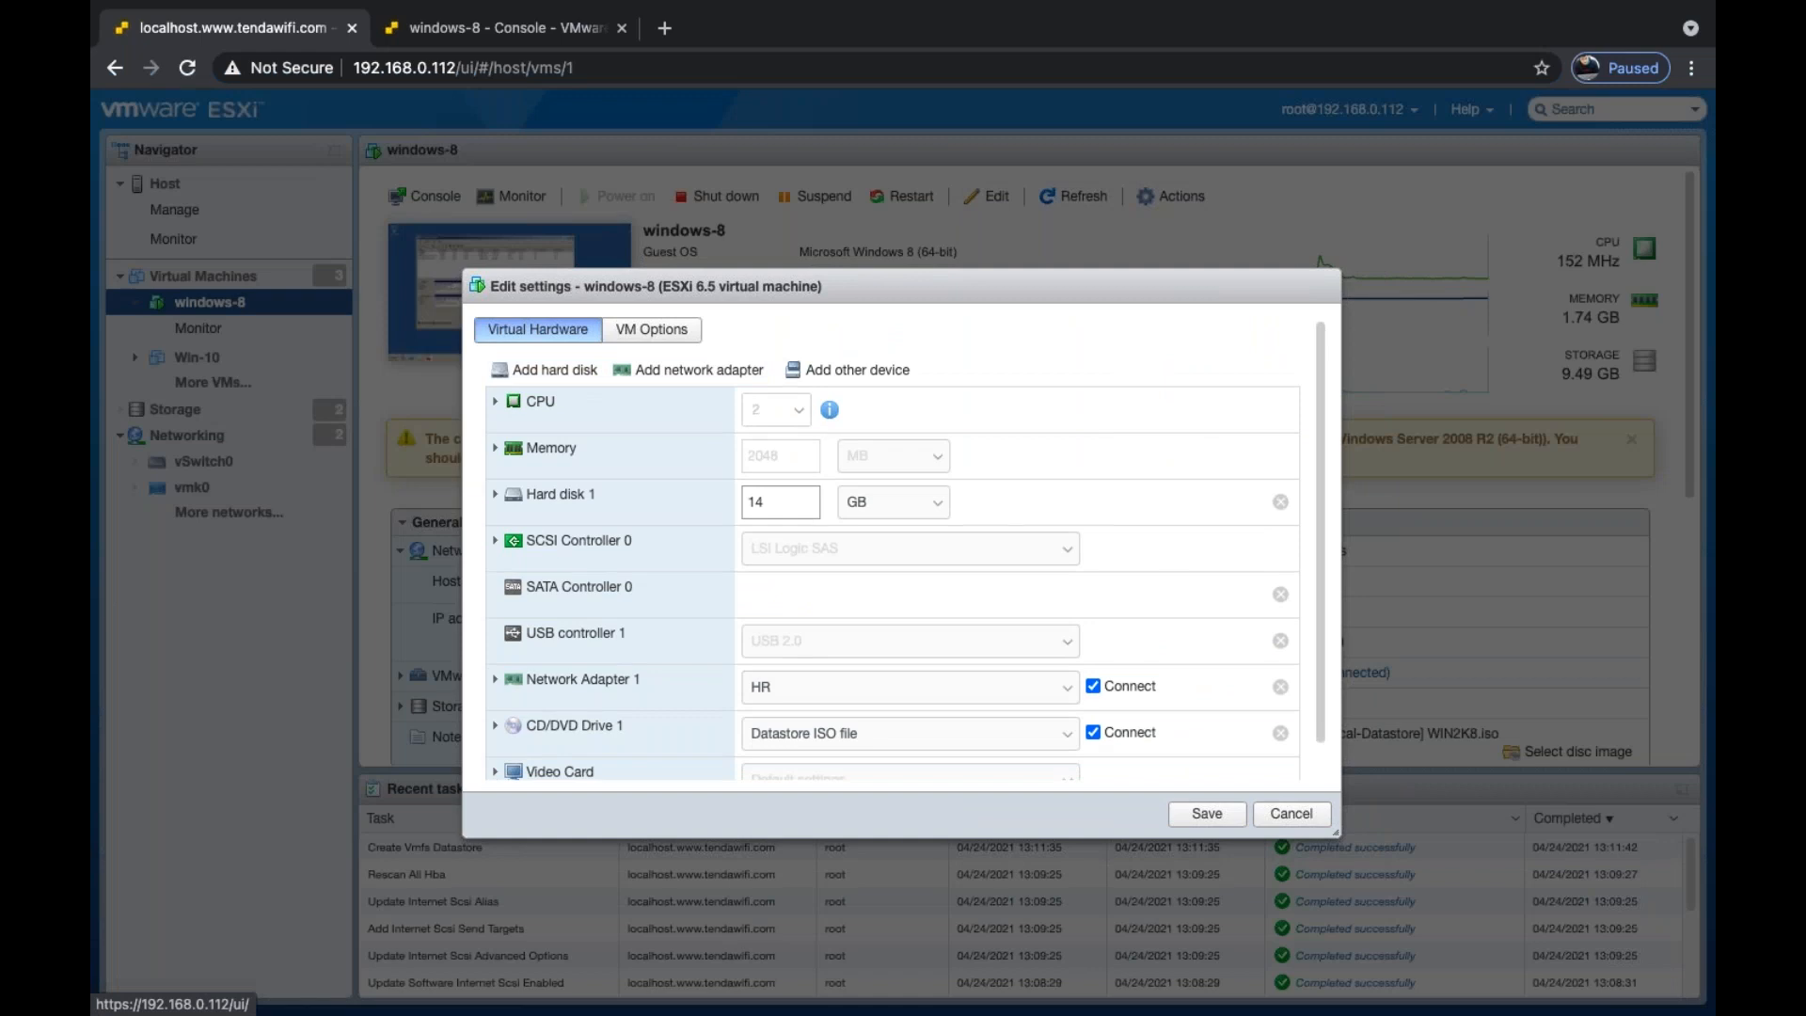
{"action": "left_click", "coordinate": [546, 371]}
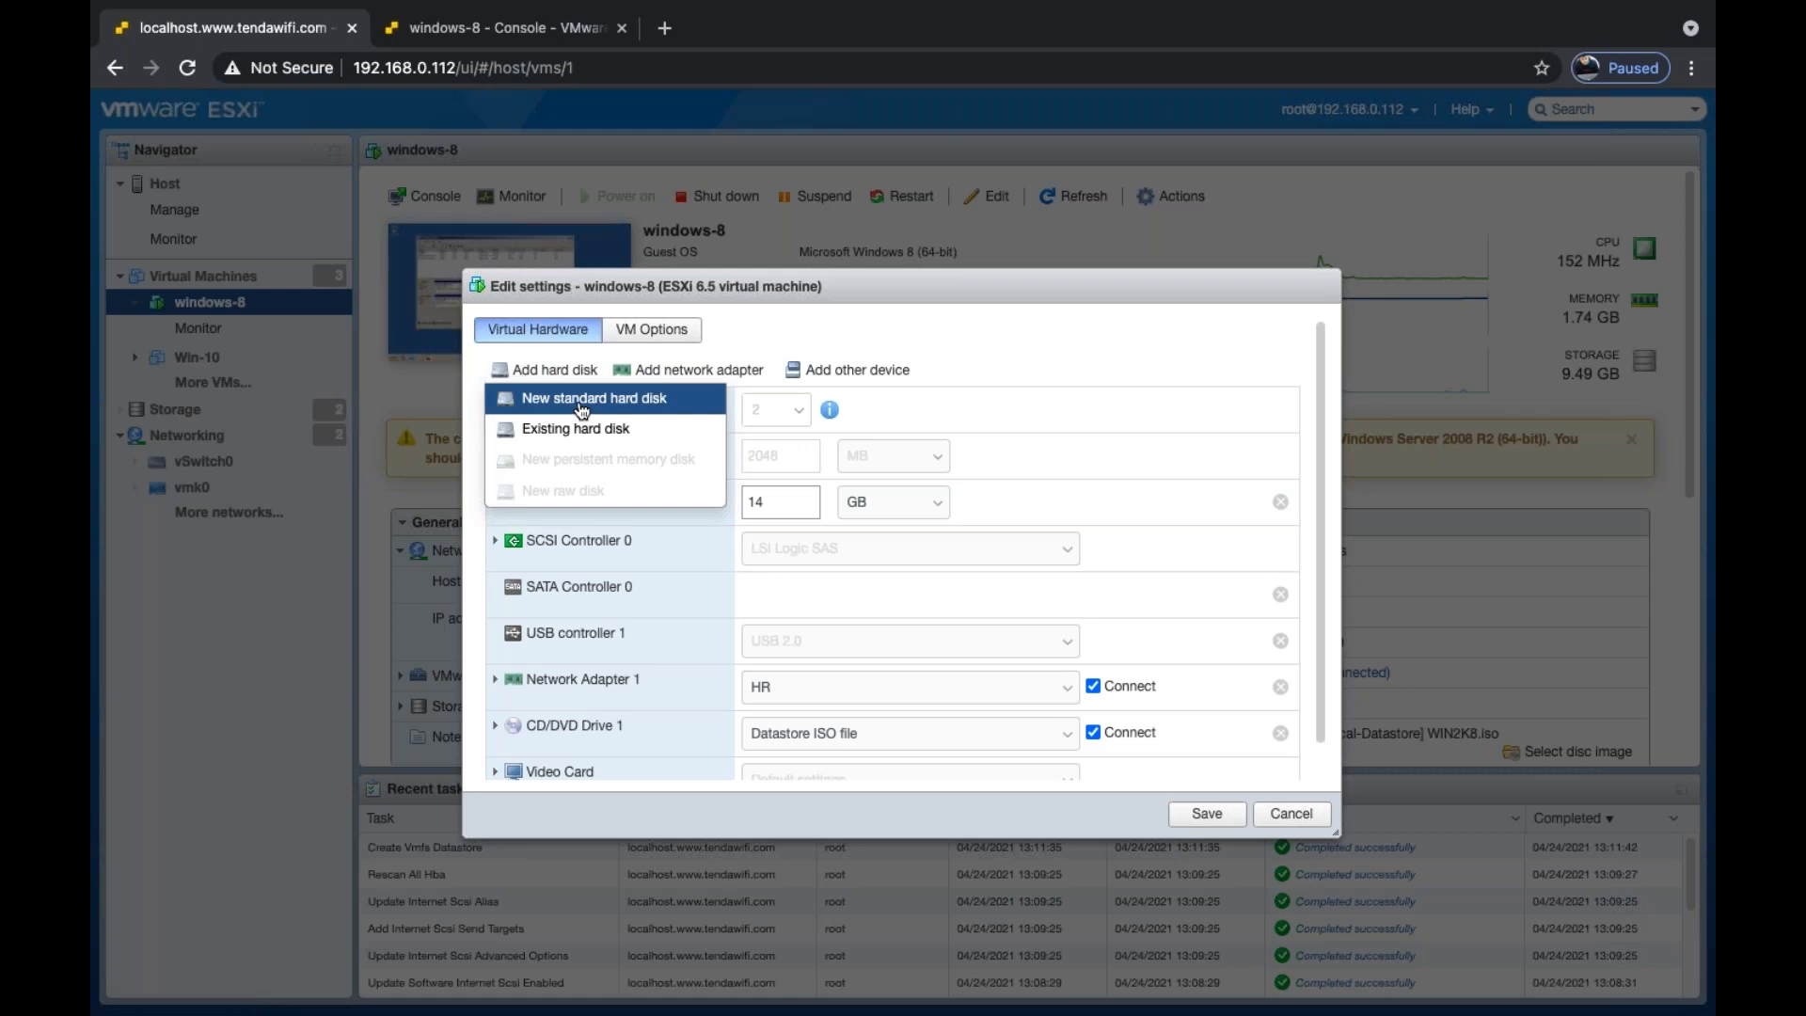
{"action": "left_click", "coordinate": [581, 403]}
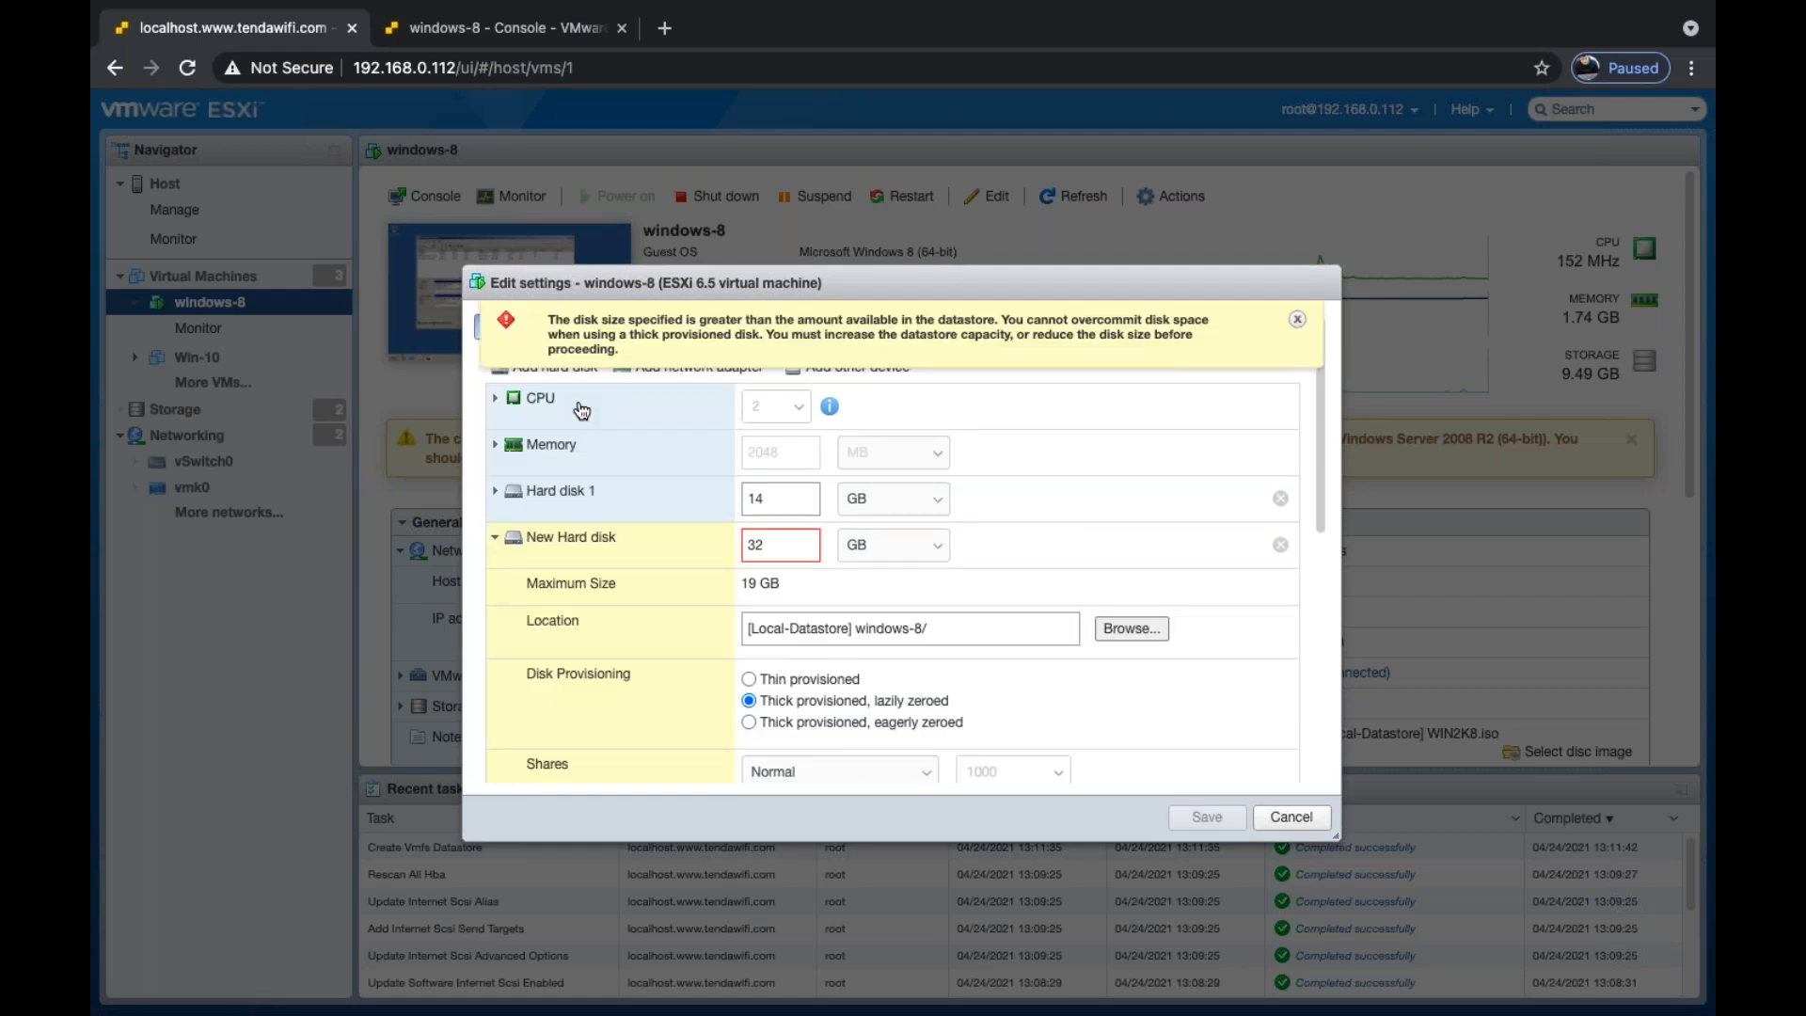
{"action": "left_click", "coordinate": [772, 551]}
{"action": "key", "text": "BackSpace"}
{"action": "key", "text": "BackSpace"}
{"action": "type", "text": "5"}
- Store the new hard disk on the share-storage datastore, make it thin provisioned and save the virtual machine's settings
{"action": "left_click", "coordinate": [1132, 638]}
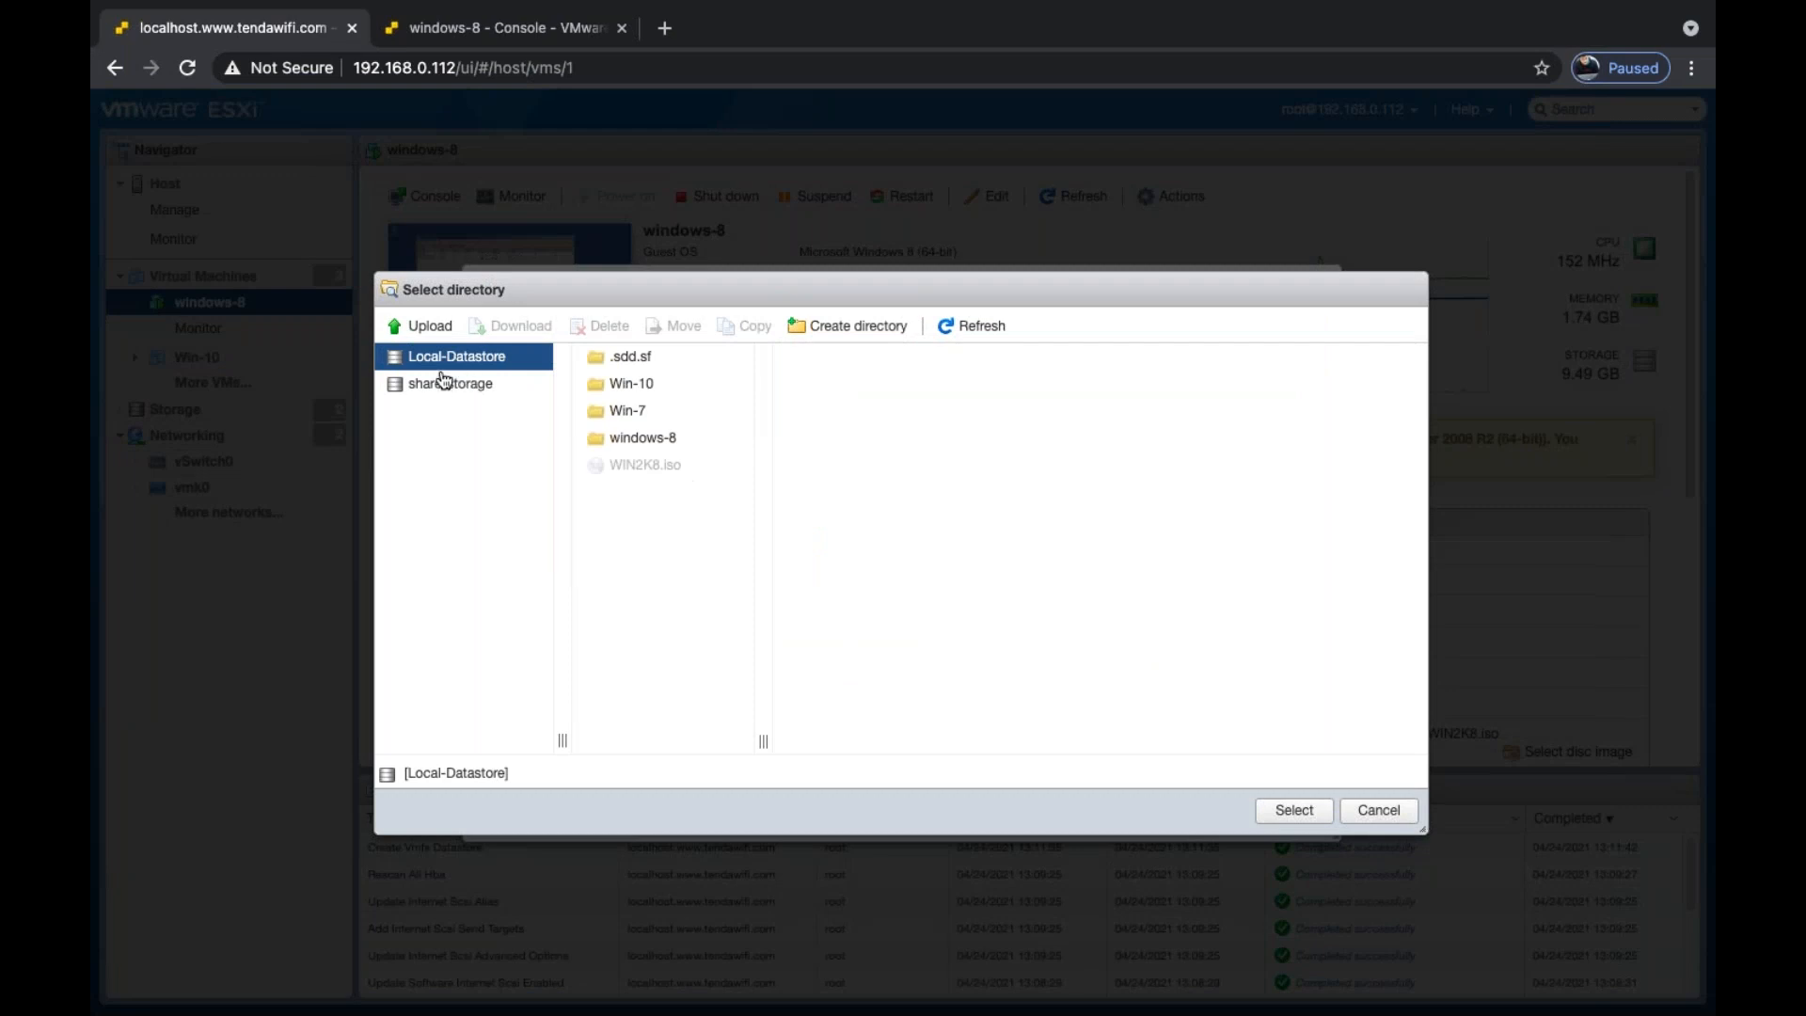
{"action": "left_click", "coordinate": [443, 385]}
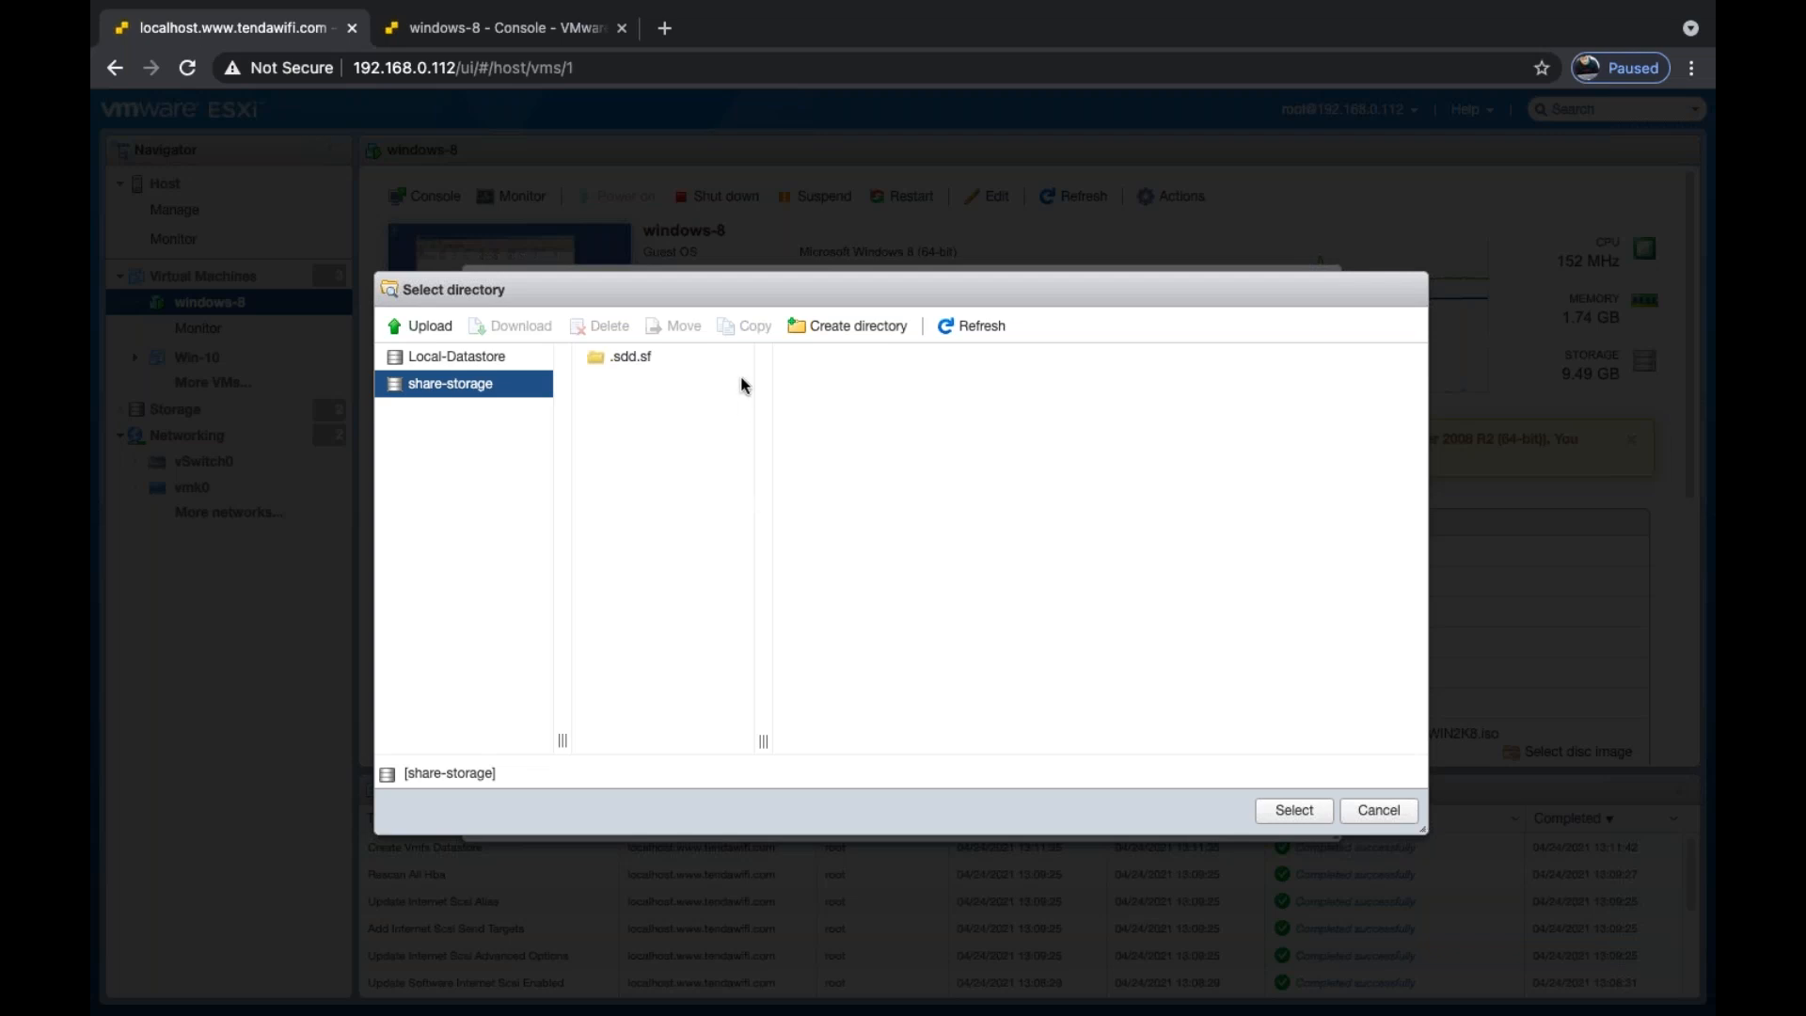
{"action": "left_click", "coordinate": [1294, 812]}
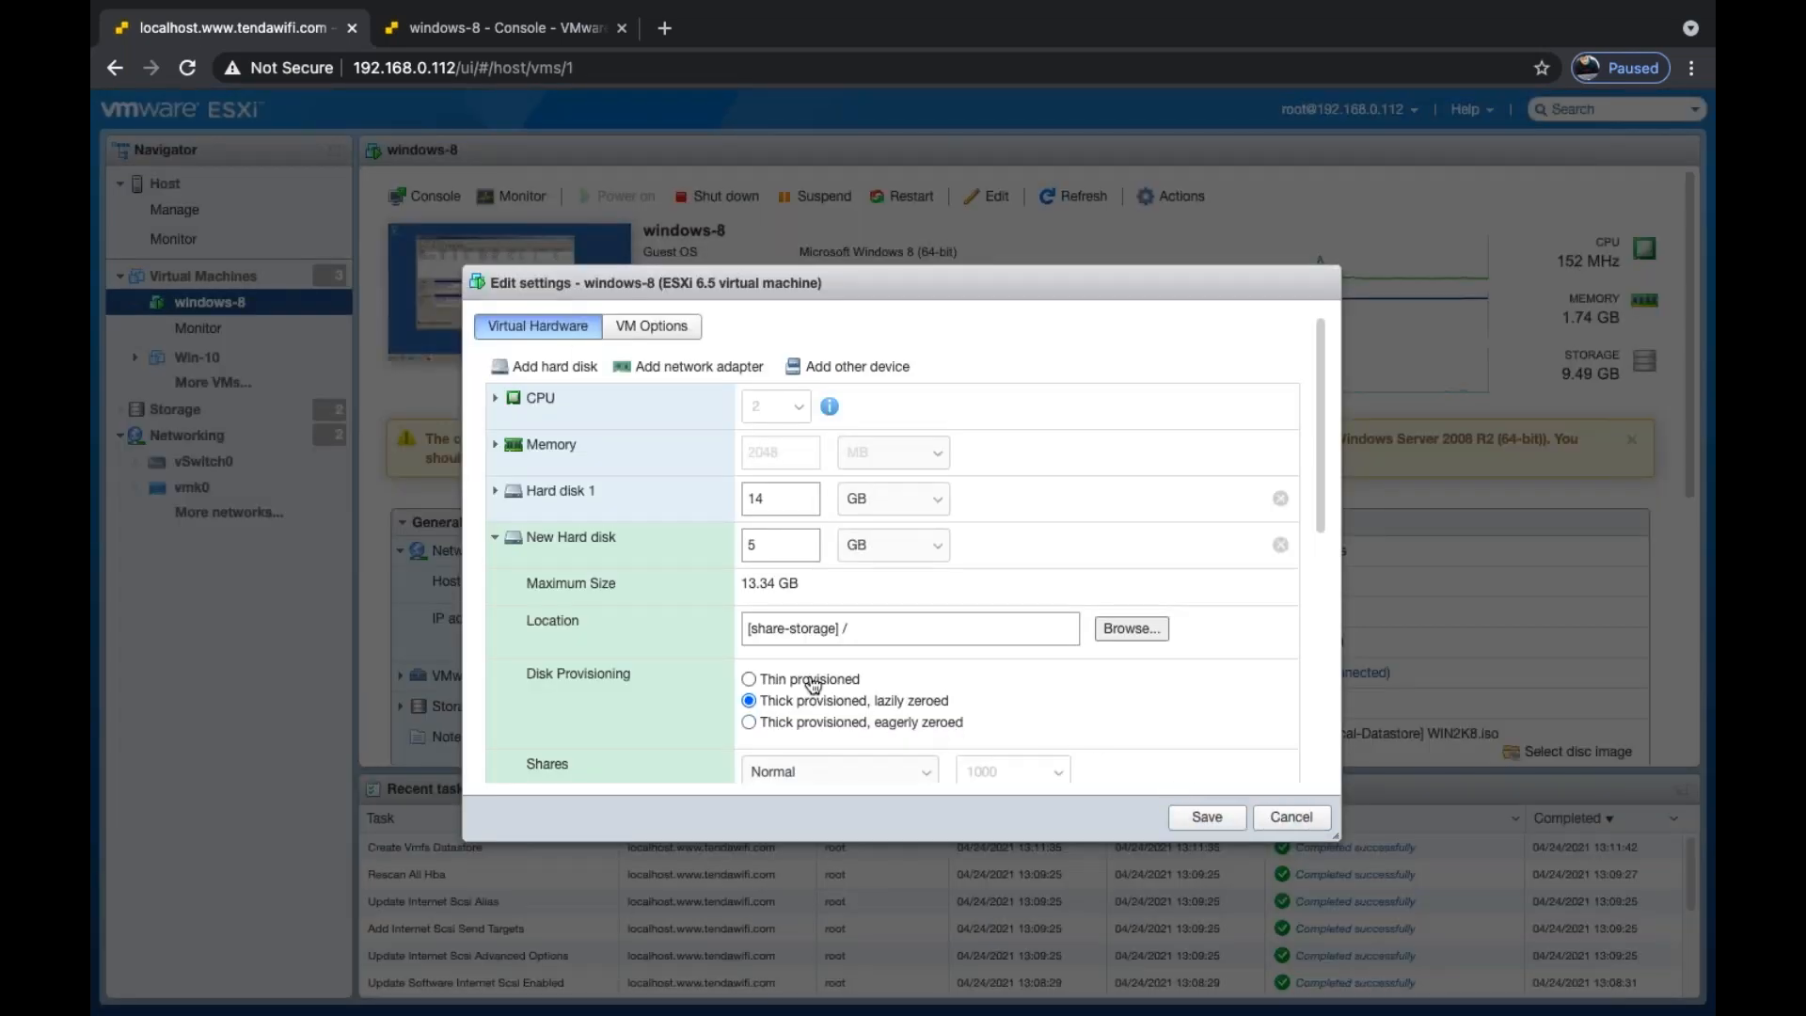
{"action": "left_click", "coordinate": [819, 677]}
{"action": "left_click", "coordinate": [1204, 818]}
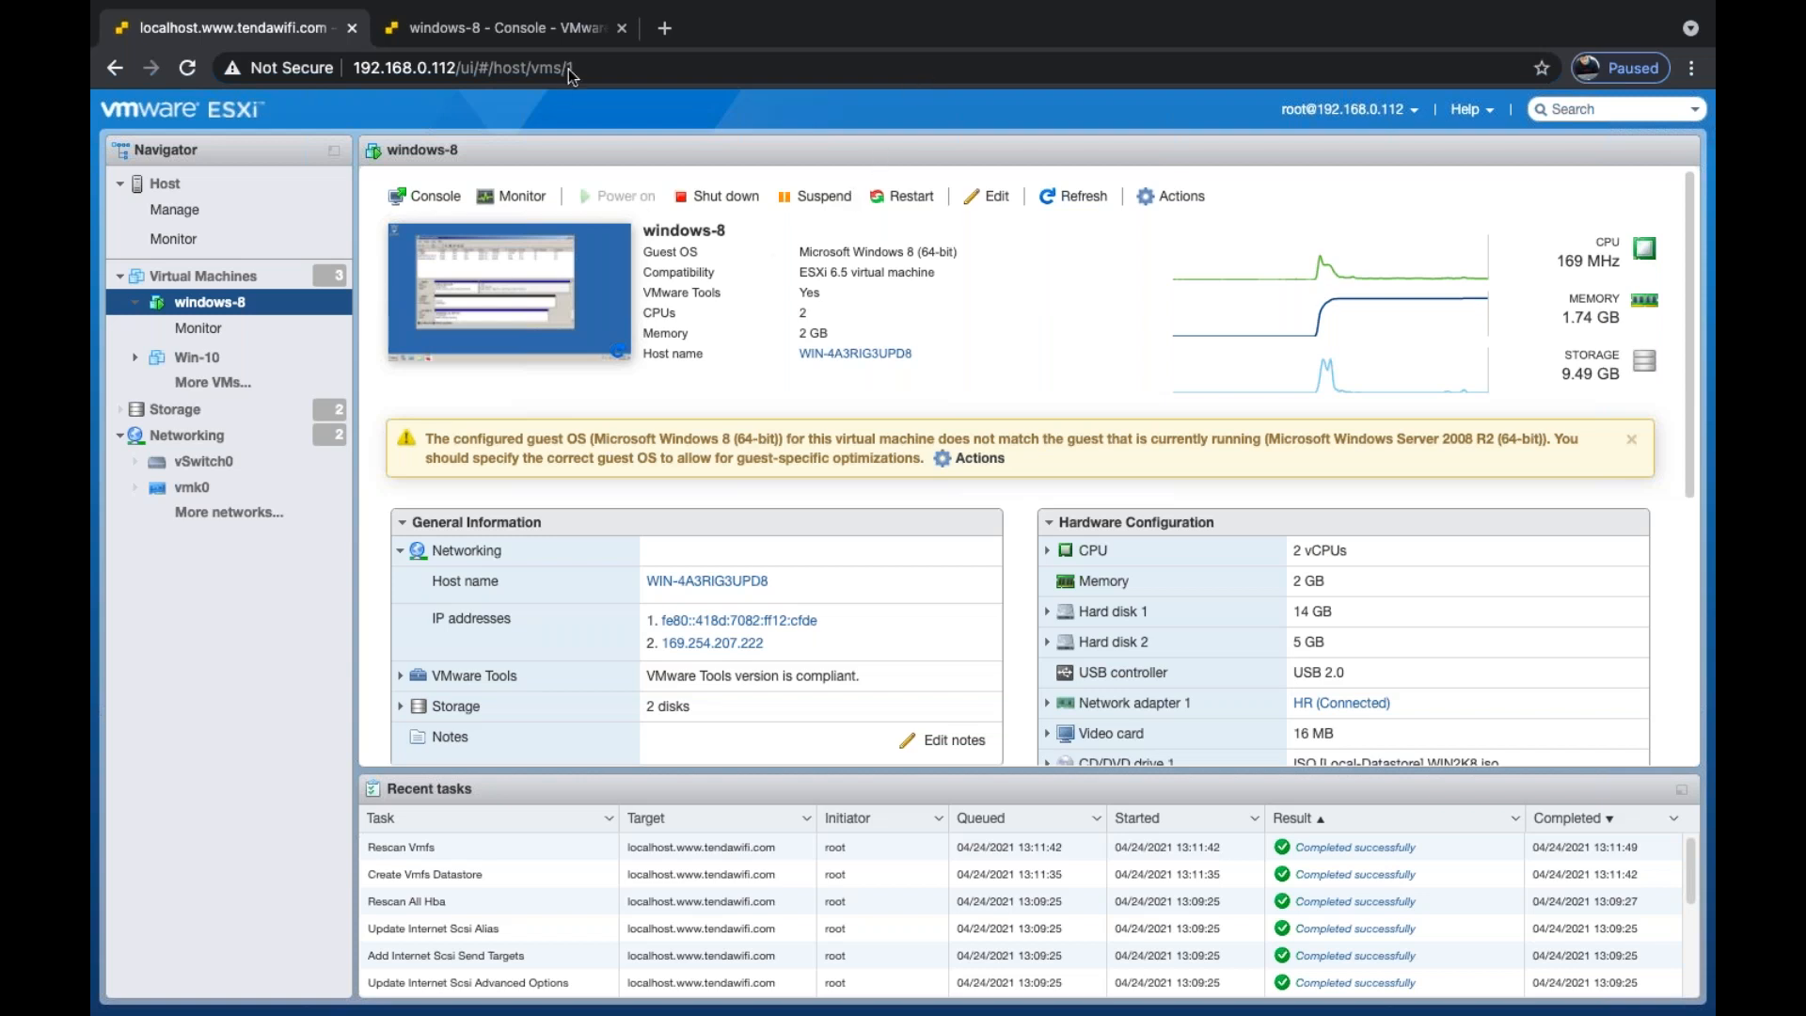
- In the windows-8 console, initialize Disk 1 with the MBR partition style
{"action": "left_click", "coordinate": [545, 29]}
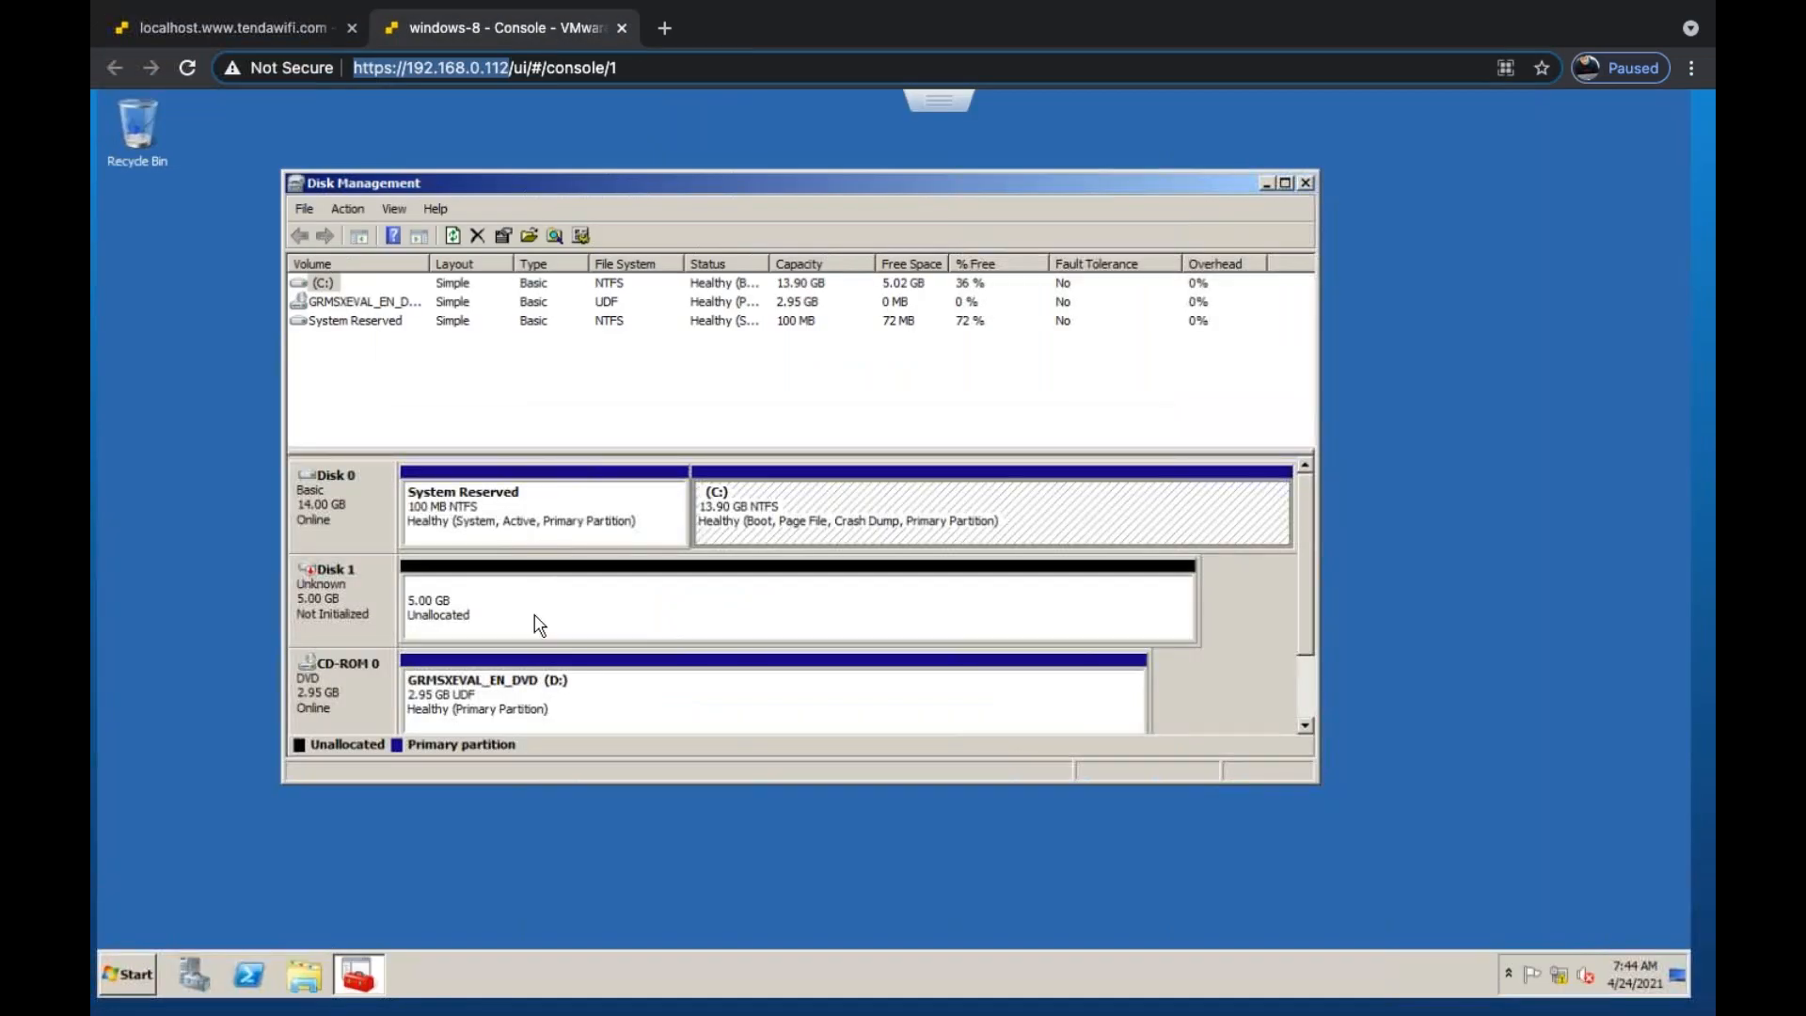
{"action": "right_click", "coordinate": [322, 592]}
{"action": "left_click", "coordinate": [377, 598]}
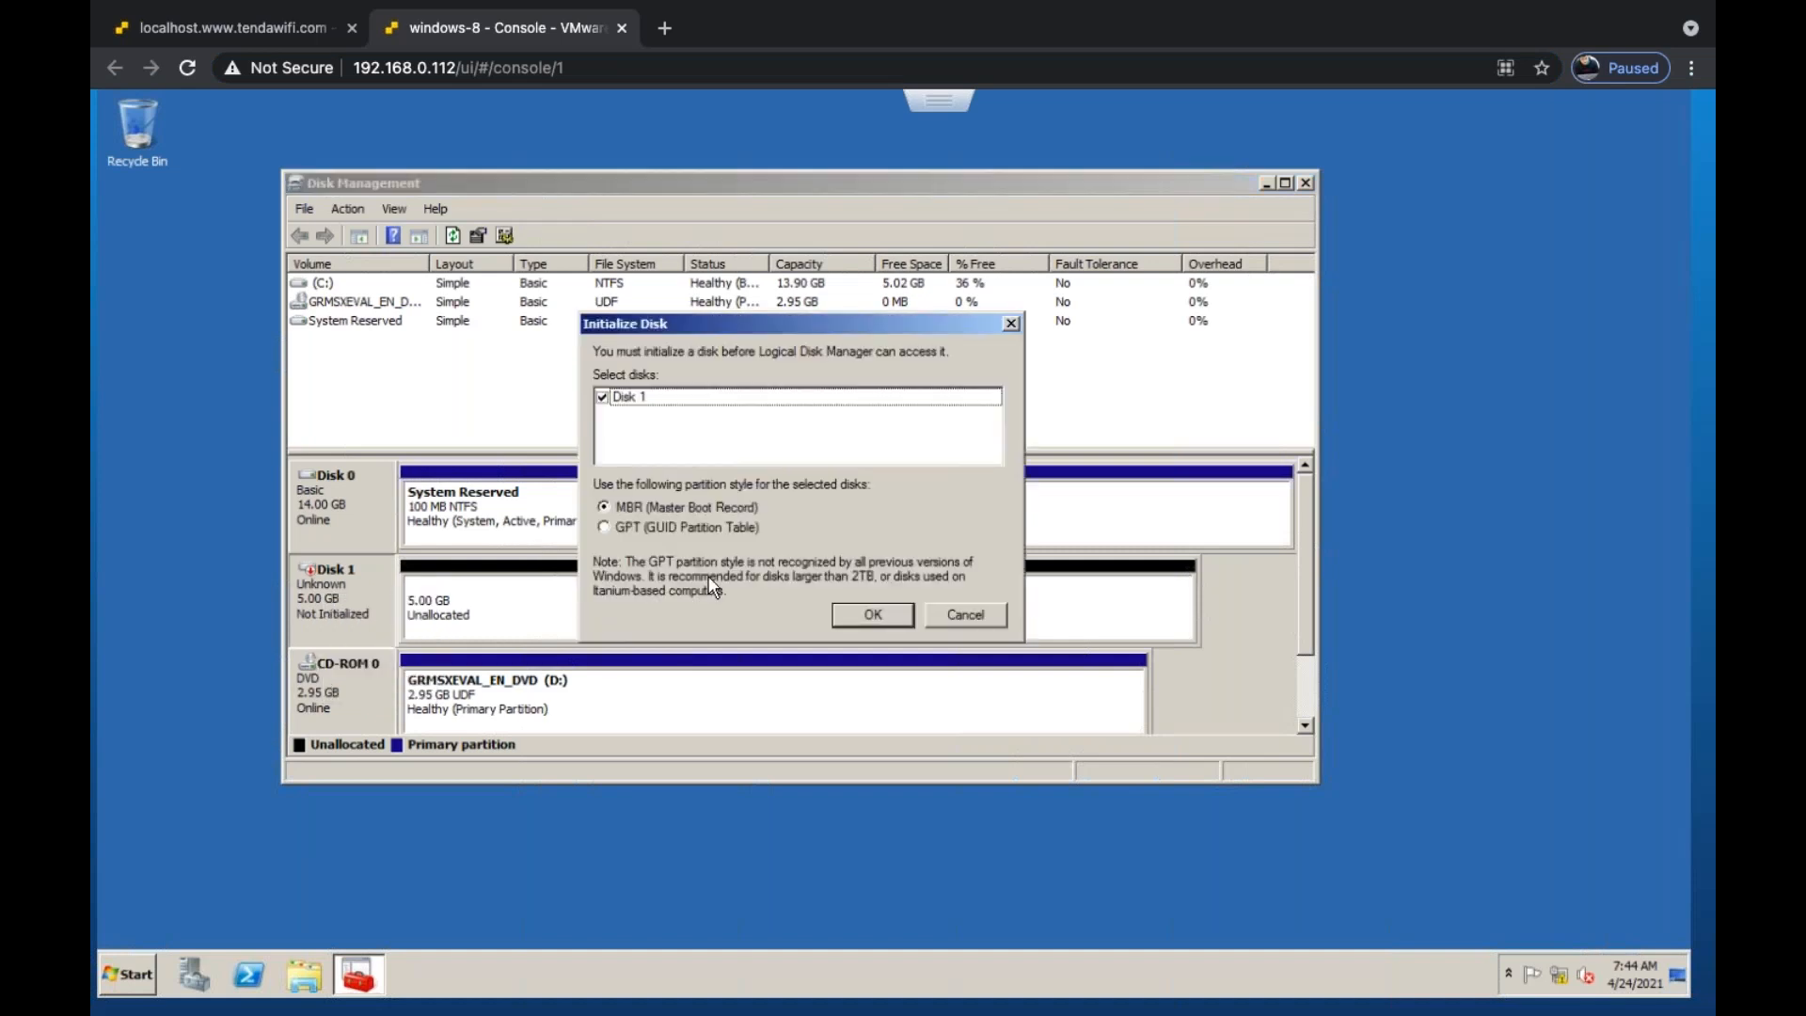
{"action": "left_click", "coordinate": [875, 612]}
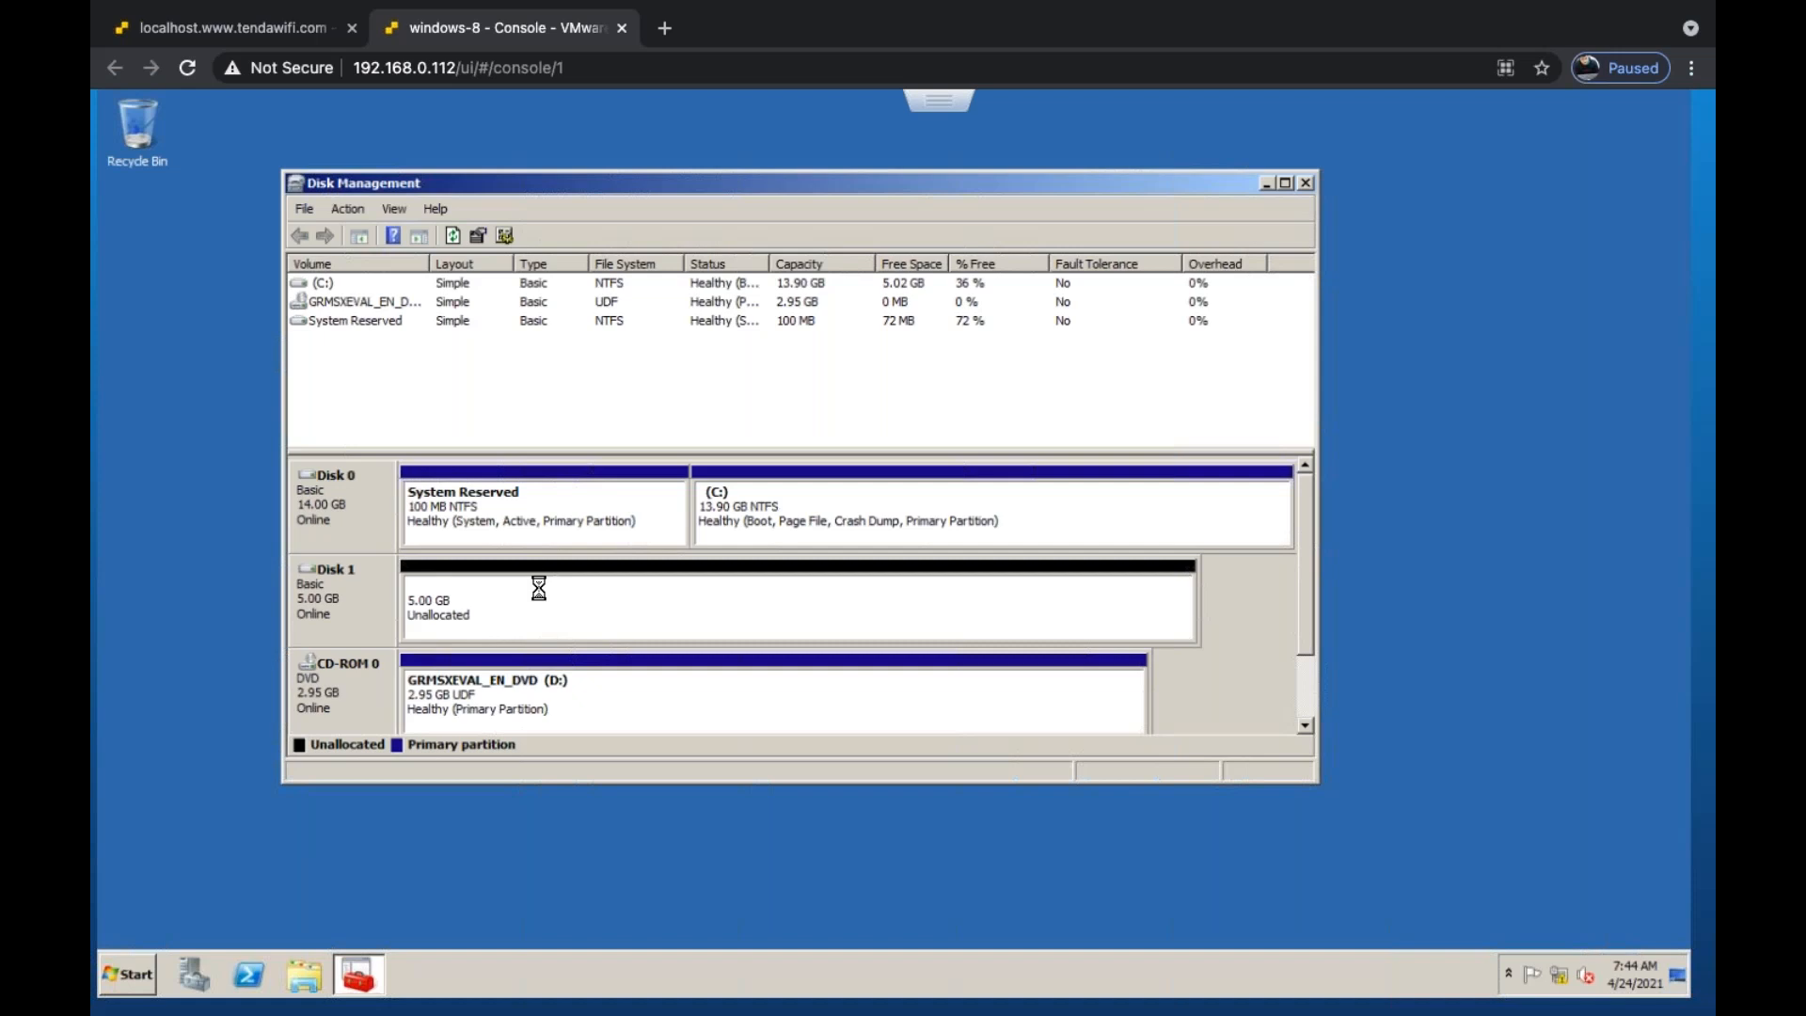
- Create a simple volume on Disk 1's unallocated space, keeping the wizard's default settings
{"action": "right_click", "coordinate": [524, 582]}
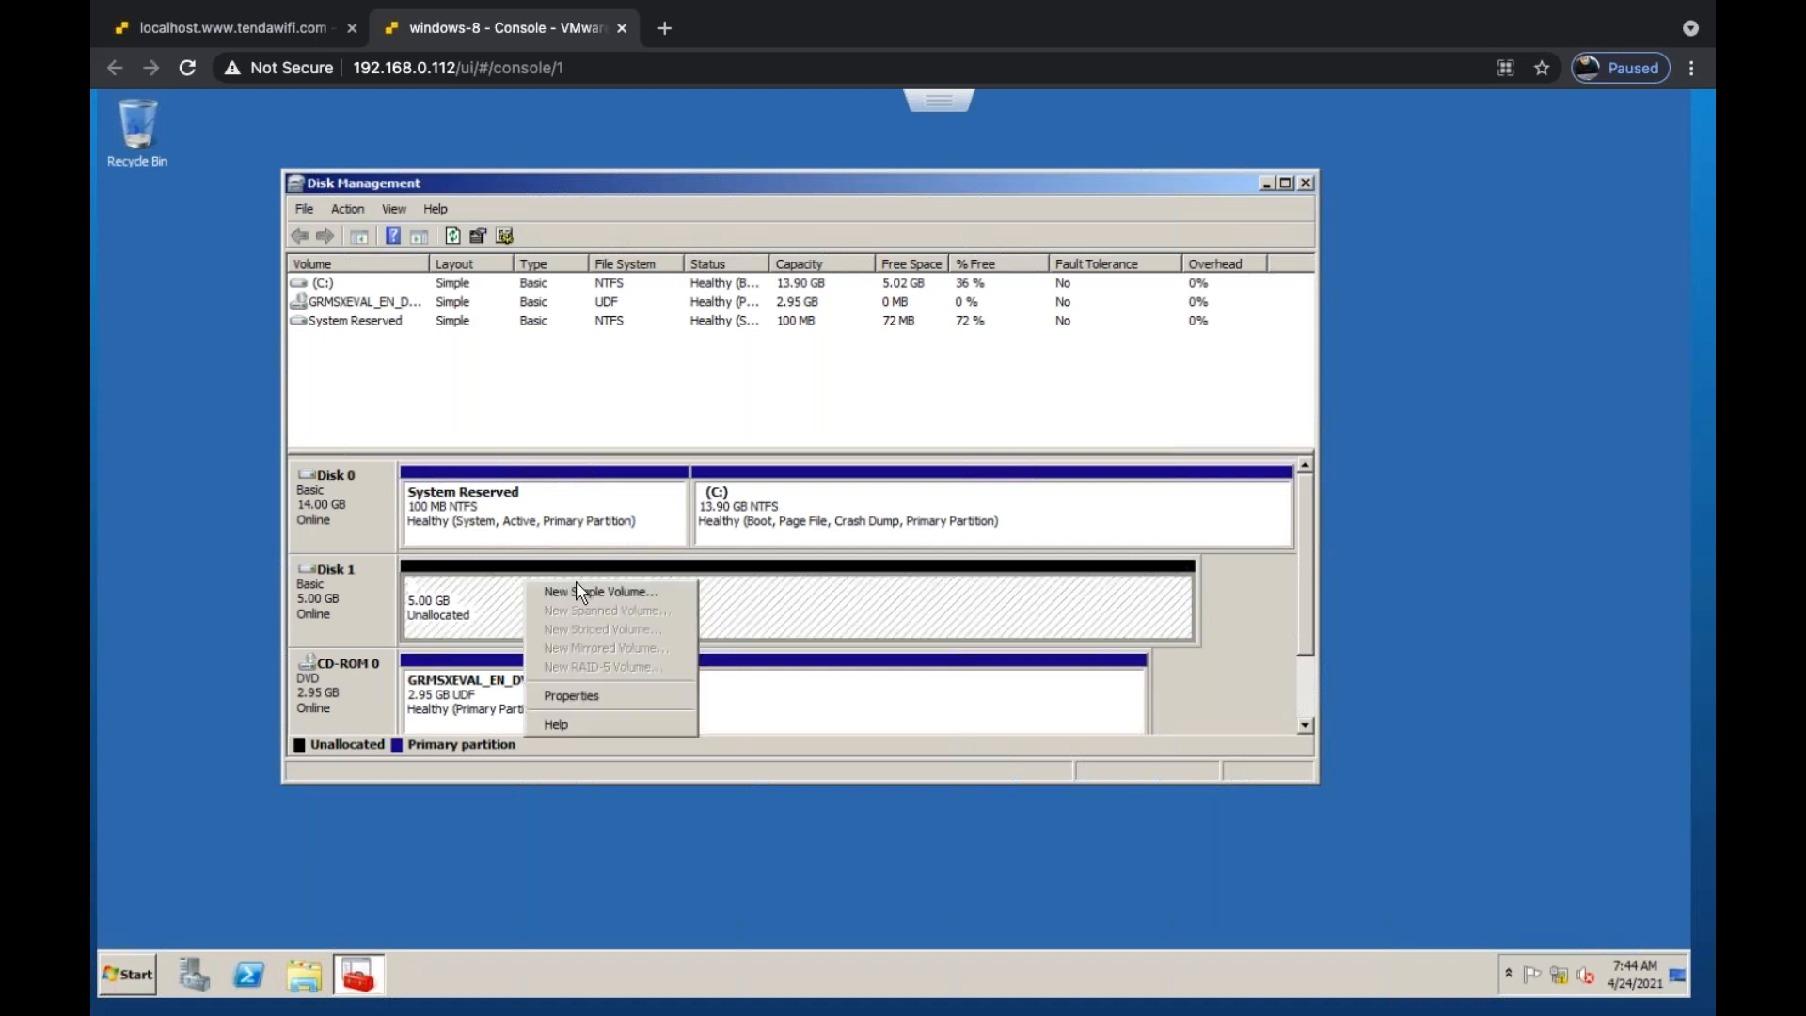
{"action": "left_click", "coordinate": [608, 592]}
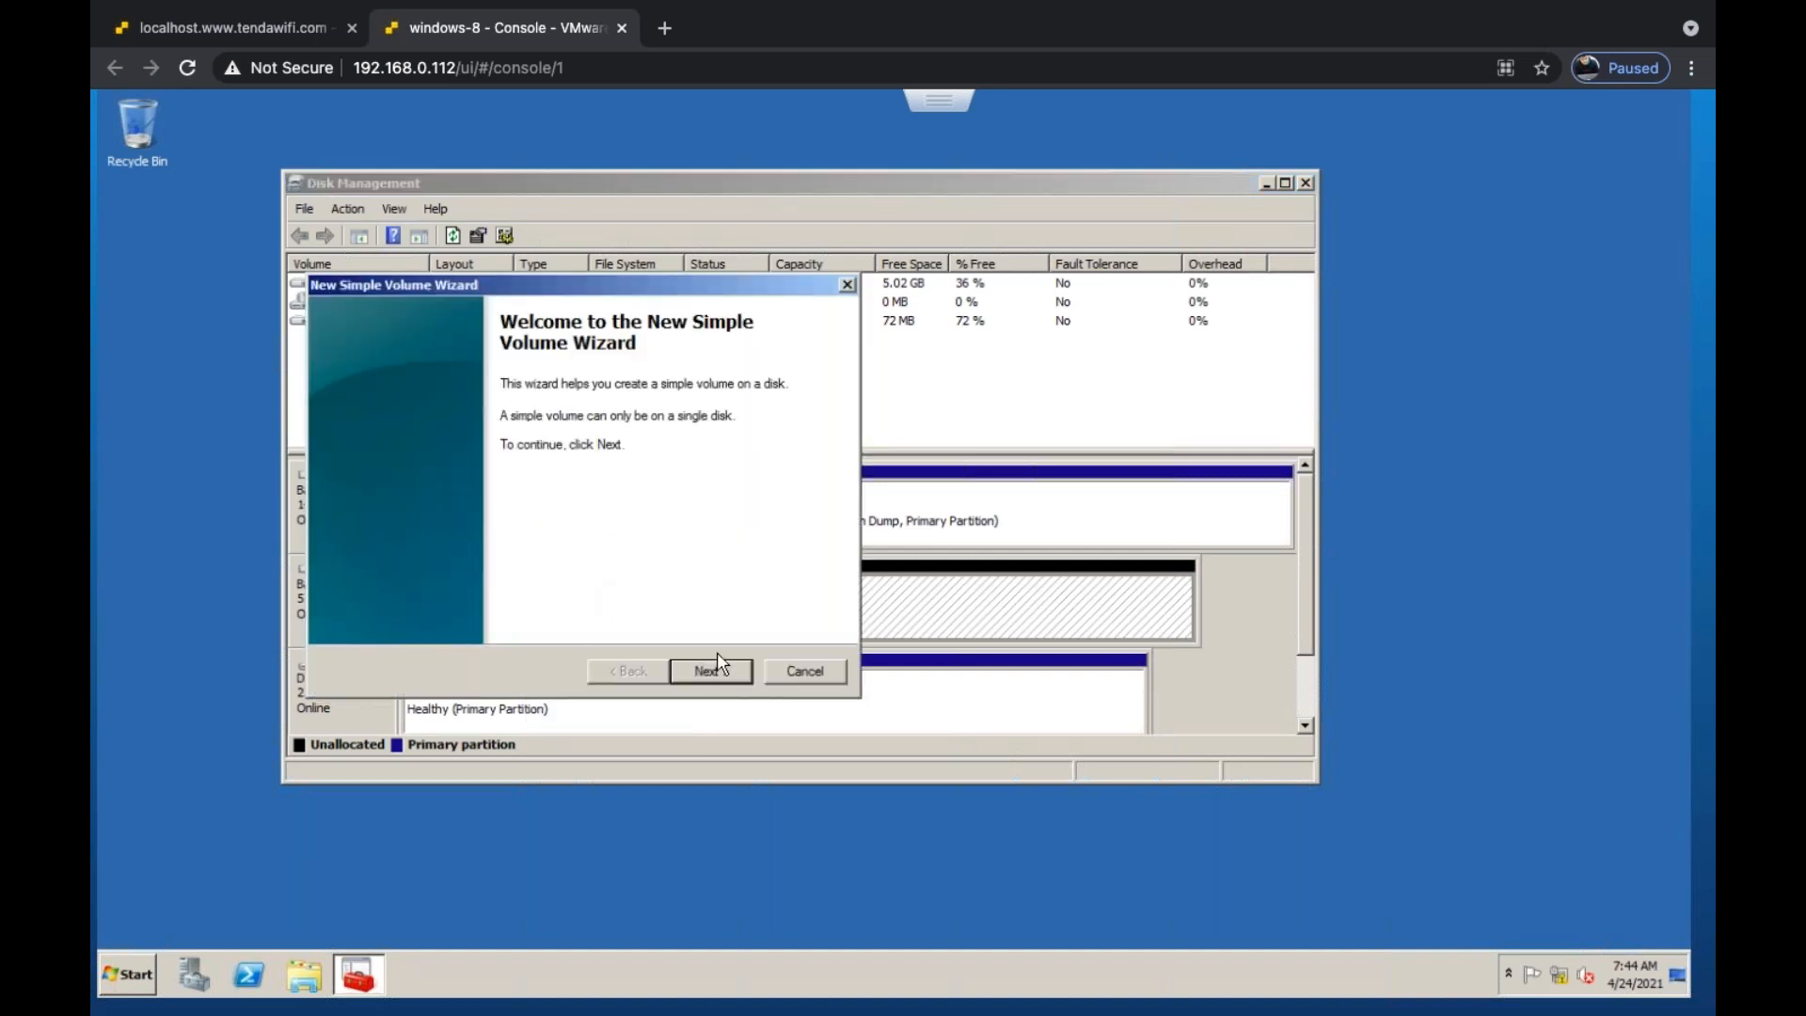
{"action": "left_click", "coordinate": [714, 668]}
{"action": "left_click", "coordinate": [715, 667]}
{"action": "left_click", "coordinate": [715, 667]}
{"action": "left_click", "coordinate": [714, 668]}
{"action": "left_click", "coordinate": [711, 668]}
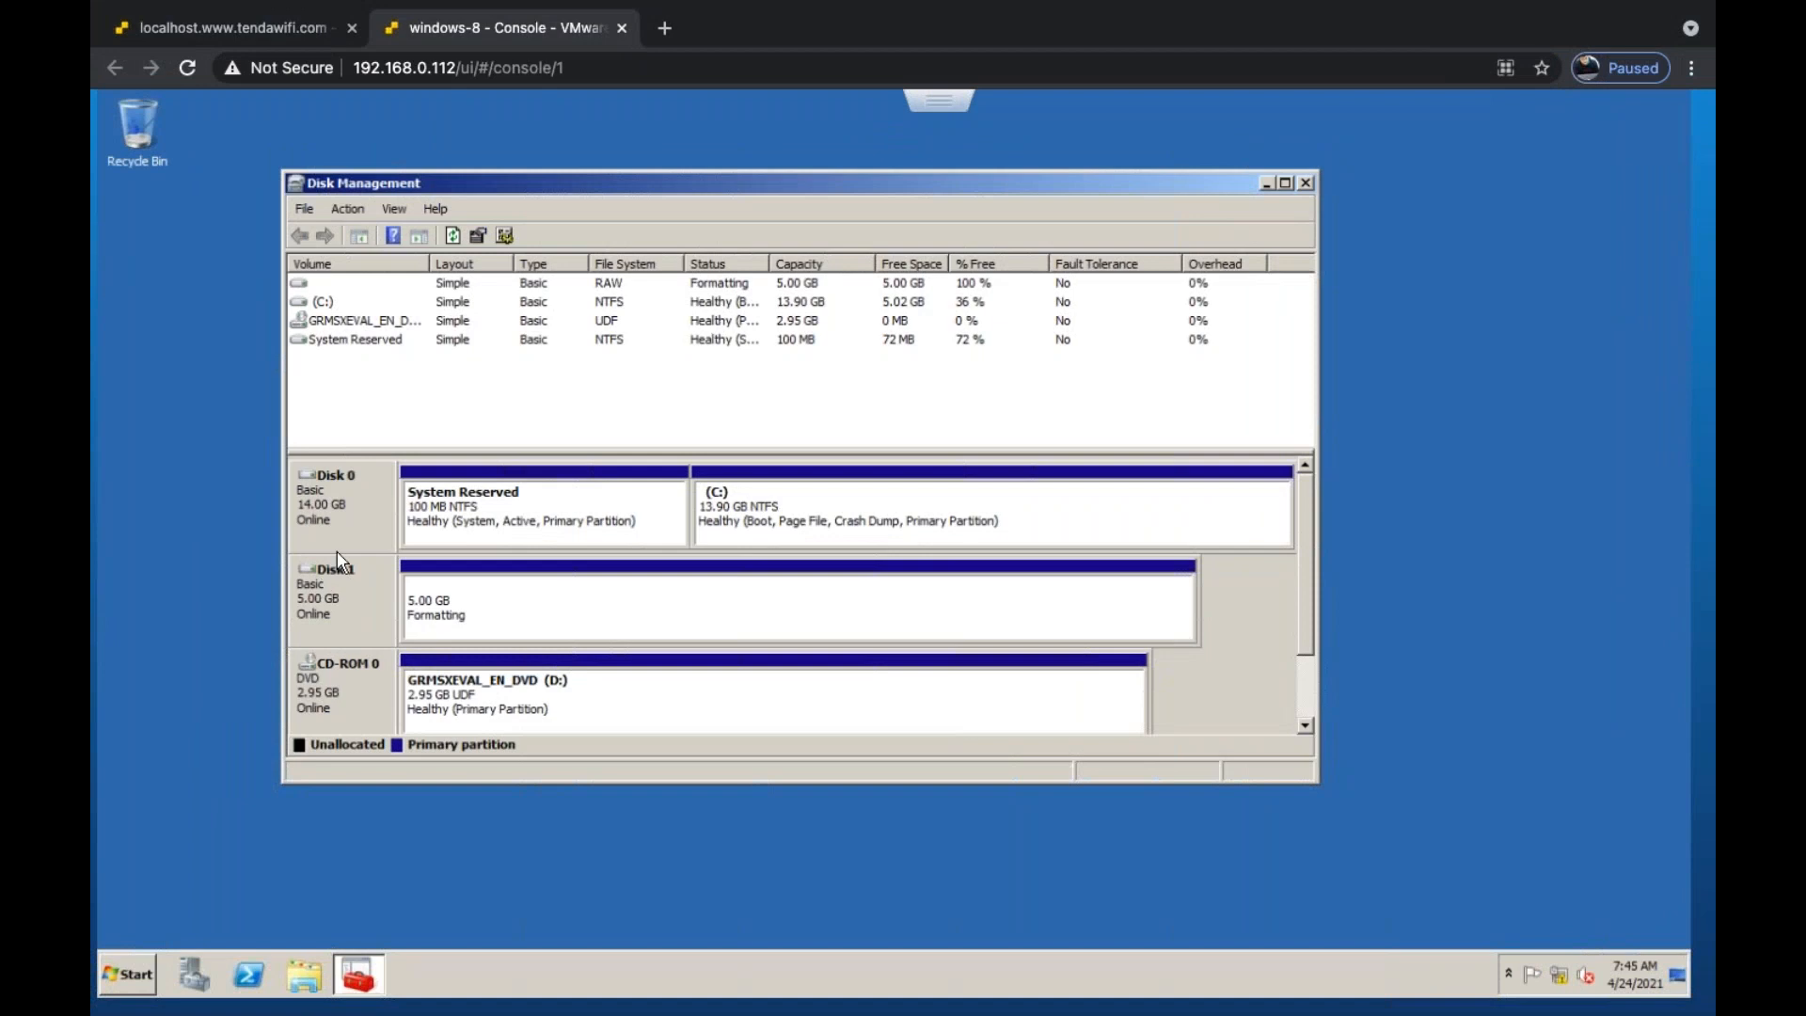
- Compare Disk 0 and Disk 1 in Disk Management, and return to the ESXi host page to look at its storage
{"action": "left_click", "coordinate": [782, 524]}
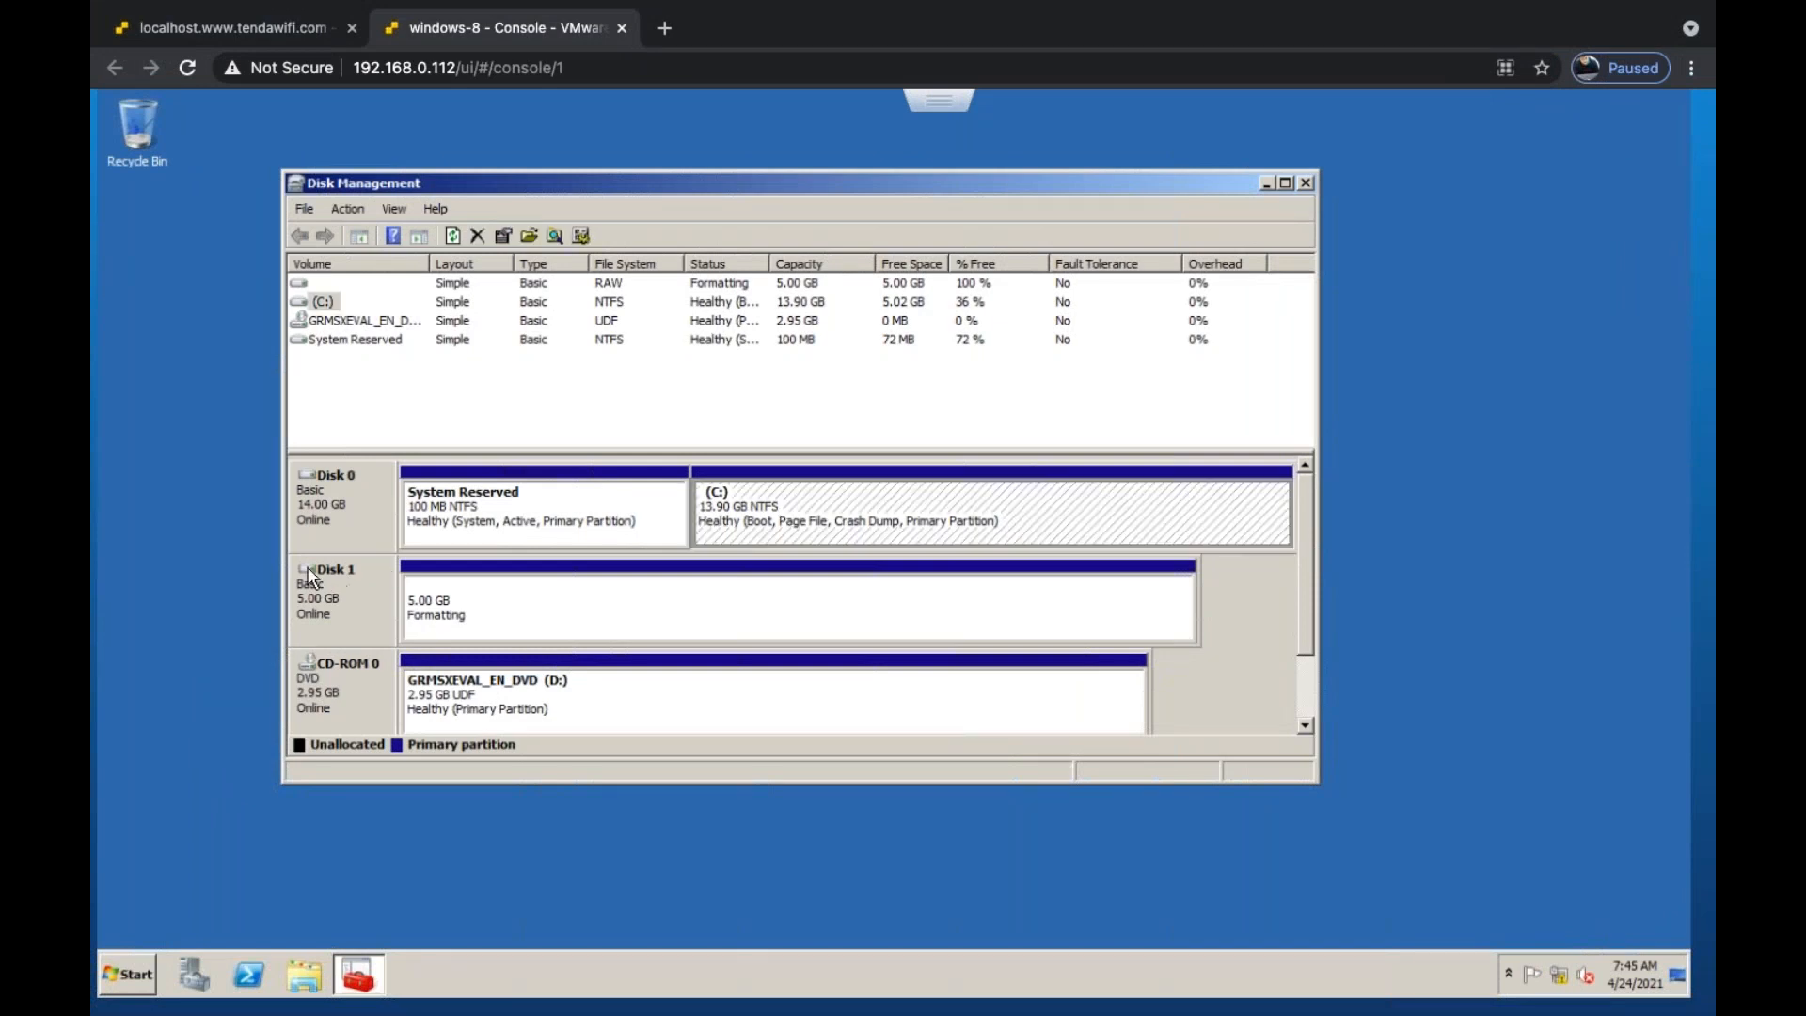
{"action": "left_click", "coordinate": [311, 589]}
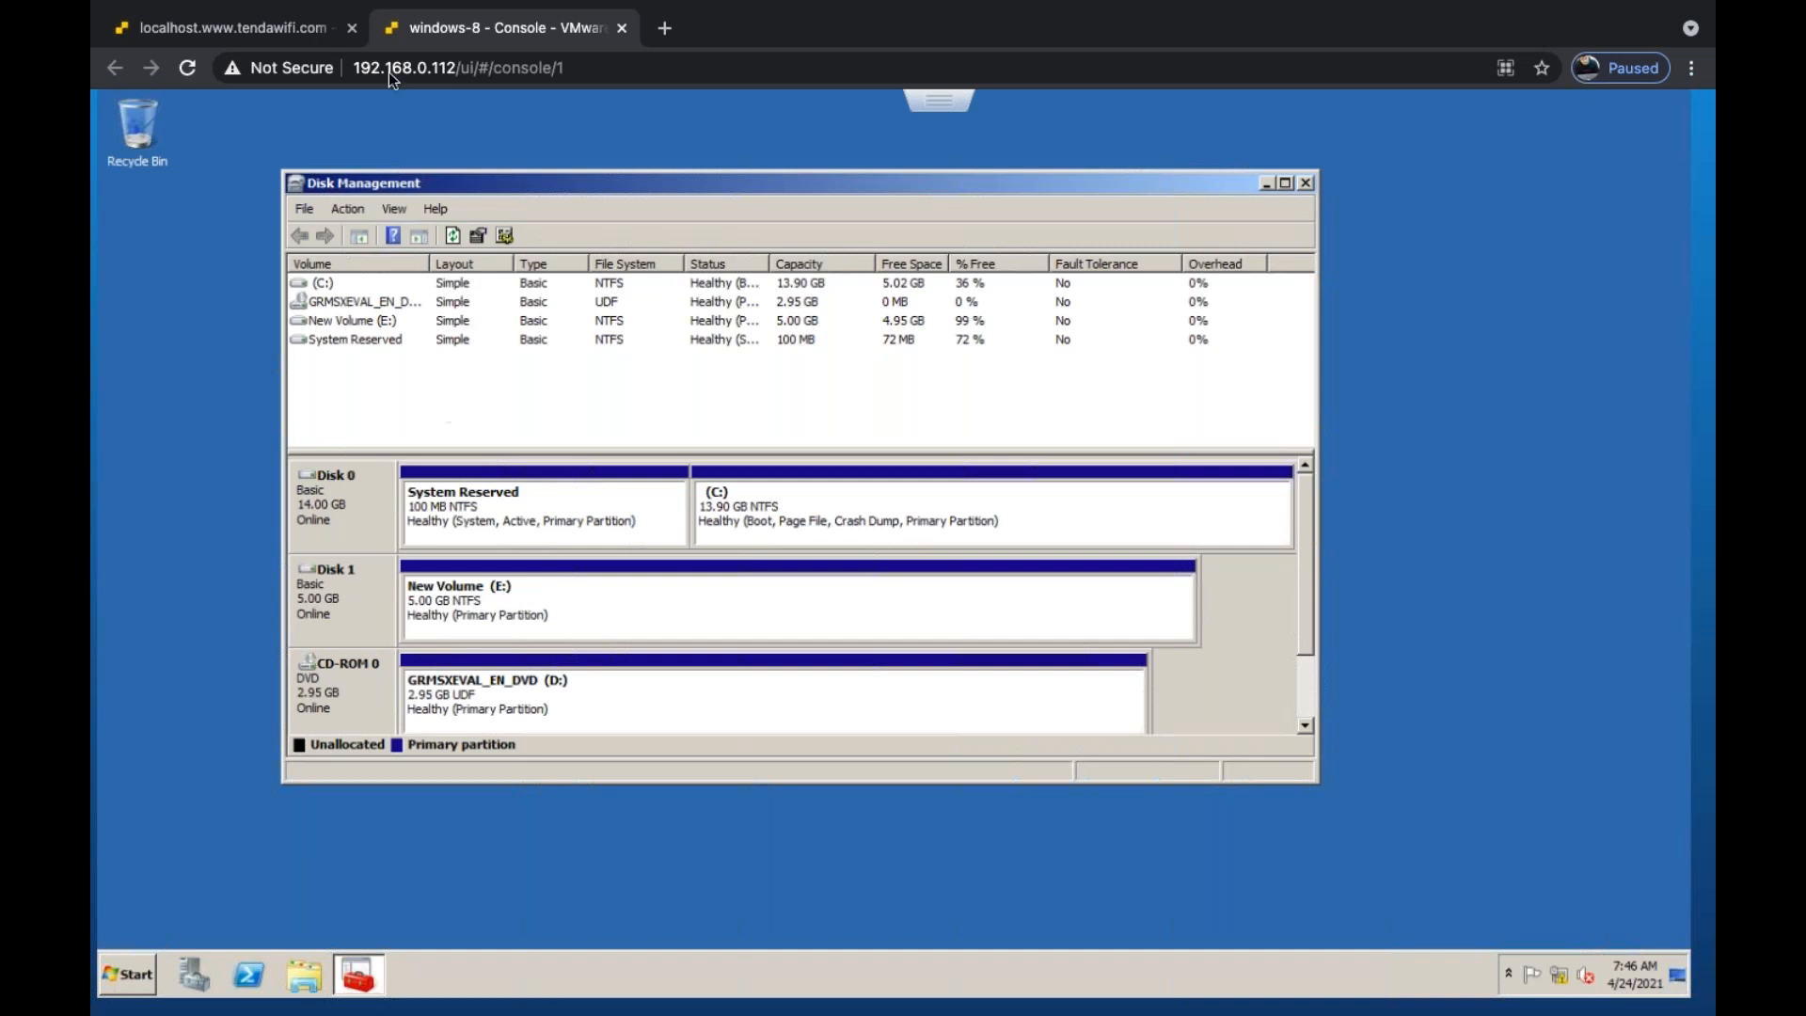
{"action": "mouse_move", "coordinate": [252, 3]}
{"action": "left_click", "coordinate": [262, 81]}
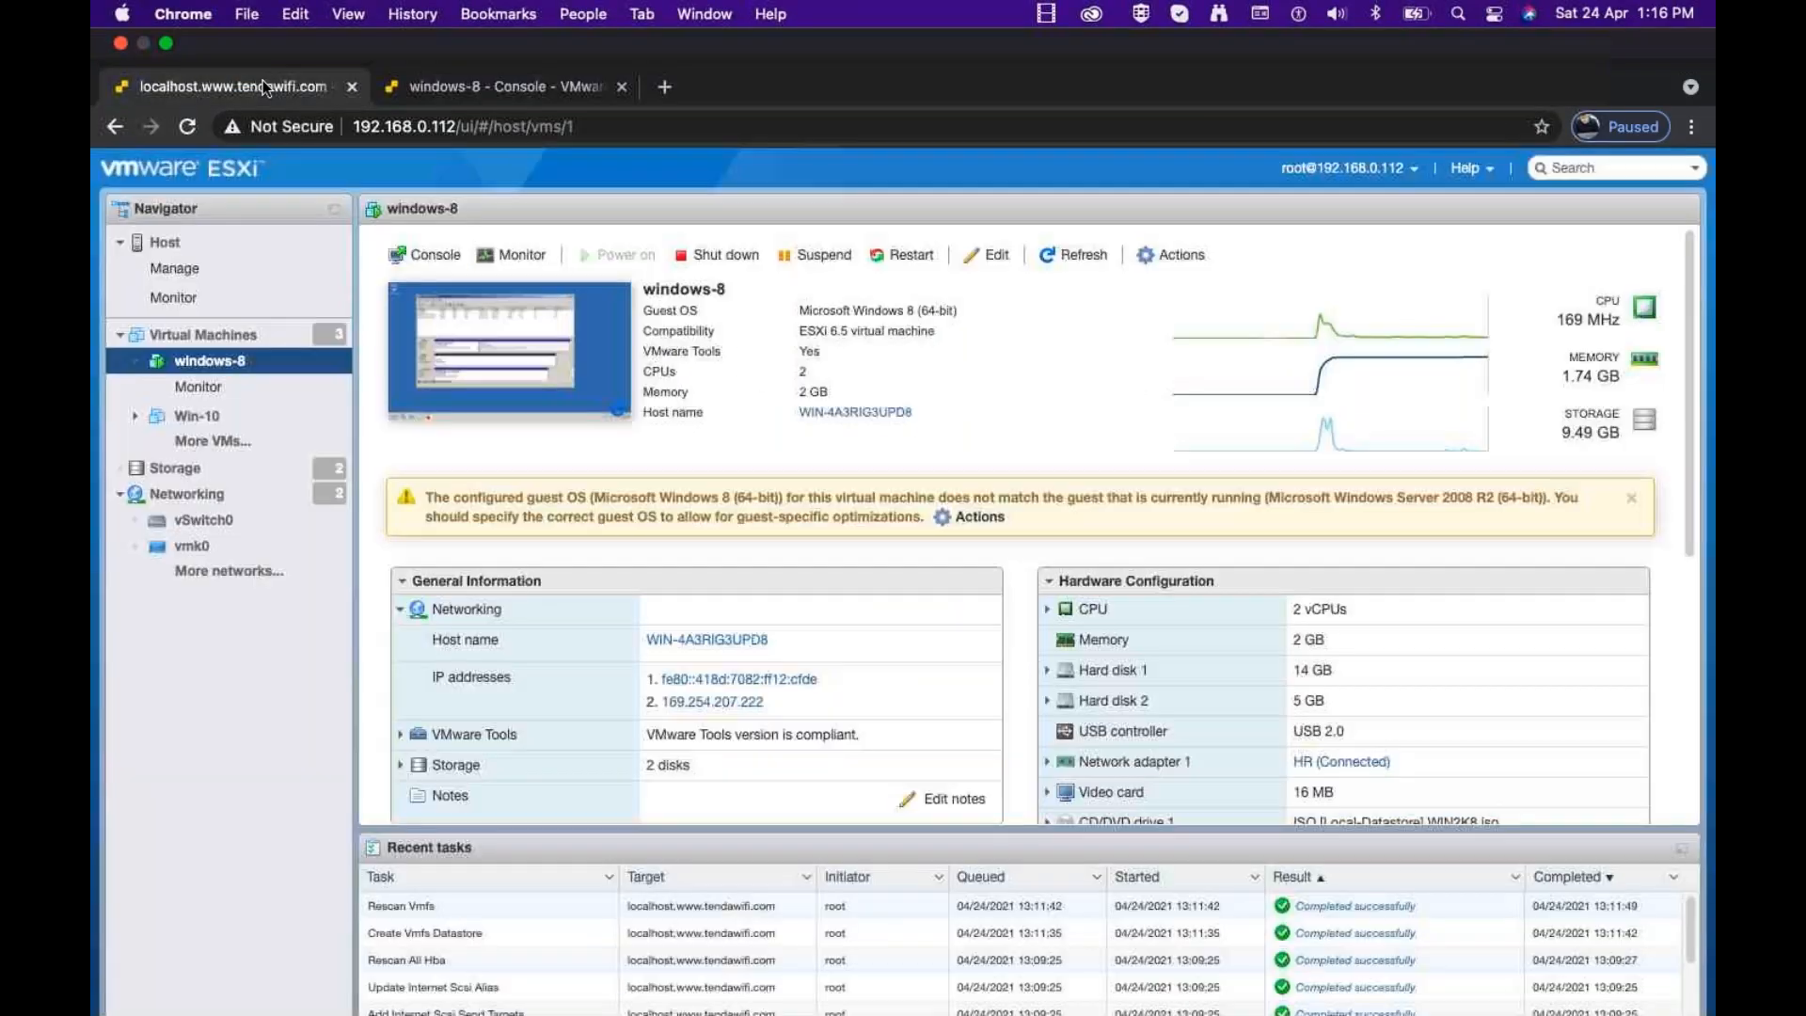
{"action": "left_click", "coordinate": [175, 409]}
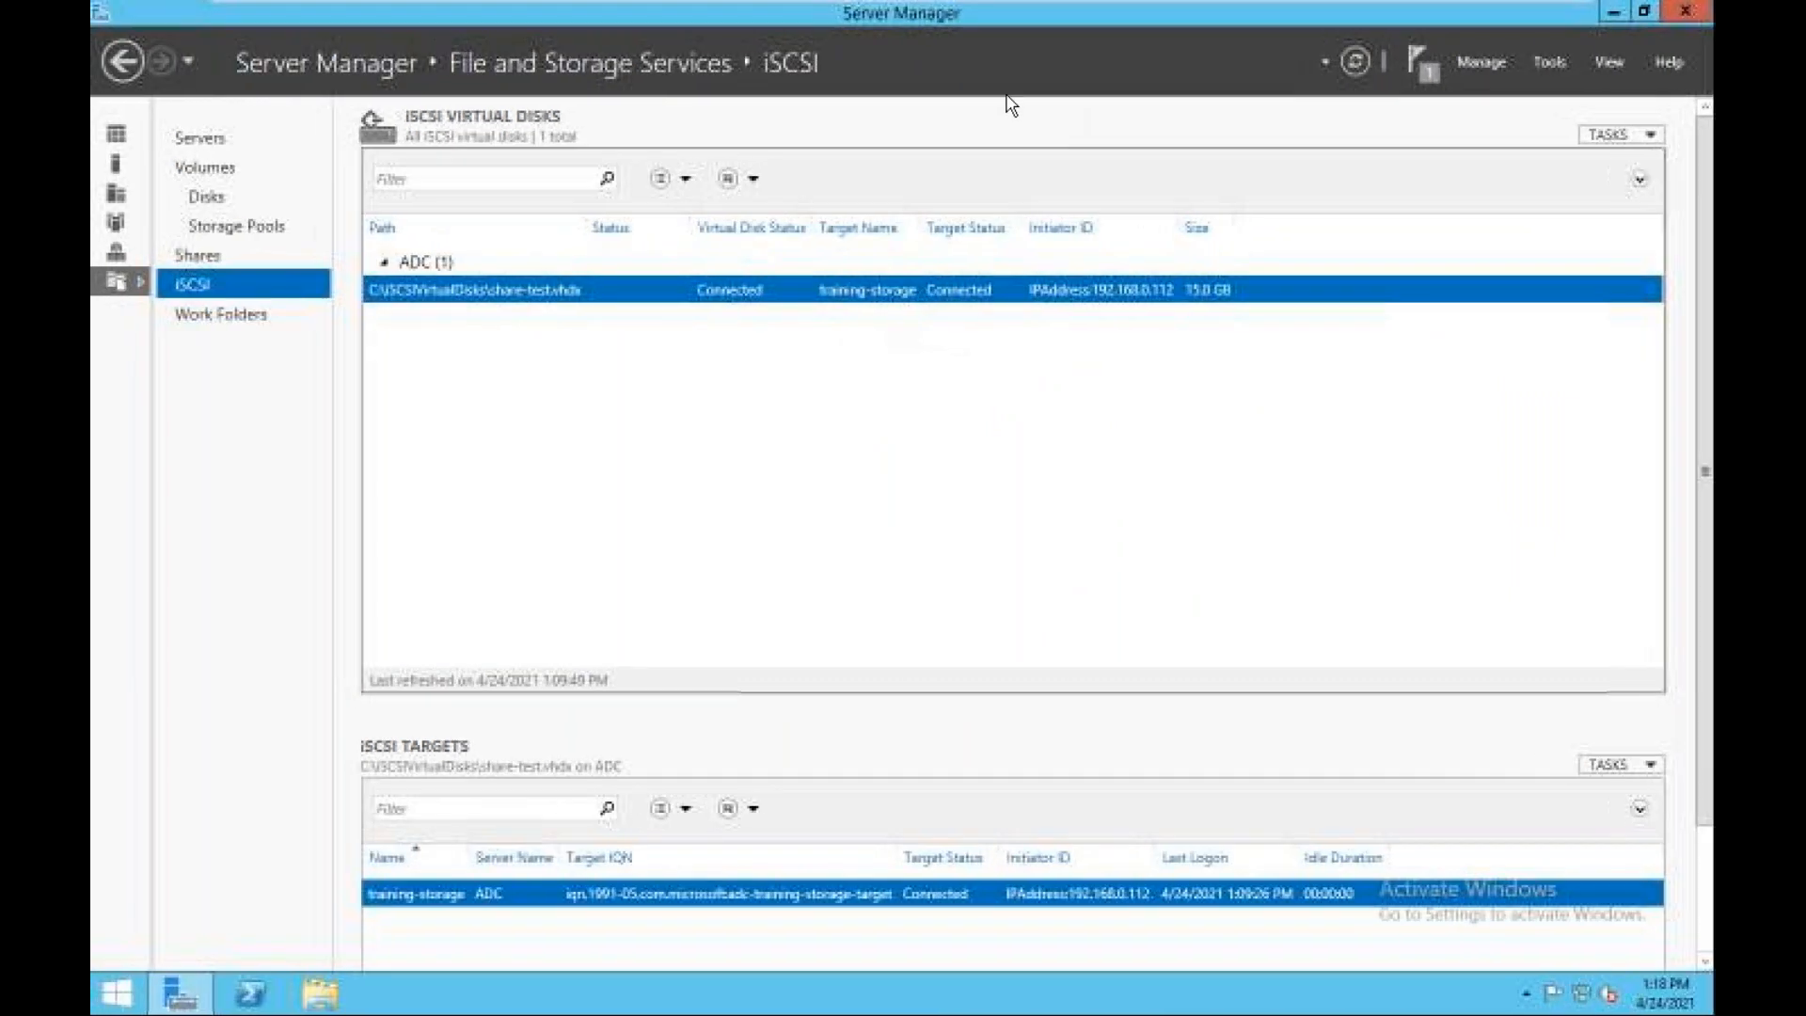
- On the Windows Server 2012 R2 machine, minimize Server Manager and open Local Disk (C:) in File Explorer
{"action": "mouse_move", "coordinate": [1133, 62]}
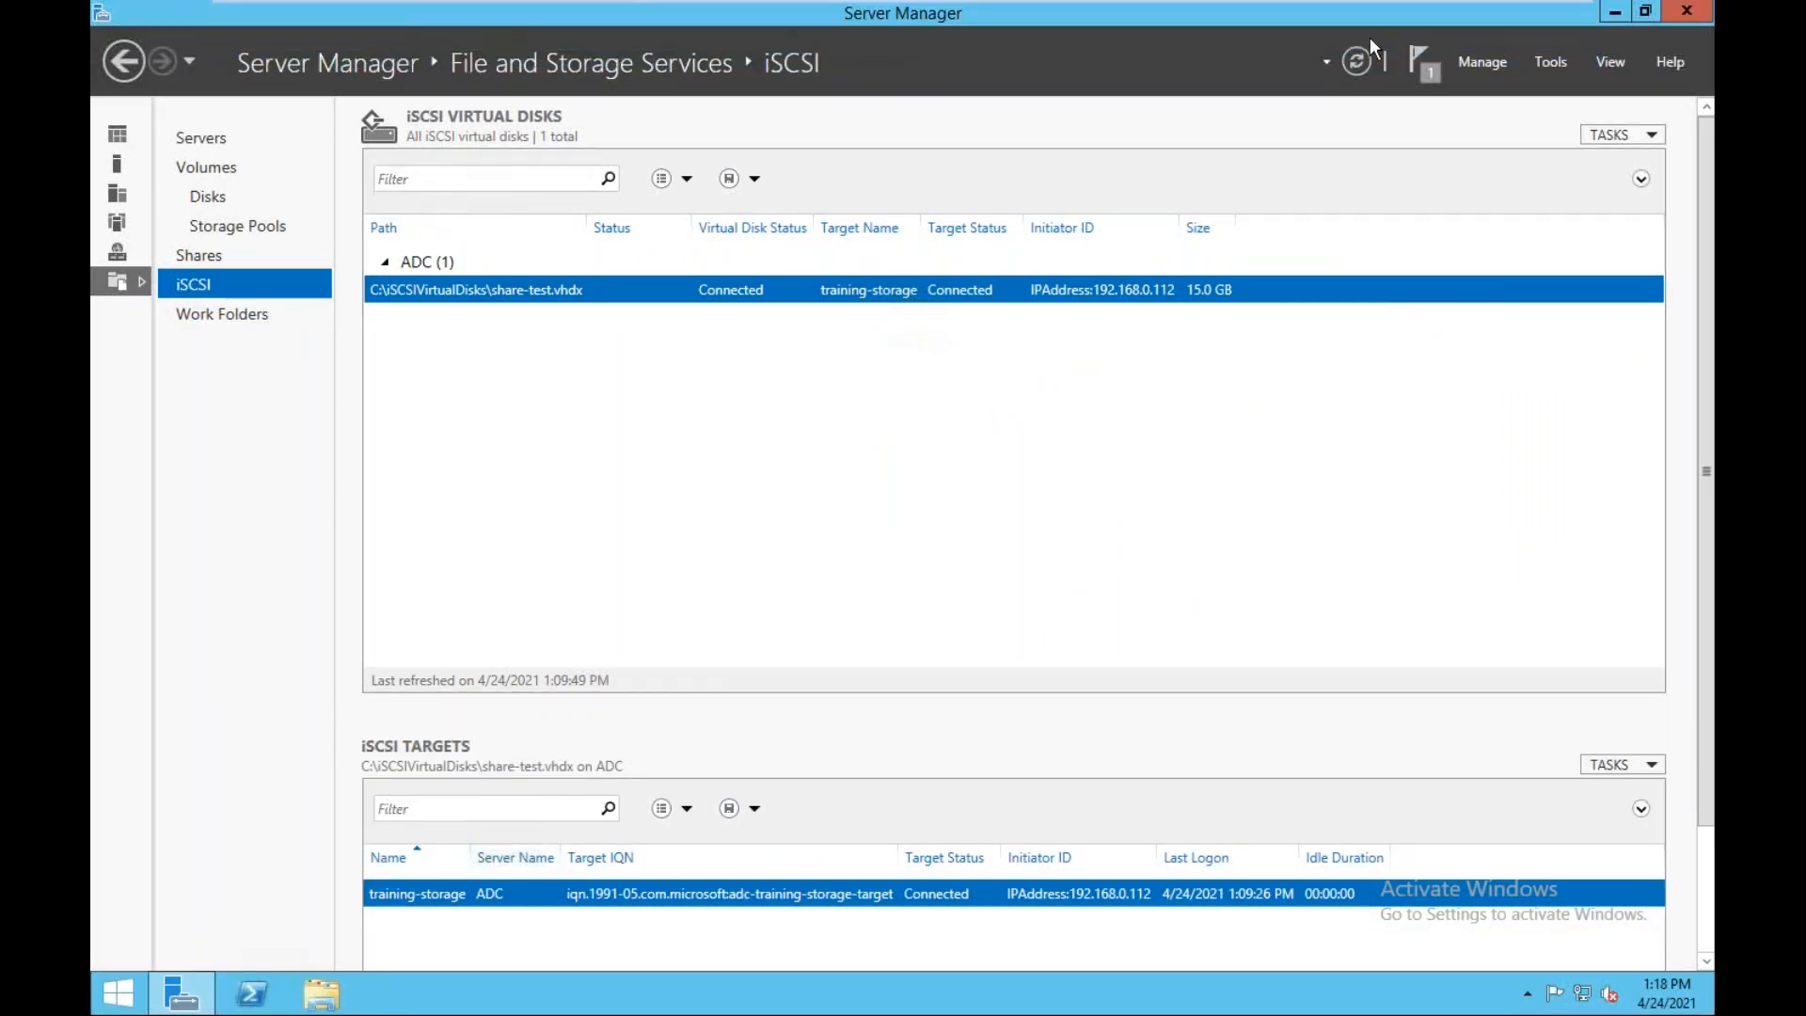
{"action": "mouse_move", "coordinate": [815, 11]}
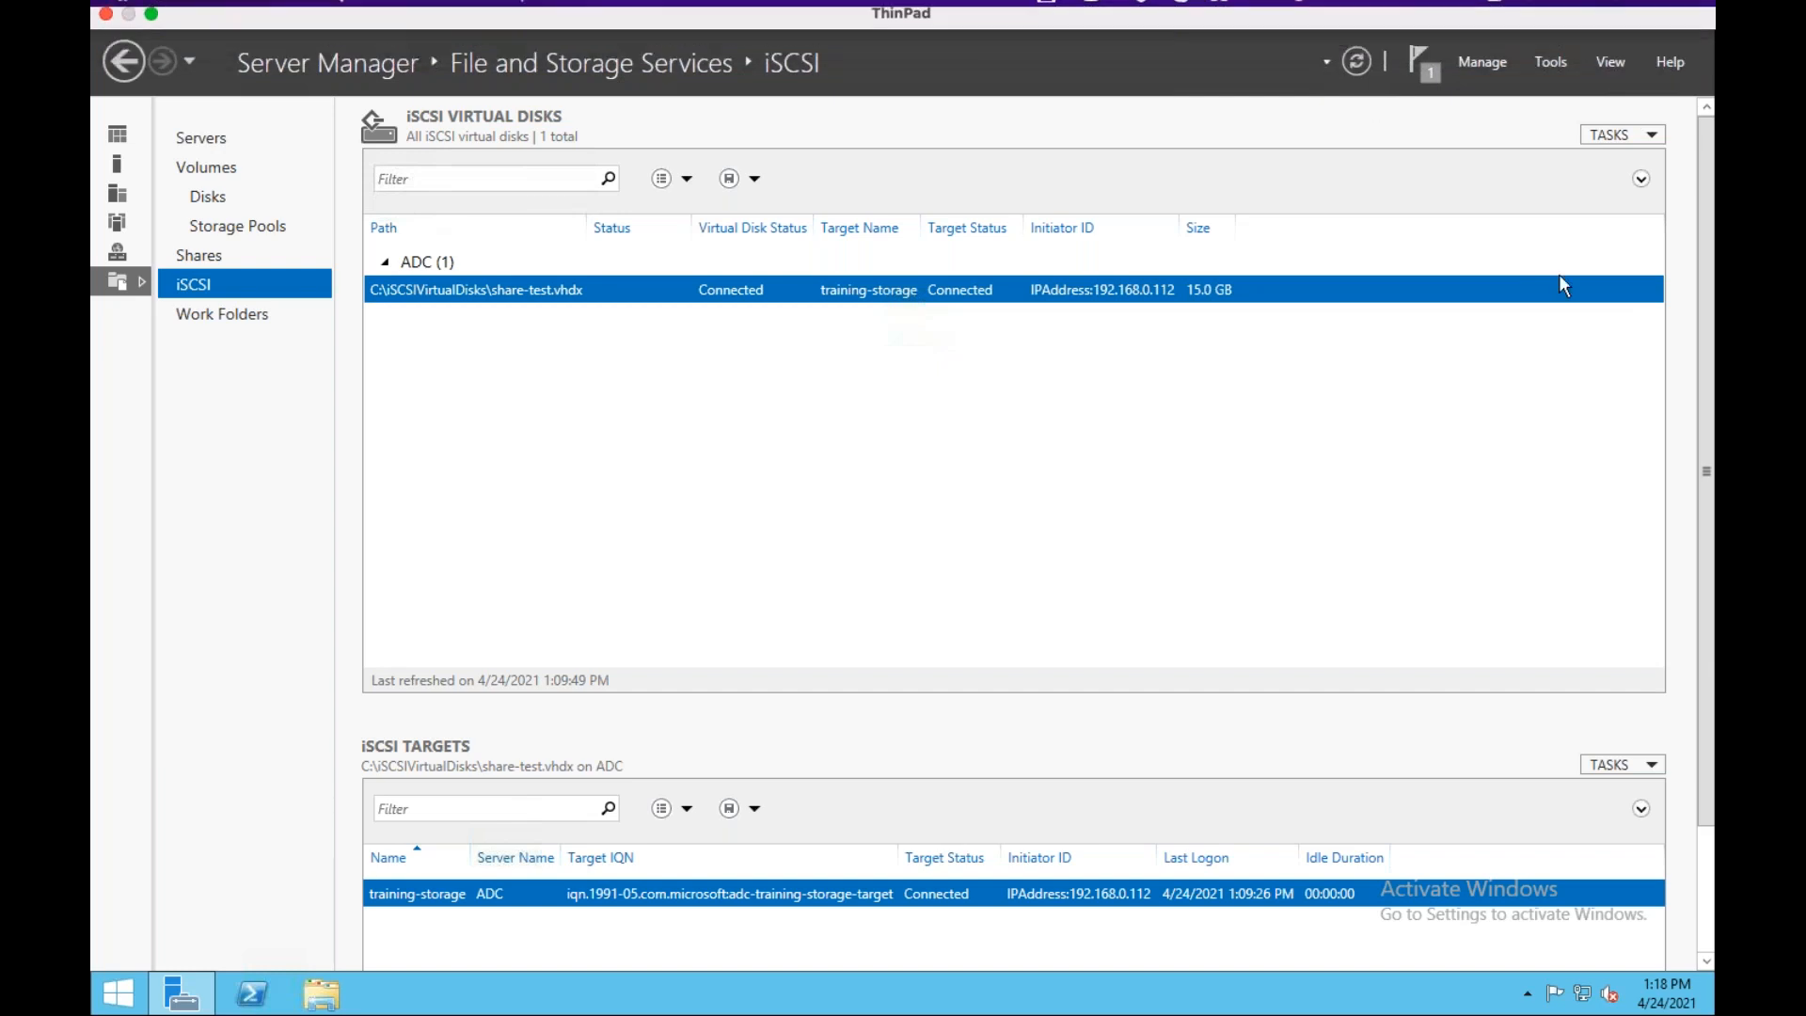
{"action": "left_click", "coordinate": [1618, 15]}
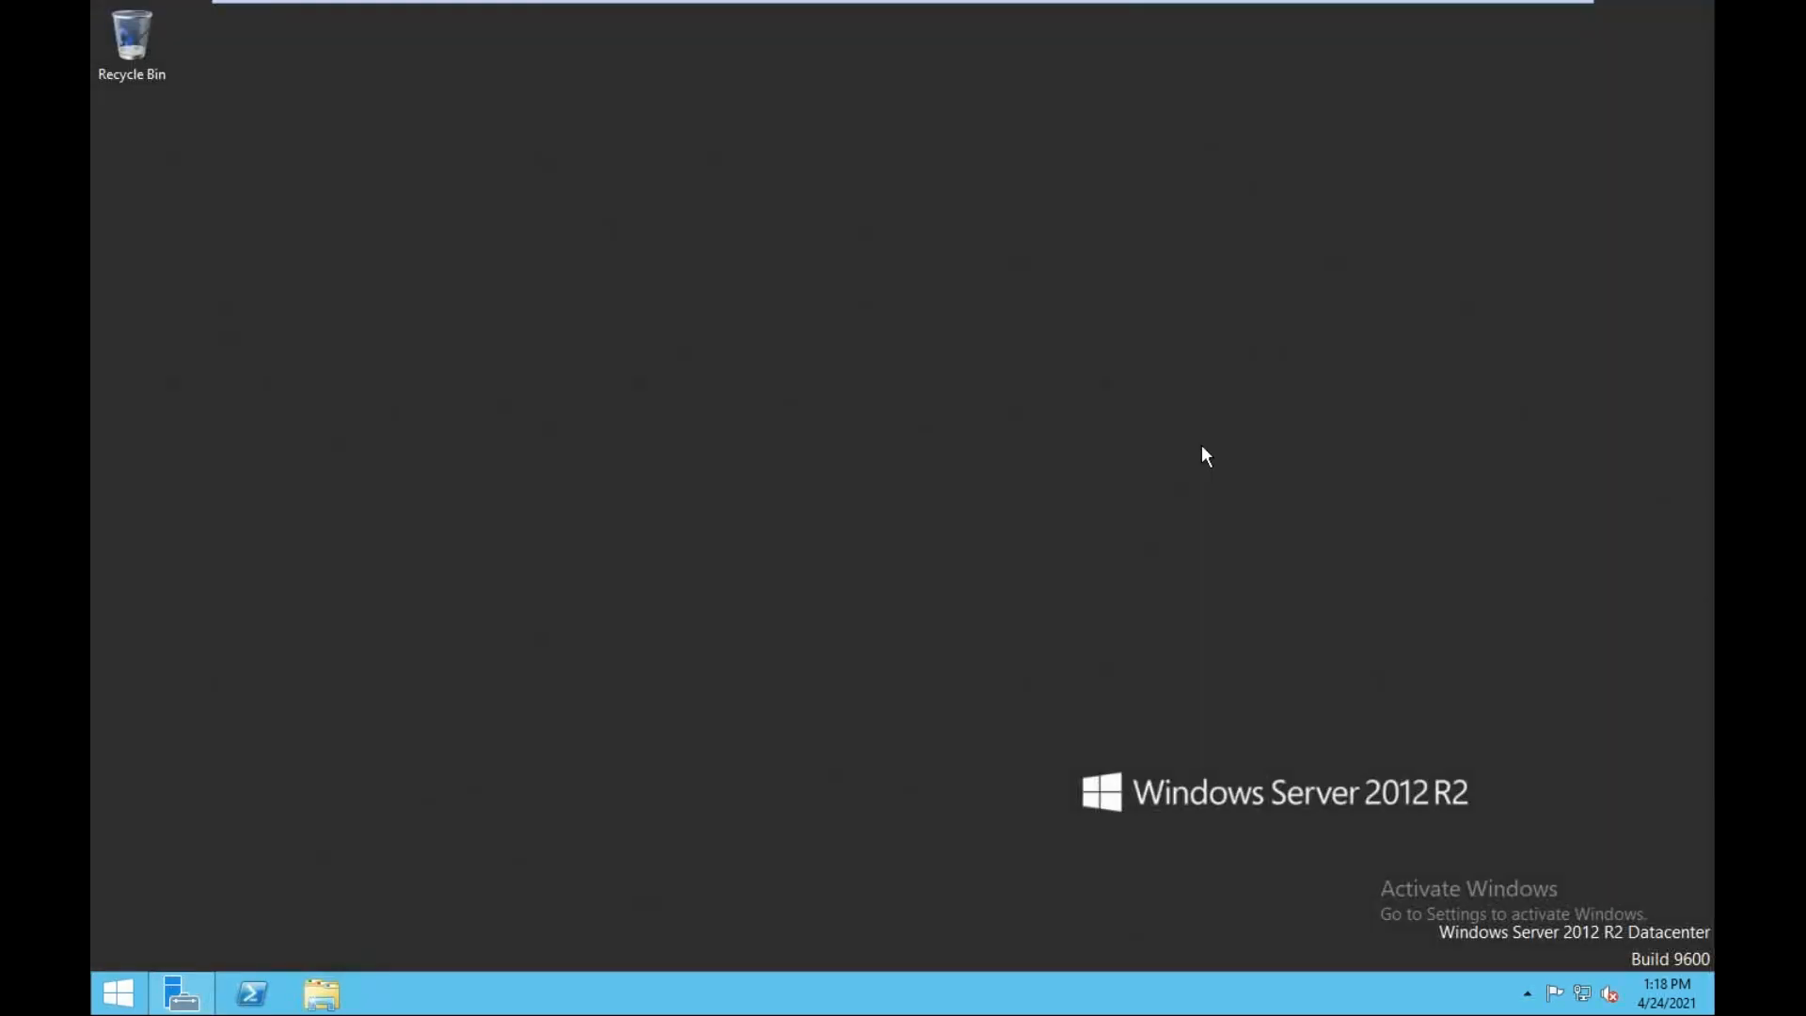
{"action": "right_click", "coordinate": [603, 321]}
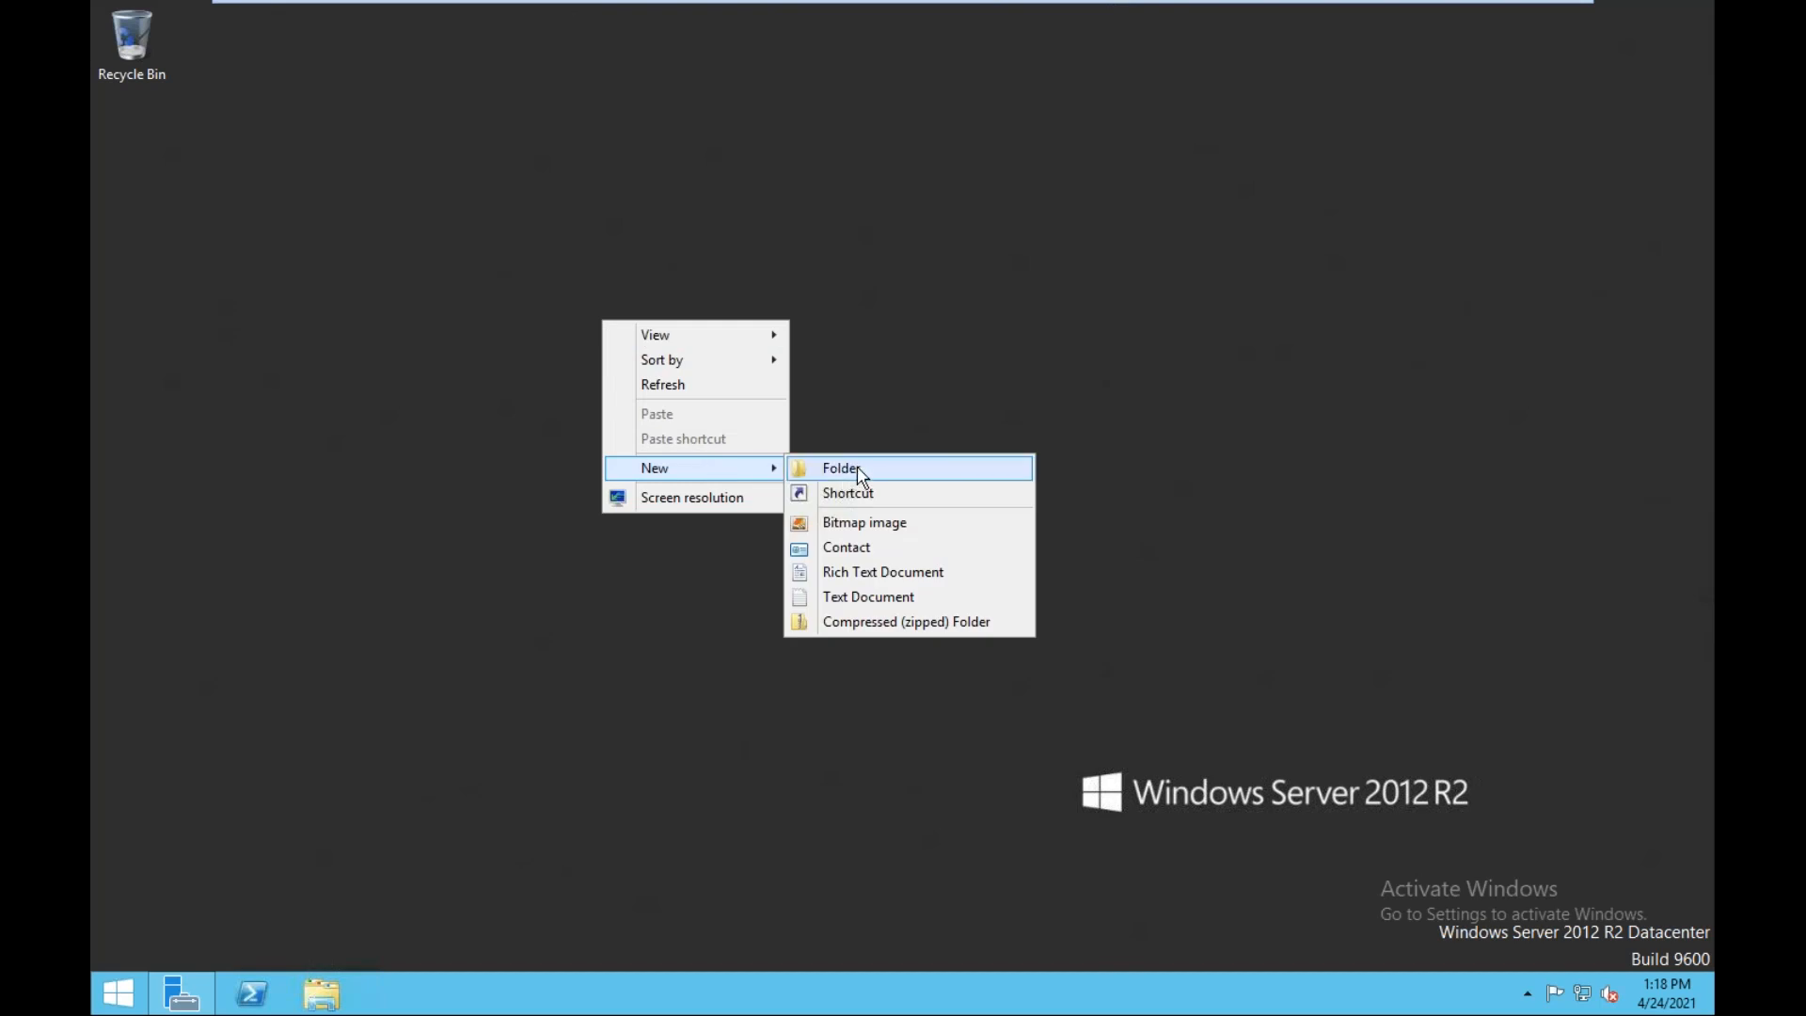
{"action": "left_click", "coordinate": [968, 391]}
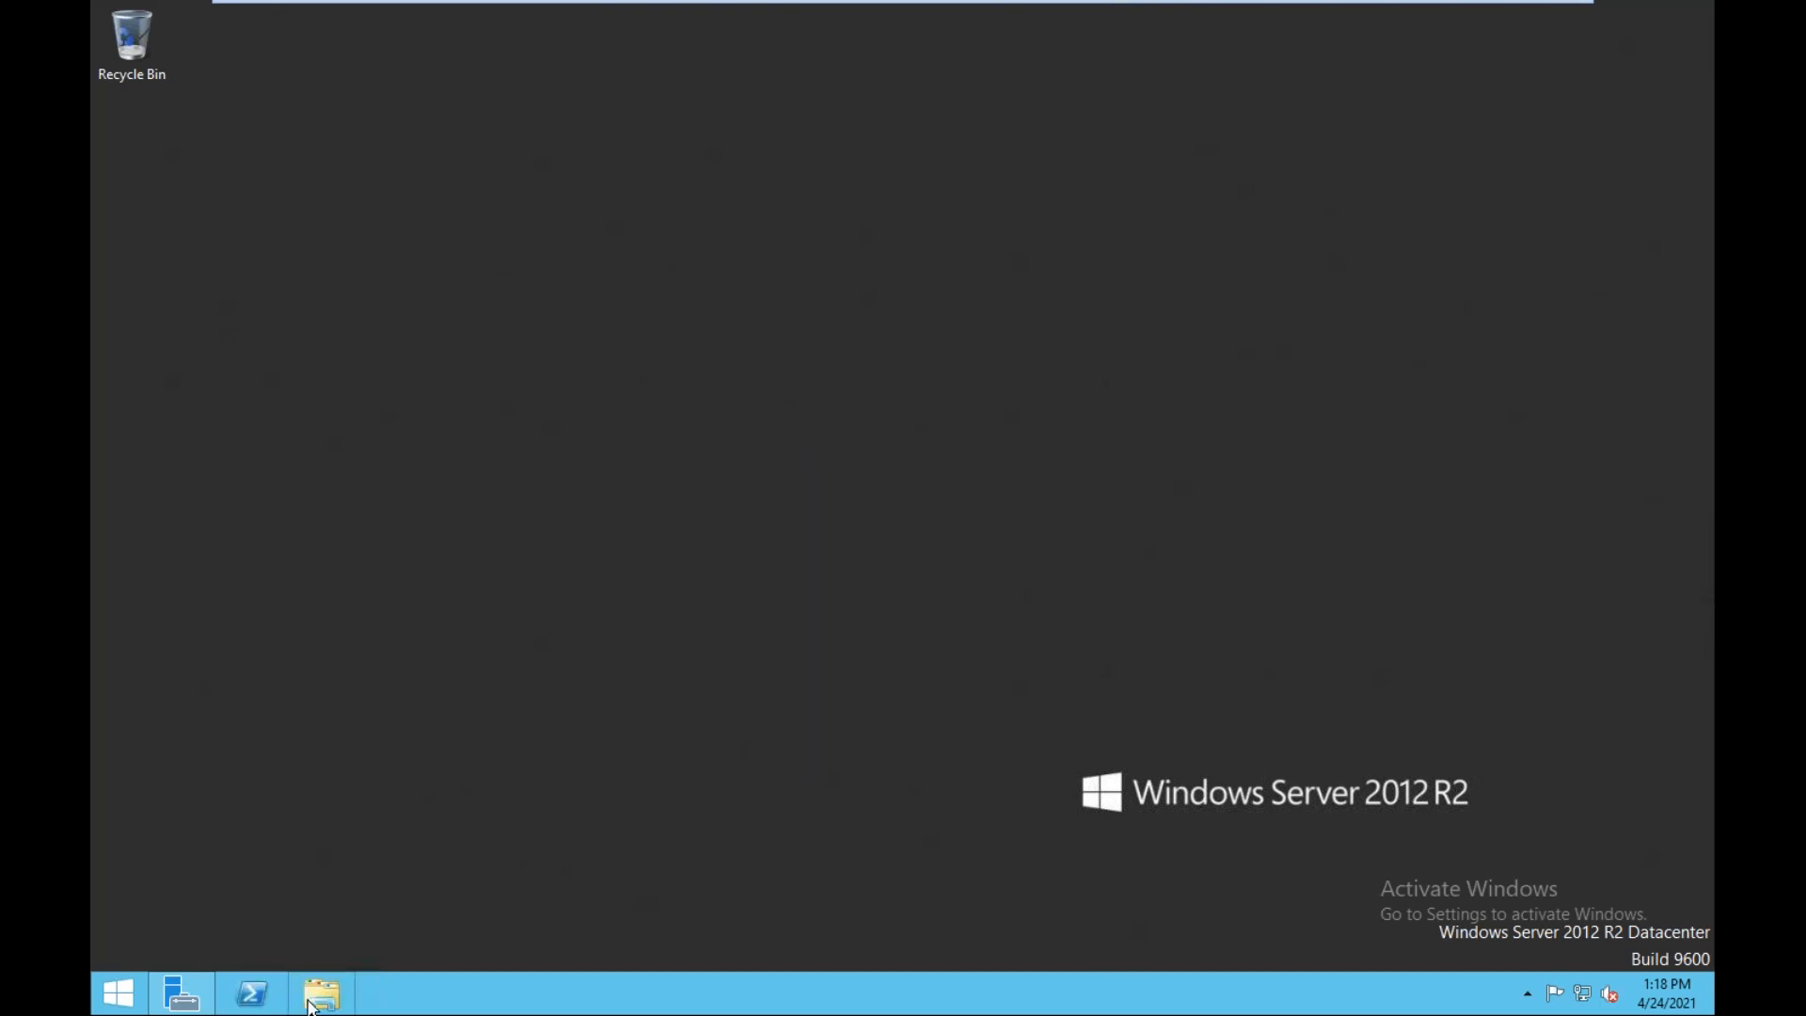
{"action": "key", "text": "super+e"}
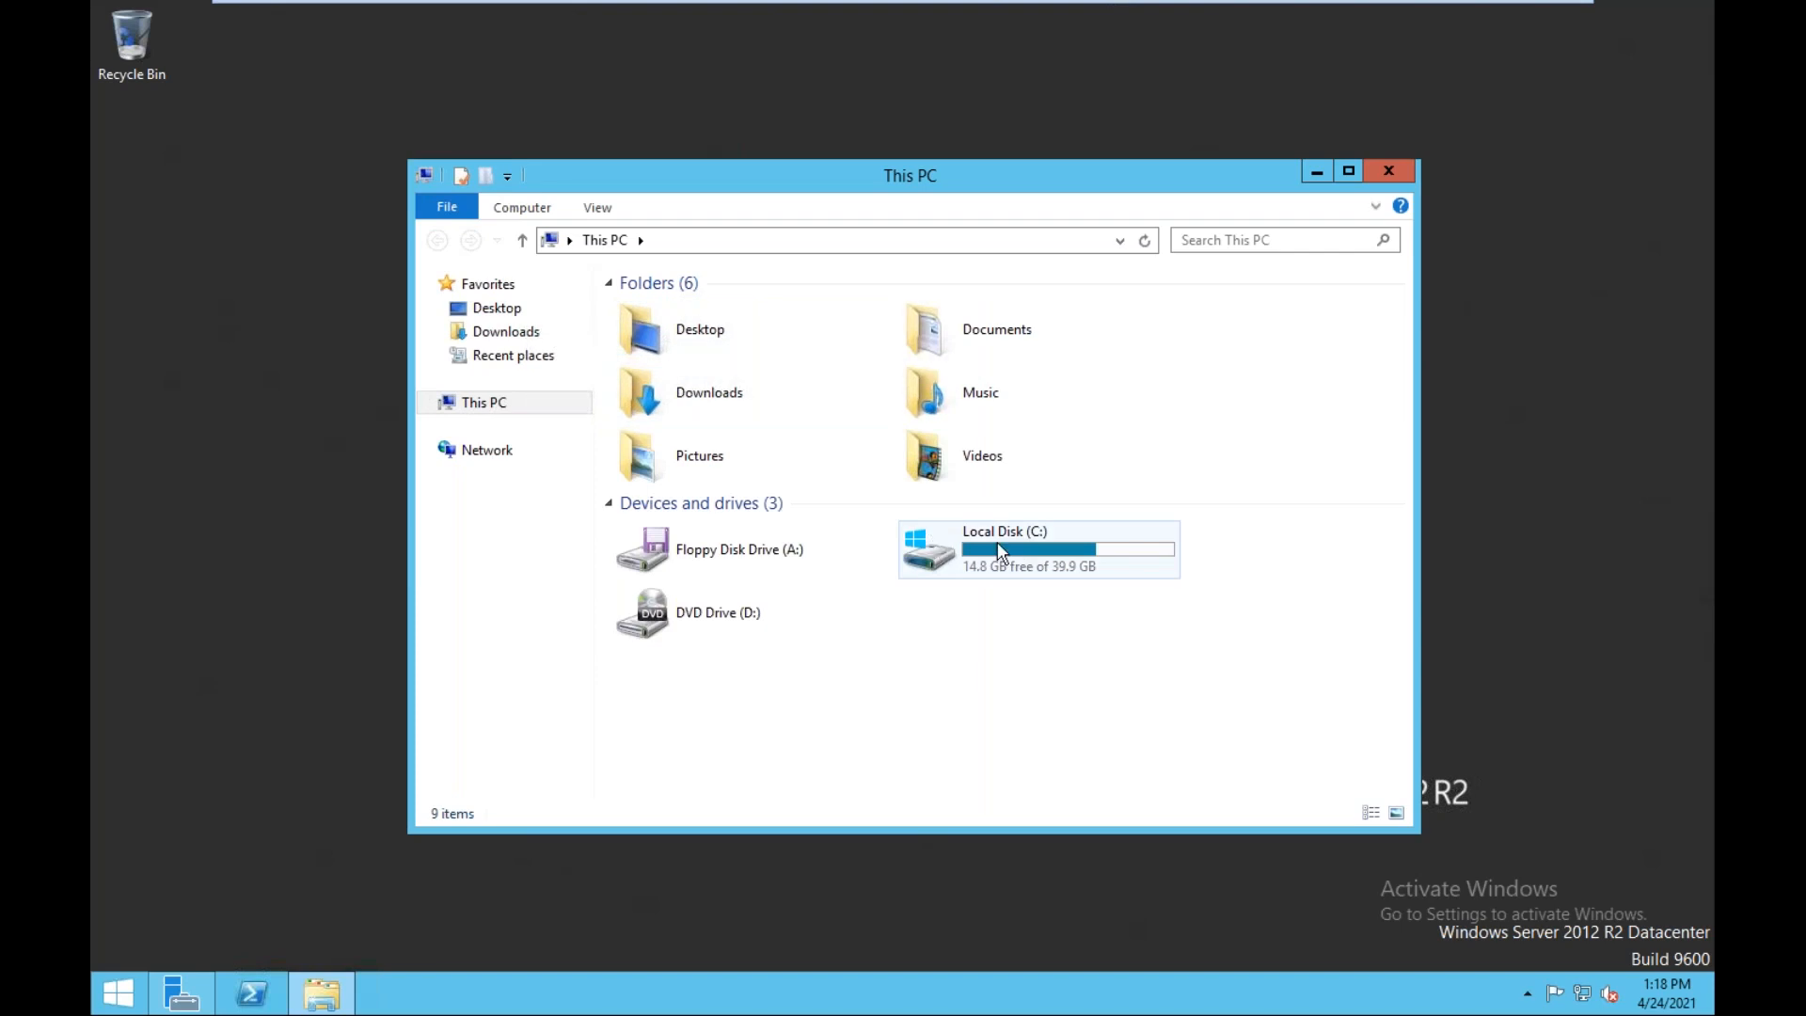
{"action": "left_click", "coordinate": [1056, 555]}
{"action": "double_click", "coordinate": [1056, 555]}
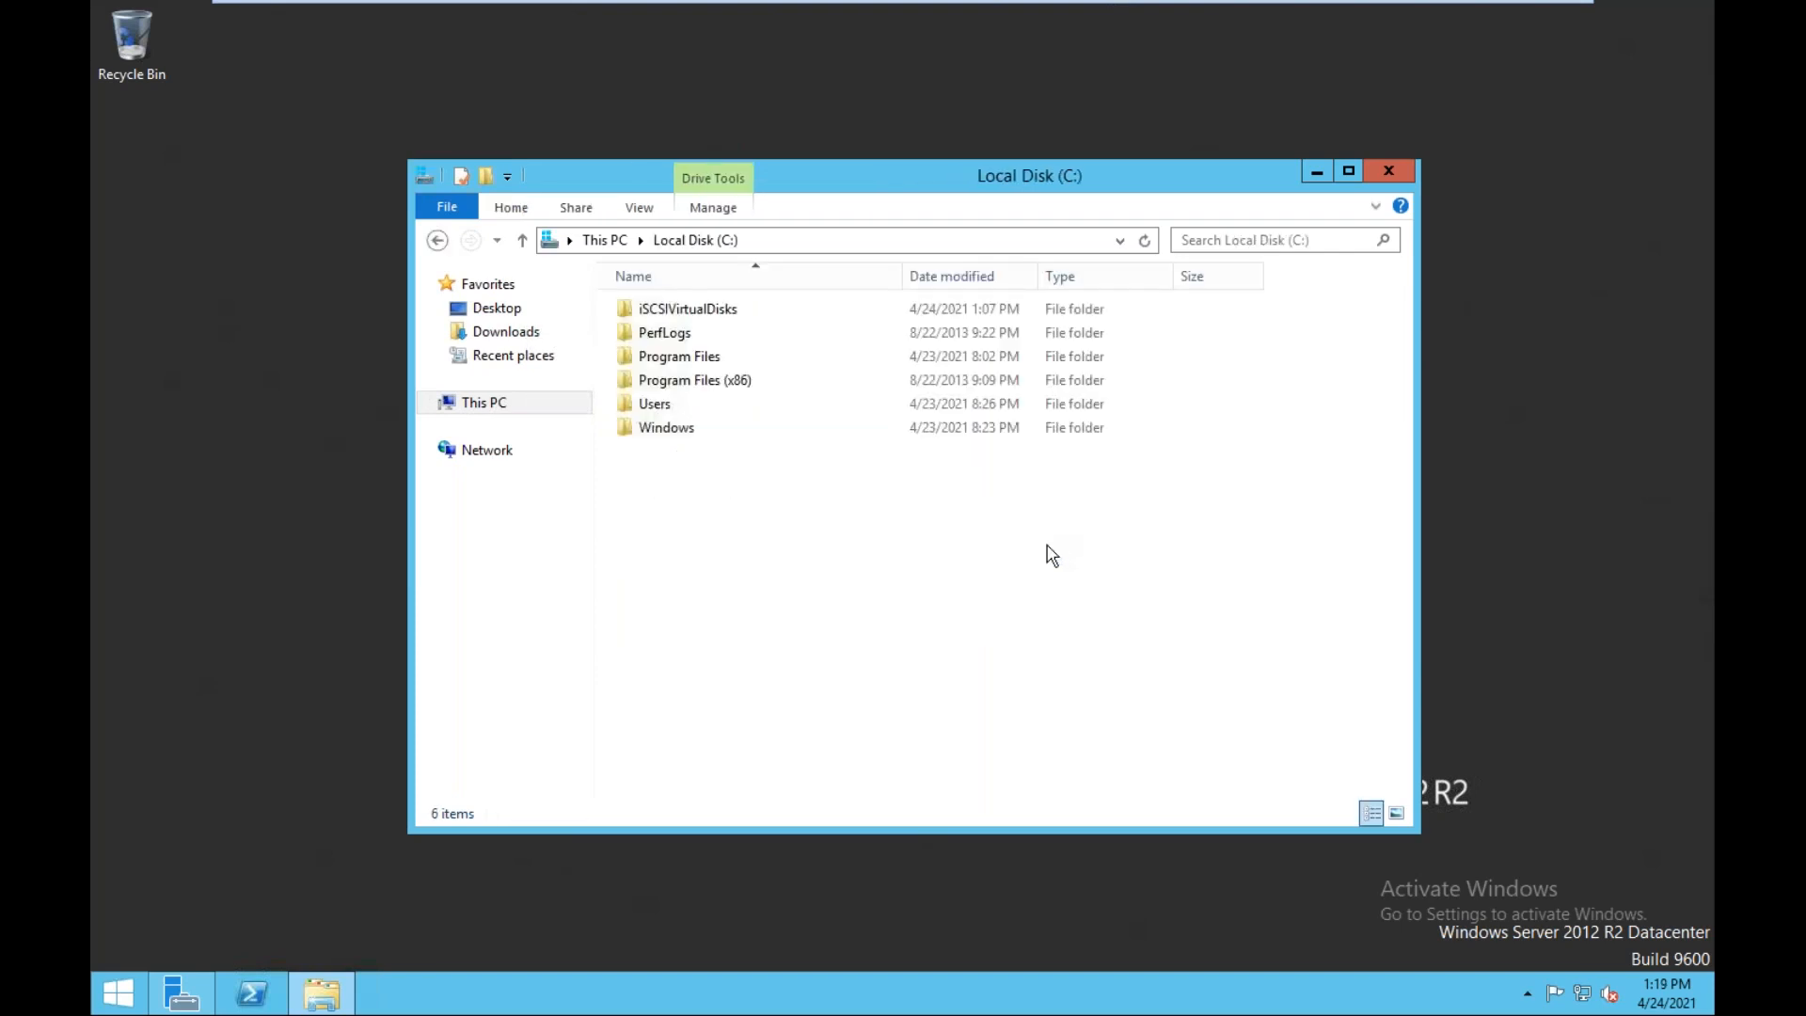
- Create a folder named nfs in the root of Local Disk (C:)
{"action": "right_click", "coordinate": [731, 526]}
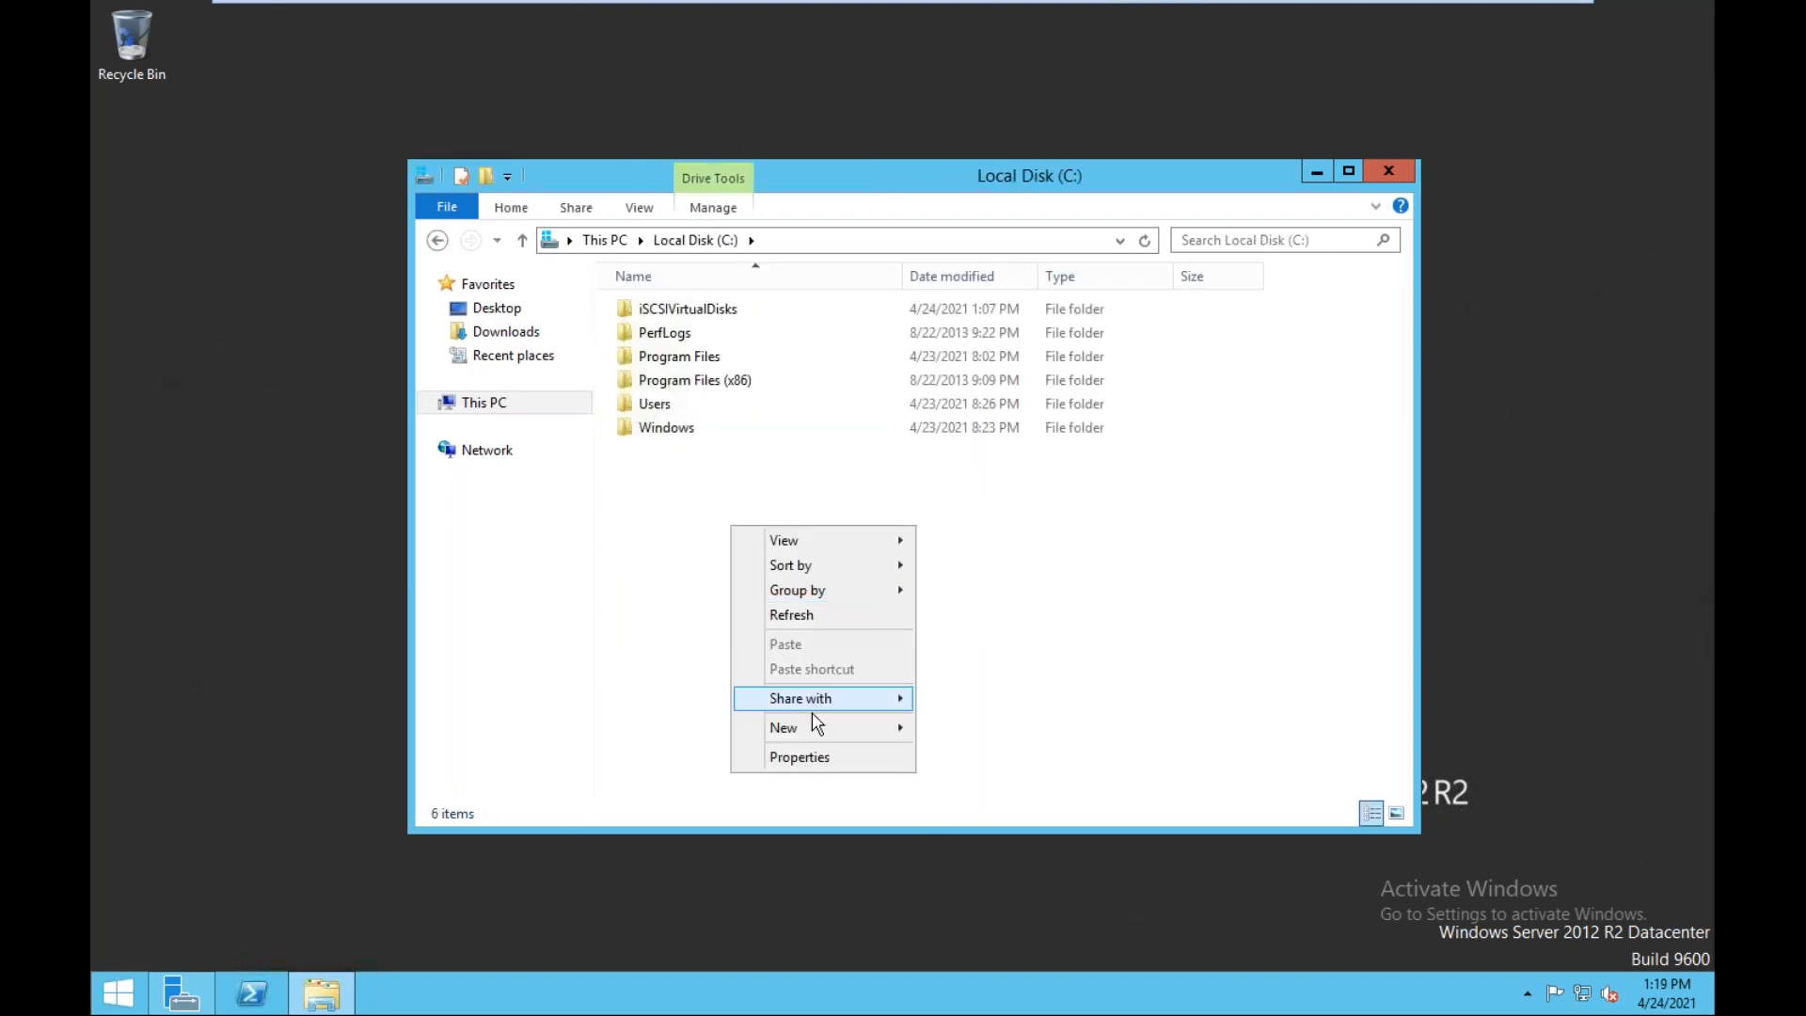
{"action": "mouse_move", "coordinate": [816, 726]}
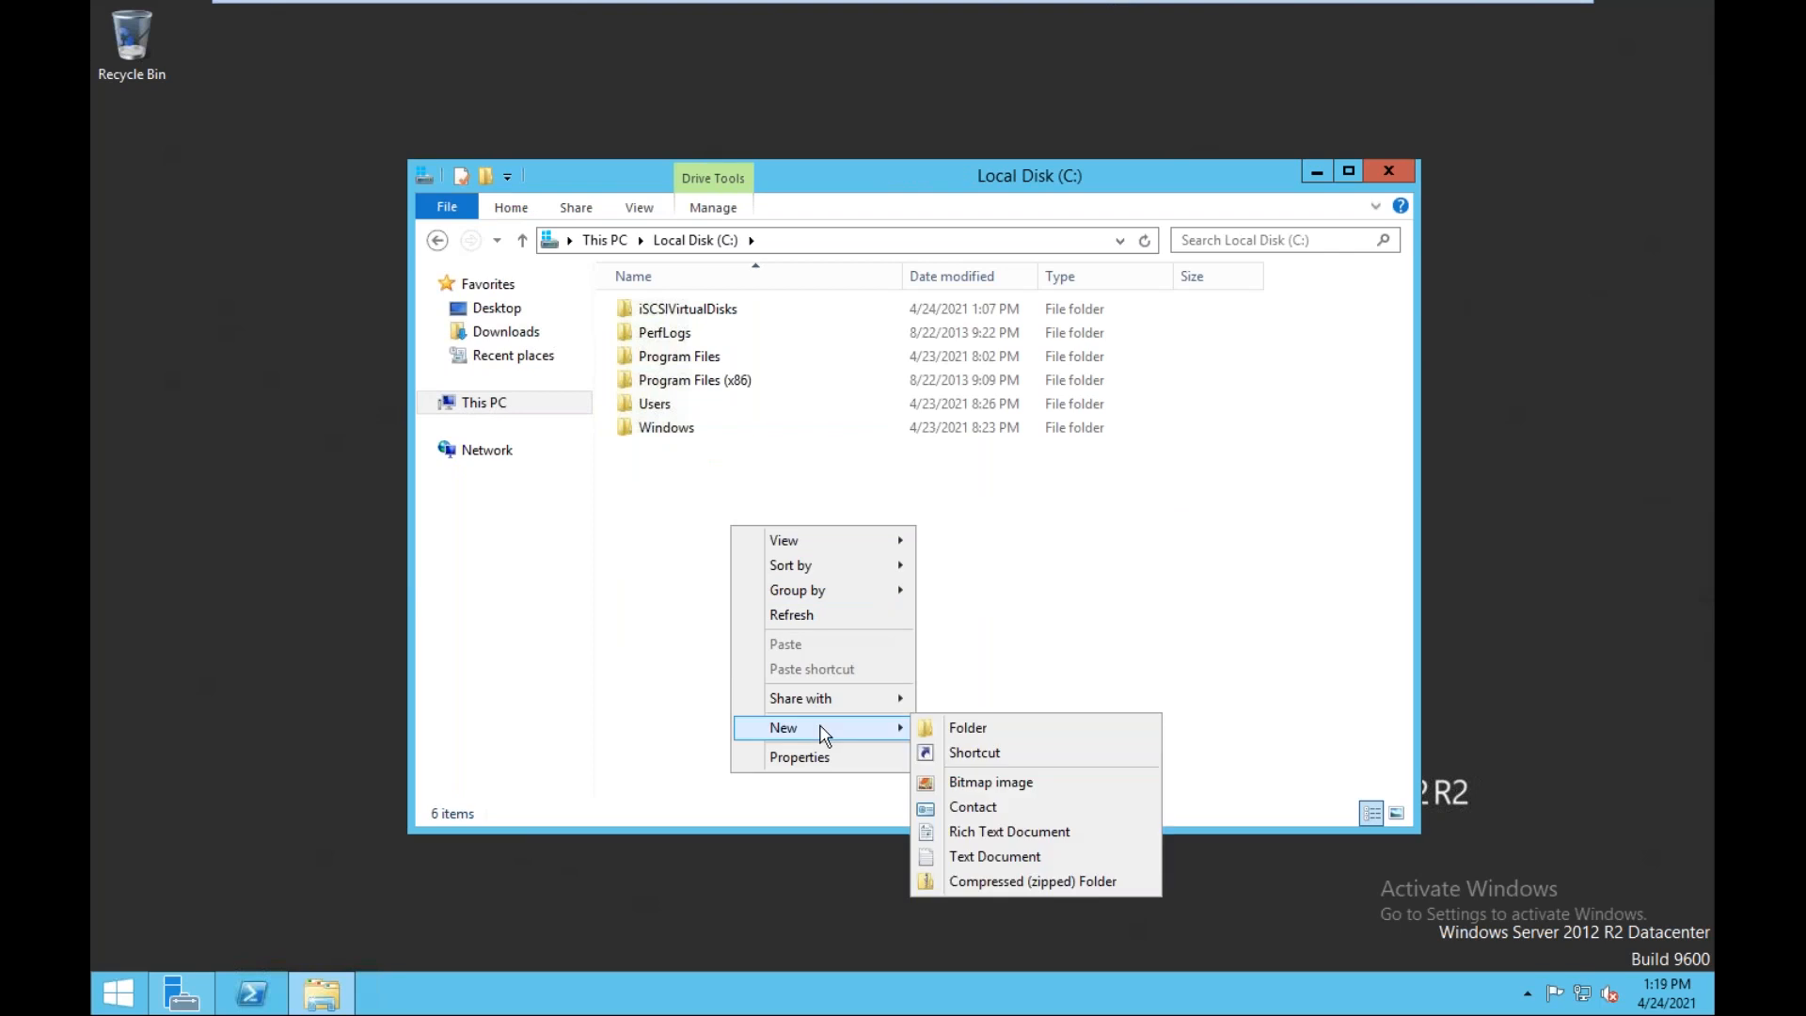
{"action": "left_click", "coordinate": [969, 730]}
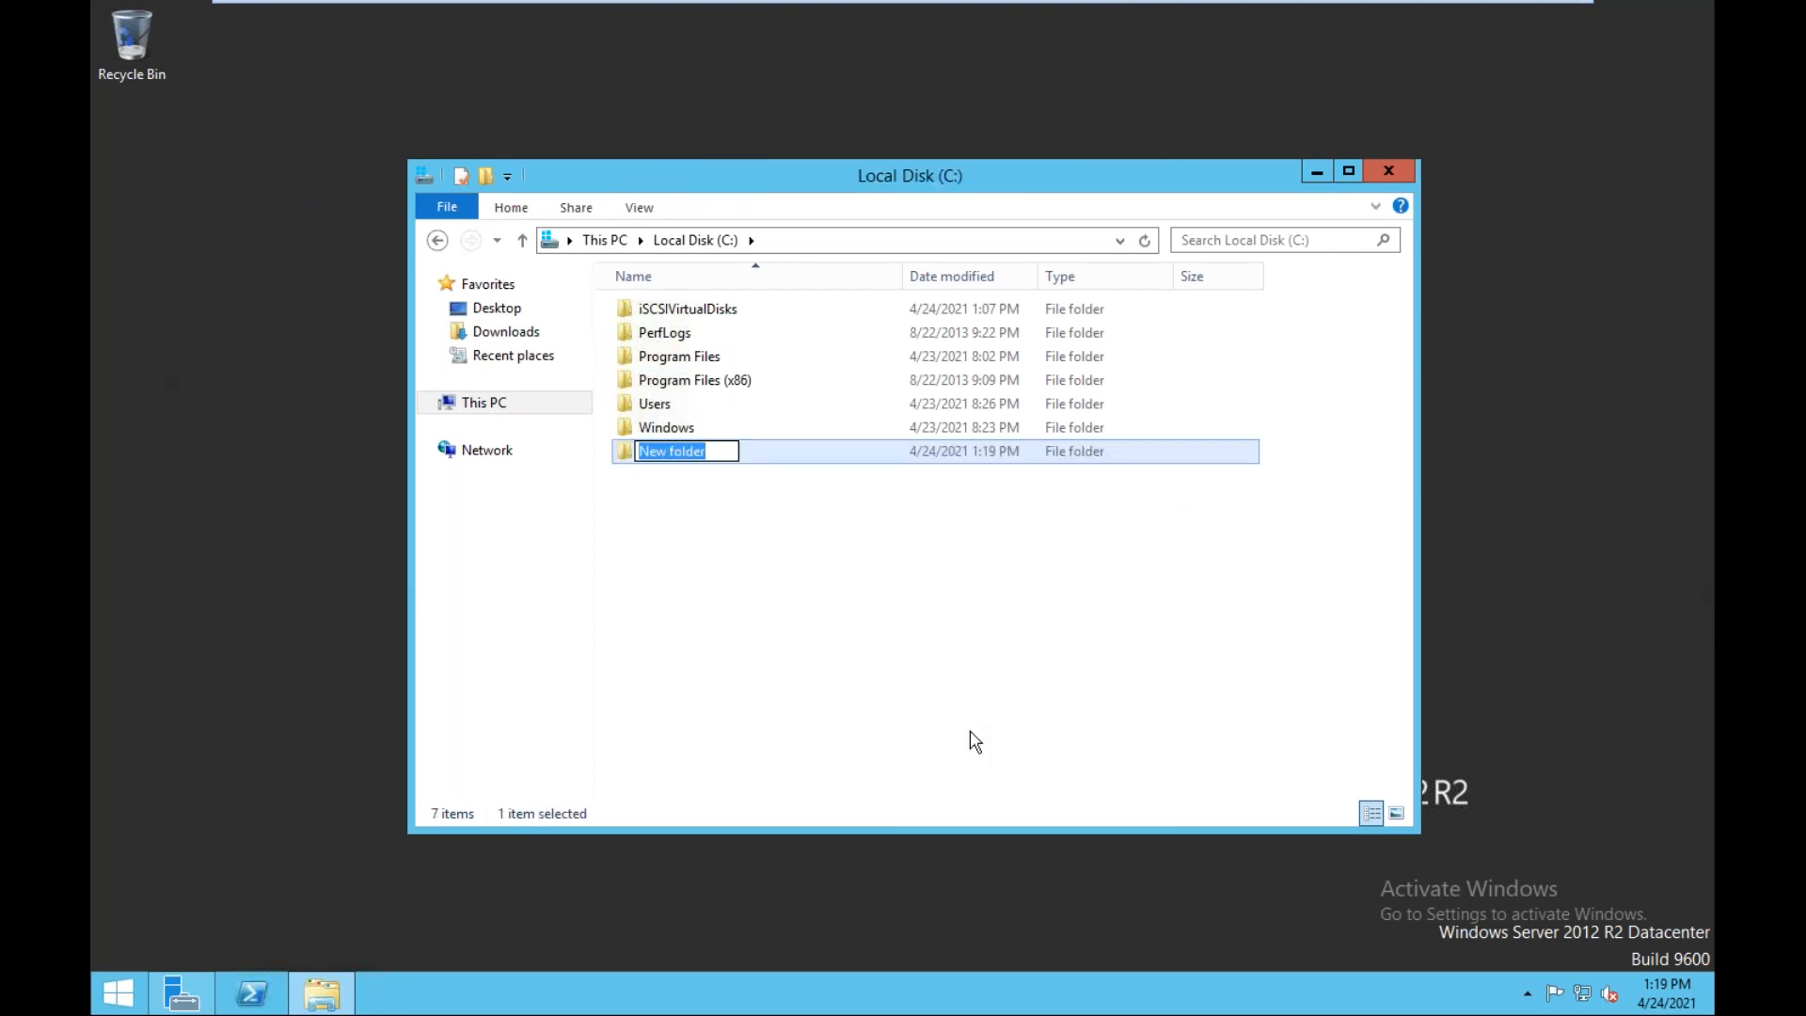
{"action": "type", "text": "nfs"}
{"action": "left_click", "coordinate": [898, 669]}
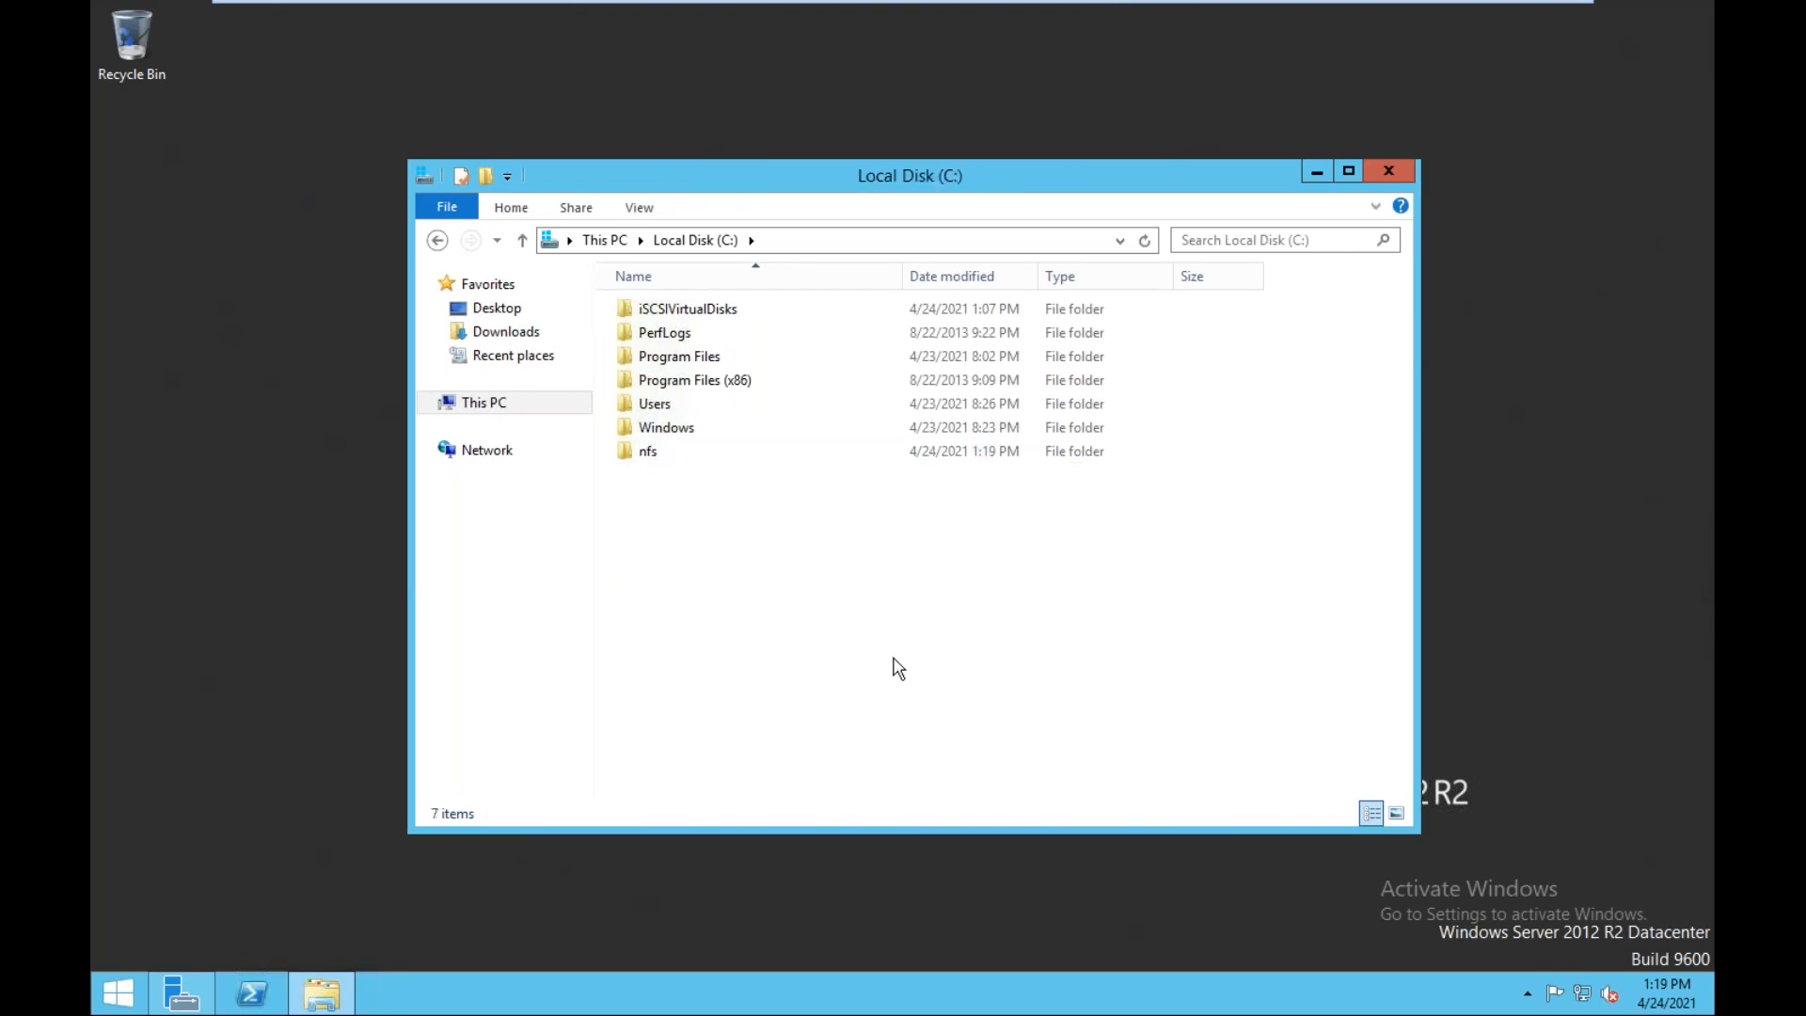
- Enable NFS sharing for the nfs folder on Local Disk (C:), keeping the share name nfs
{"action": "left_click", "coordinate": [641, 460]}
{"action": "right_click", "coordinate": [643, 467]}
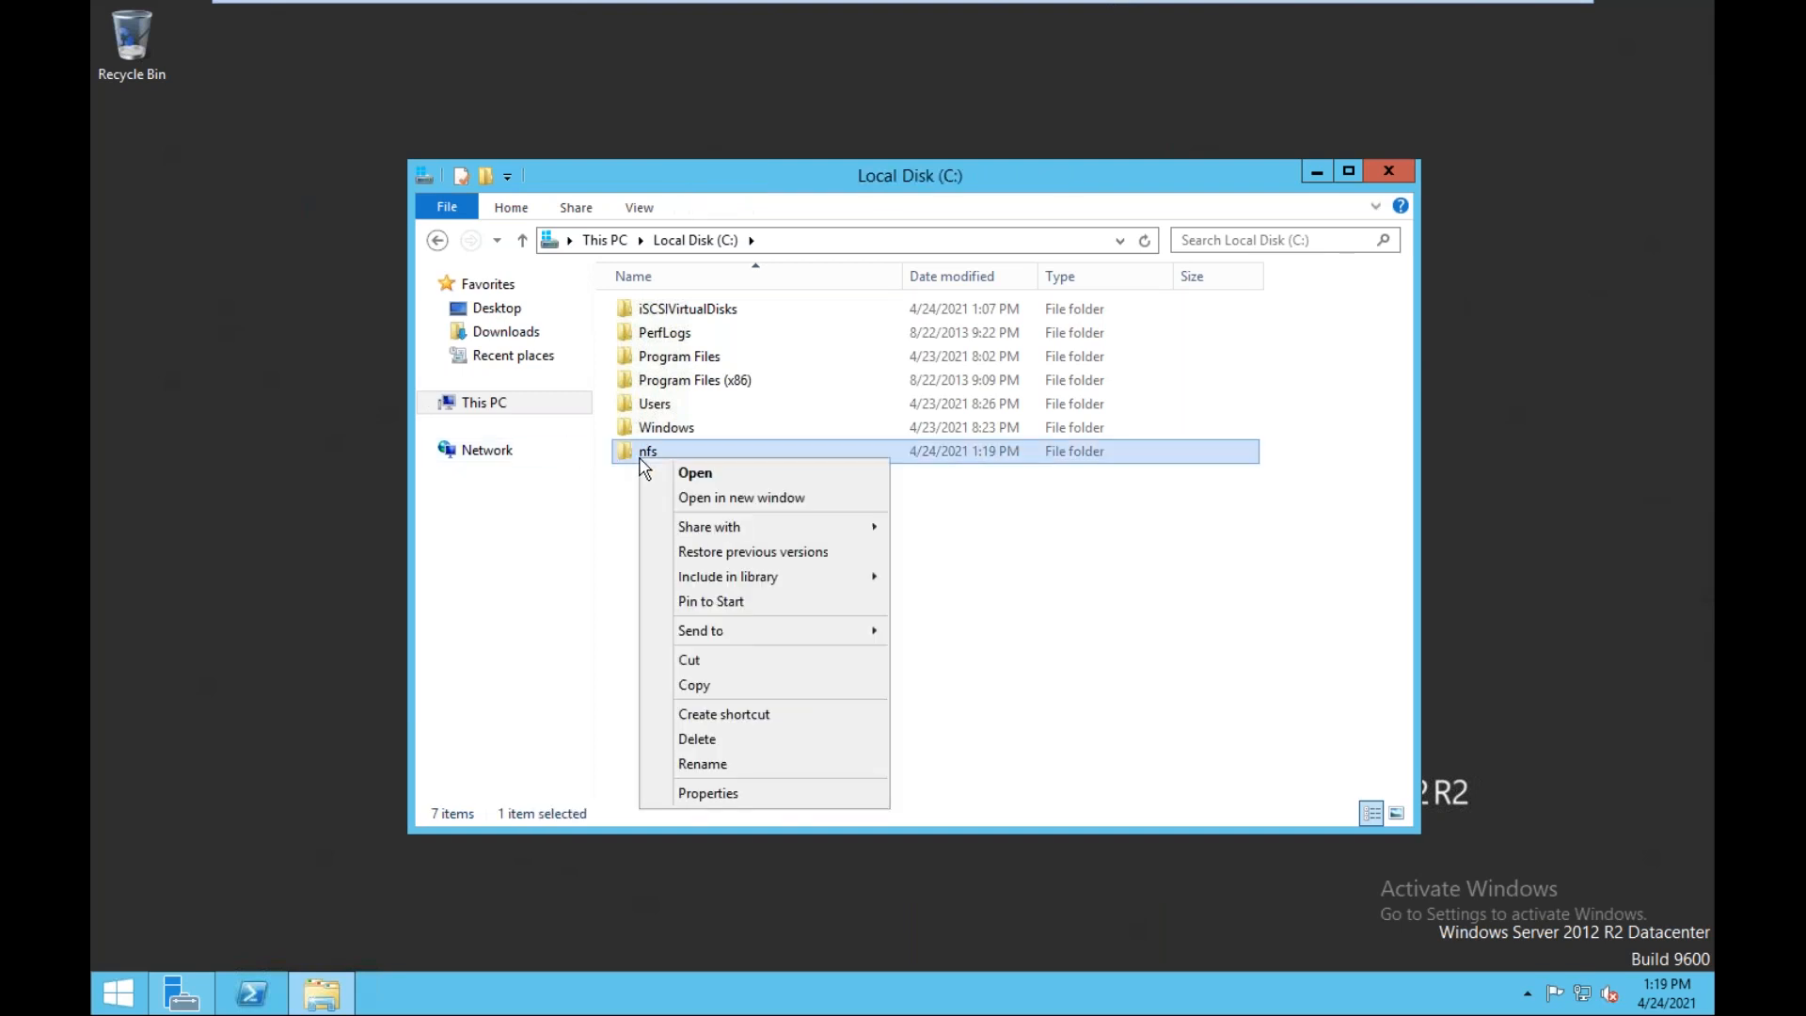
{"action": "left_click", "coordinate": [739, 797]}
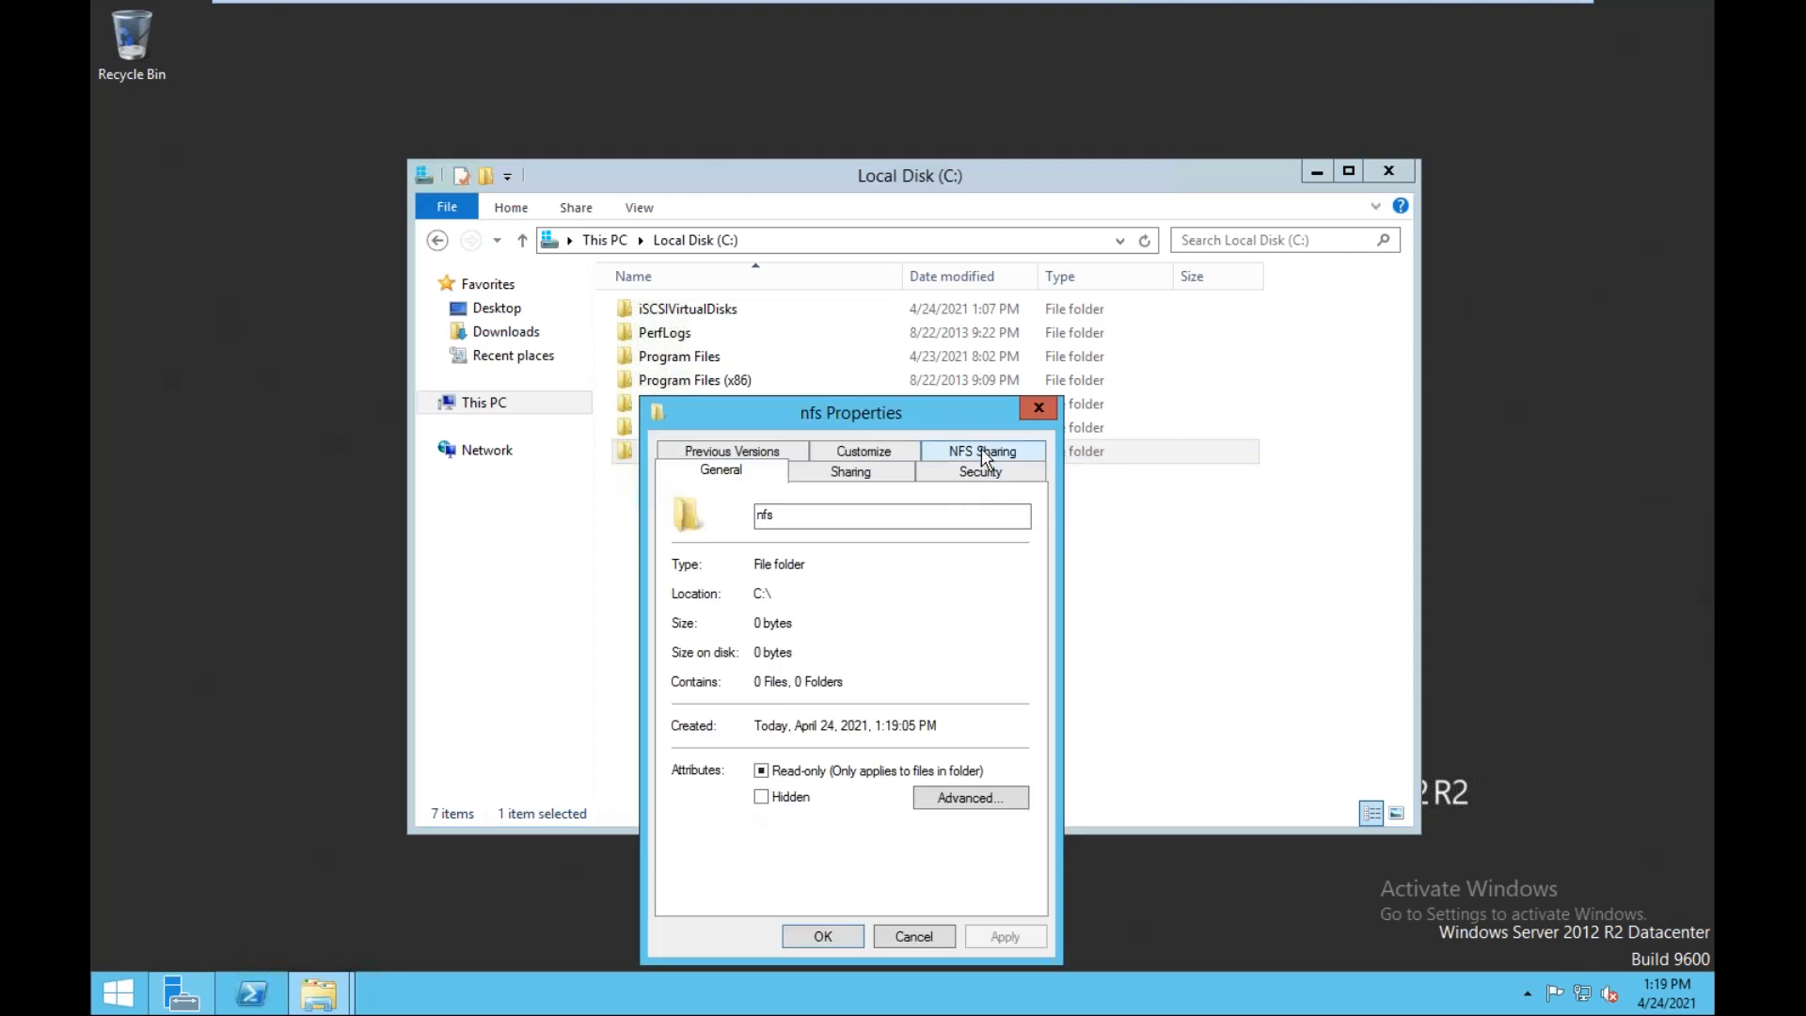
{"action": "left_click", "coordinate": [981, 452]}
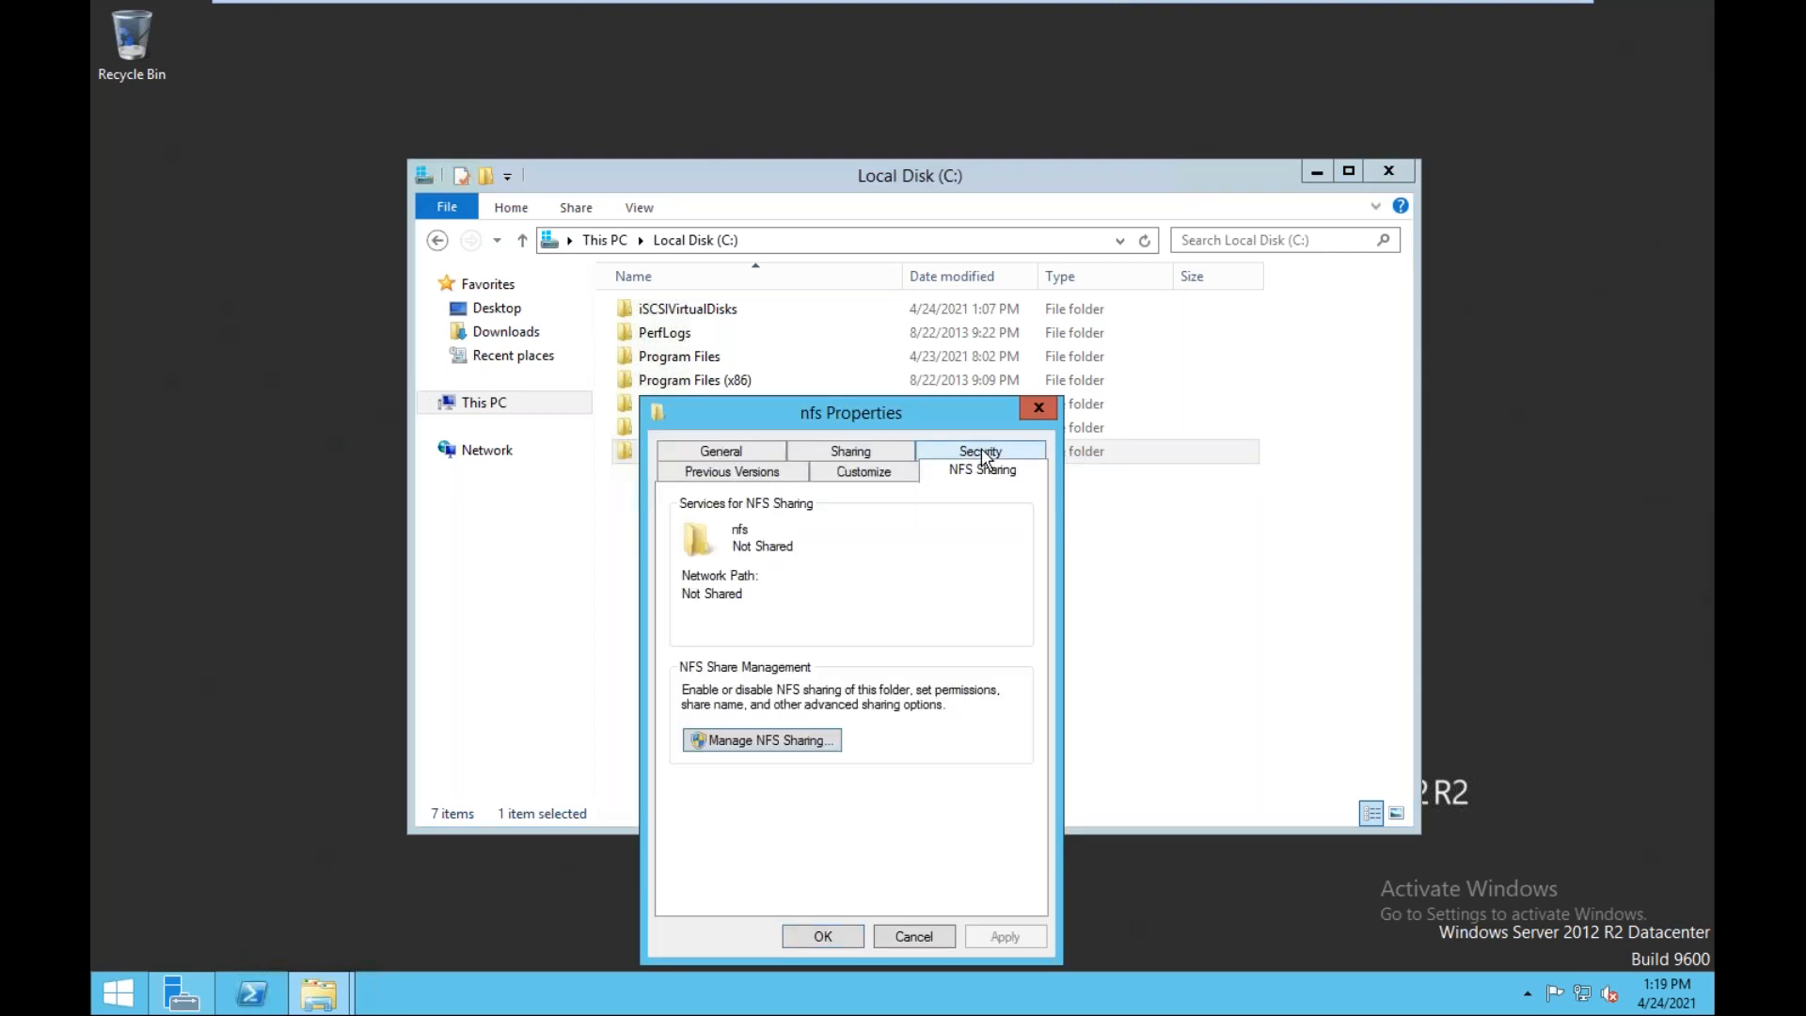
{"action": "left_click", "coordinate": [765, 743]}
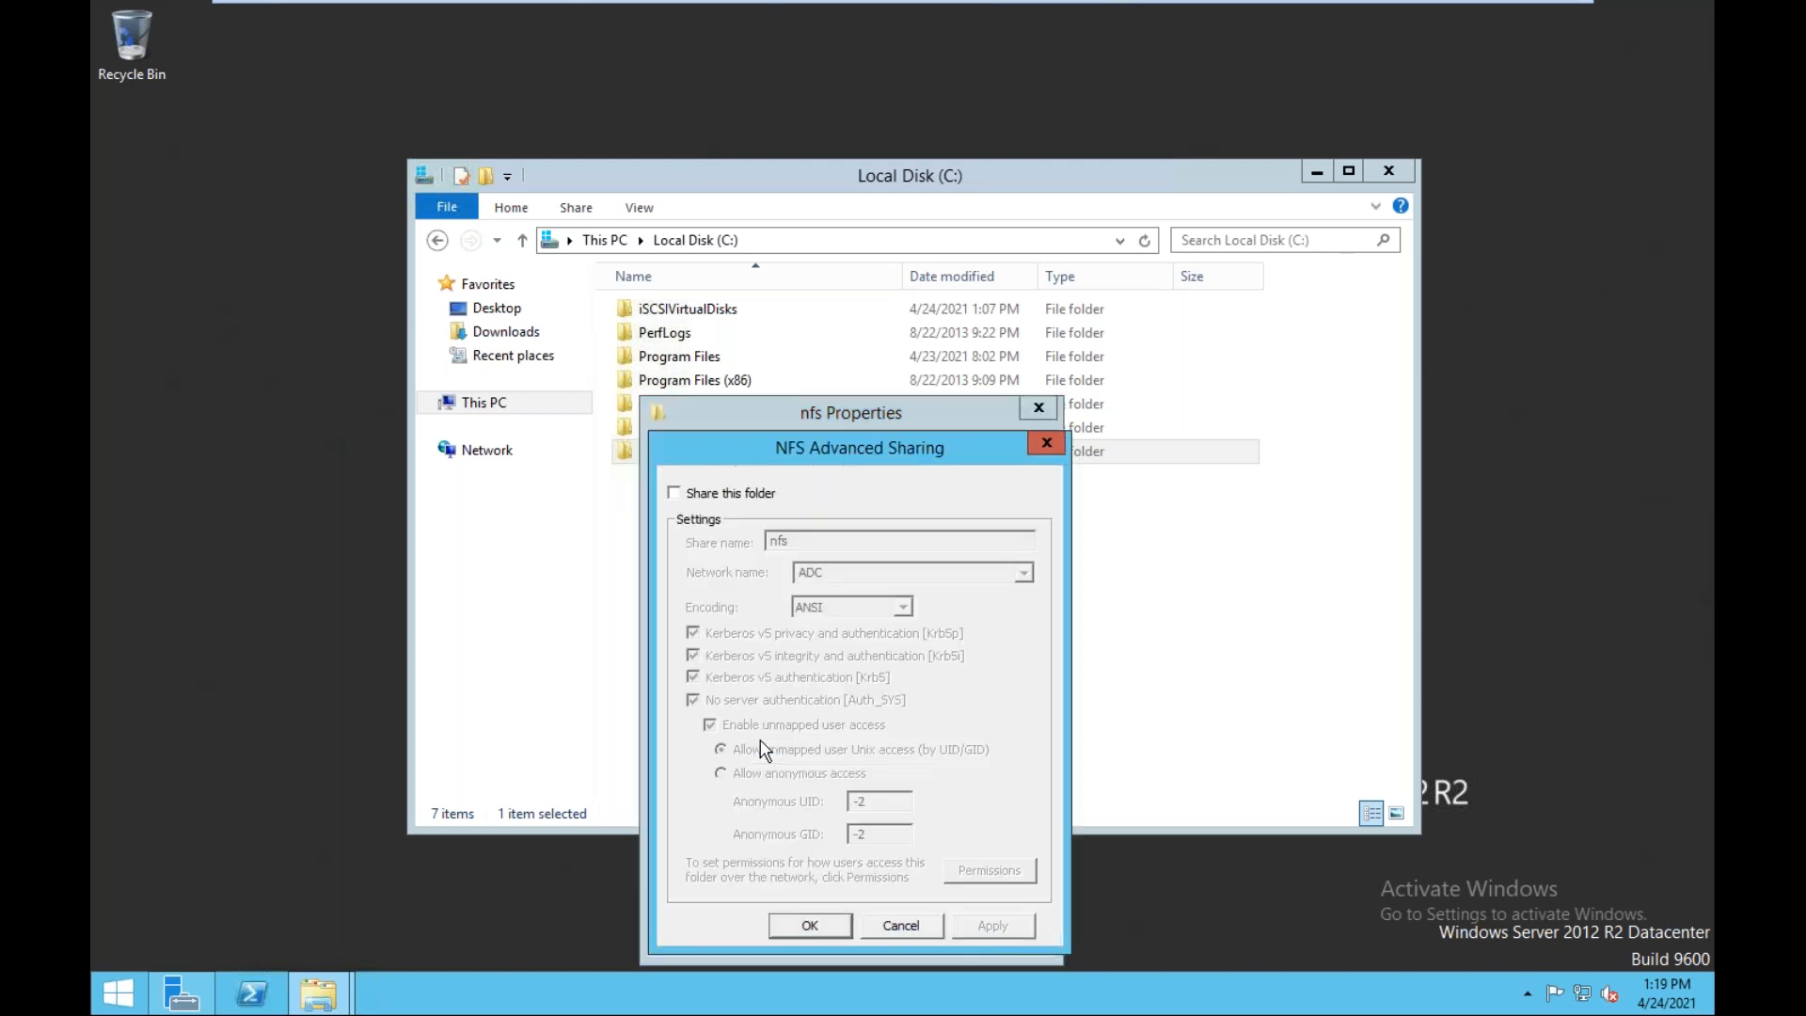
{"action": "left_click", "coordinate": [709, 497]}
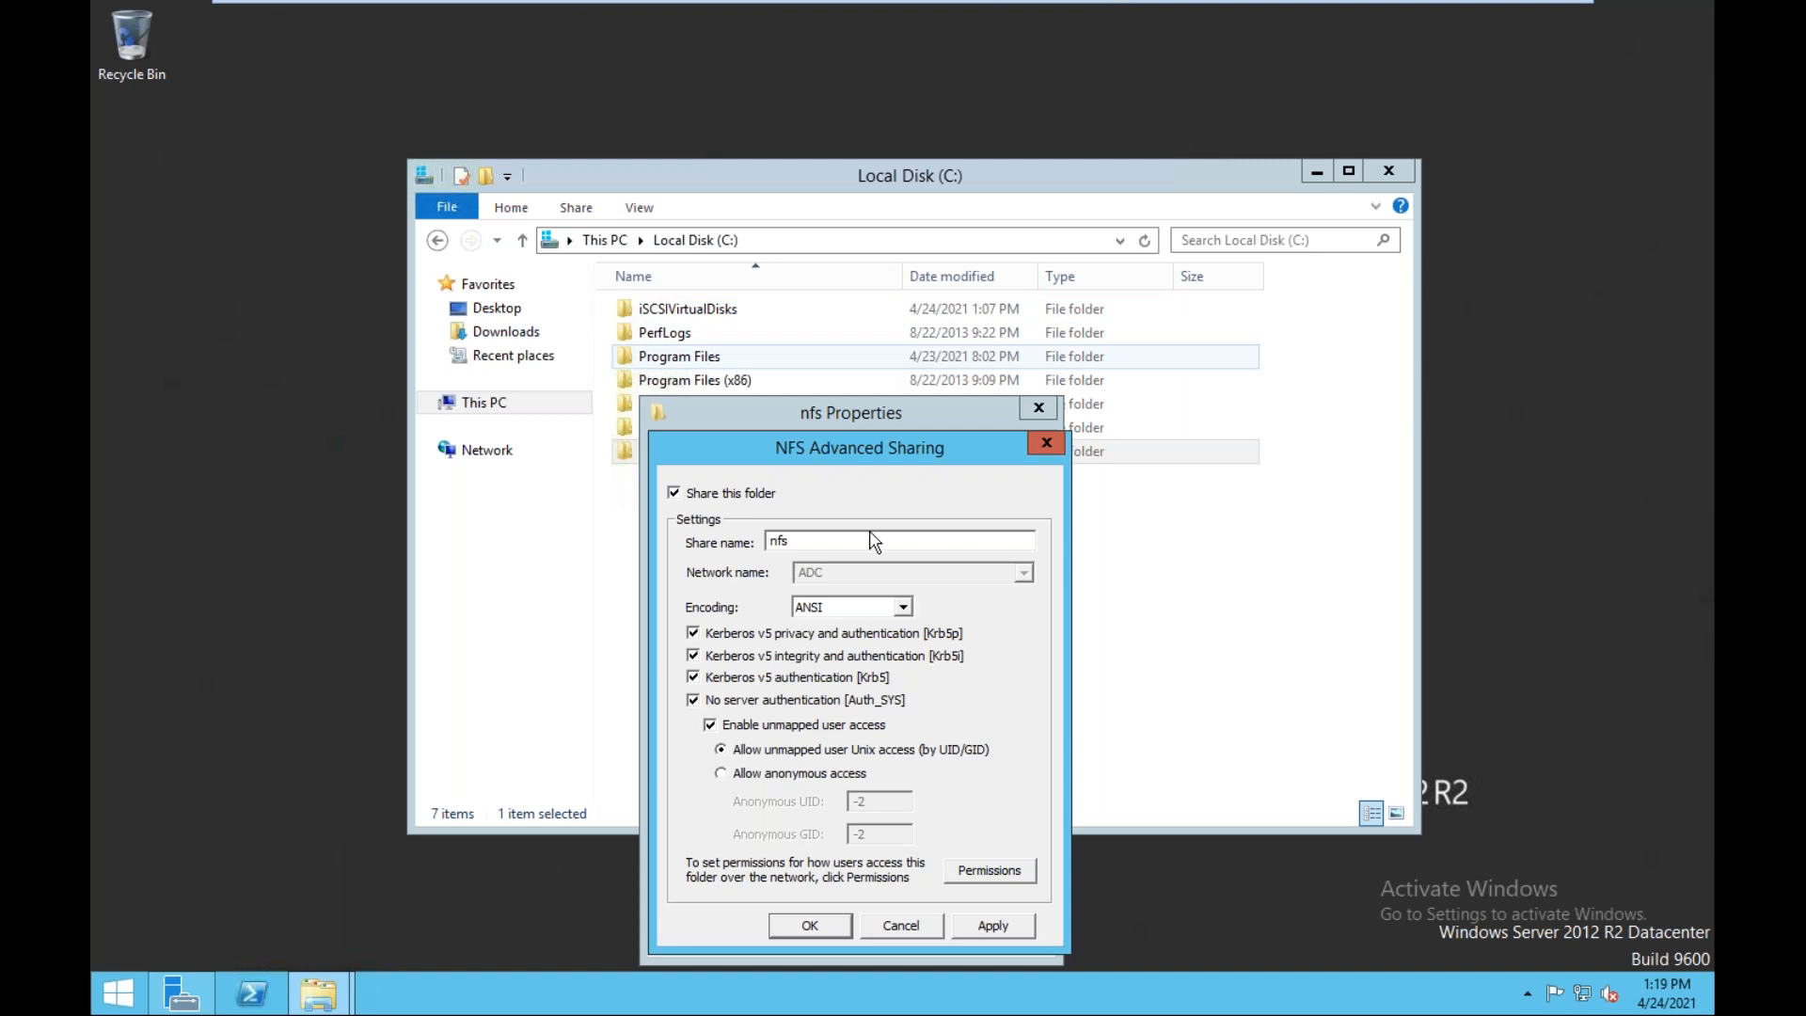
- In the NFS share permissions, give ALL MACHINES Read-Write access and allow root access
{"action": "left_click", "coordinate": [985, 869]}
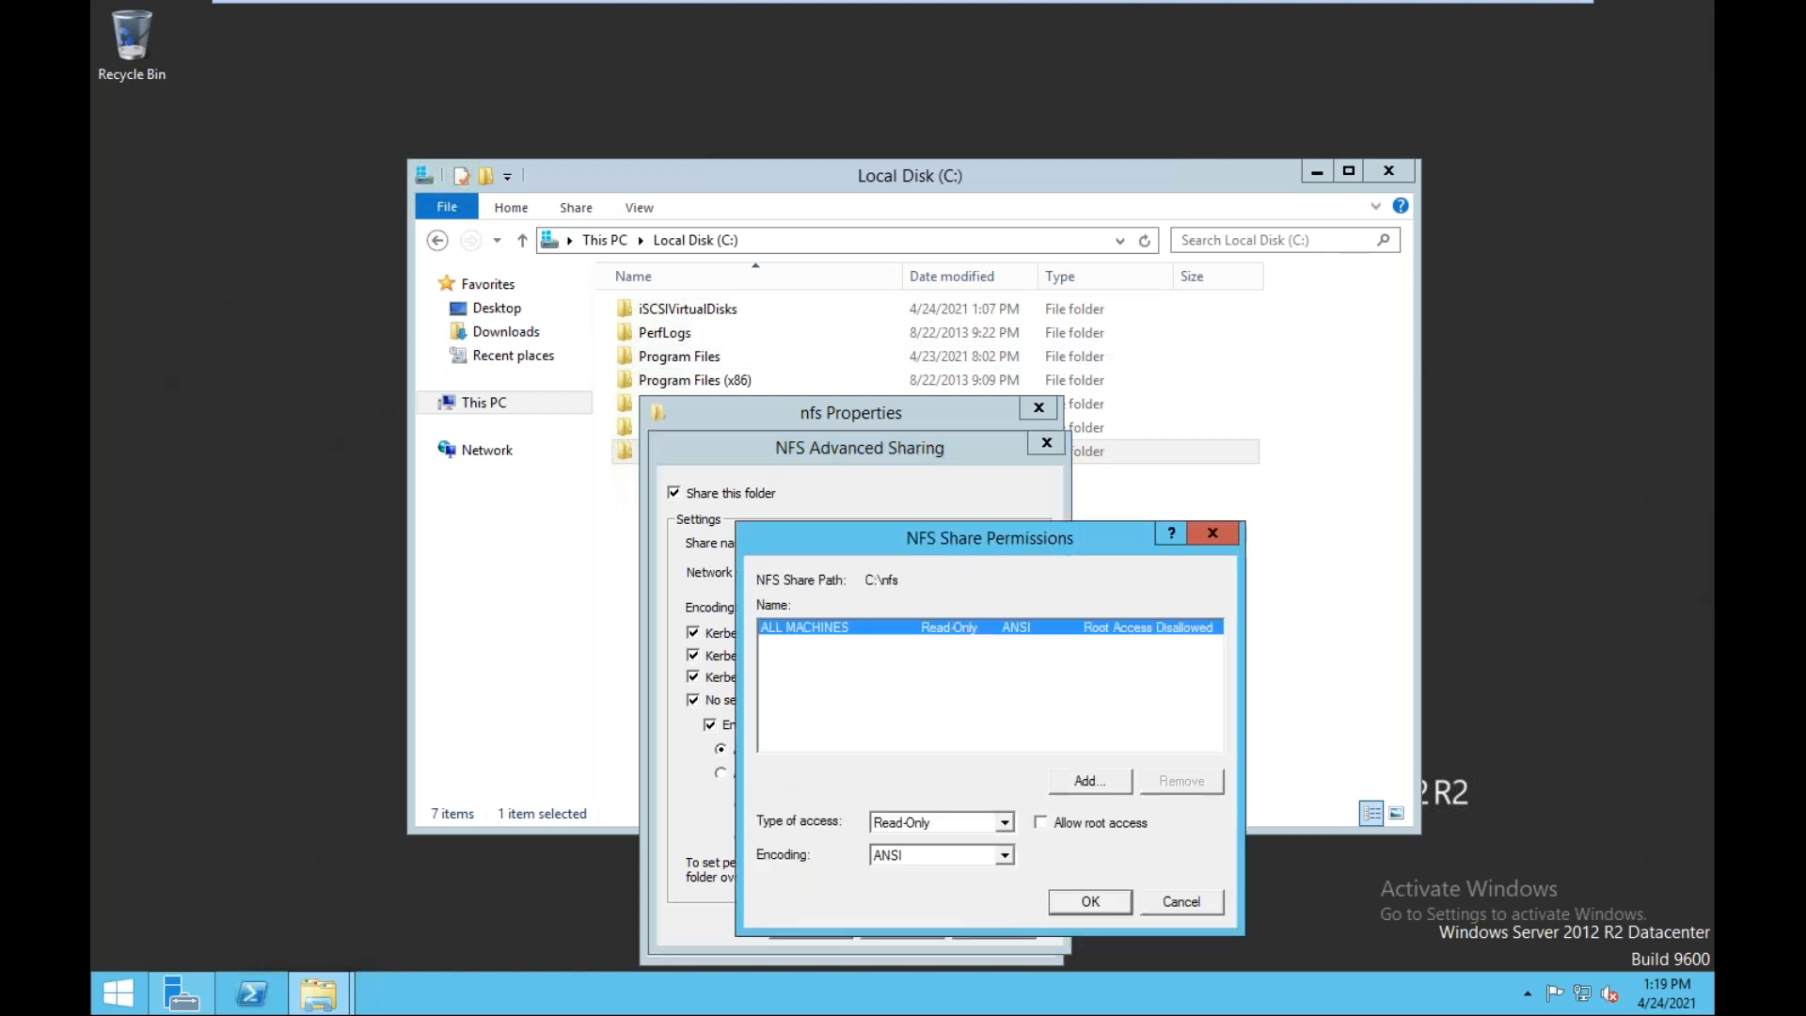
{"action": "left_click", "coordinate": [1005, 822]}
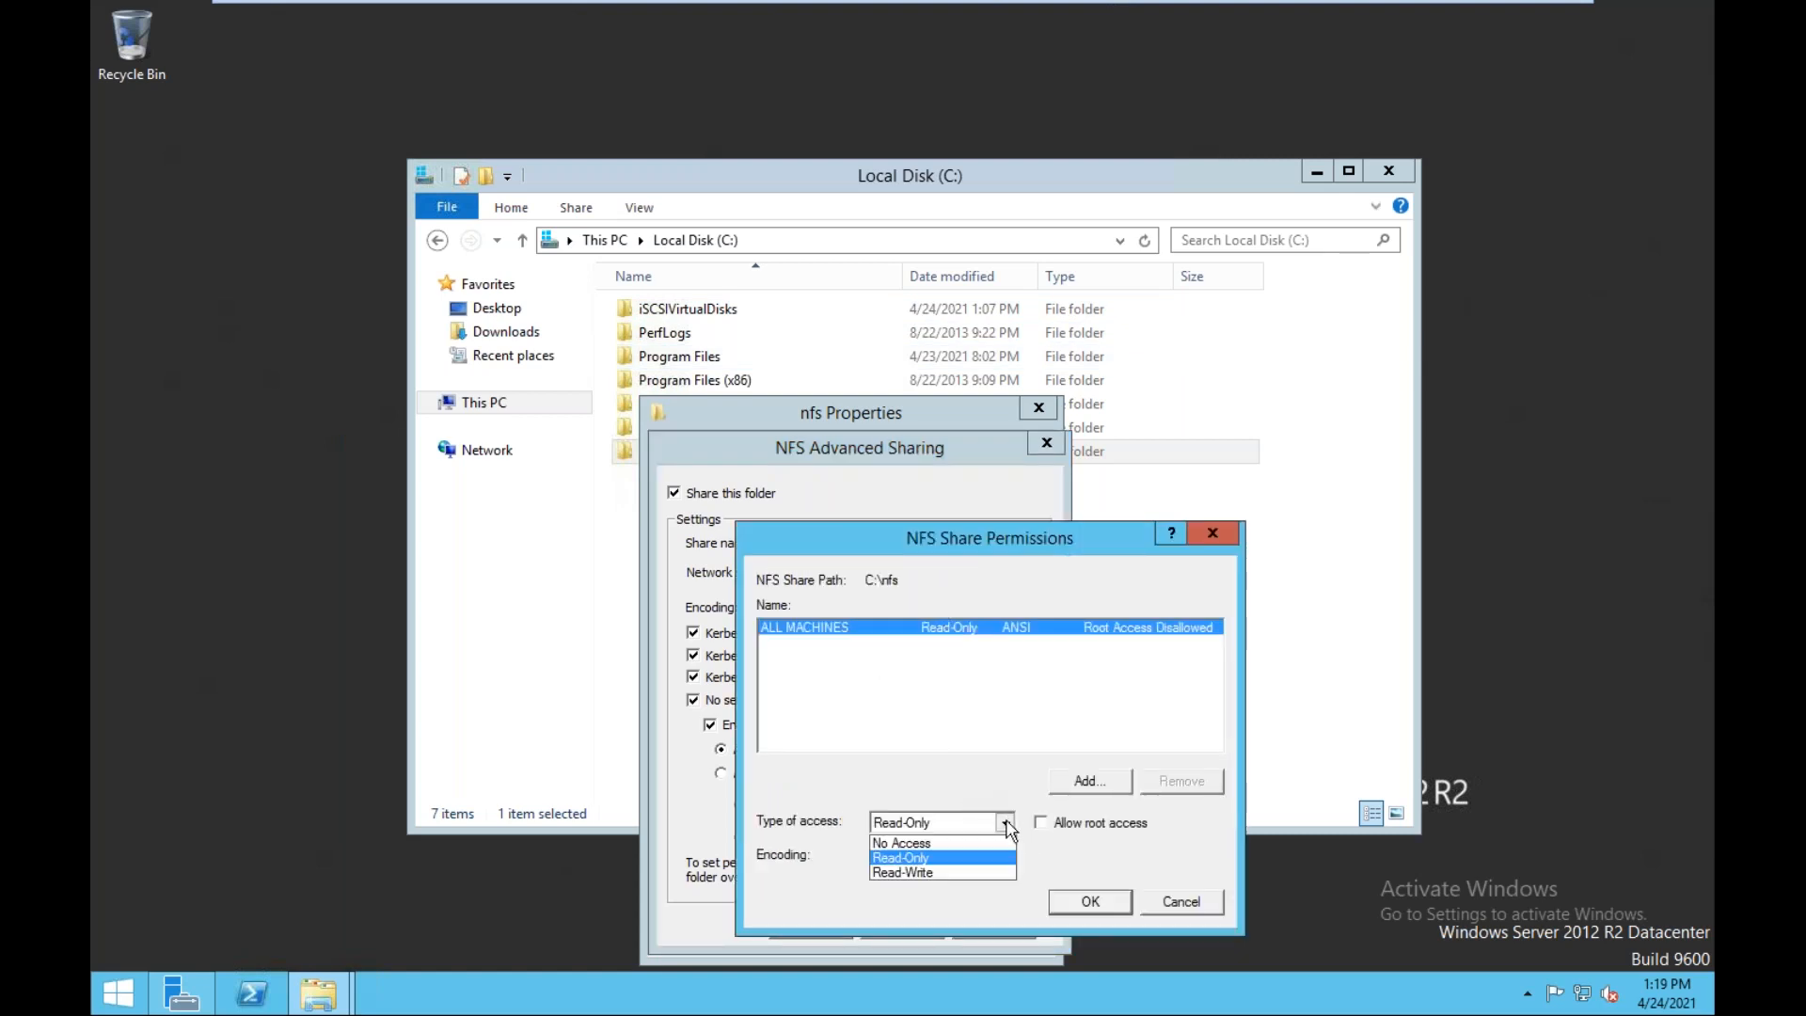
{"action": "left_click", "coordinate": [926, 872]}
{"action": "left_click", "coordinate": [1040, 822]}
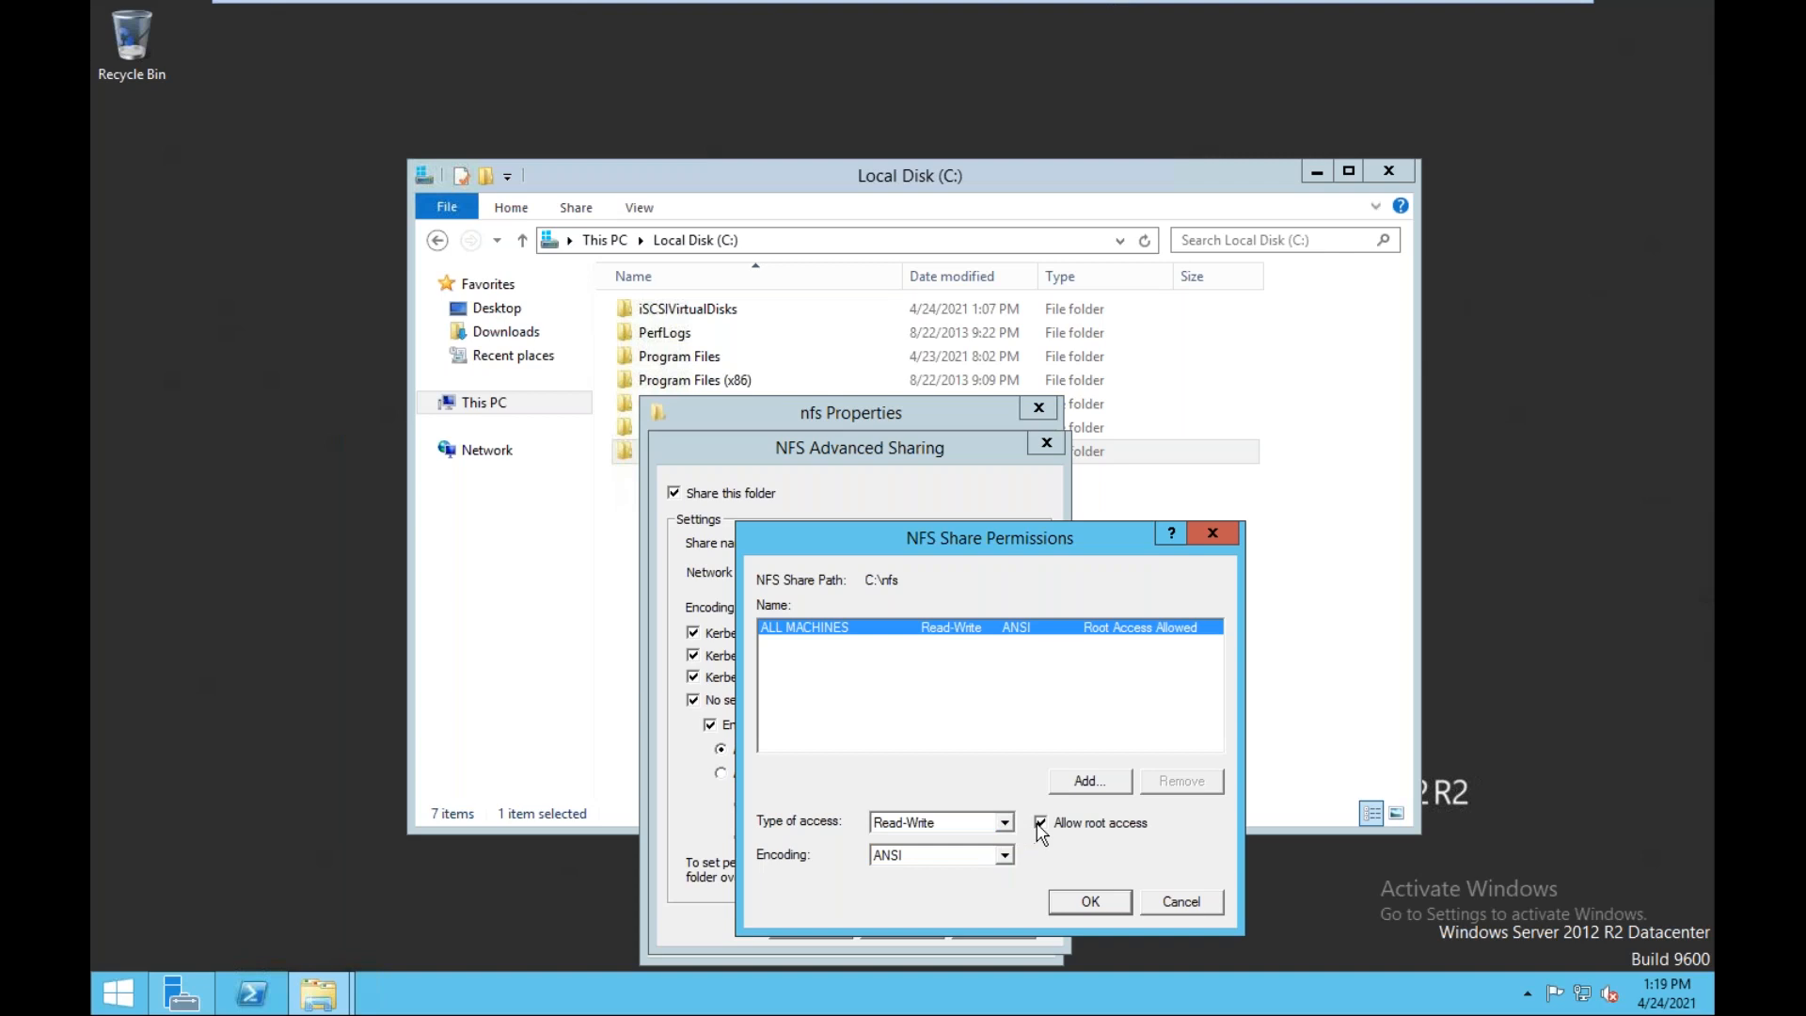
- Add client 192.168.0.210 with Read-Write and root access to the NFS share permissions, and apply the sharing settings
{"action": "left_click", "coordinate": [1089, 780]}
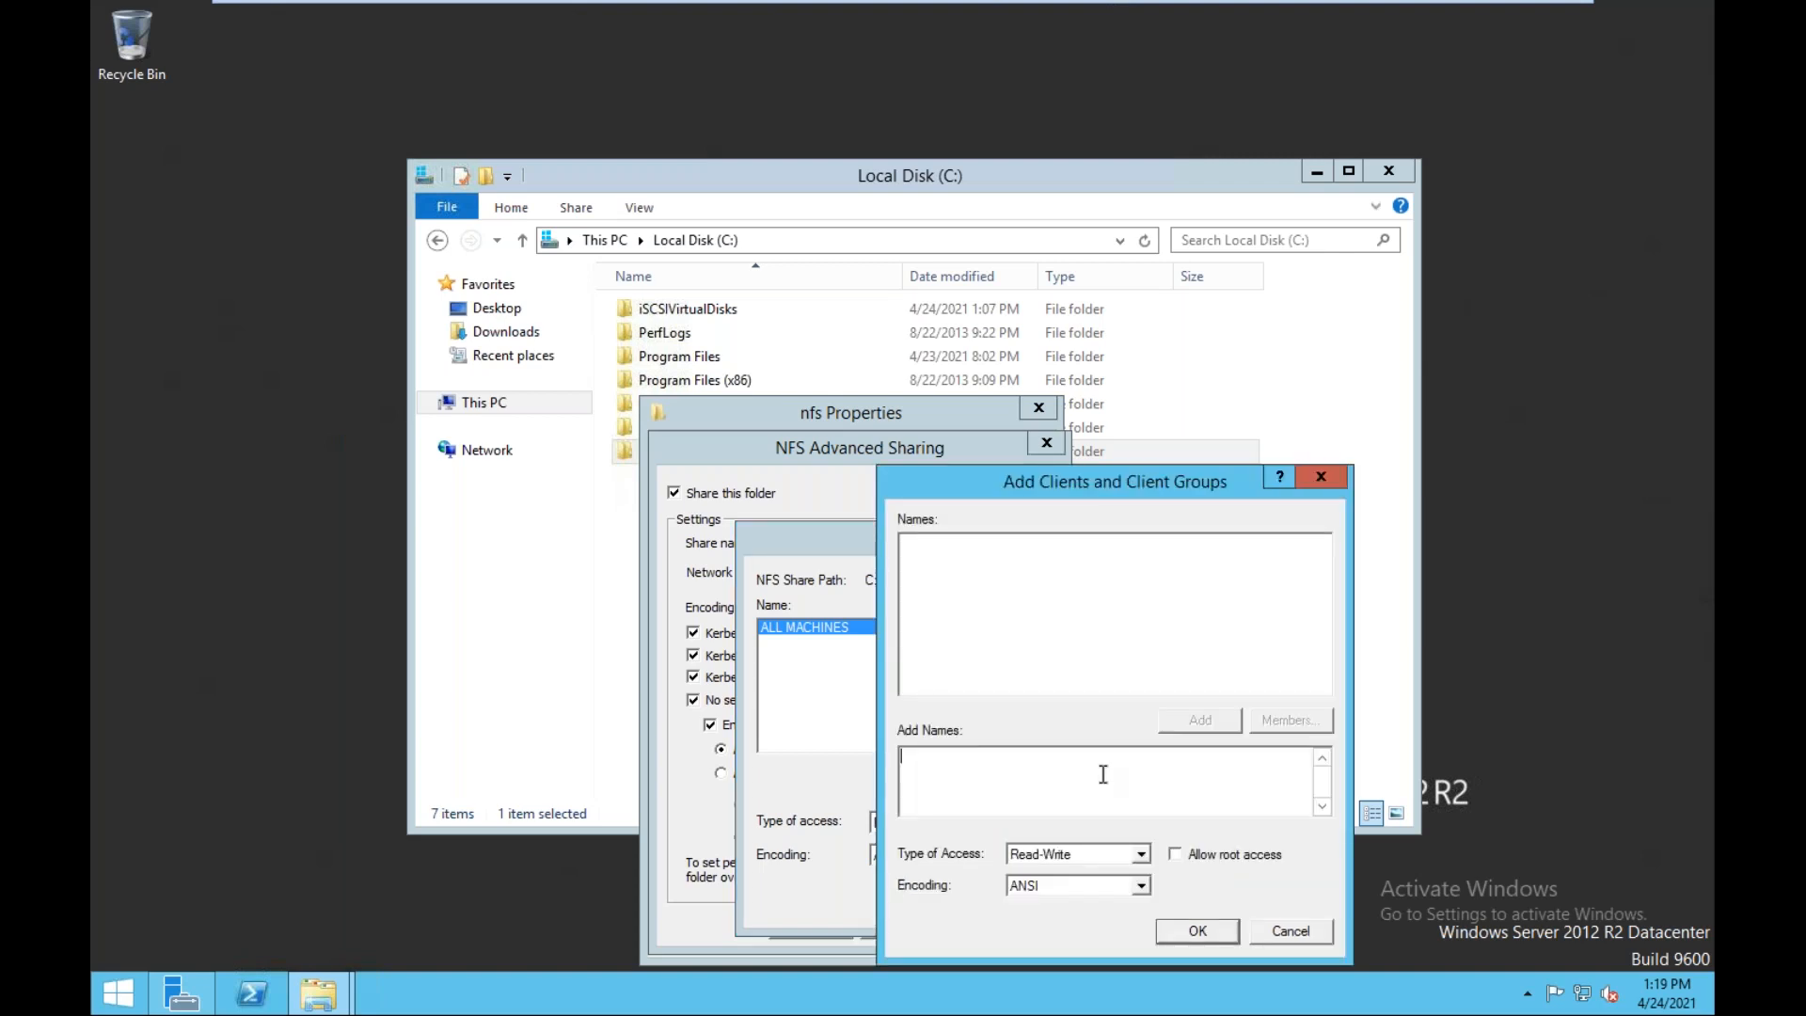
{"action": "type", "text": "192.168.0.210"}
{"action": "left_click", "coordinate": [1175, 856]}
{"action": "left_click", "coordinate": [1198, 933]}
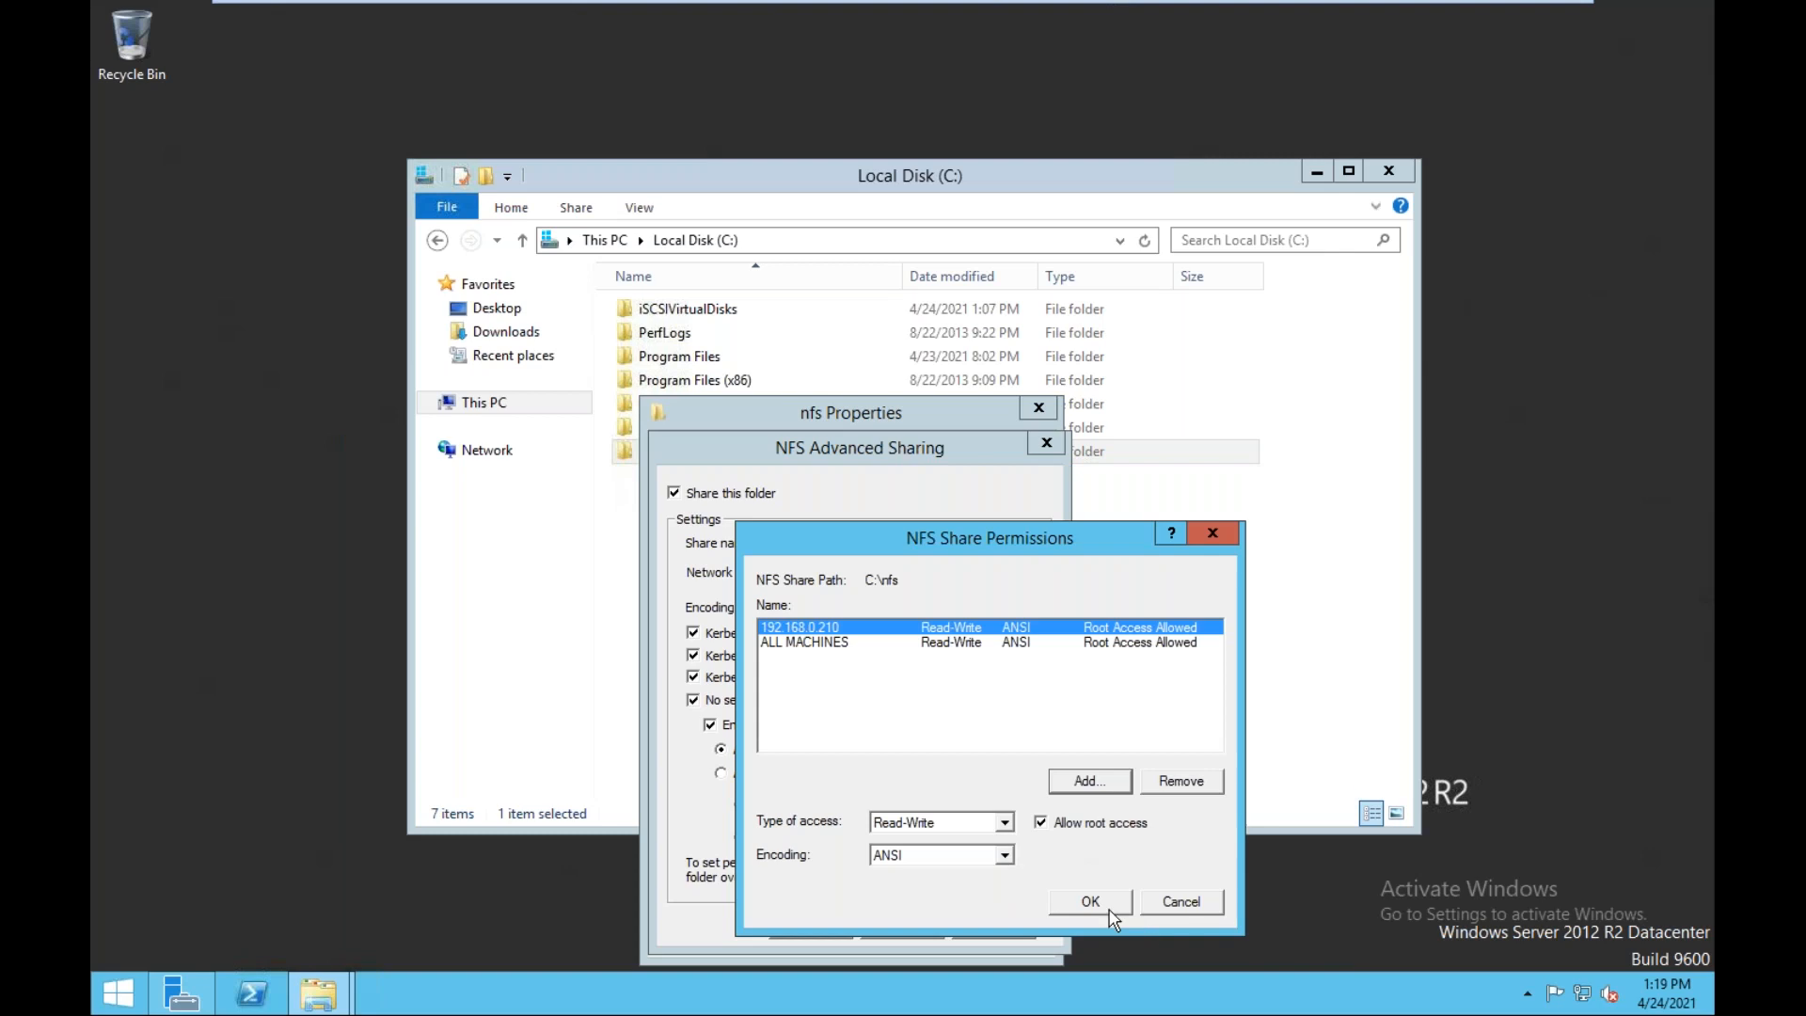
{"action": "left_click", "coordinate": [1091, 903]}
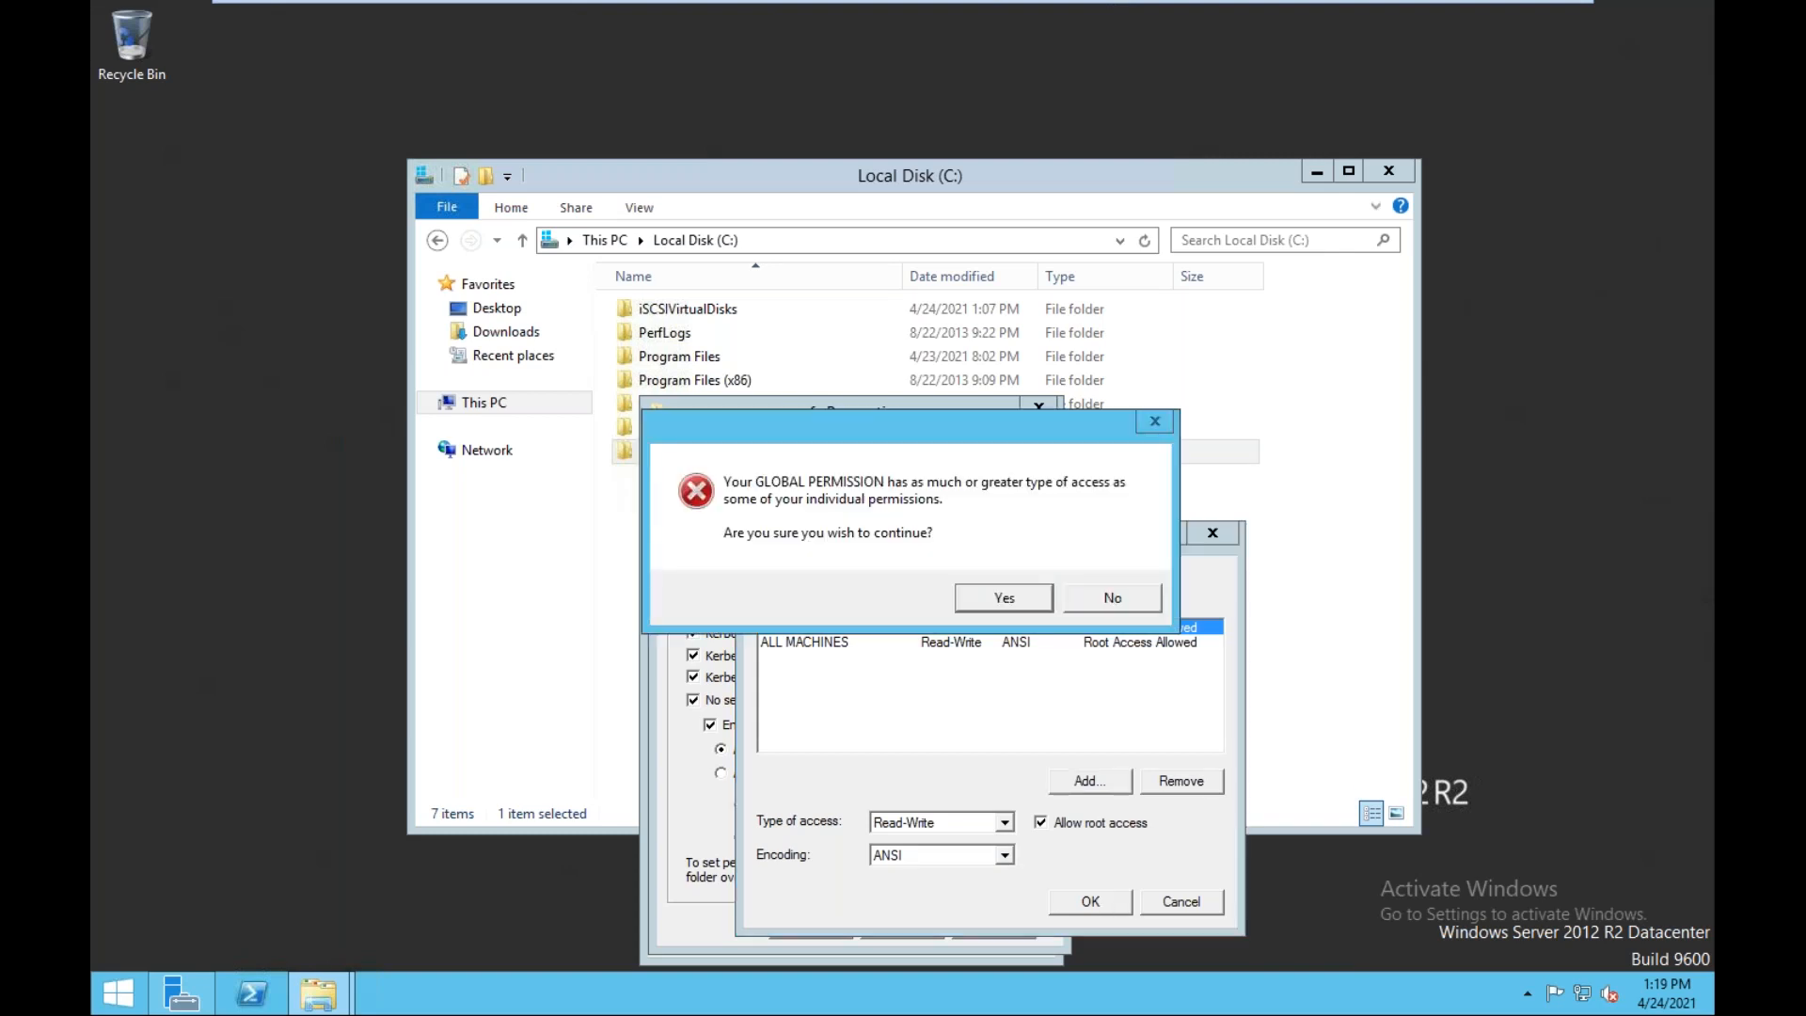
{"action": "left_click", "coordinate": [1004, 599]}
{"action": "left_click", "coordinate": [992, 925]}
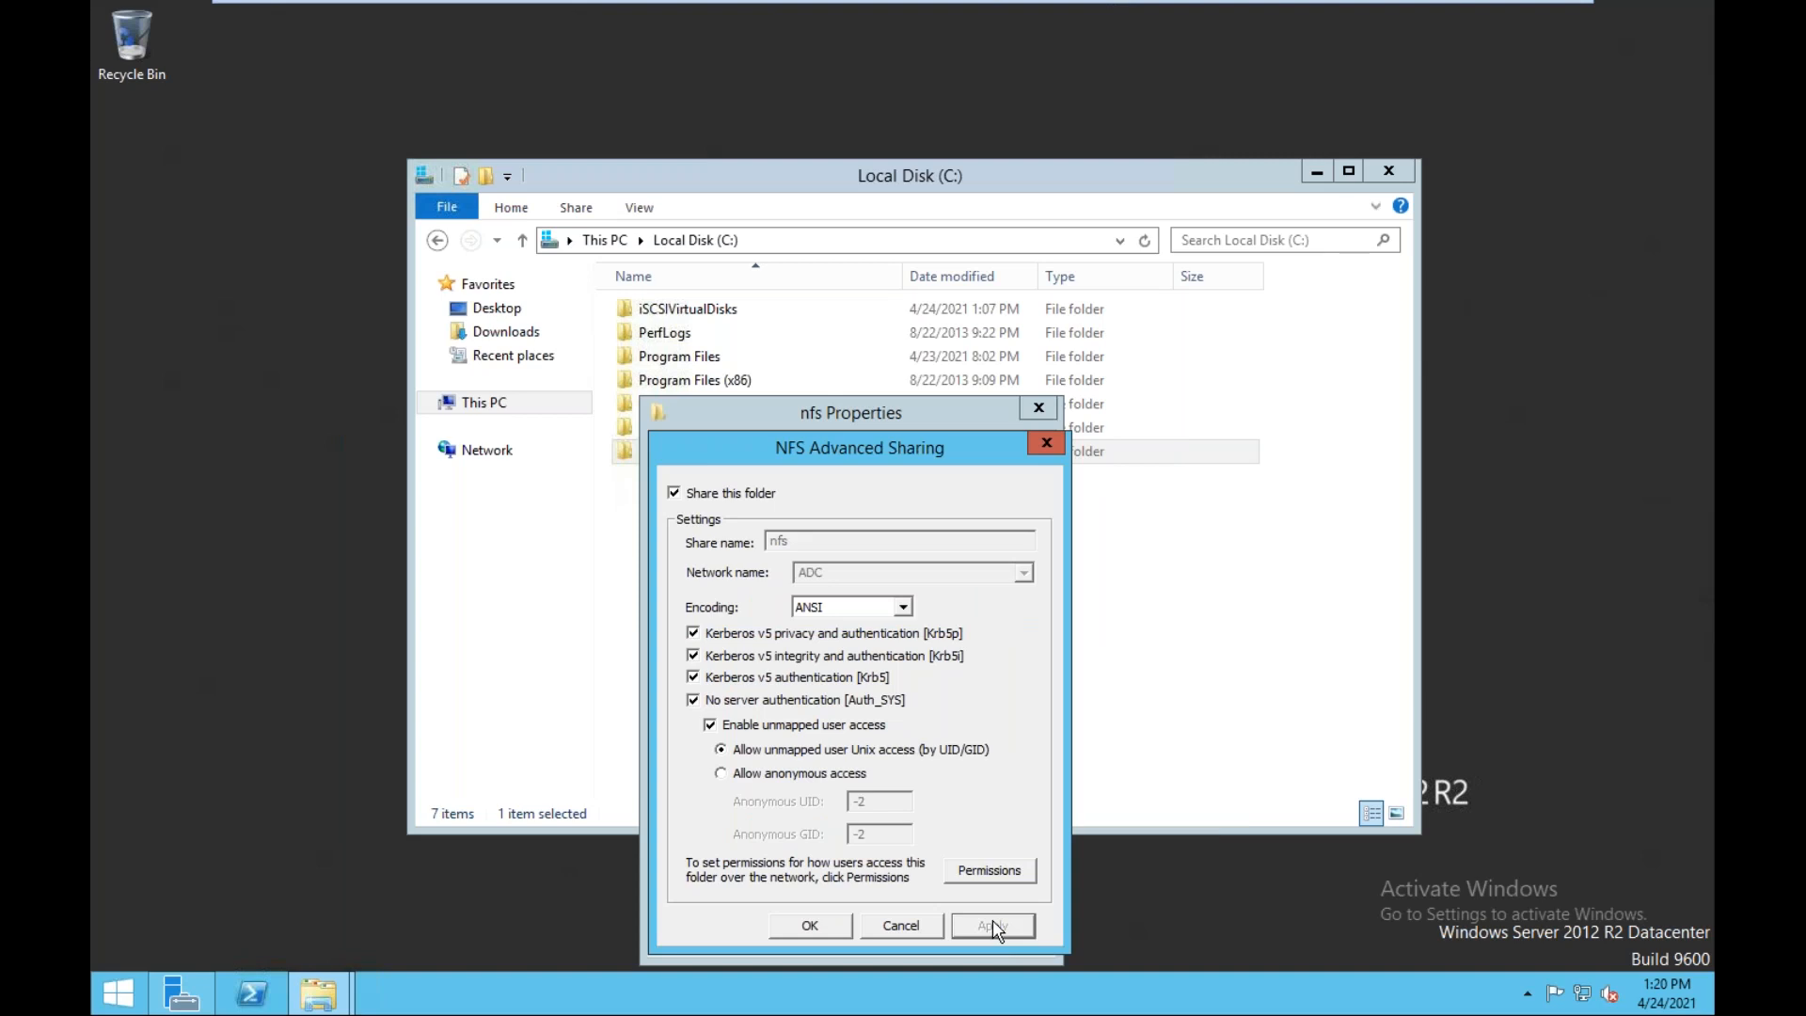
{"action": "left_click", "coordinate": [831, 934]}
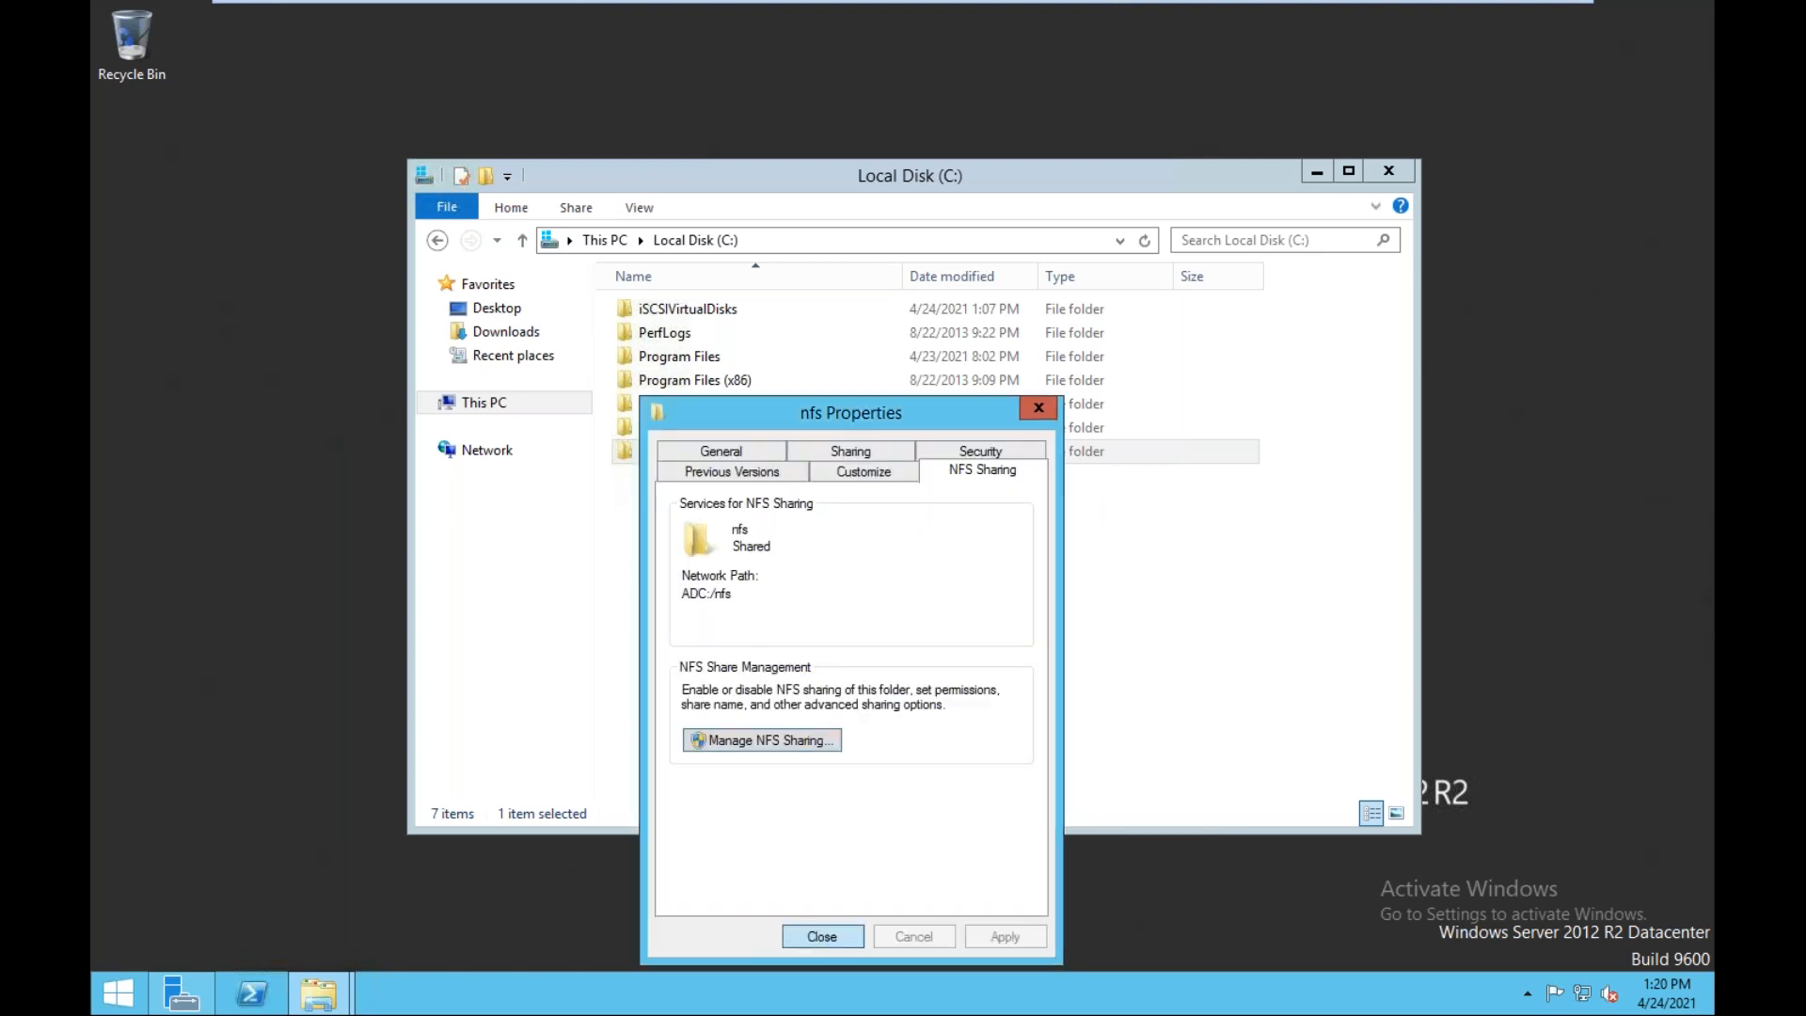
{"action": "left_click", "coordinate": [832, 936]}
- On the ESXi host page, start mounting an NFS datastore named NFS-STORAGE from NFS server 192.168.0.210
{"action": "left_click", "coordinate": [844, 548]}
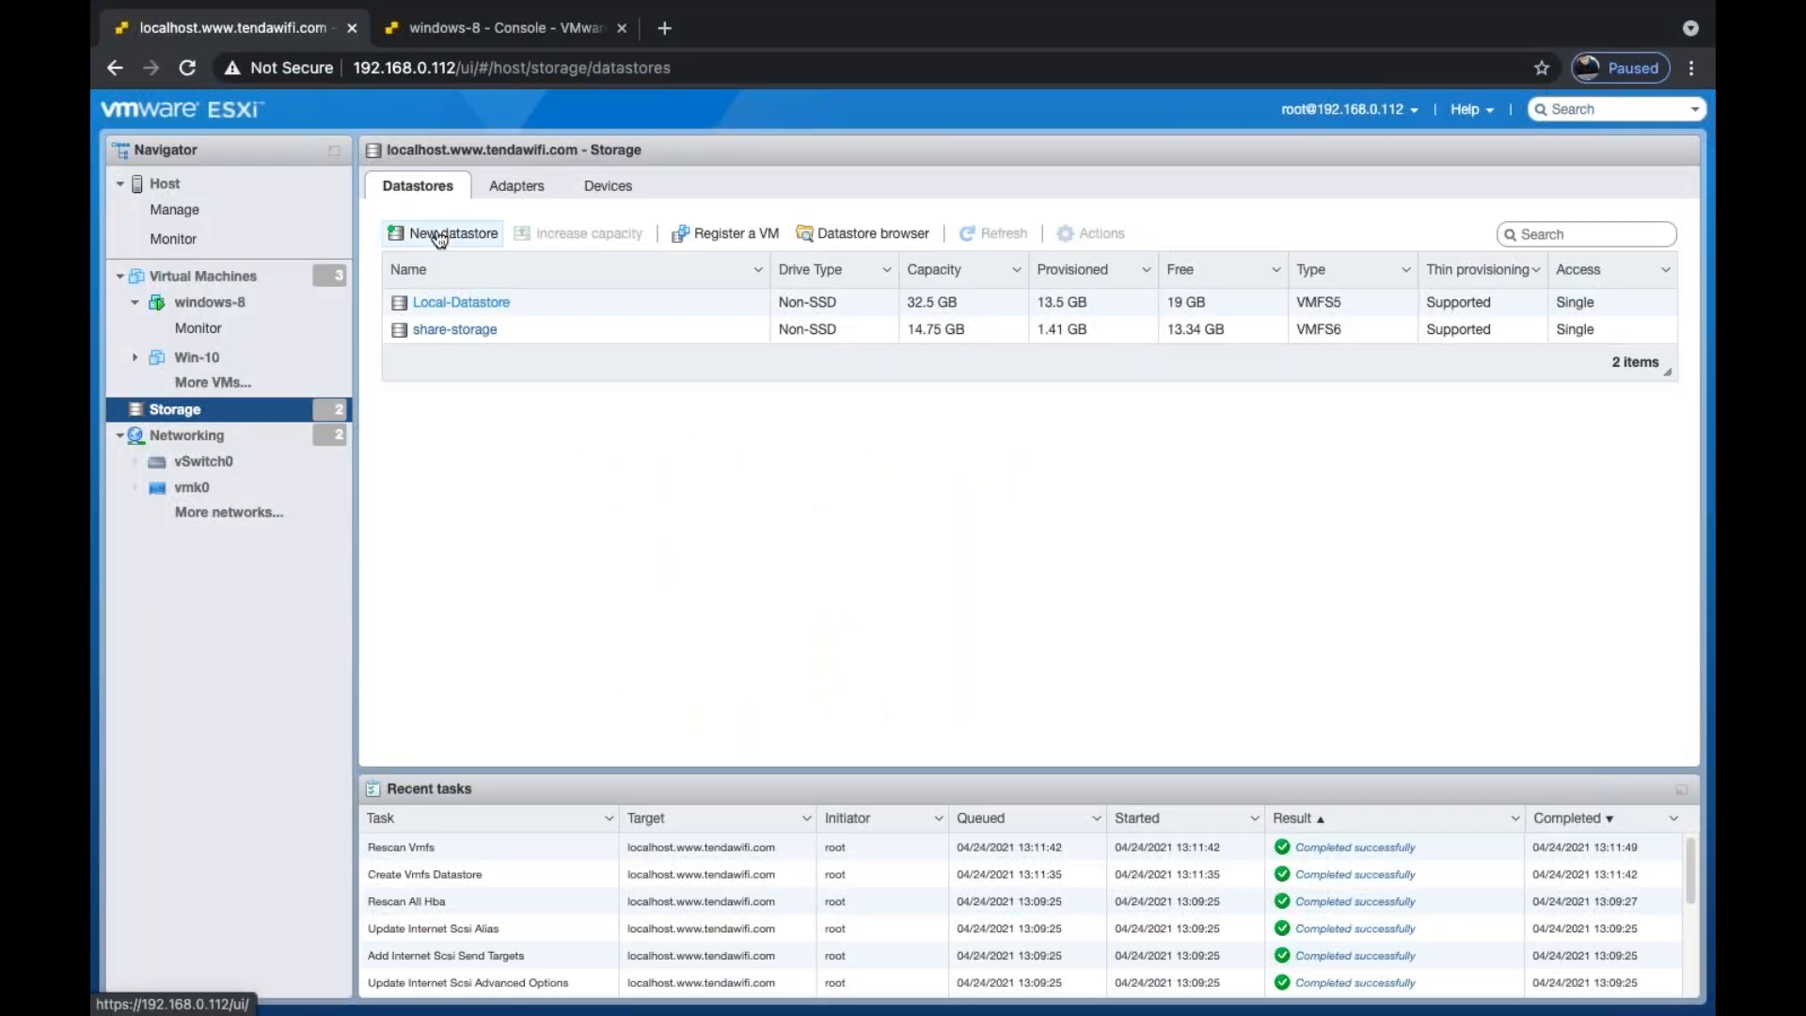
{"action": "left_click", "coordinate": [439, 235]}
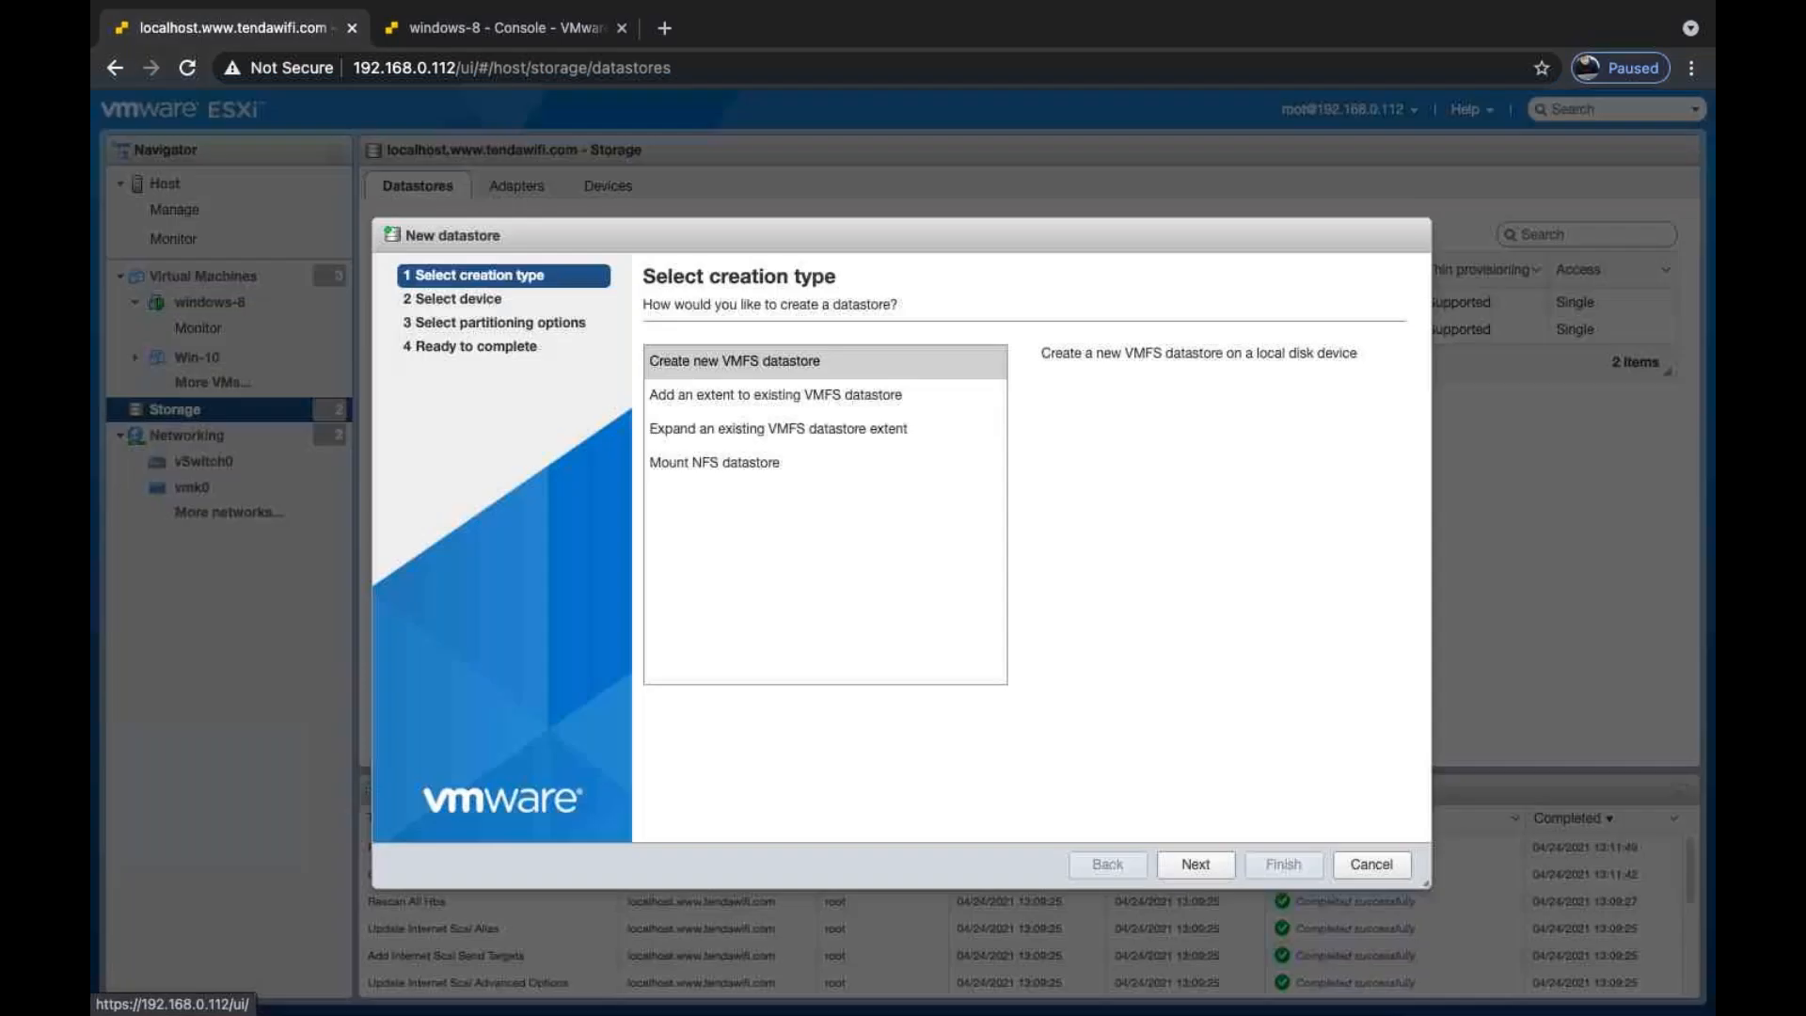
{"action": "left_click", "coordinate": [721, 472]}
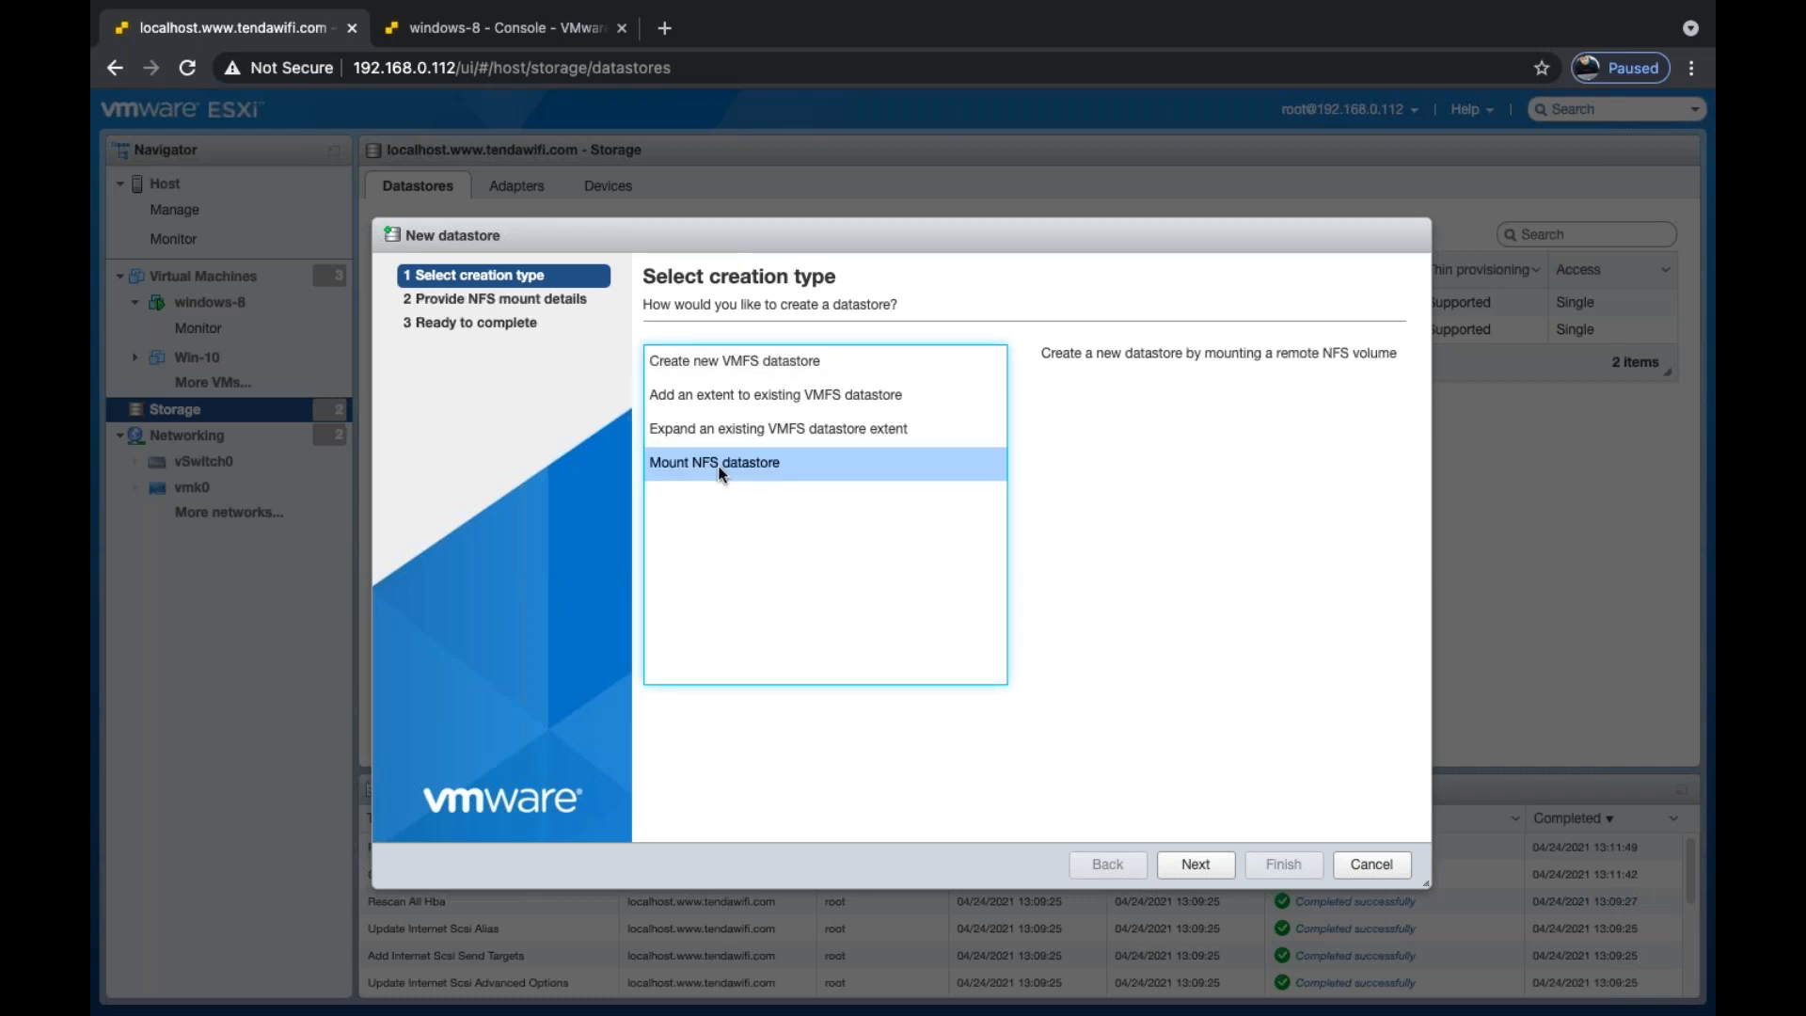
{"action": "left_click", "coordinate": [1196, 870]}
{"action": "left_click", "coordinate": [943, 362]}
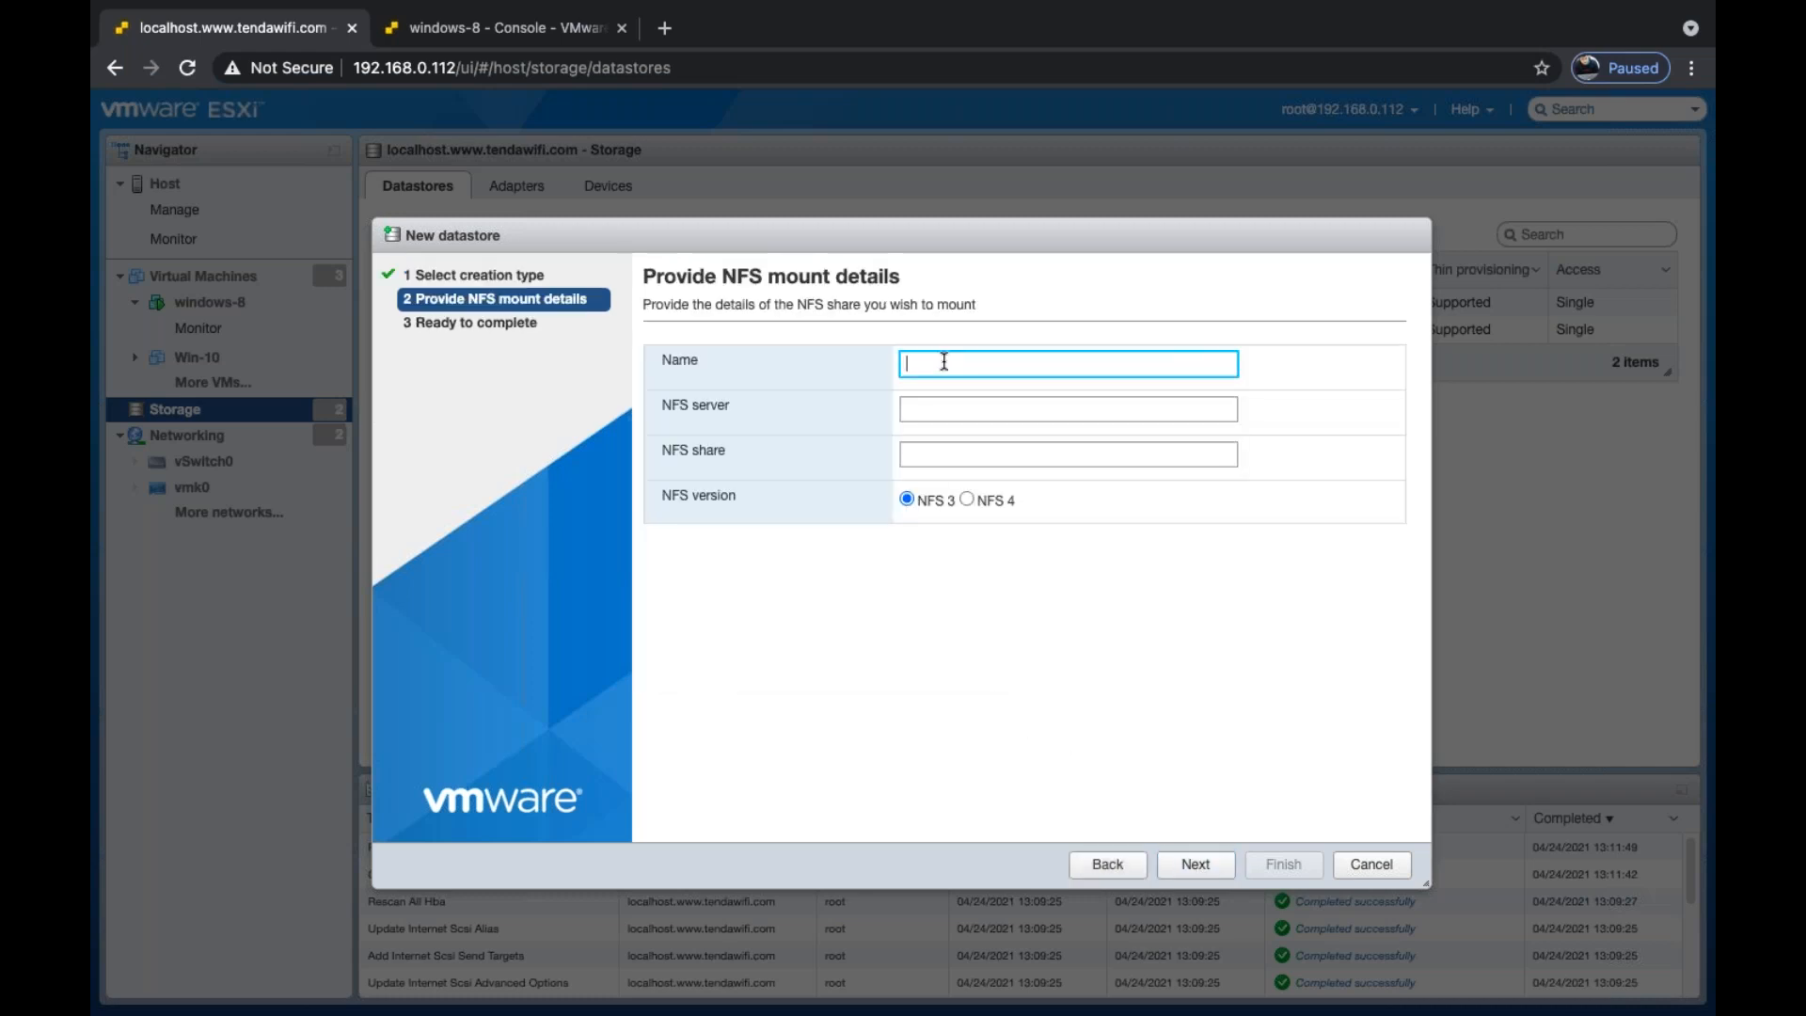
{"action": "type", "text": "NFS-STORAGE"}
{"action": "left_click", "coordinate": [935, 404]}
{"action": "type", "text": "192"}
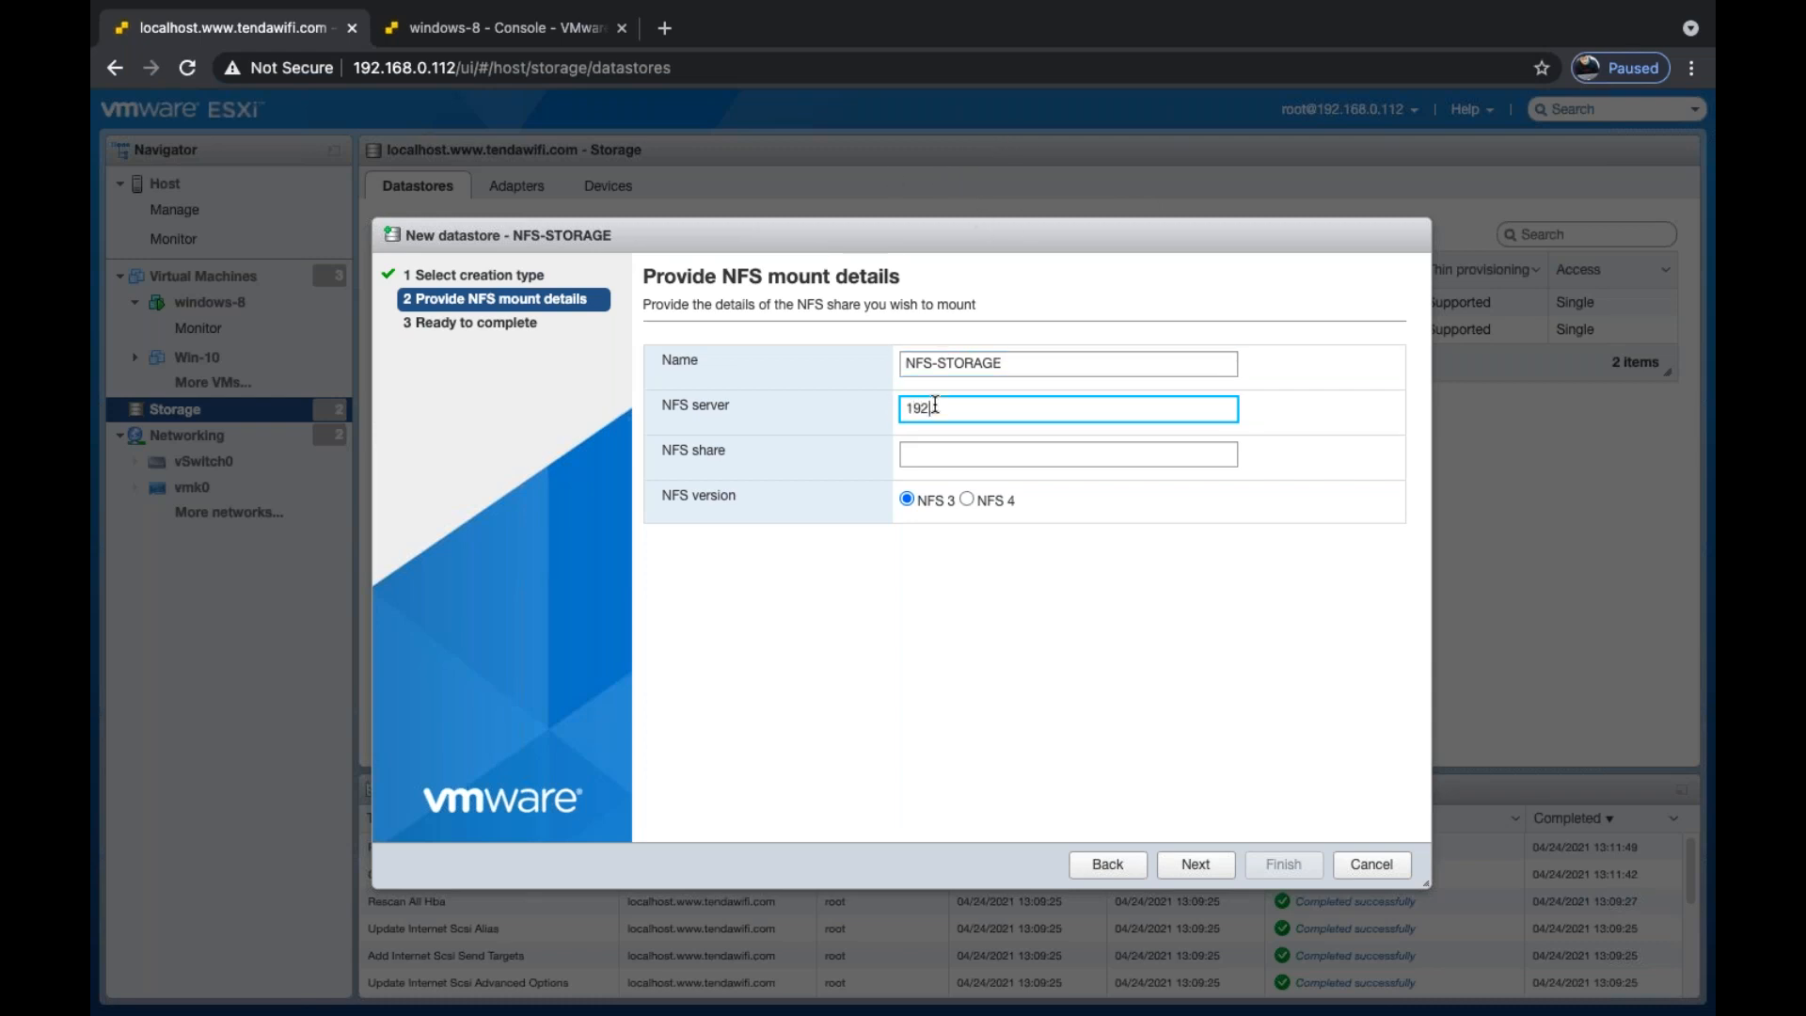
{"action": "type", "text": ".168.0.210"}
- Check the nfs folder's path on the Windows server, enter C:\NFS as the NFS share, and finish mounting the datastore
{"action": "left_click", "coordinate": [925, 461]}
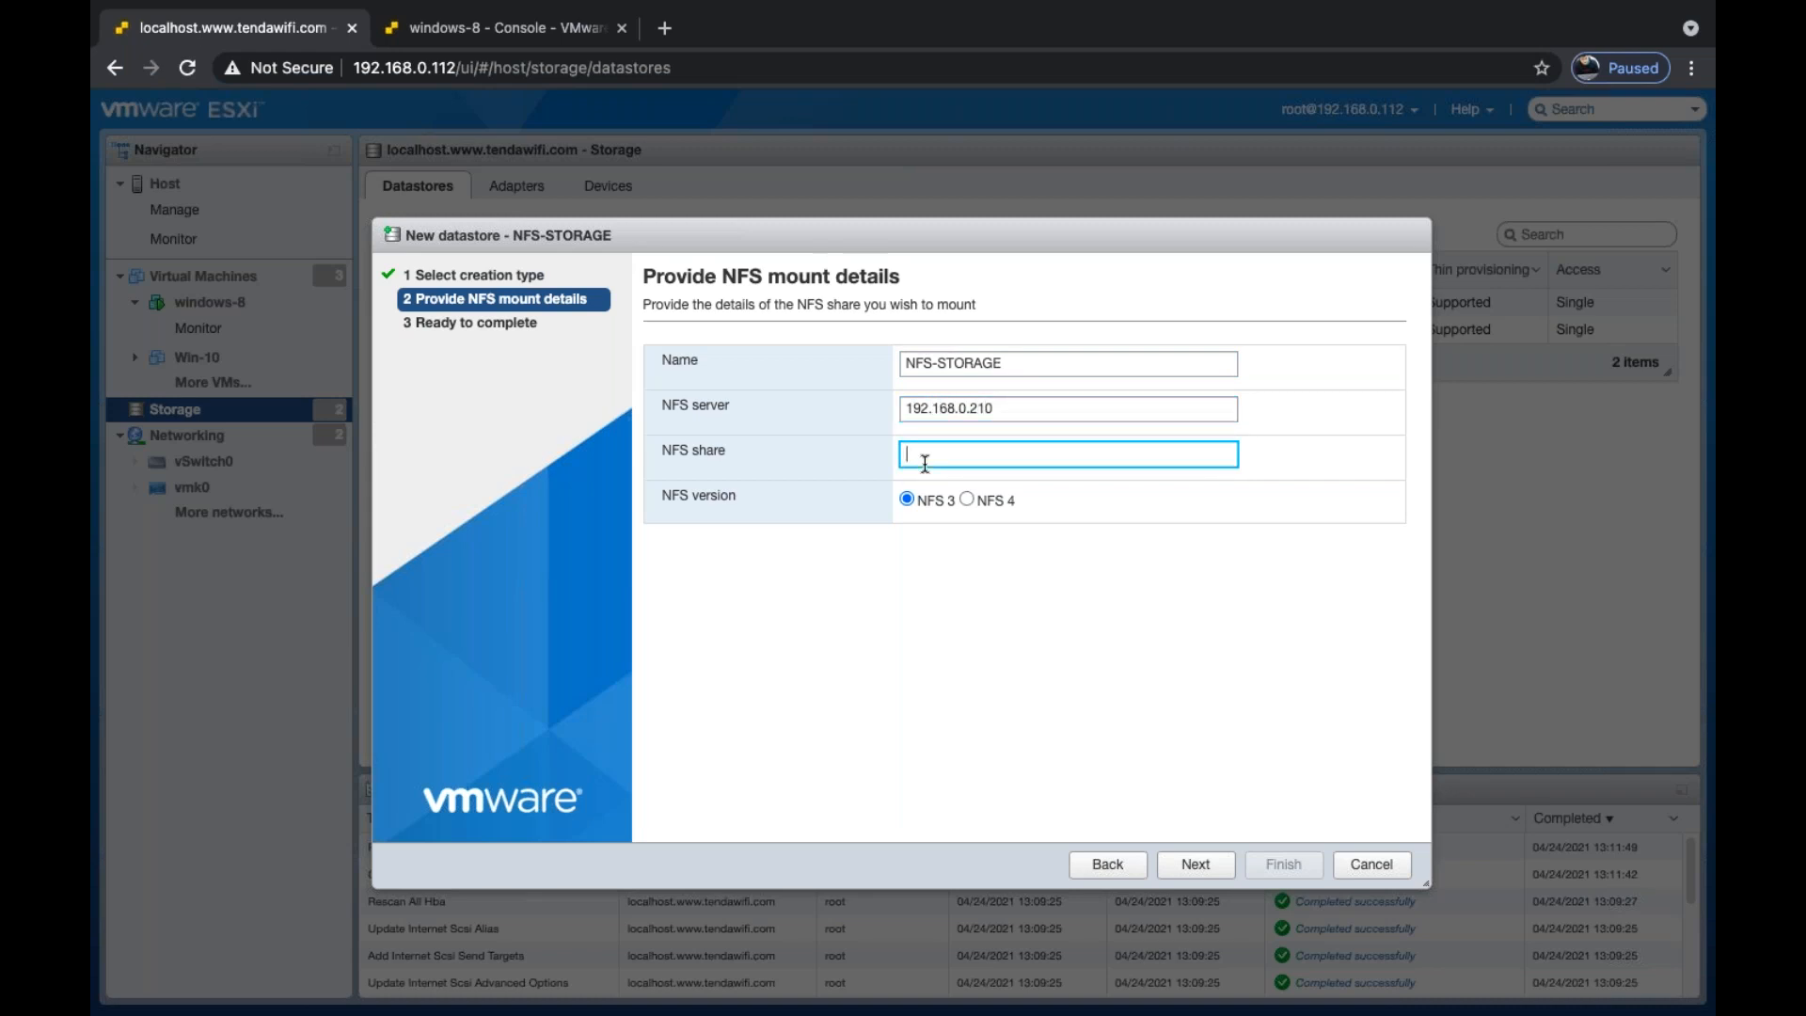
{"action": "key", "text": "ctrl+Right"}
{"action": "key", "text": "ctrl+Right"}
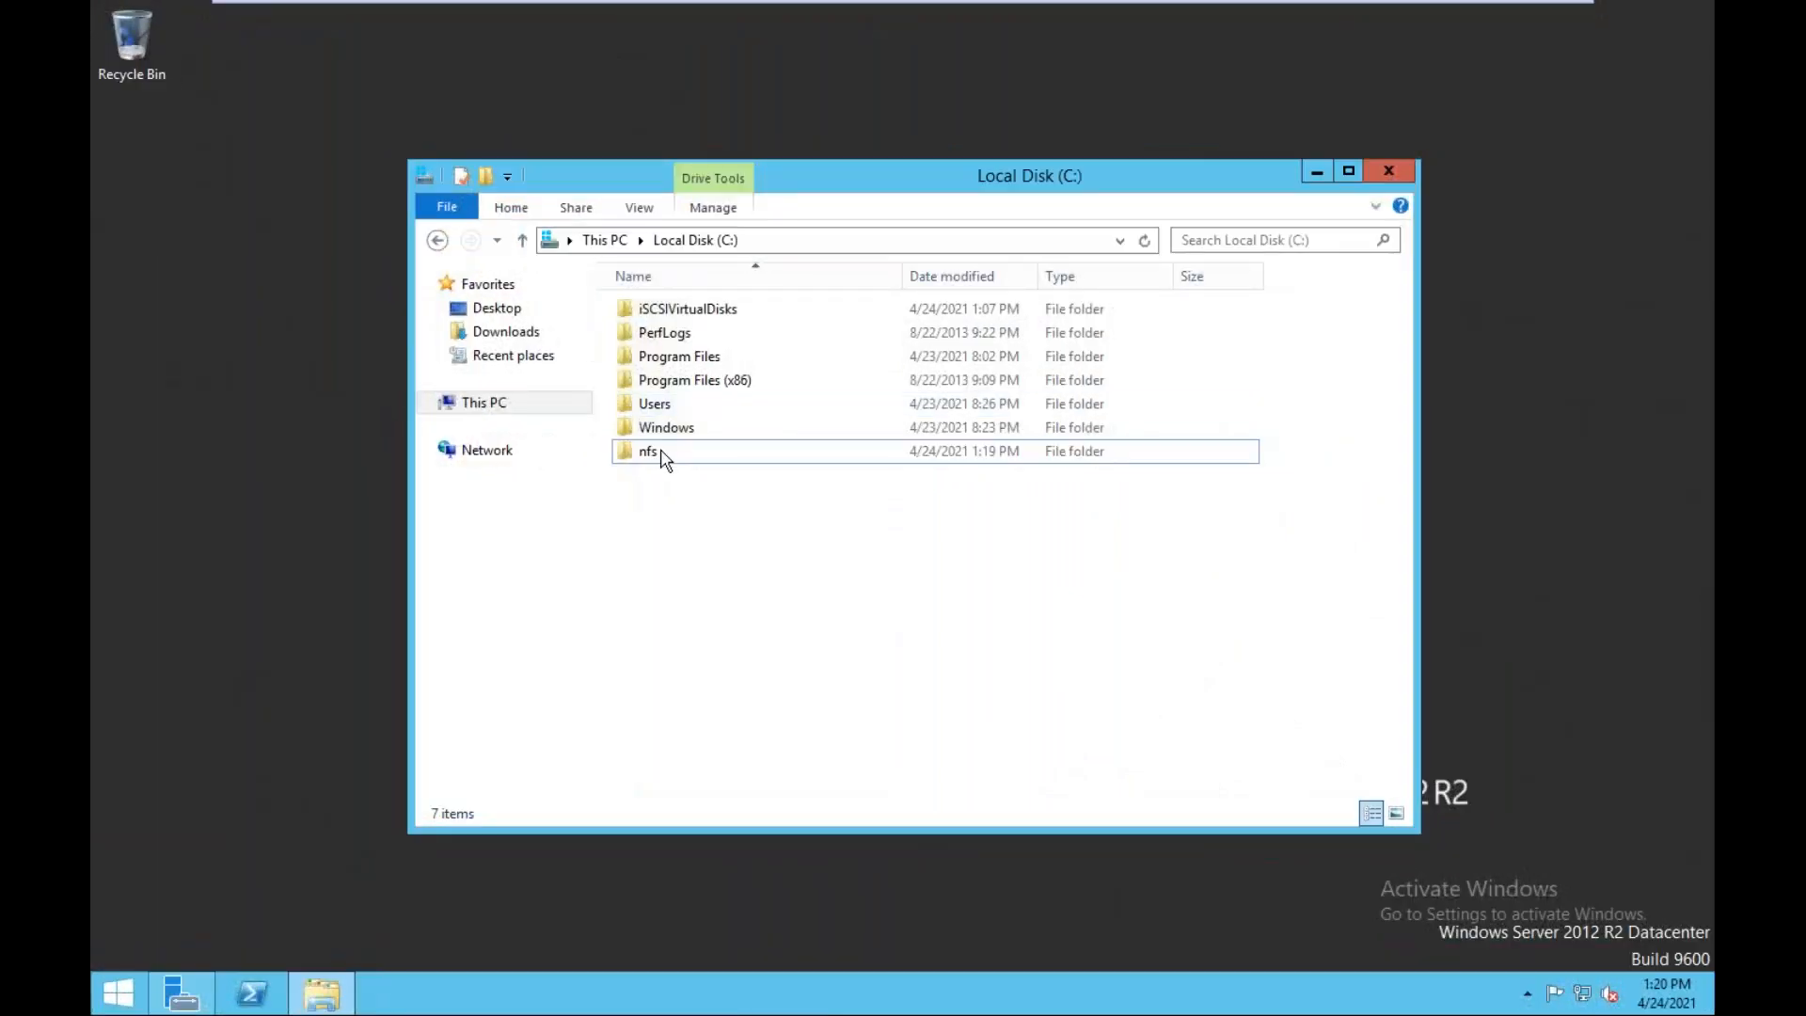
{"action": "double_click", "coordinate": [666, 459]}
{"action": "left_click", "coordinate": [852, 241]}
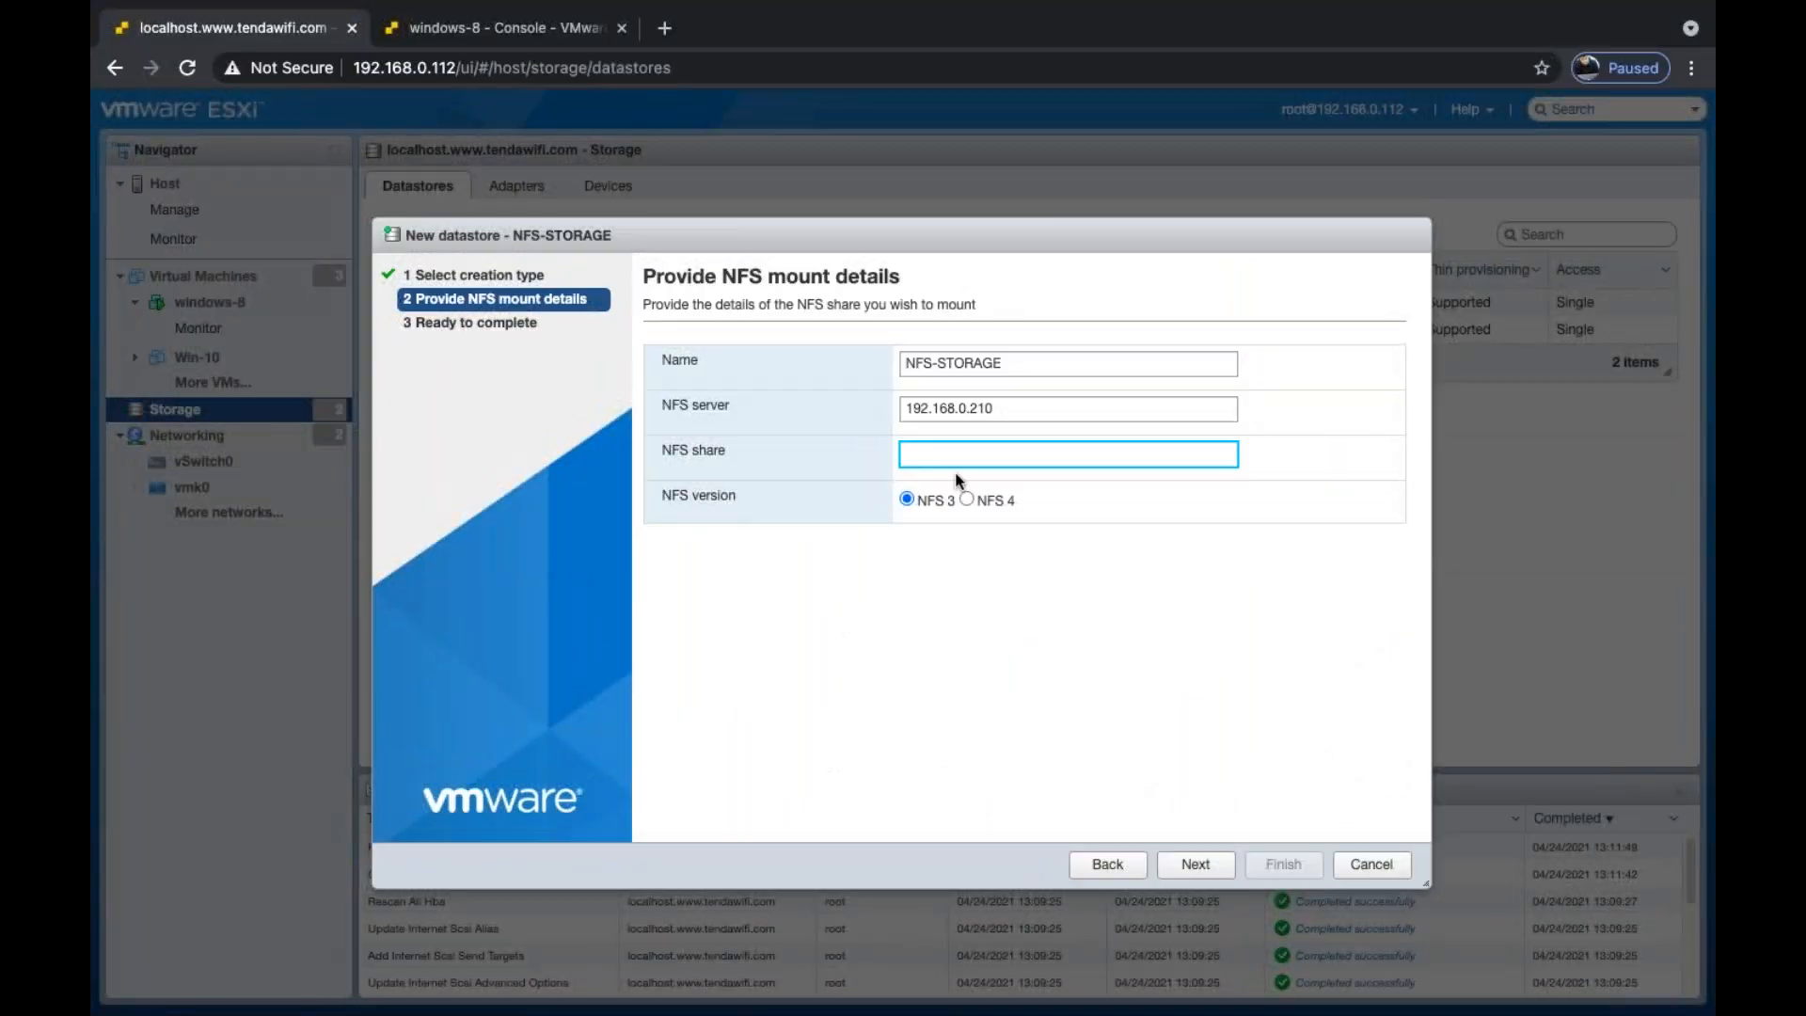
{"action": "type", "text": "C:\\NFS"}
{"action": "left_click", "coordinate": [1197, 862]}
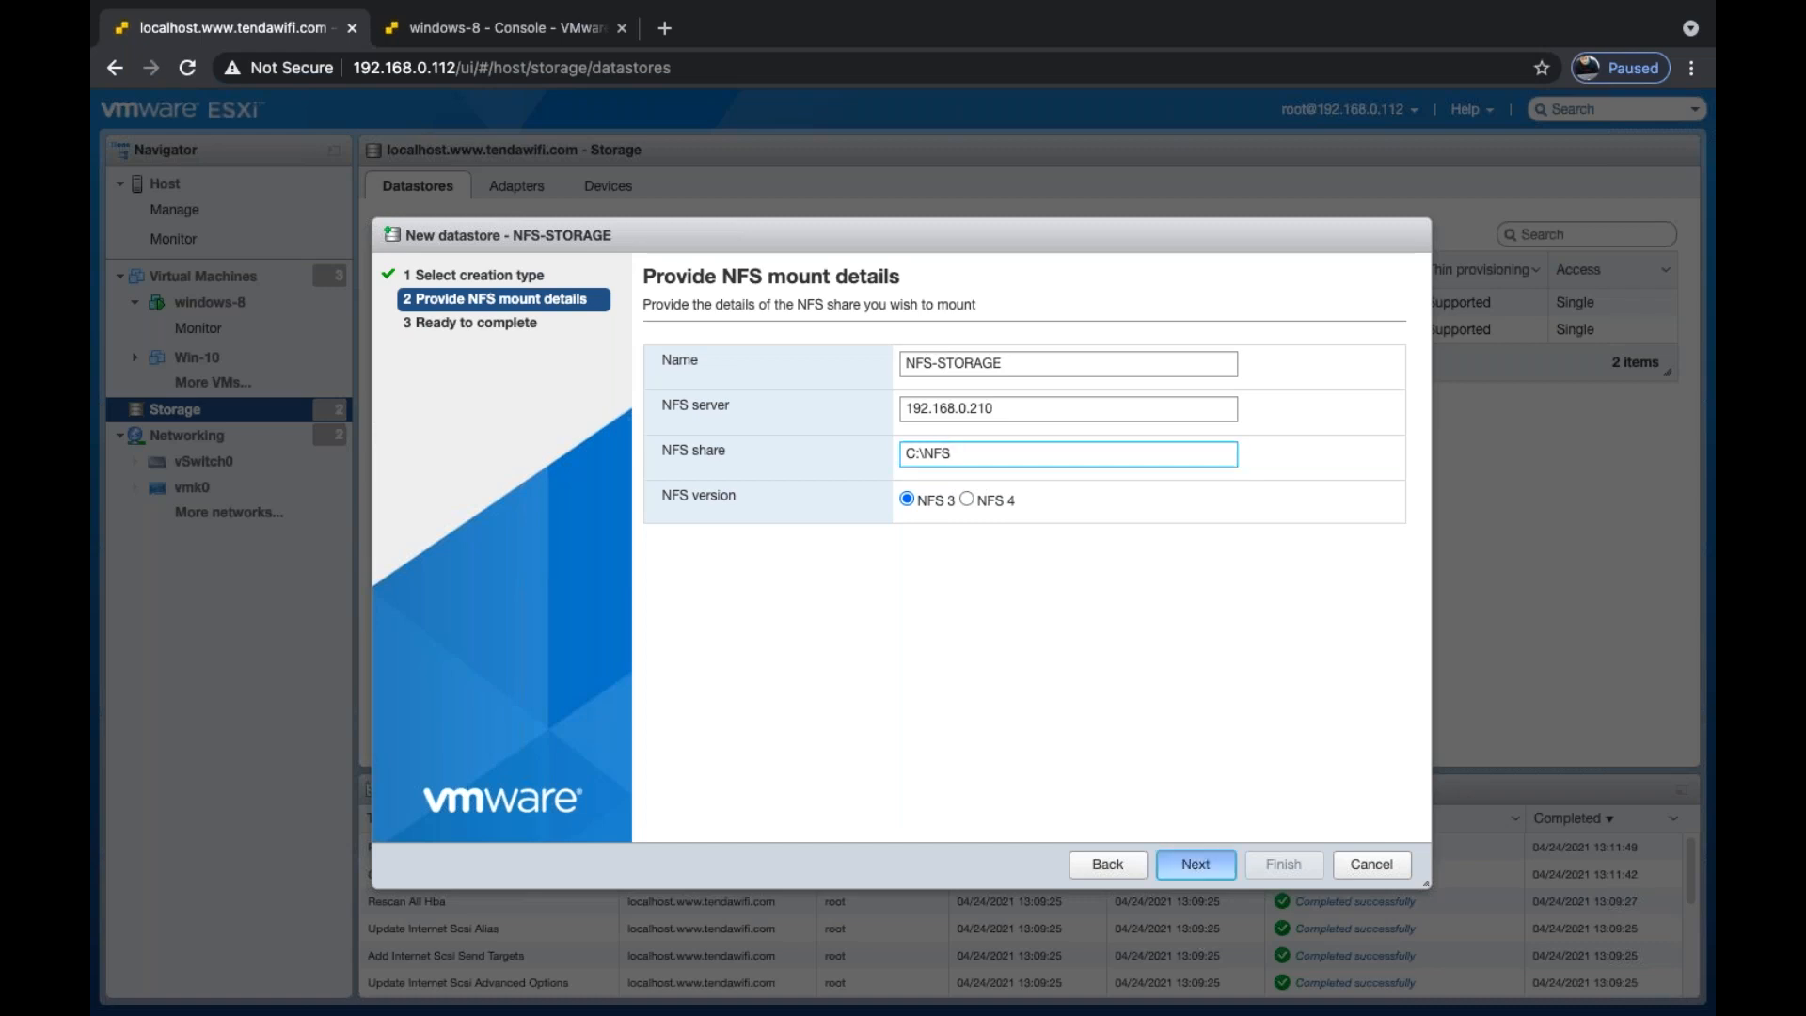
{"action": "left_click", "coordinate": [1271, 864]}
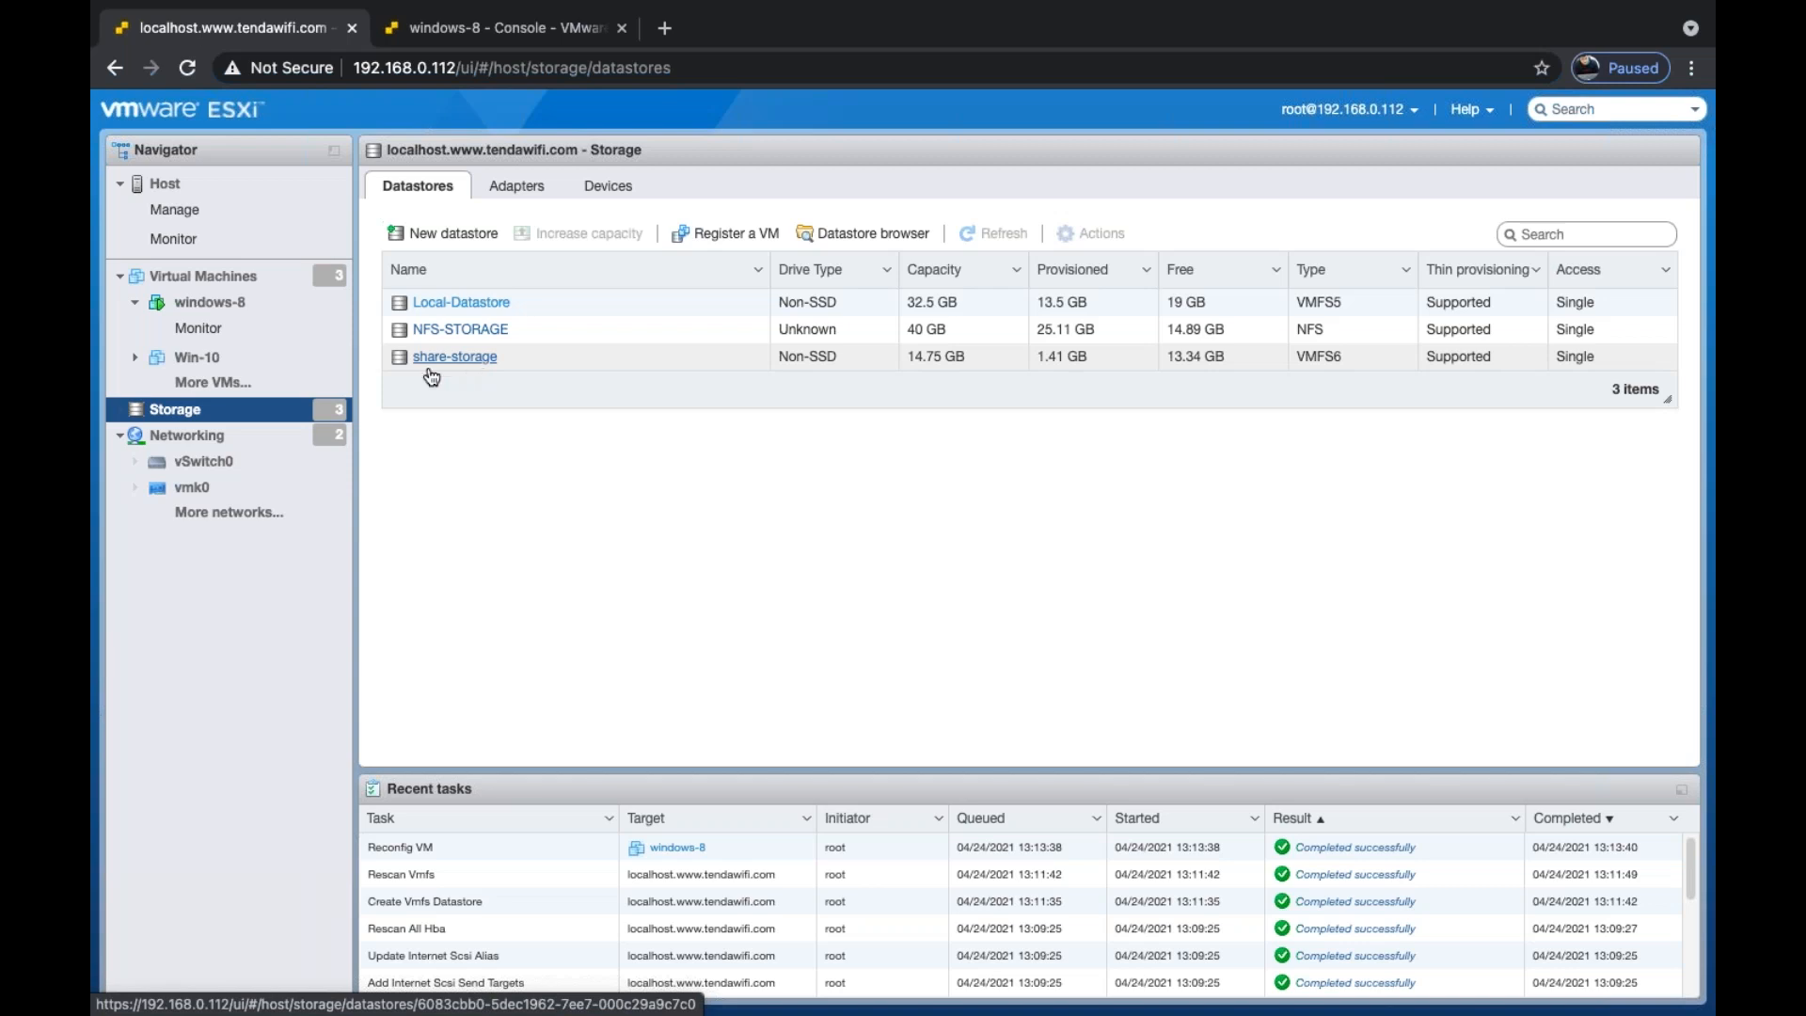
- Start creating a new virtual machine on the ESXi host and name it win-xp
{"action": "left_click", "coordinate": [199, 275]}
{"action": "left_click", "coordinate": [433, 204]}
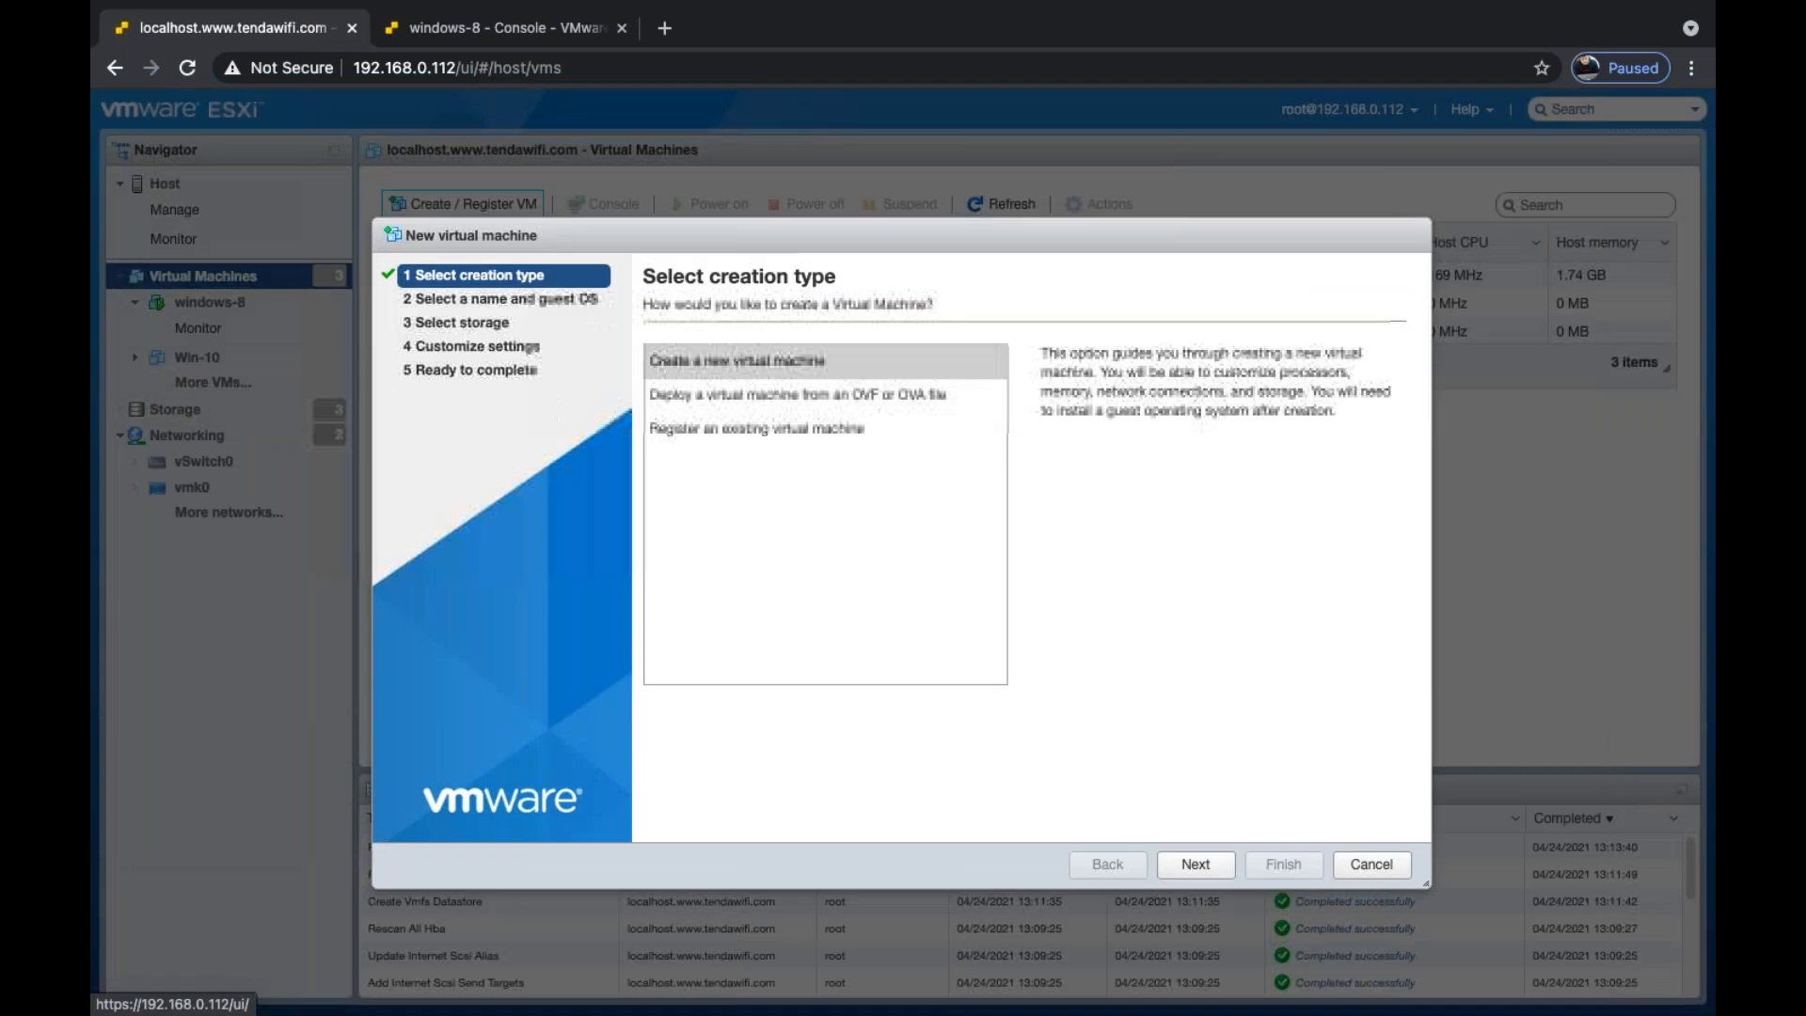
{"action": "left_click", "coordinate": [1195, 864]}
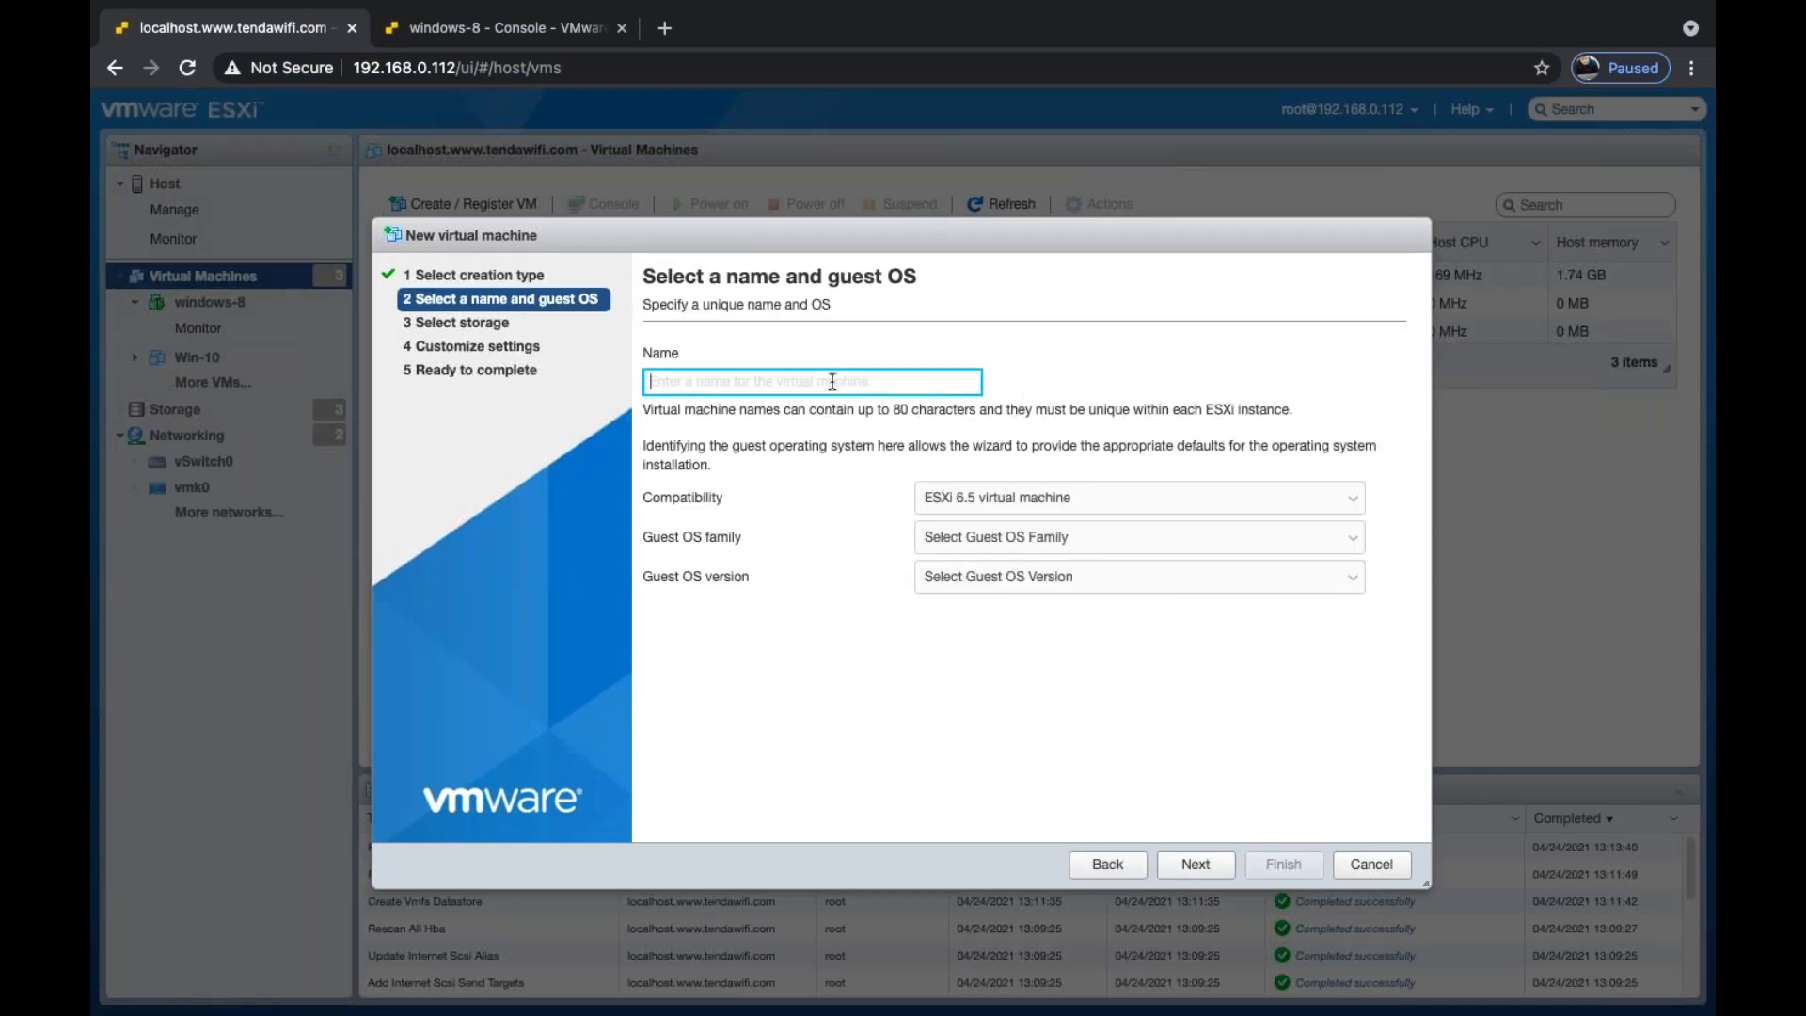
{"action": "type", "text": "wind"}
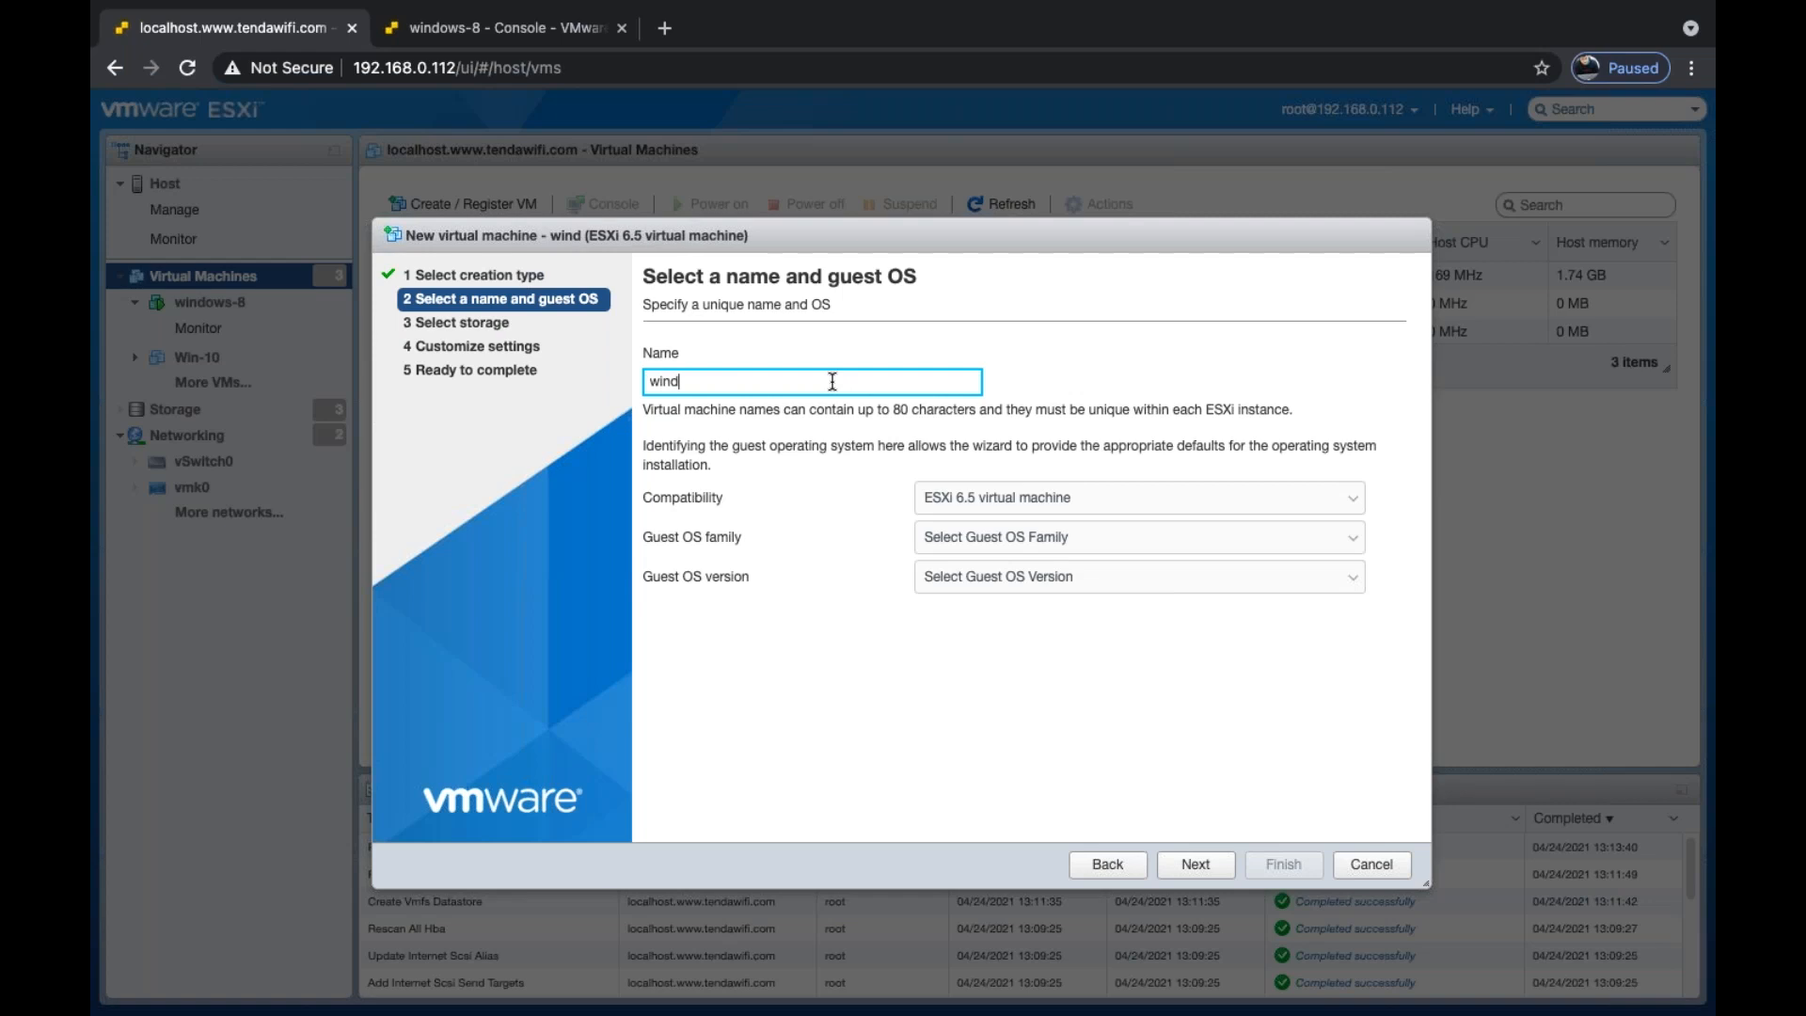
{"action": "key", "text": "BackSpace"}
{"action": "type", "text": "-xp"}
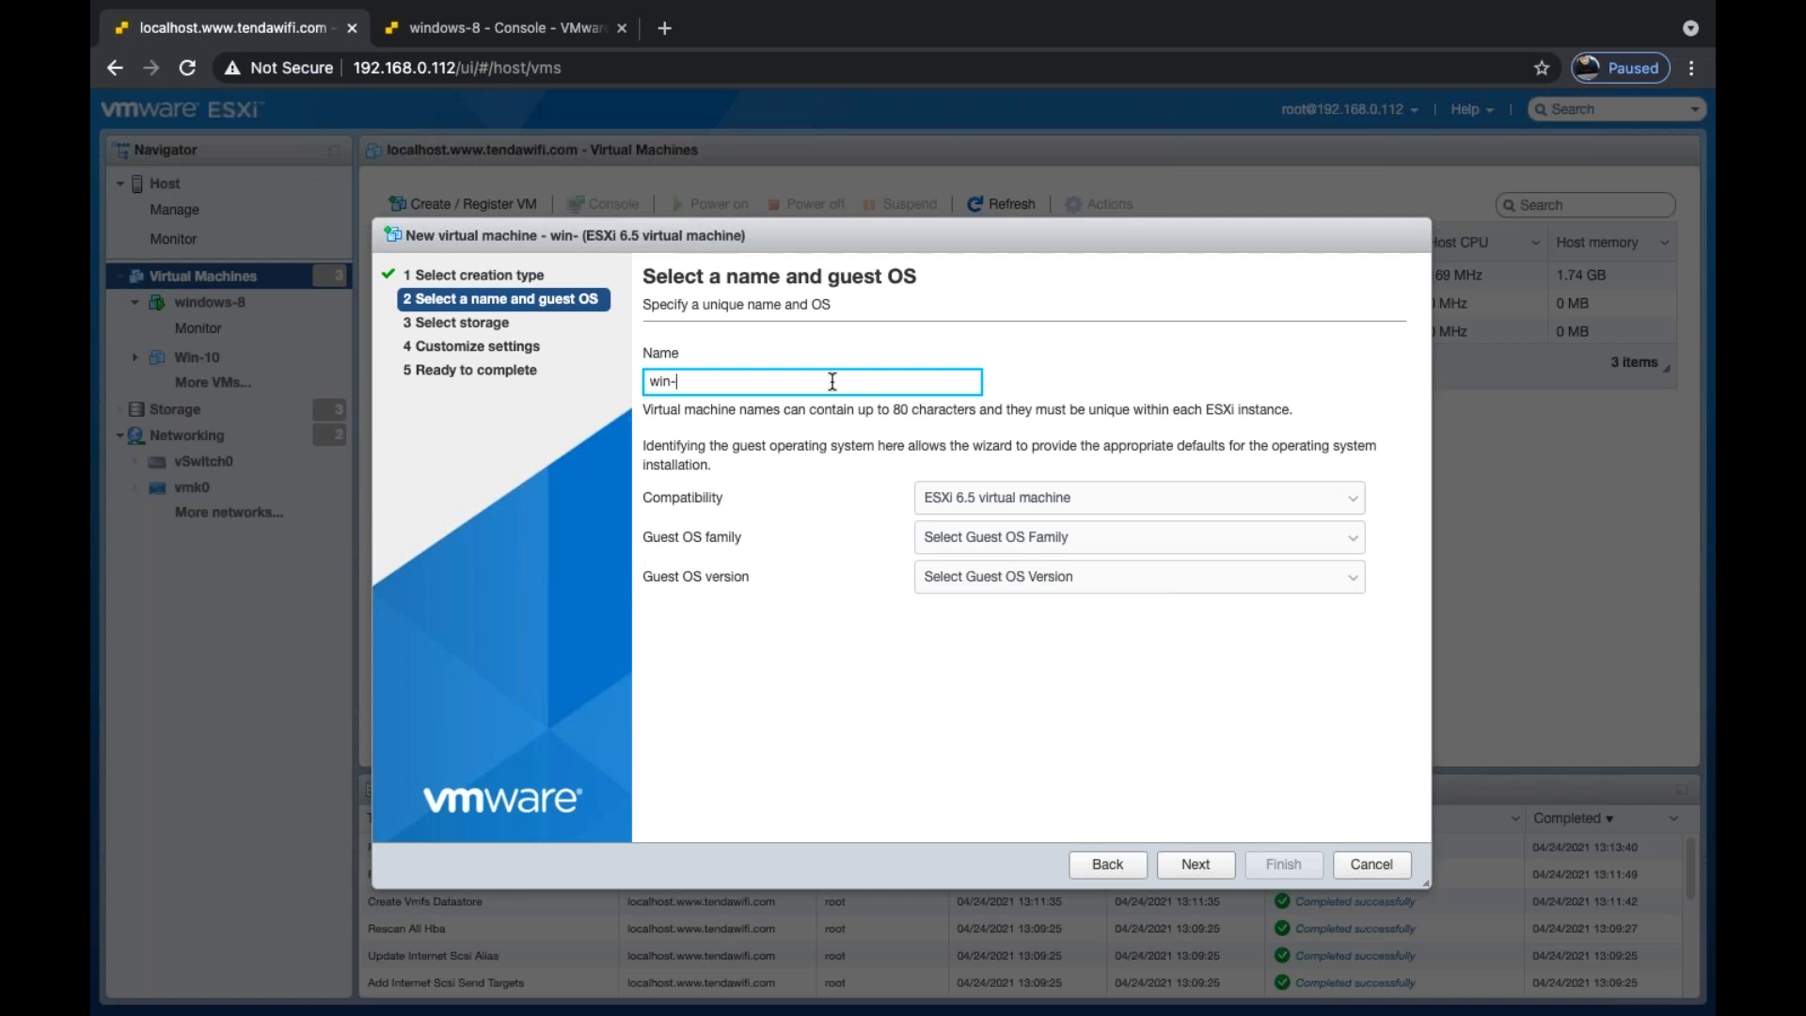
- Set the guest OS family to Windows and the version to Microsoft Windows 7 (64-bit), and proceed to storage selection
{"action": "left_click", "coordinate": [1070, 535]}
{"action": "left_click", "coordinate": [988, 631]}
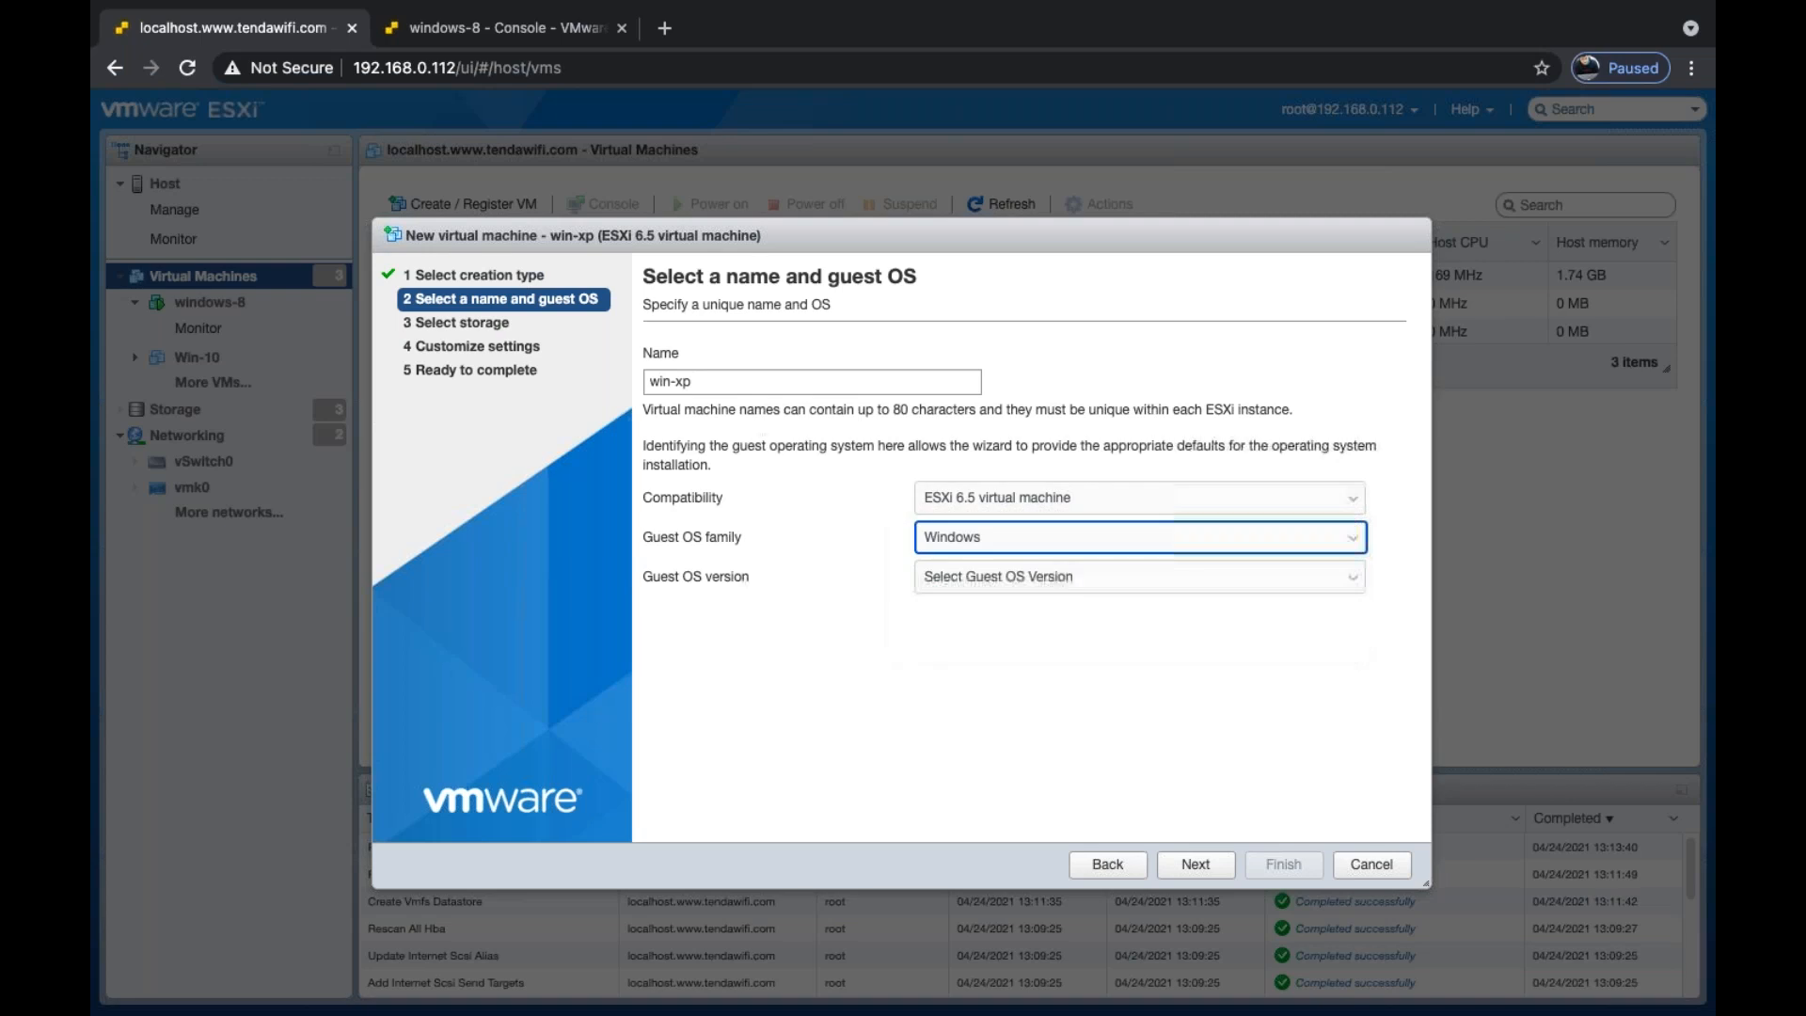
{"action": "left_click", "coordinate": [1081, 575]}
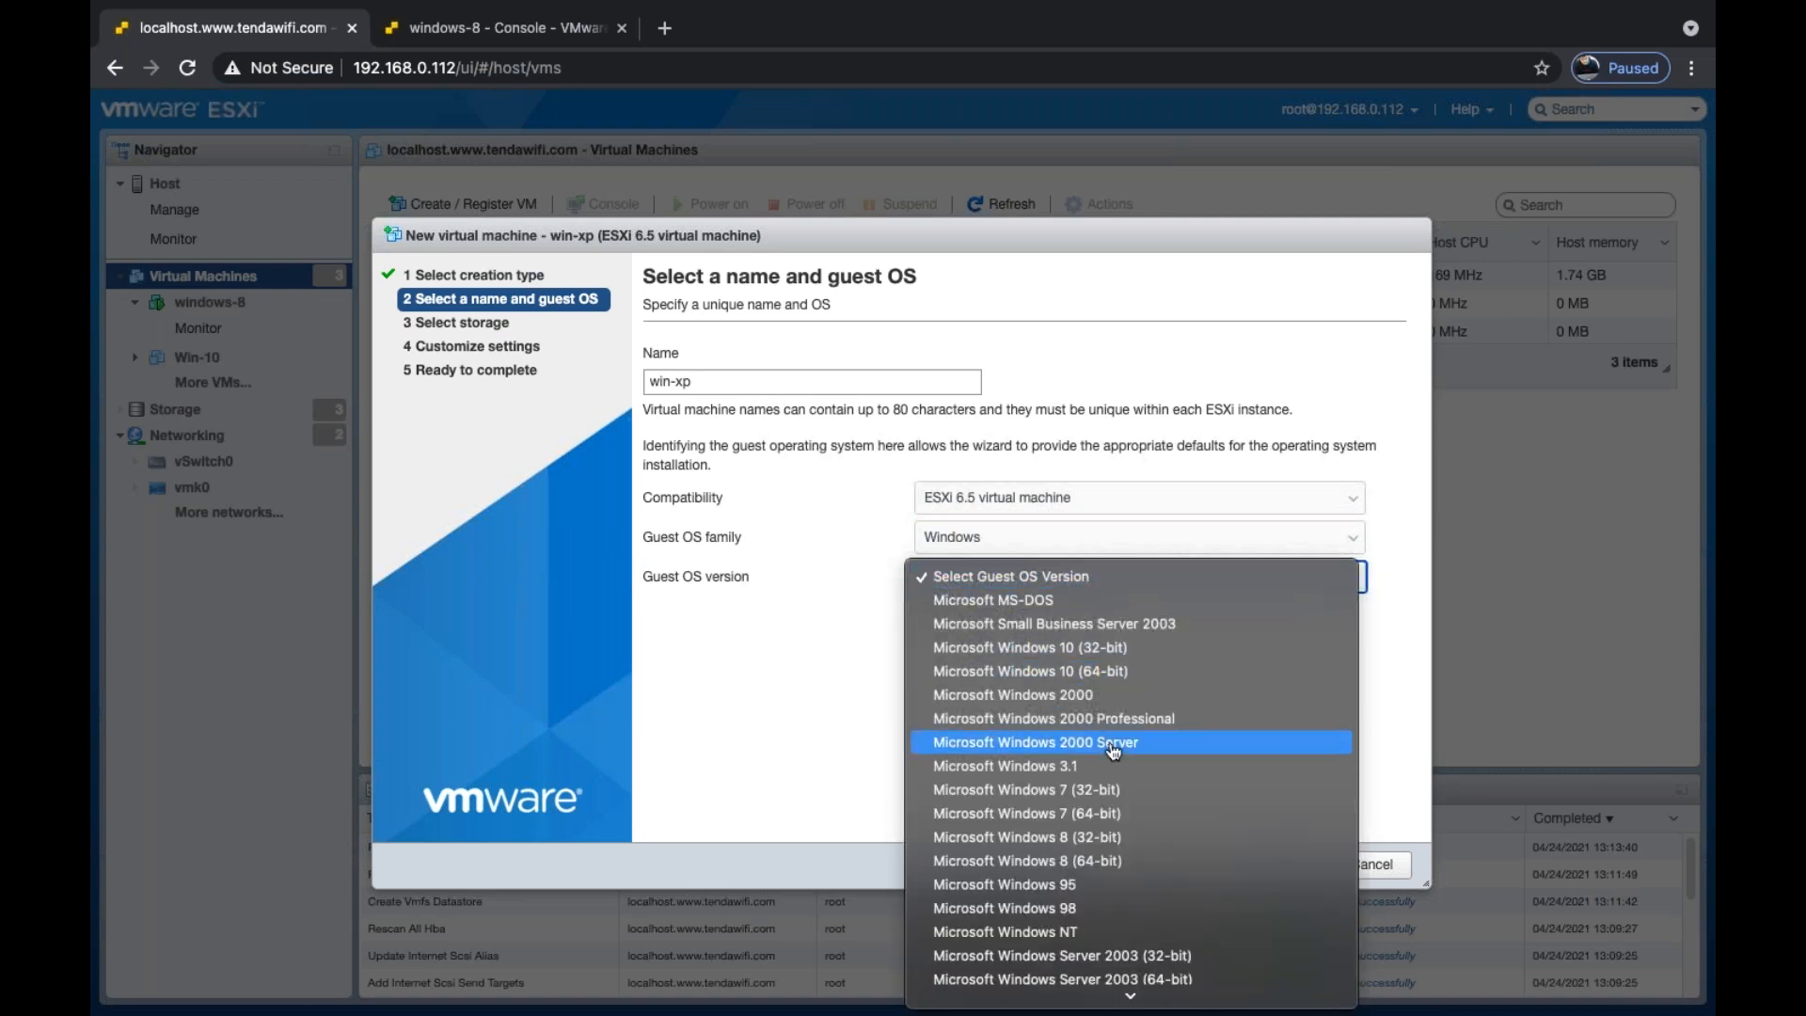
{"action": "left_click", "coordinate": [1113, 816]}
{"action": "left_click", "coordinate": [1196, 863]}
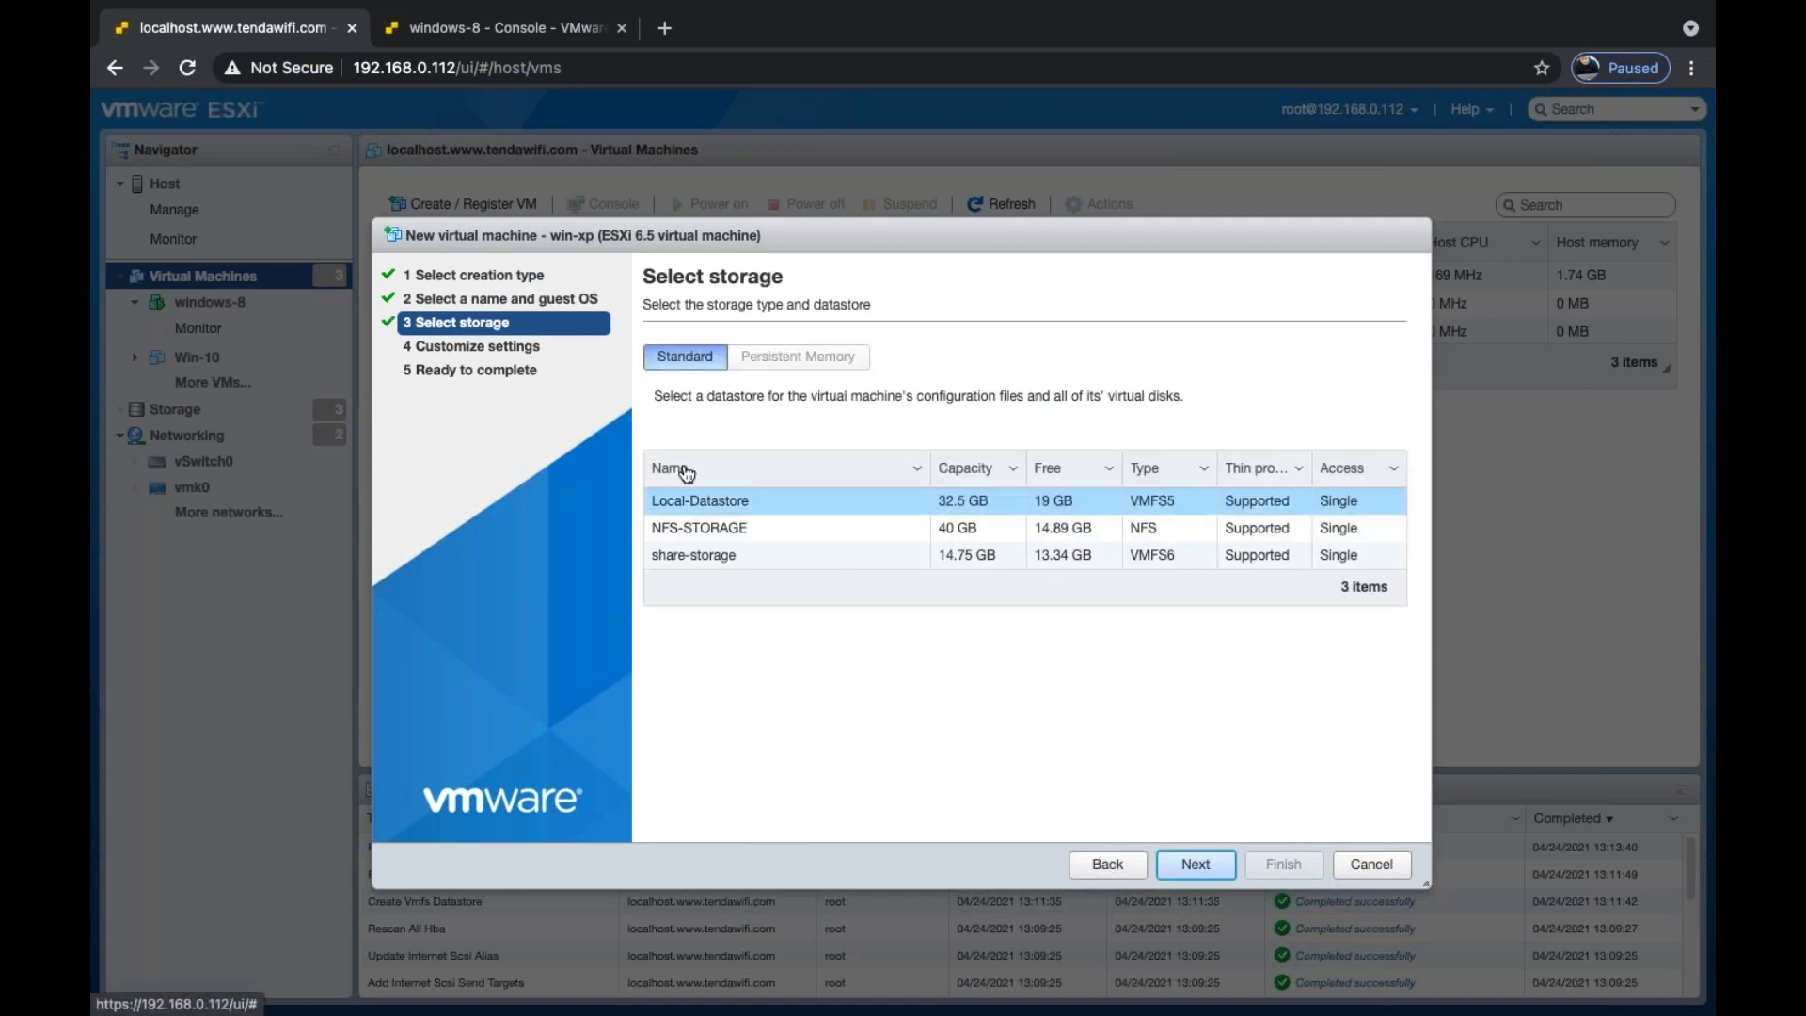
- Choose the share-storage datastore for the win-xp virtual machine and proceed to its hardware settings
{"action": "left_click", "coordinate": [696, 557]}
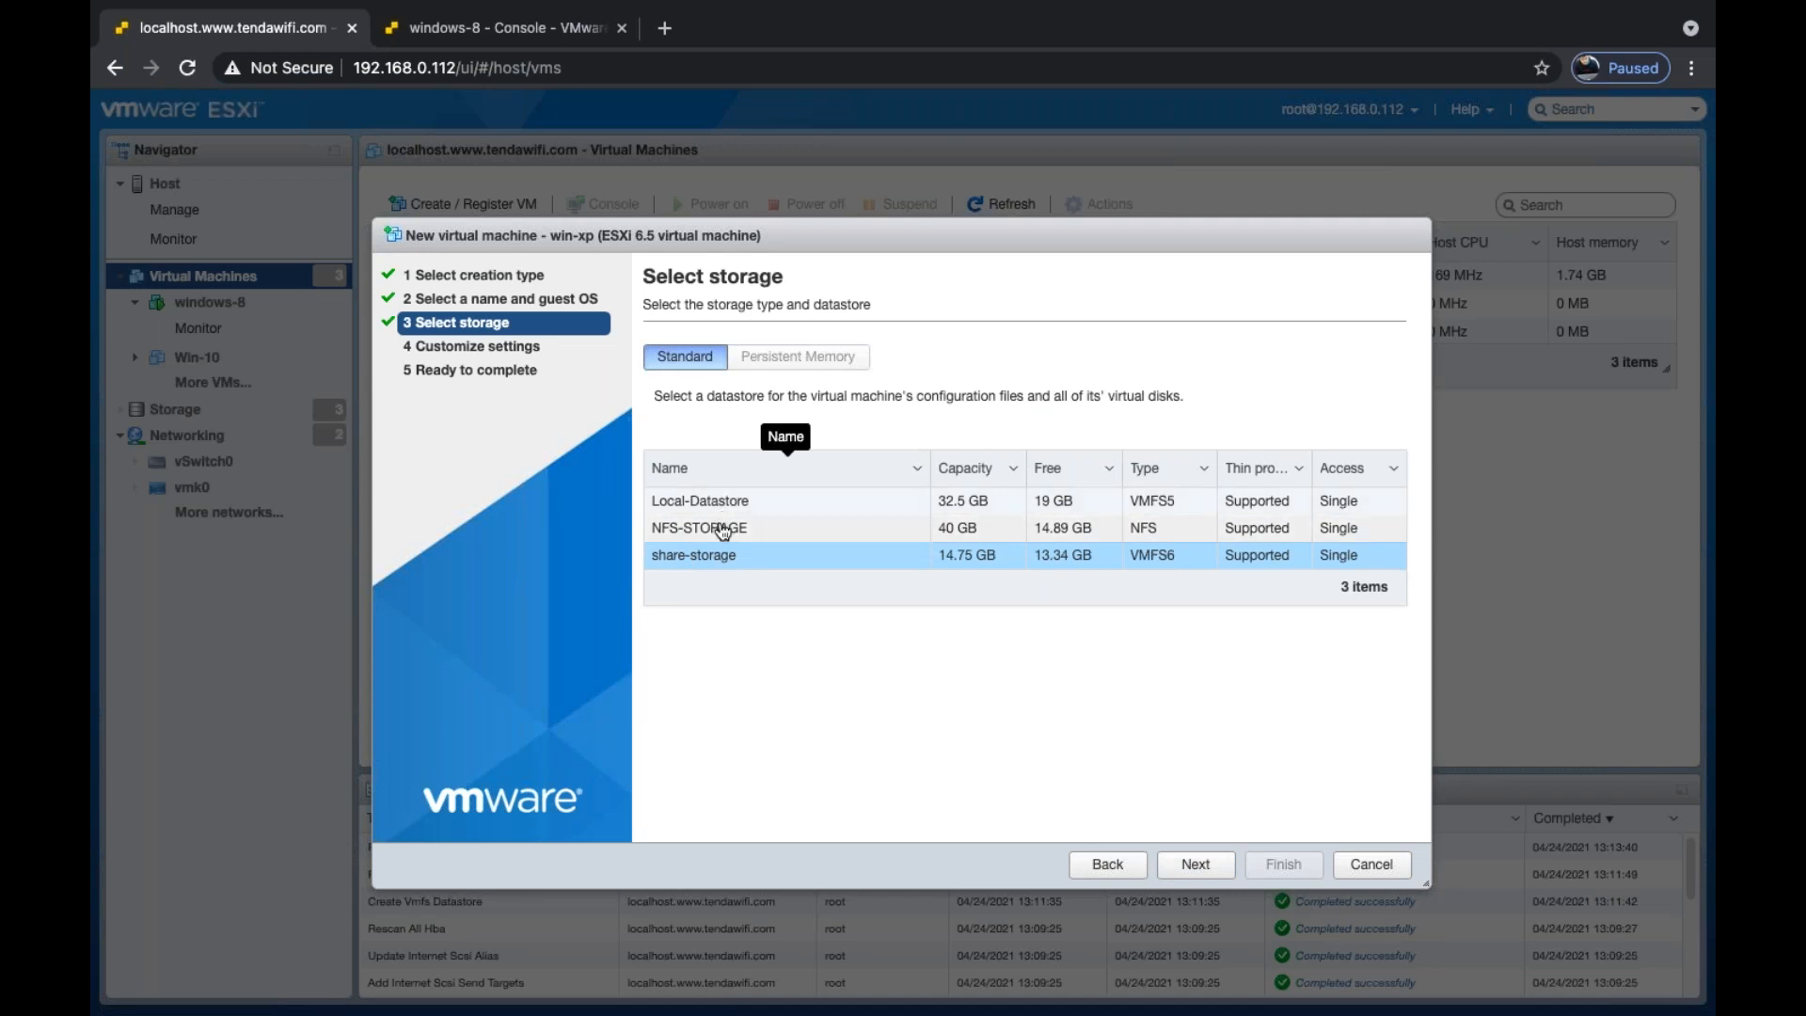
{"action": "left_click", "coordinate": [725, 527]}
{"action": "left_click", "coordinate": [730, 563]}
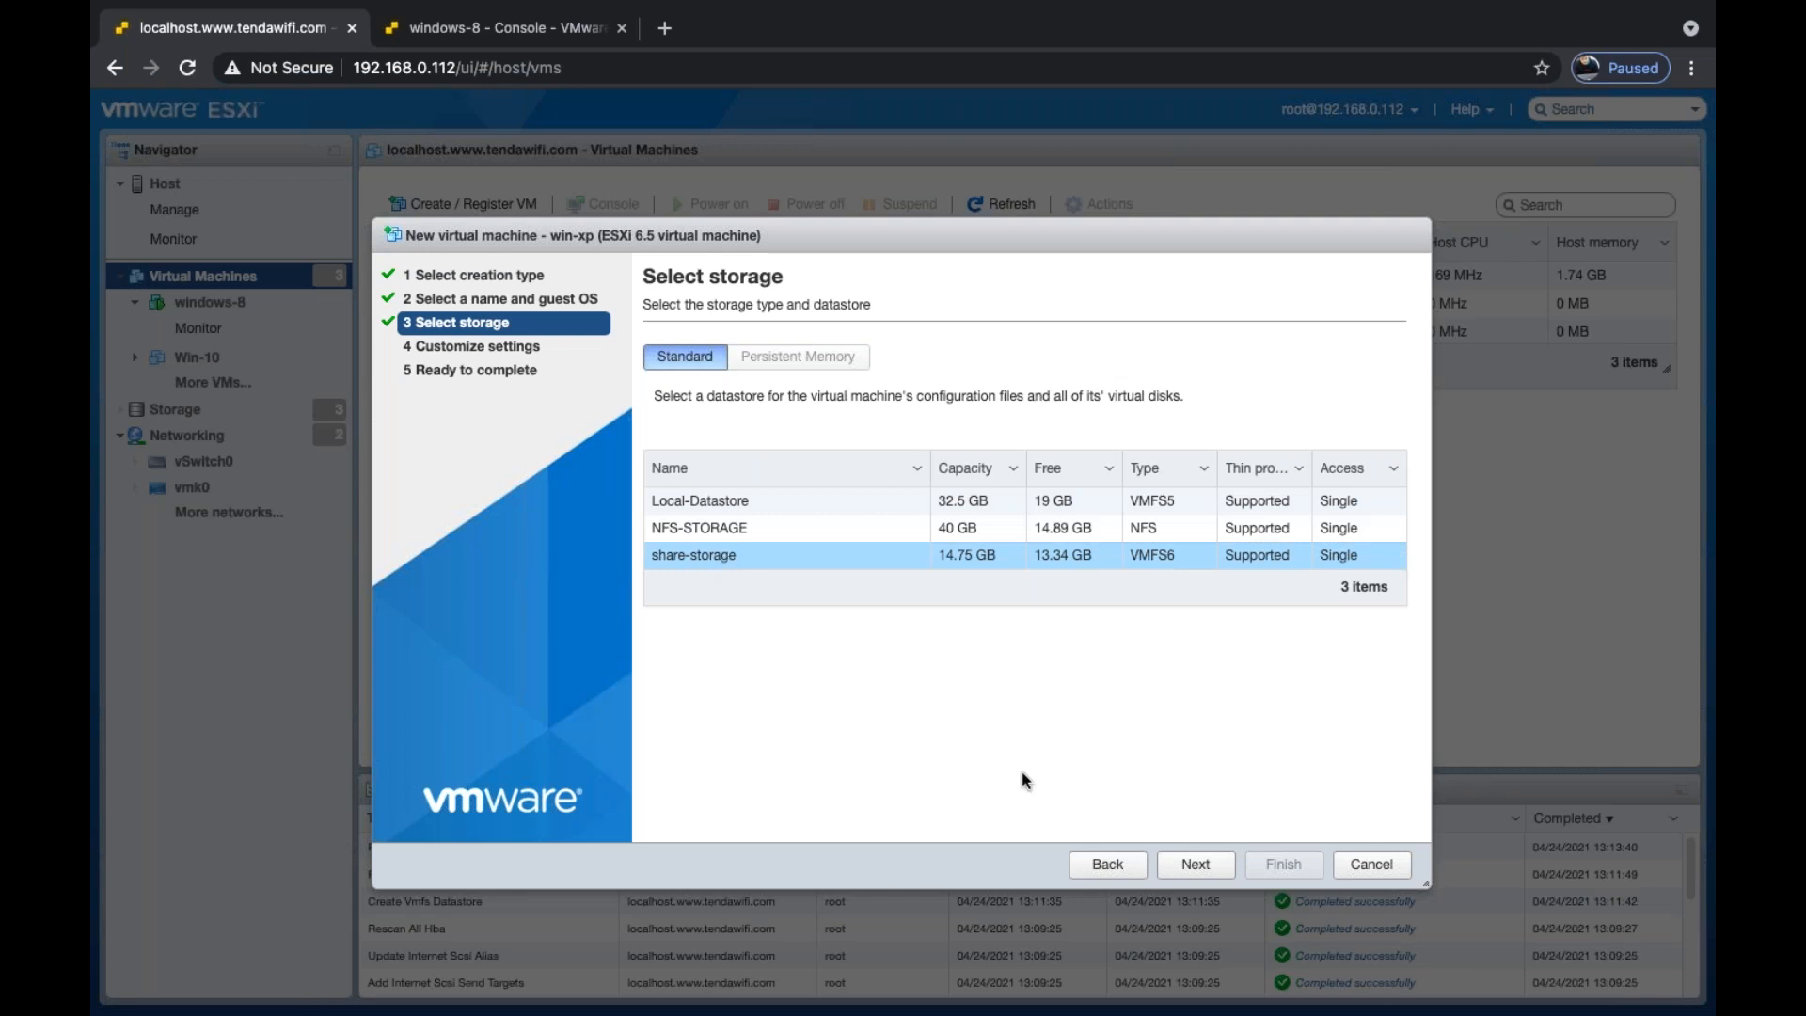
{"action": "left_click", "coordinate": [1209, 864]}
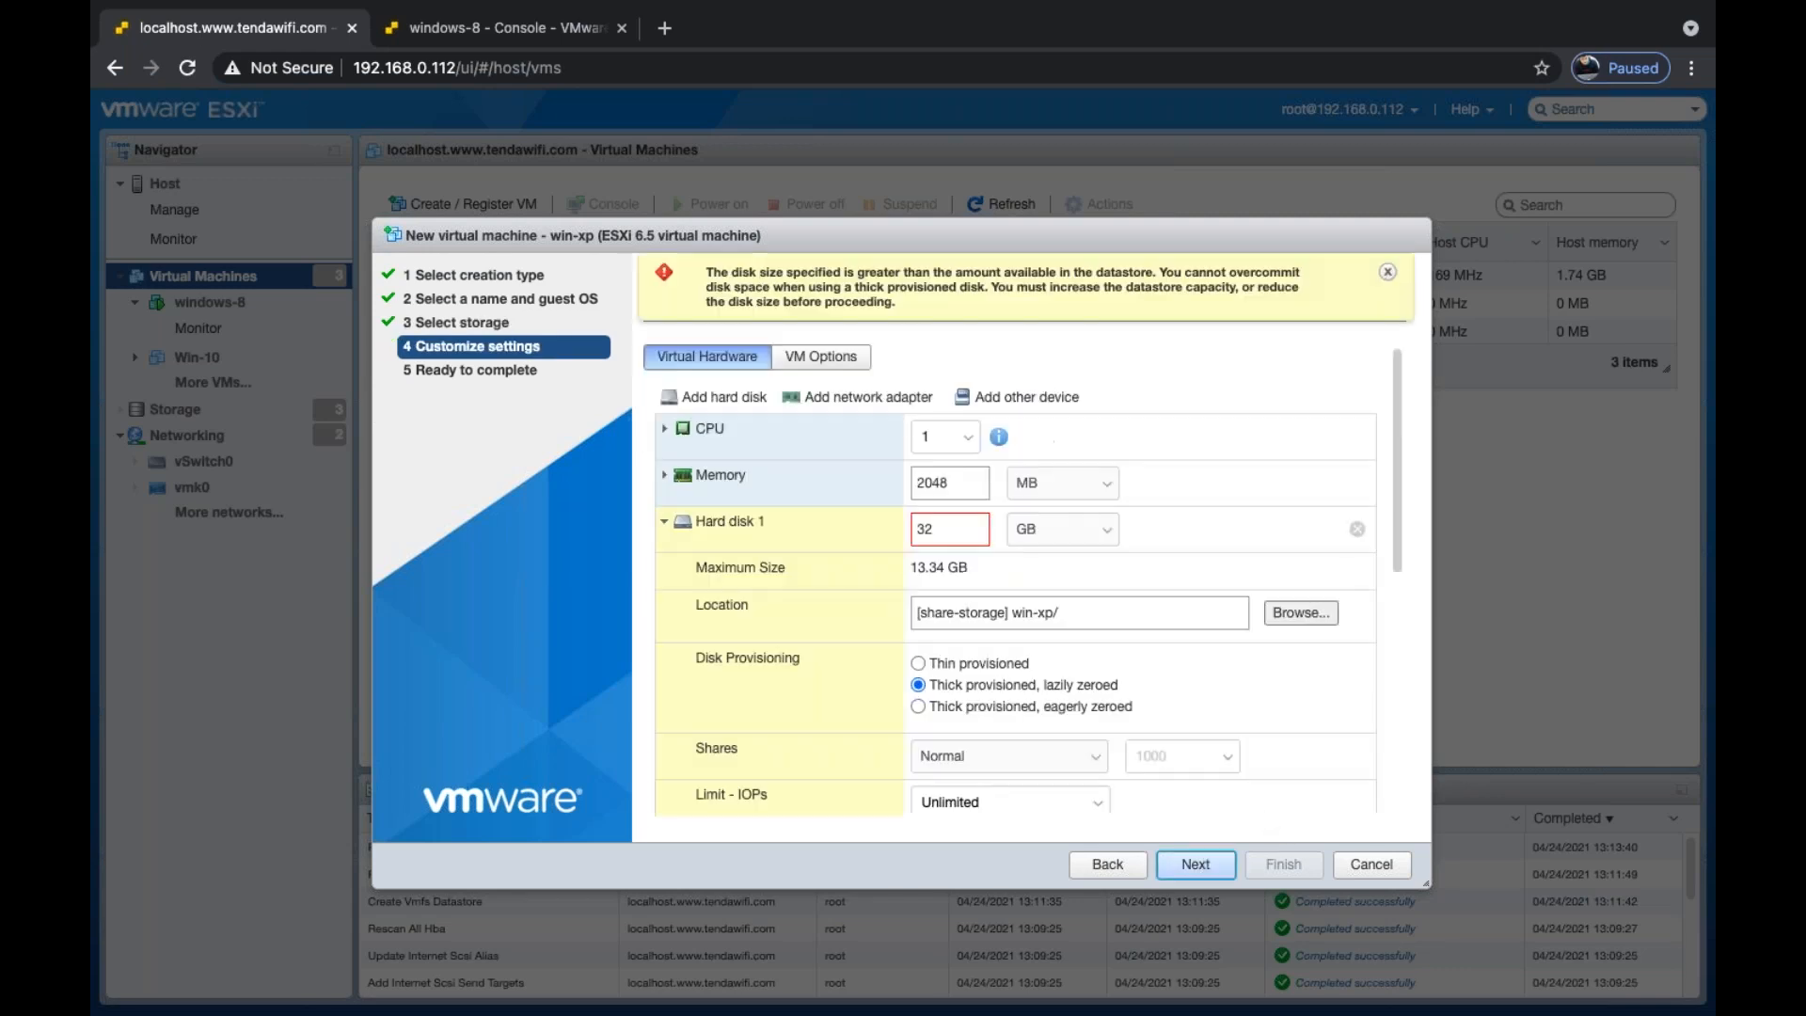
- Set Hard disk 1 of the new virtual machine to 2 GB, thin provisioned
{"action": "left_click", "coordinate": [950, 532]}
{"action": "key", "text": "BackSpace"}
{"action": "key", "text": "BackSpace"}
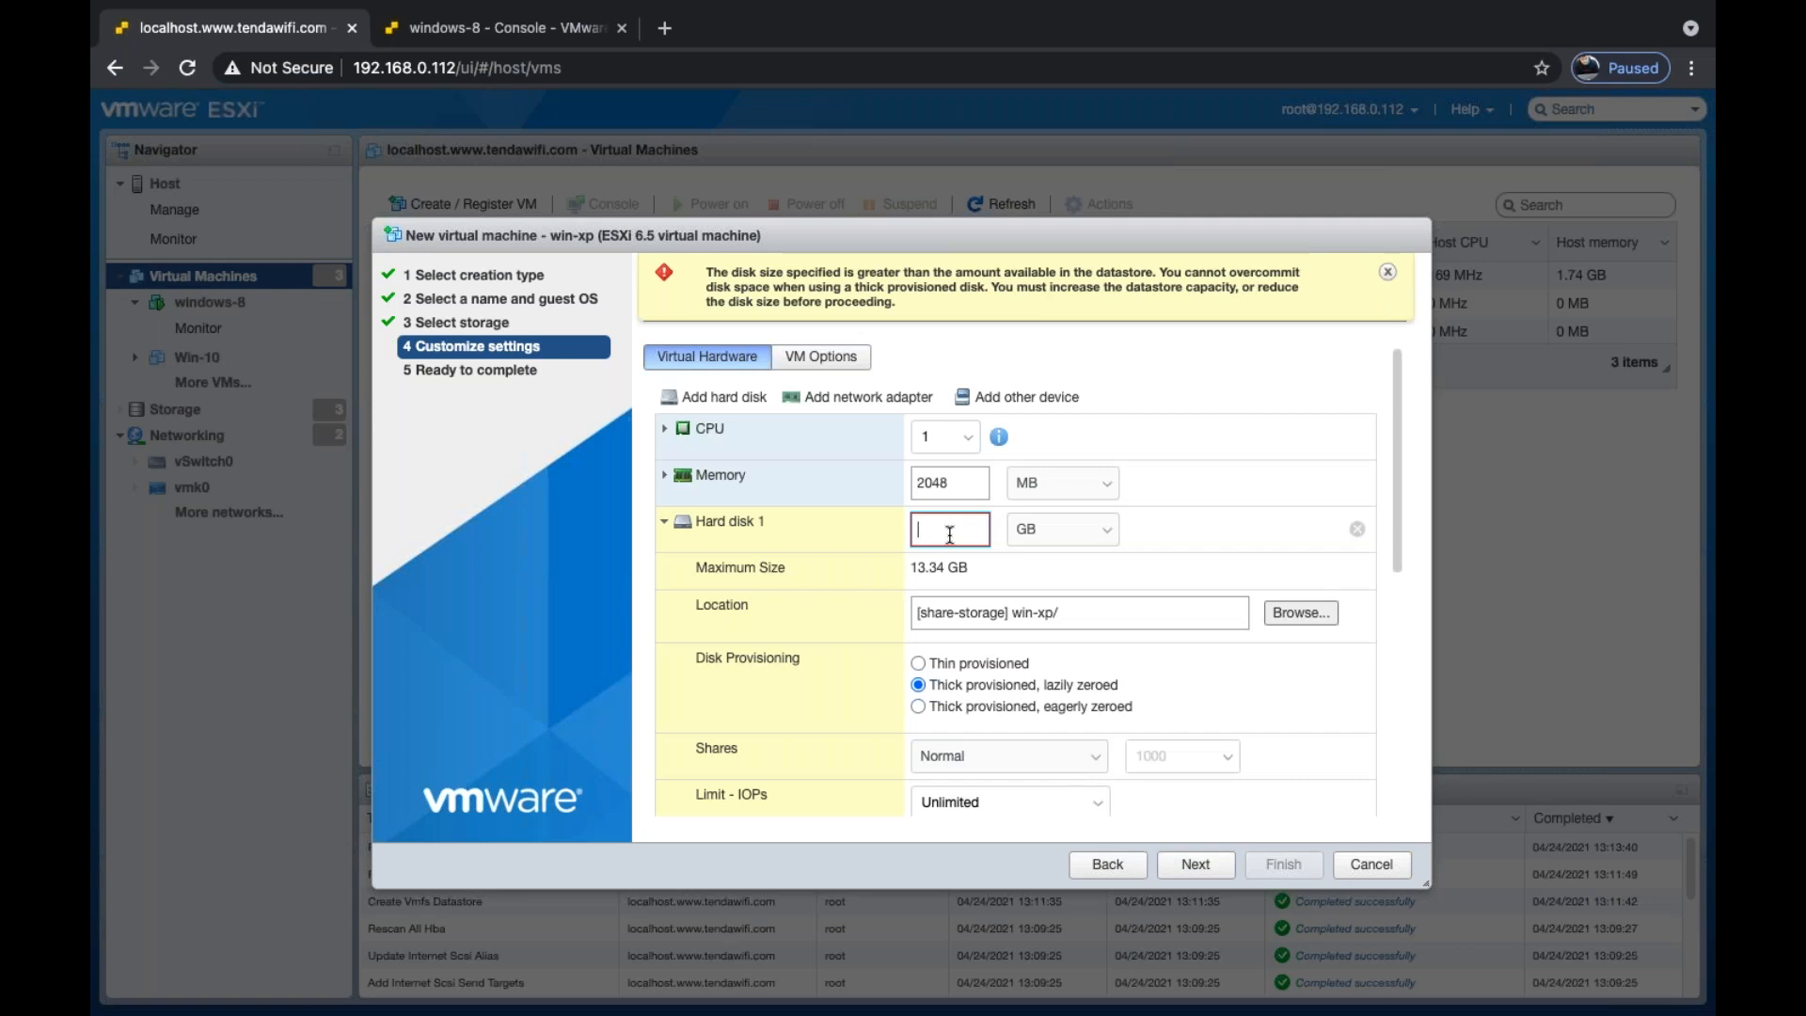
{"action": "type", "text": "2"}
{"action": "left_click", "coordinate": [937, 667]}
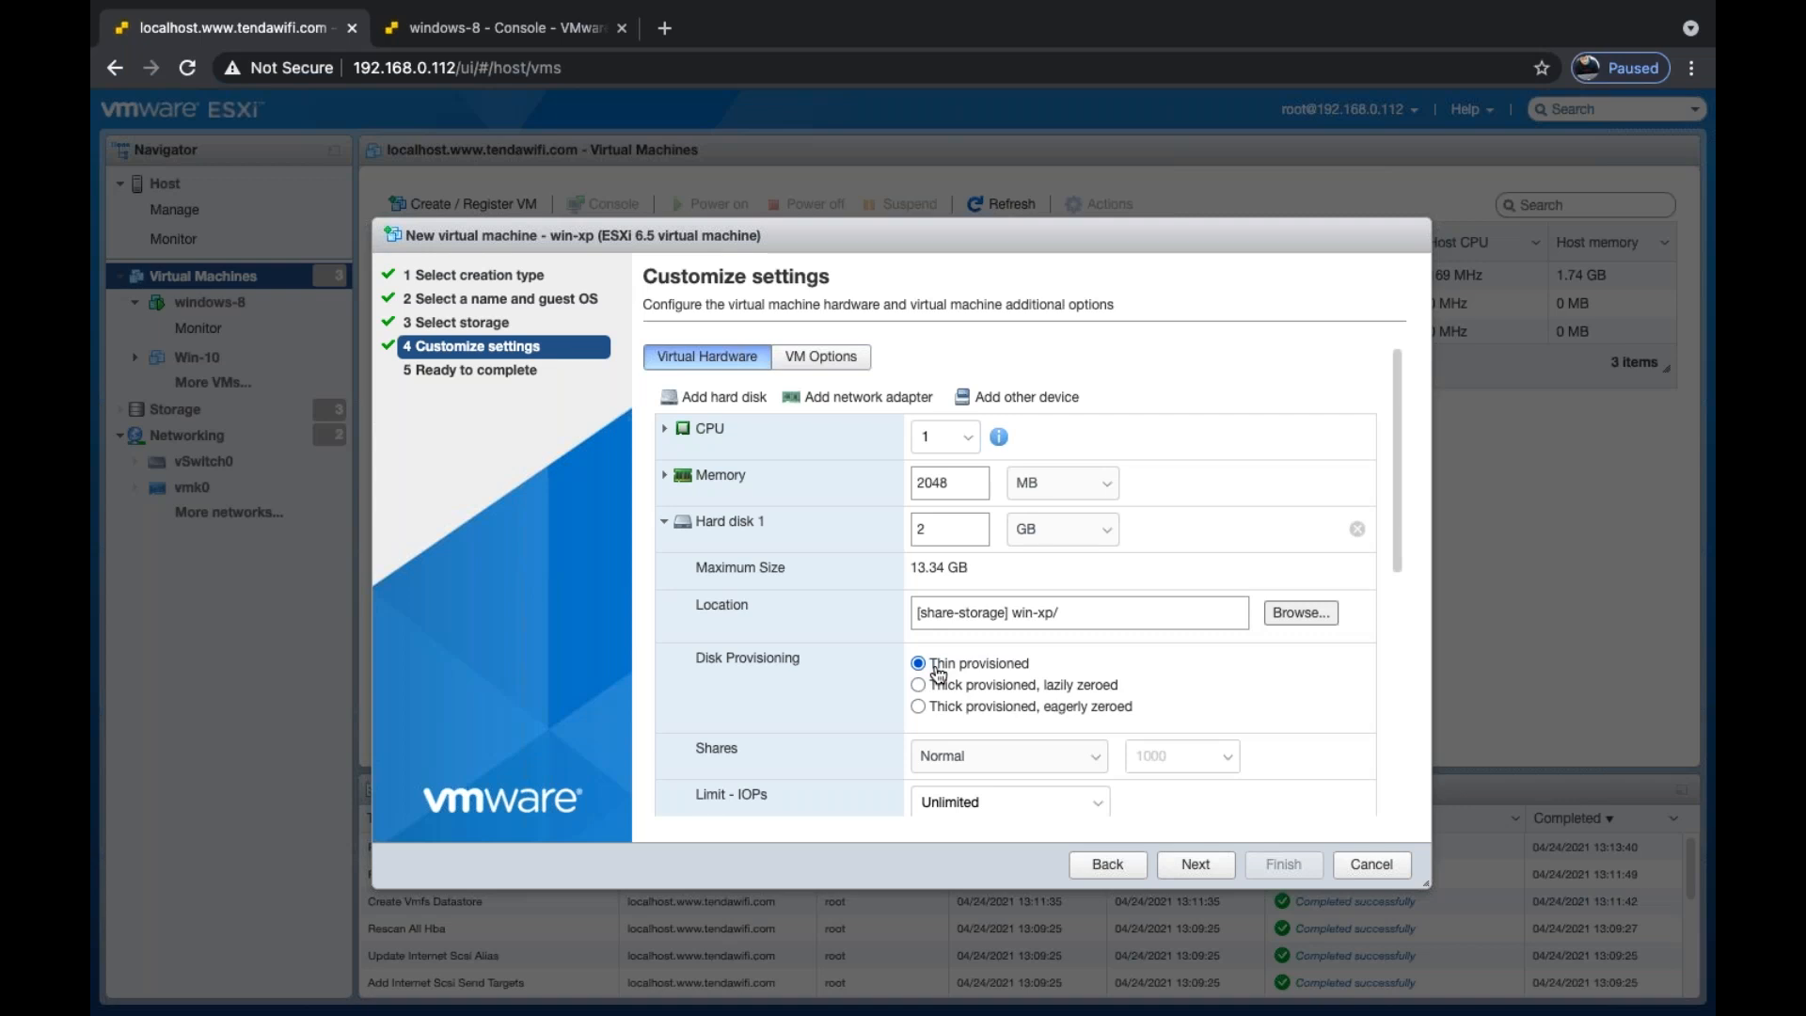
{"action": "left_click", "coordinate": [924, 527]}
- Finish creating the win-xp virtual machine and dismiss the notification
{"action": "left_click", "coordinate": [1196, 863]}
{"action": "left_click", "coordinate": [1271, 865]}
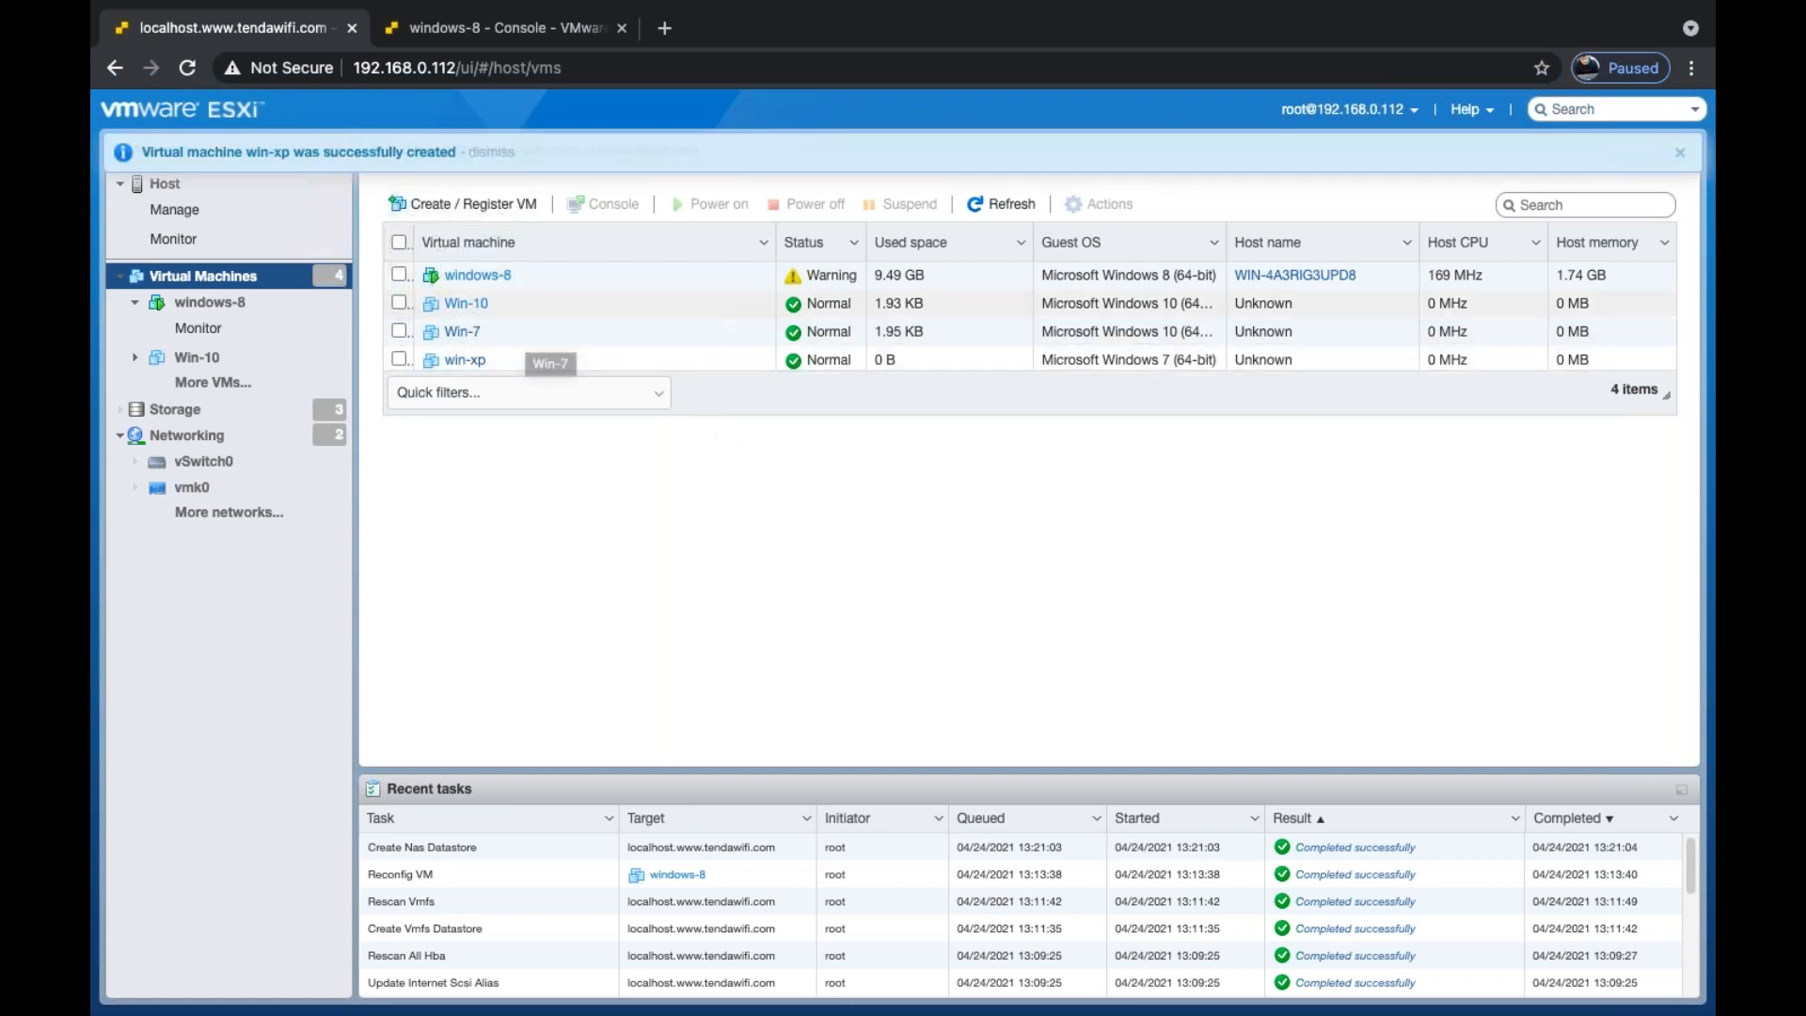
{"action": "left_click", "coordinate": [1680, 152]}
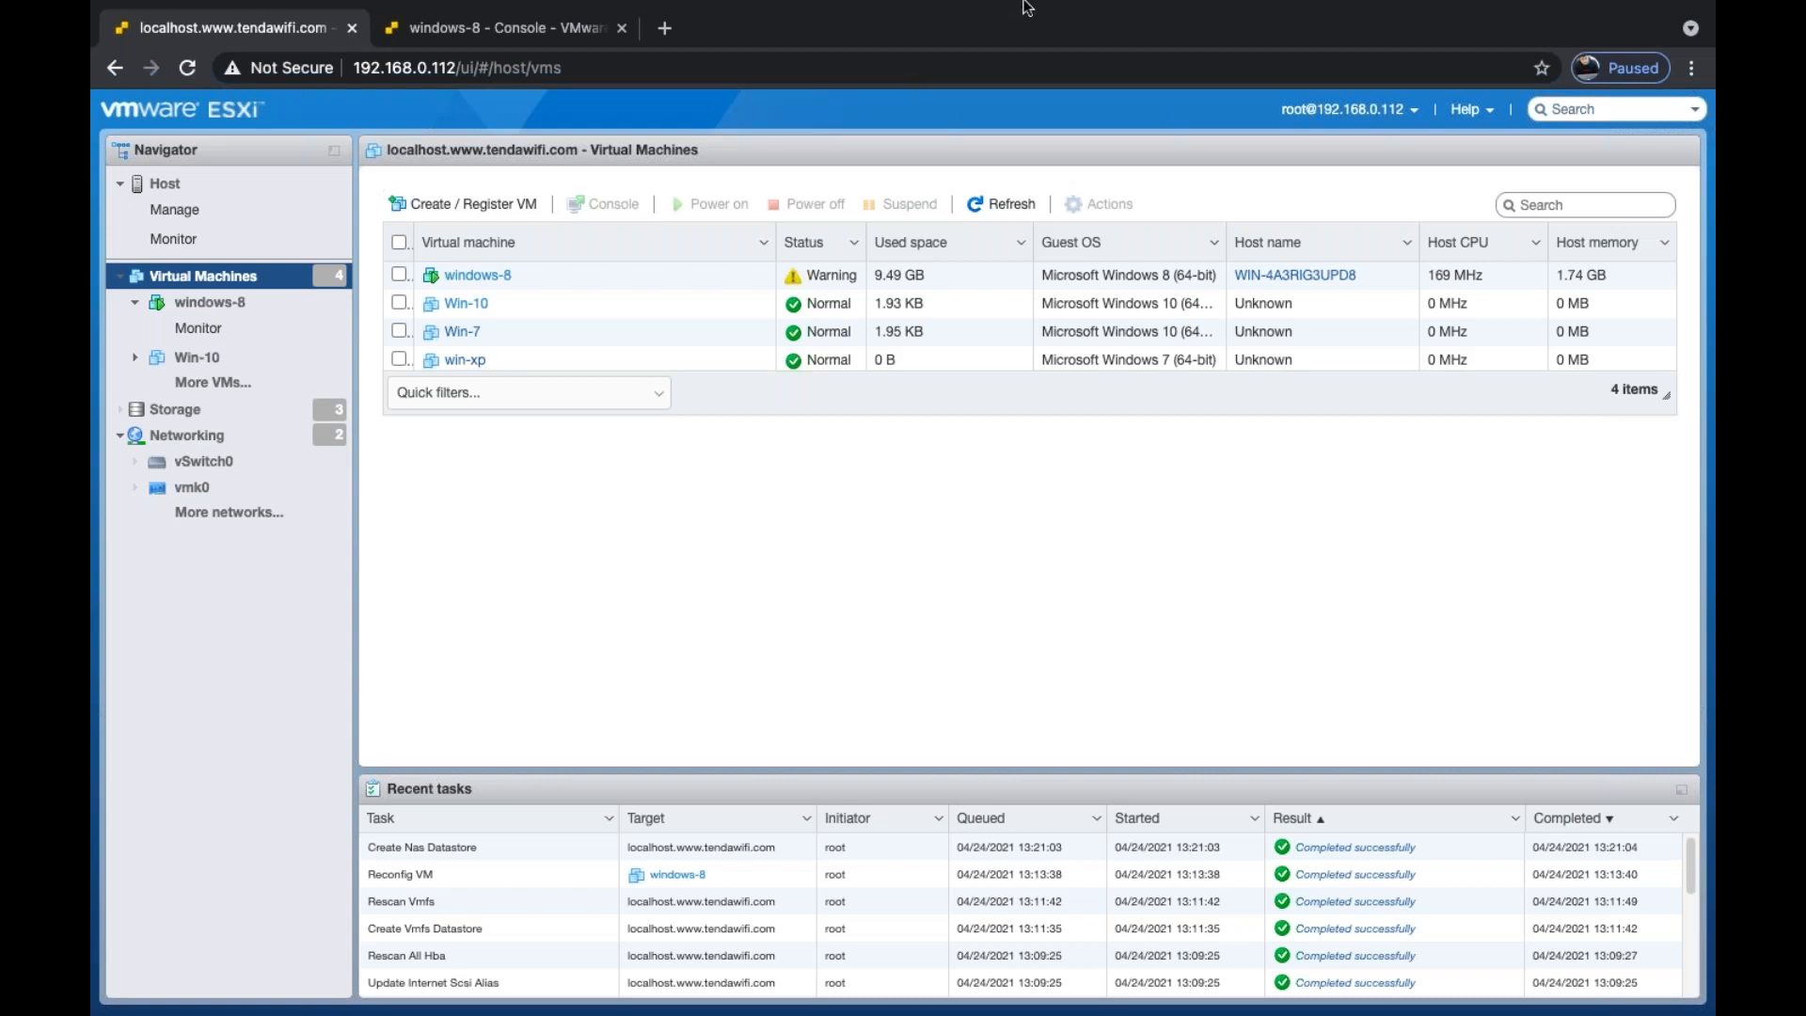
{"action": "mouse_move", "coordinate": [1025, 7]}
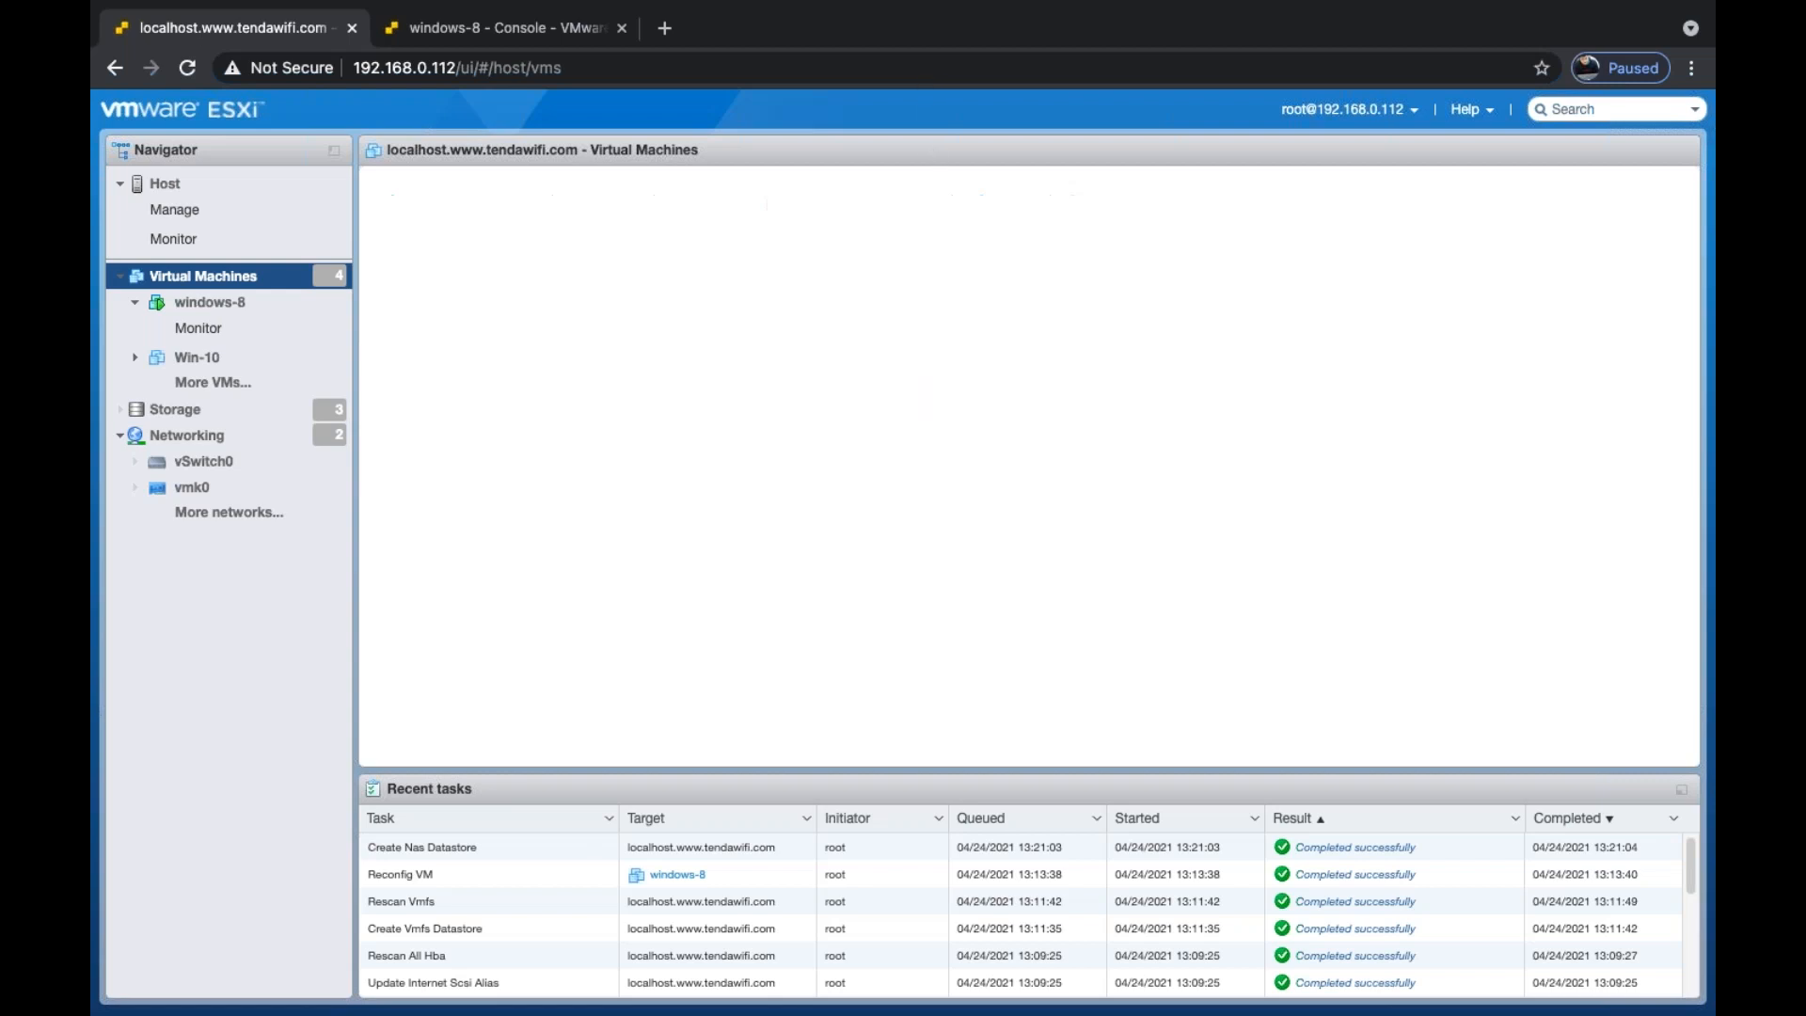
{"action": "left_click", "coordinate": [141, 304]}
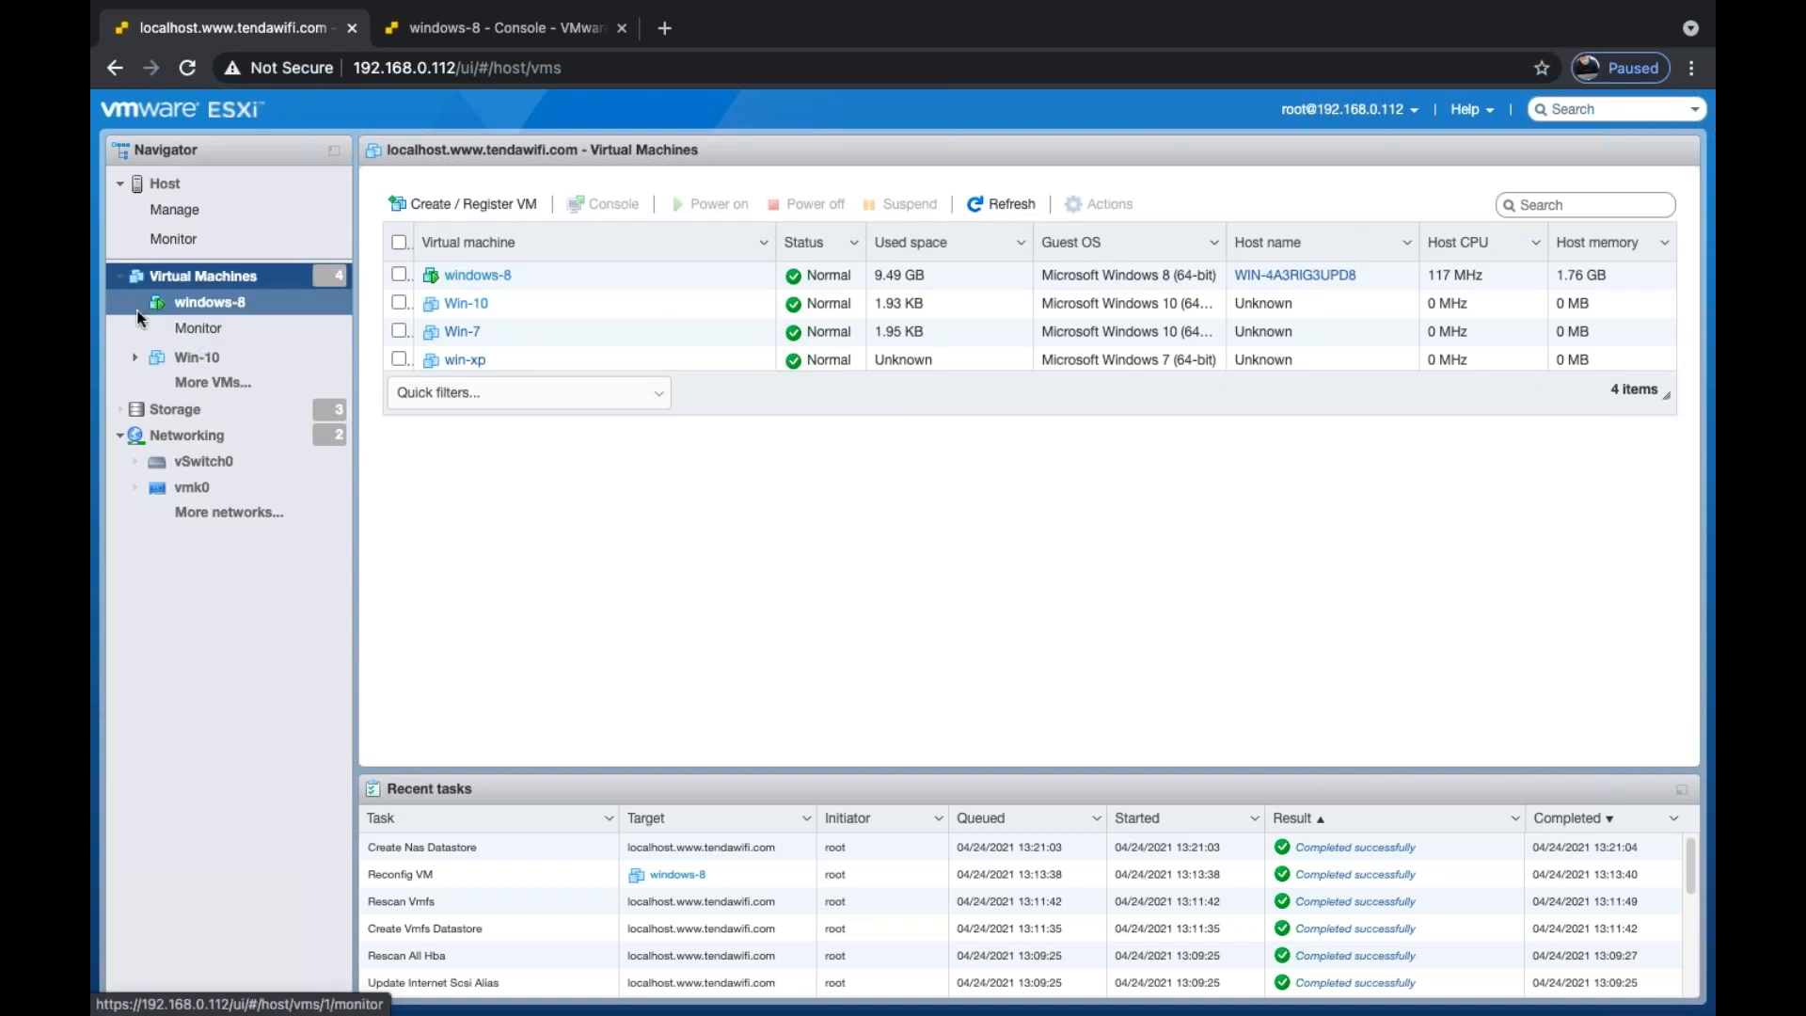
{"action": "left_click", "coordinate": [181, 331]}
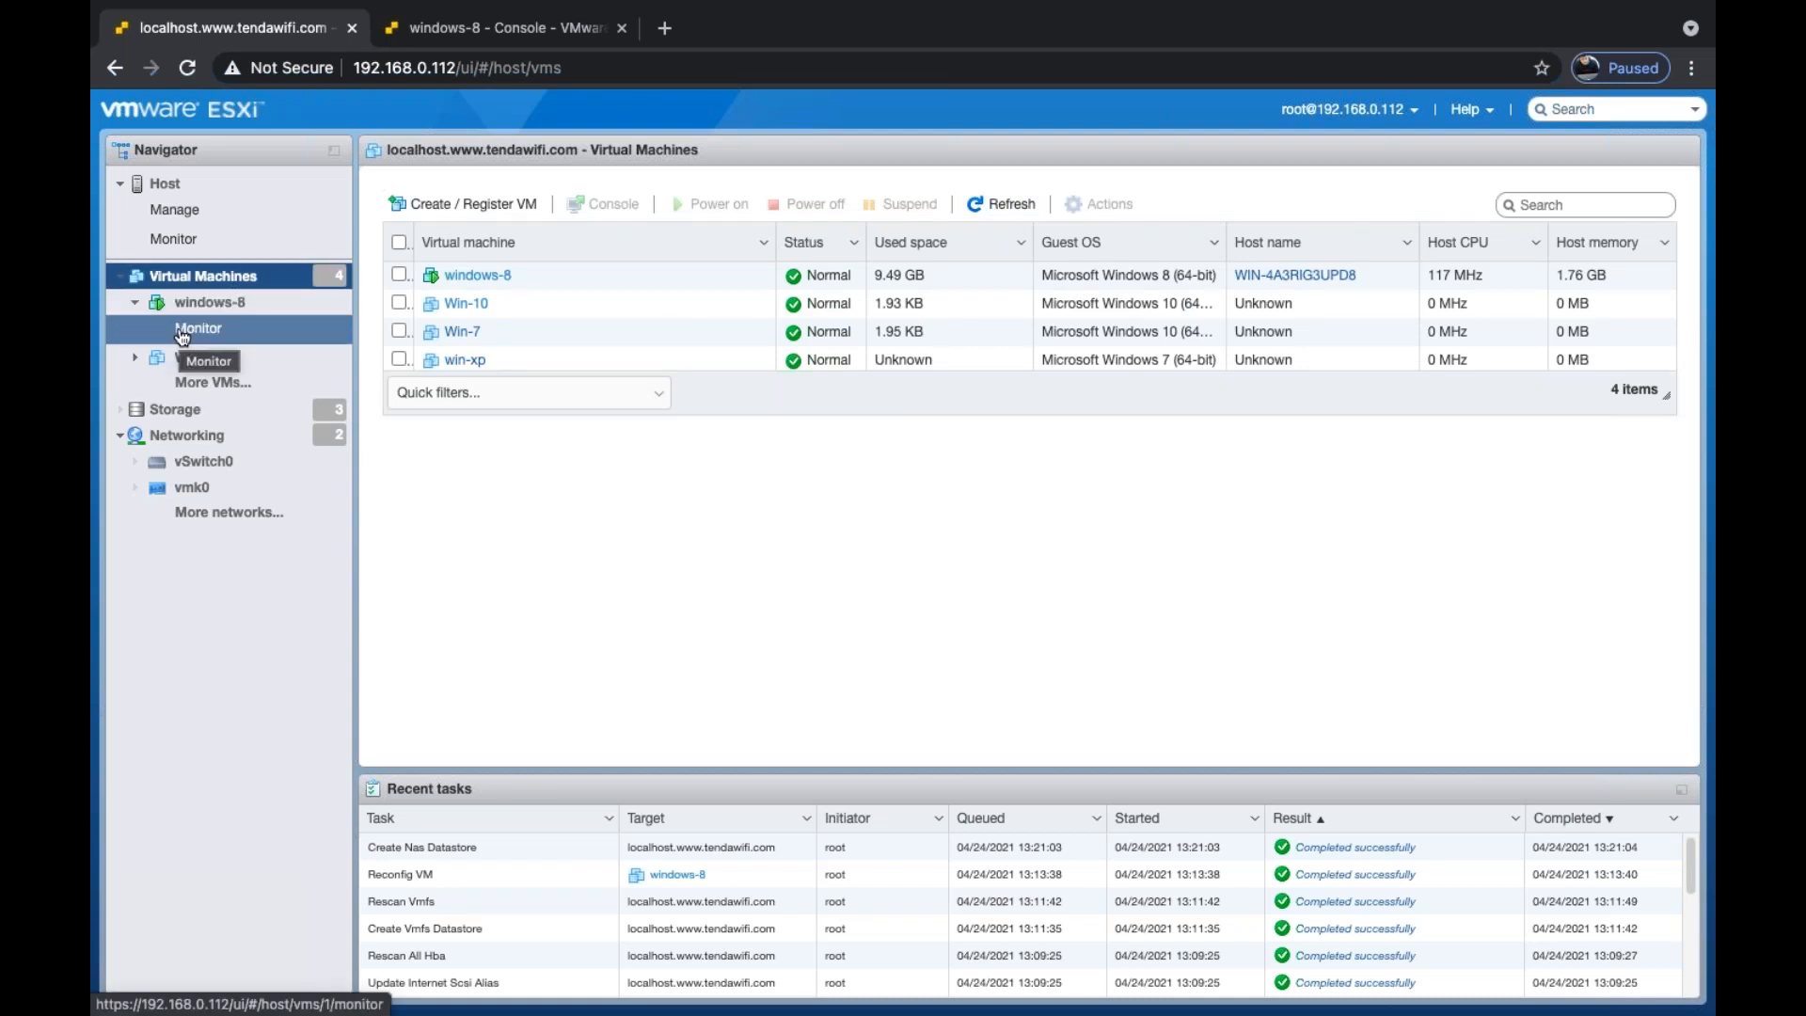